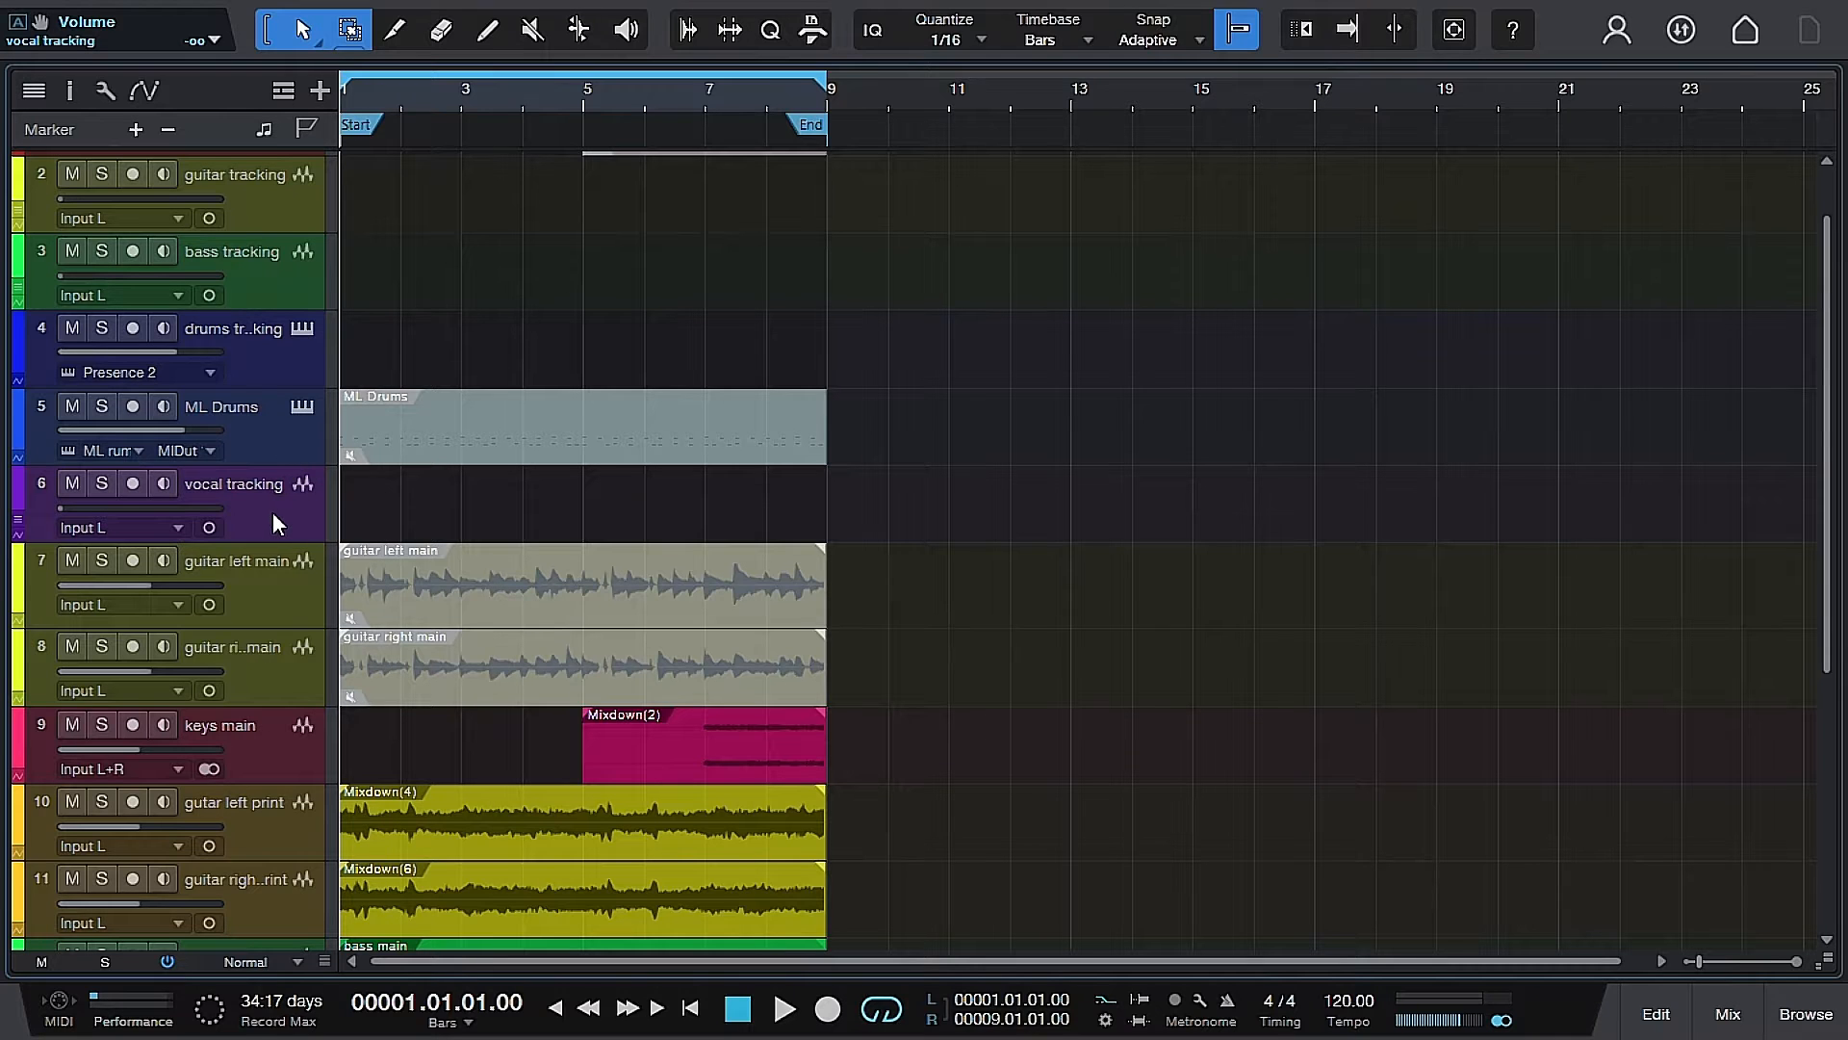
Review the arrangement's tracks from the tracking tracks to the backing vocals and listen to the full mix.
scroll(278, 506, down, 3)
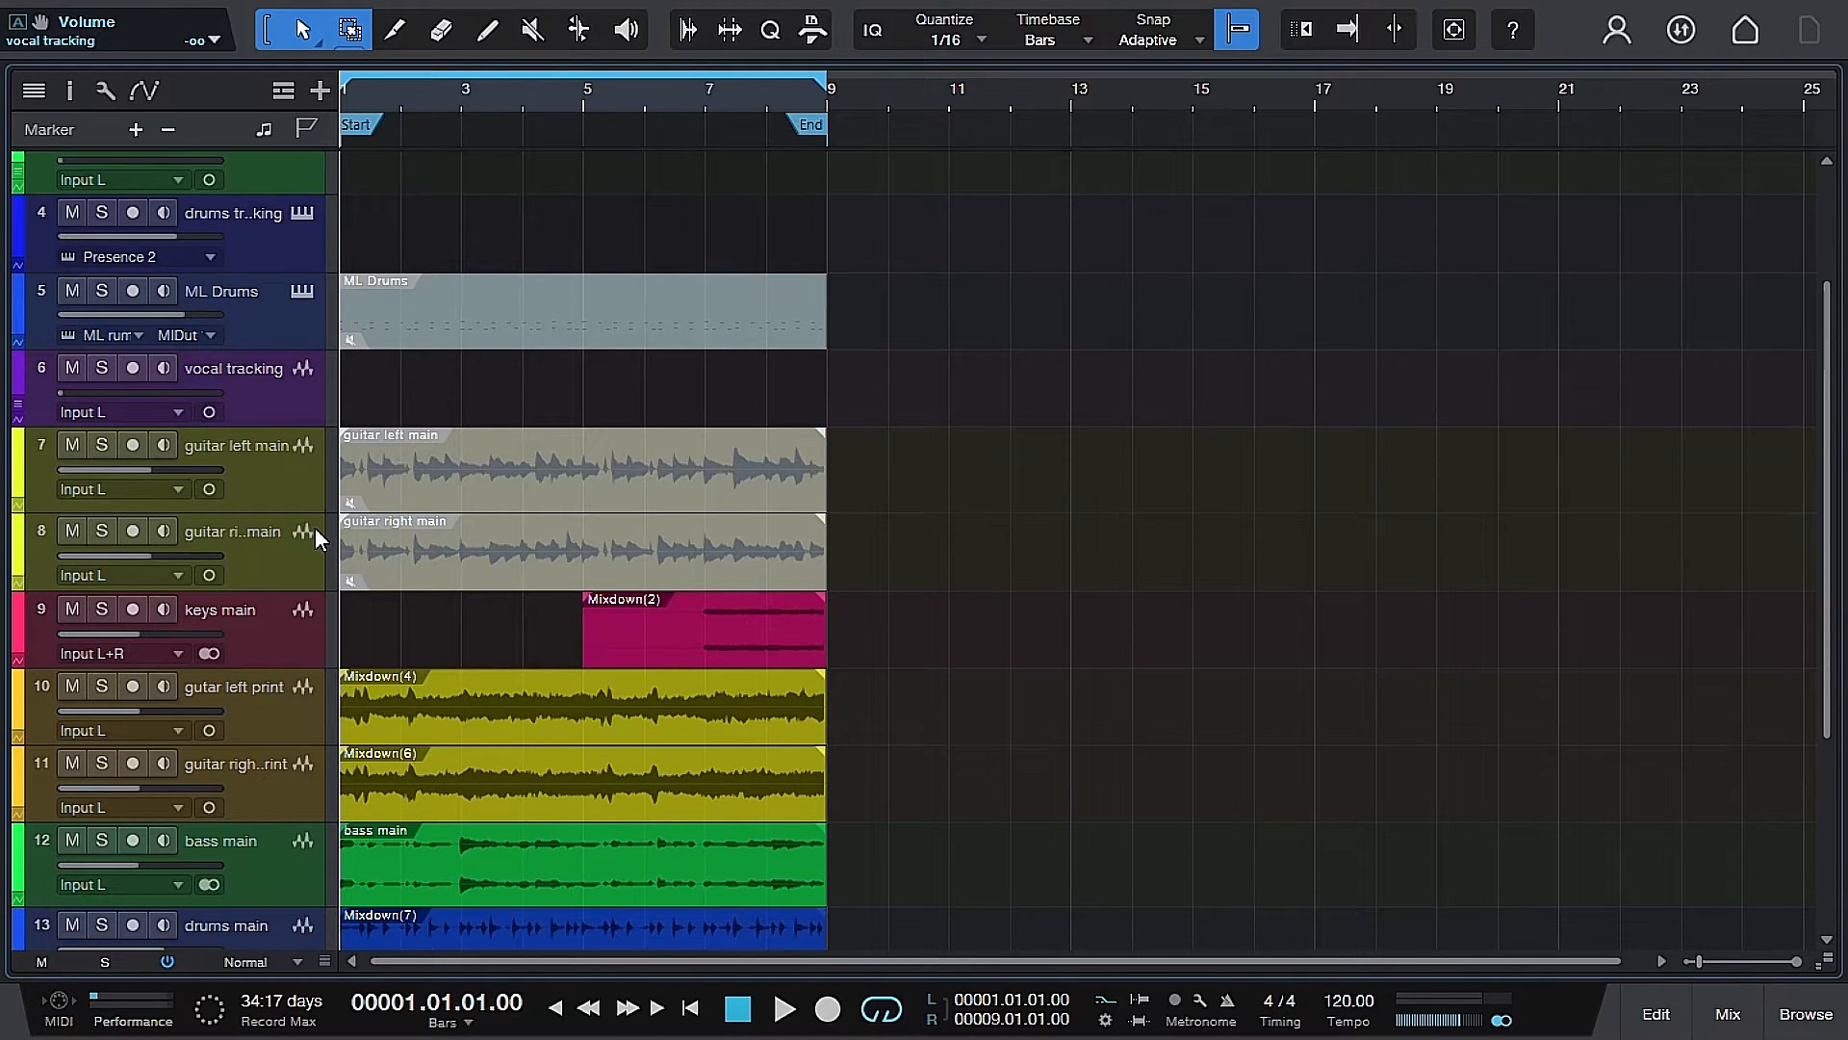
scroll(314, 535, down, 2)
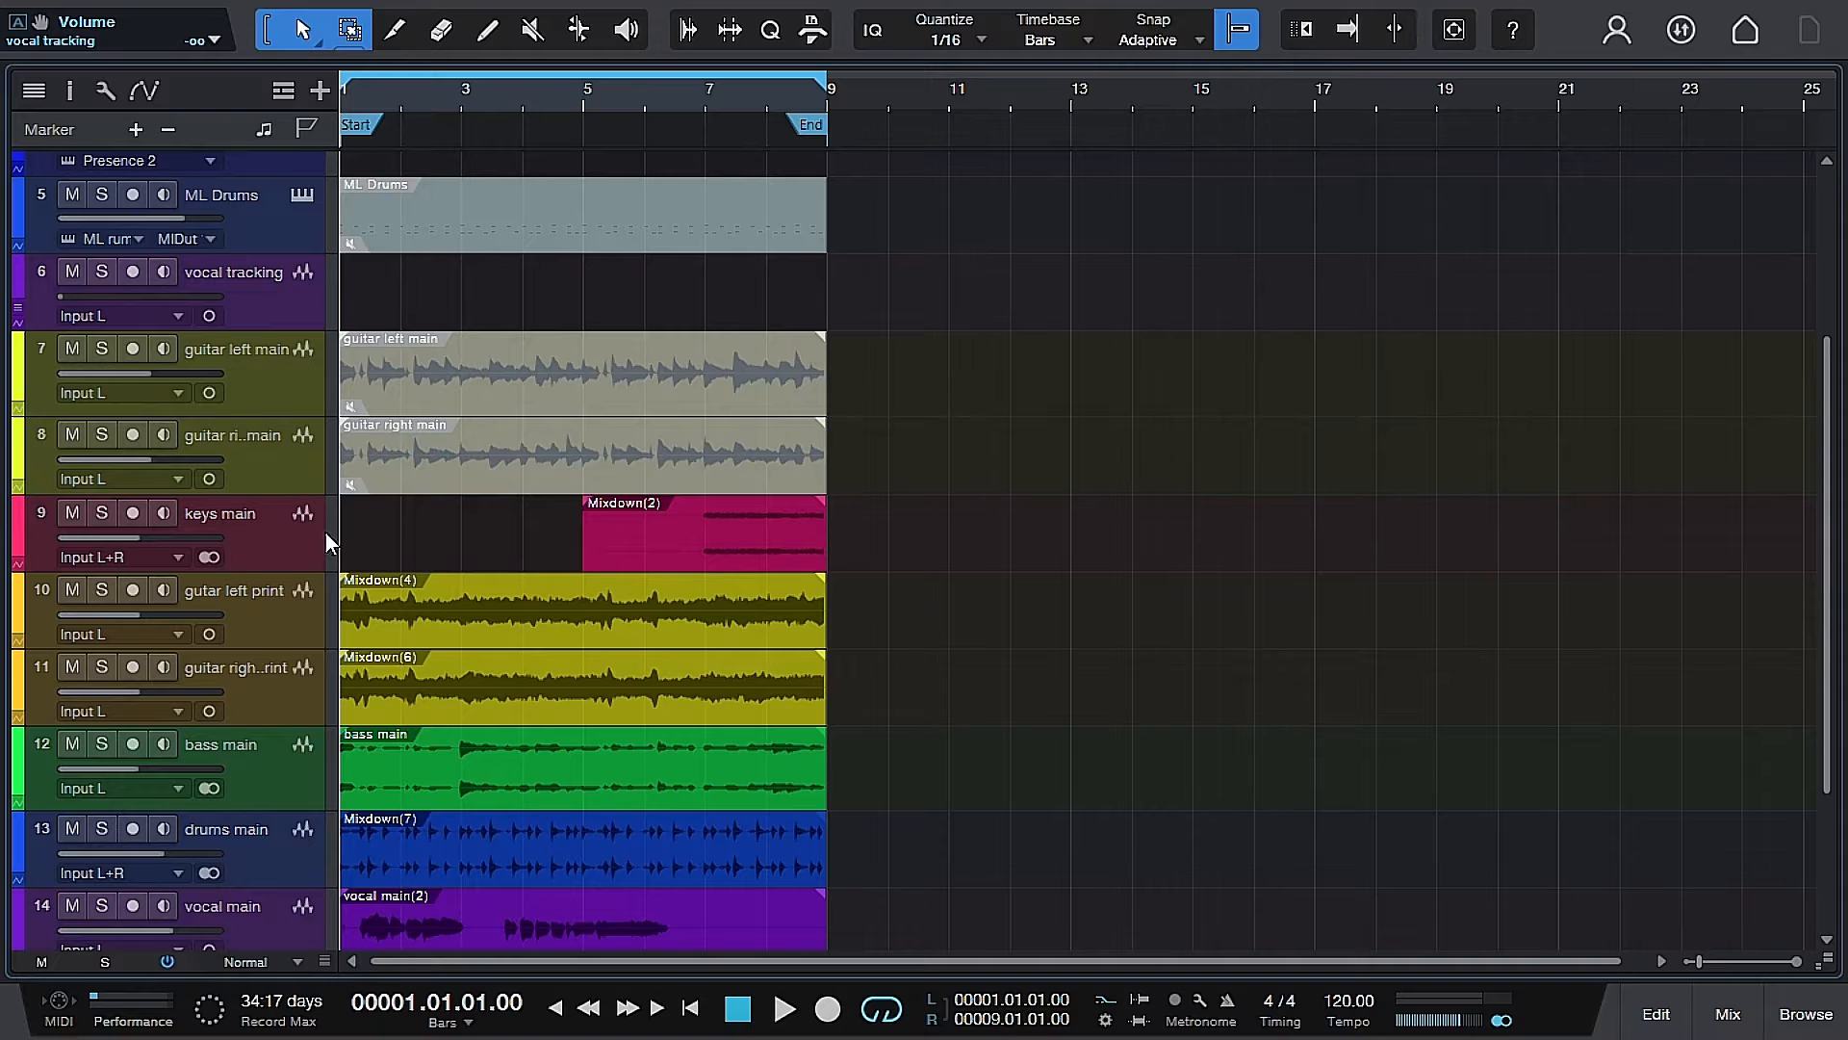
key(space)
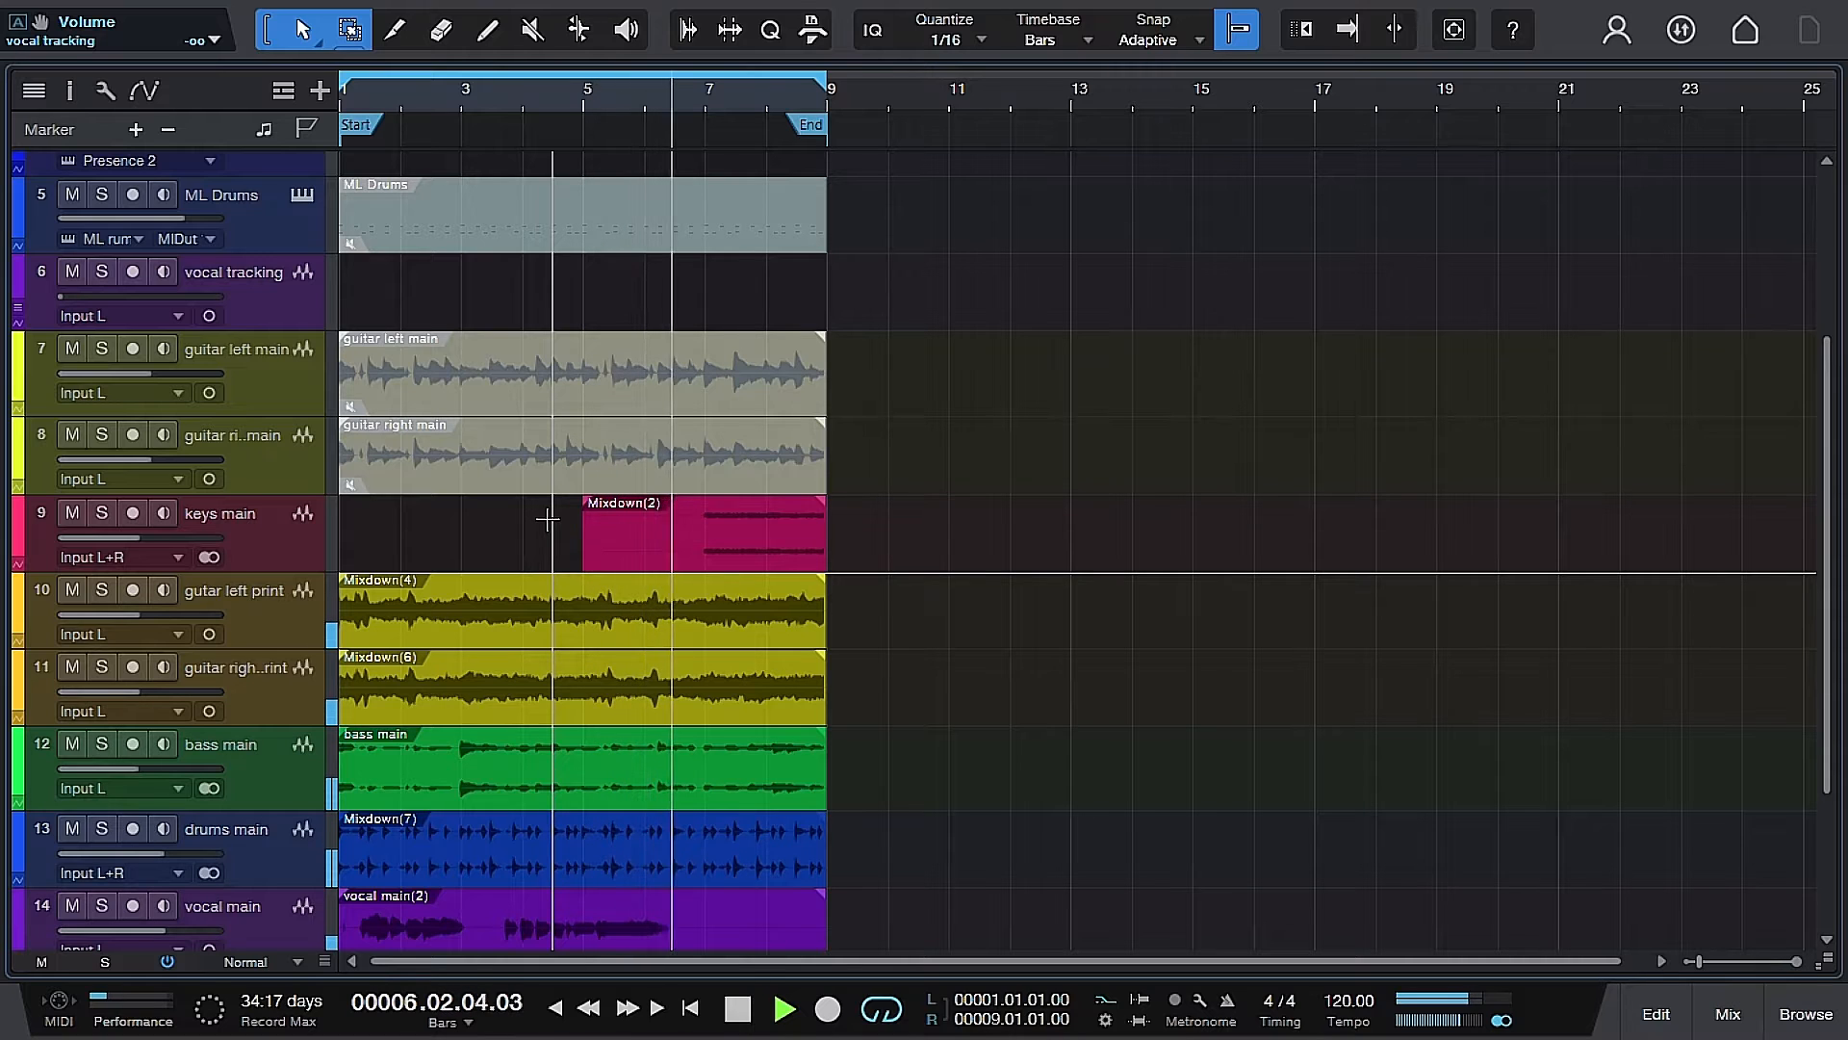
key(space)
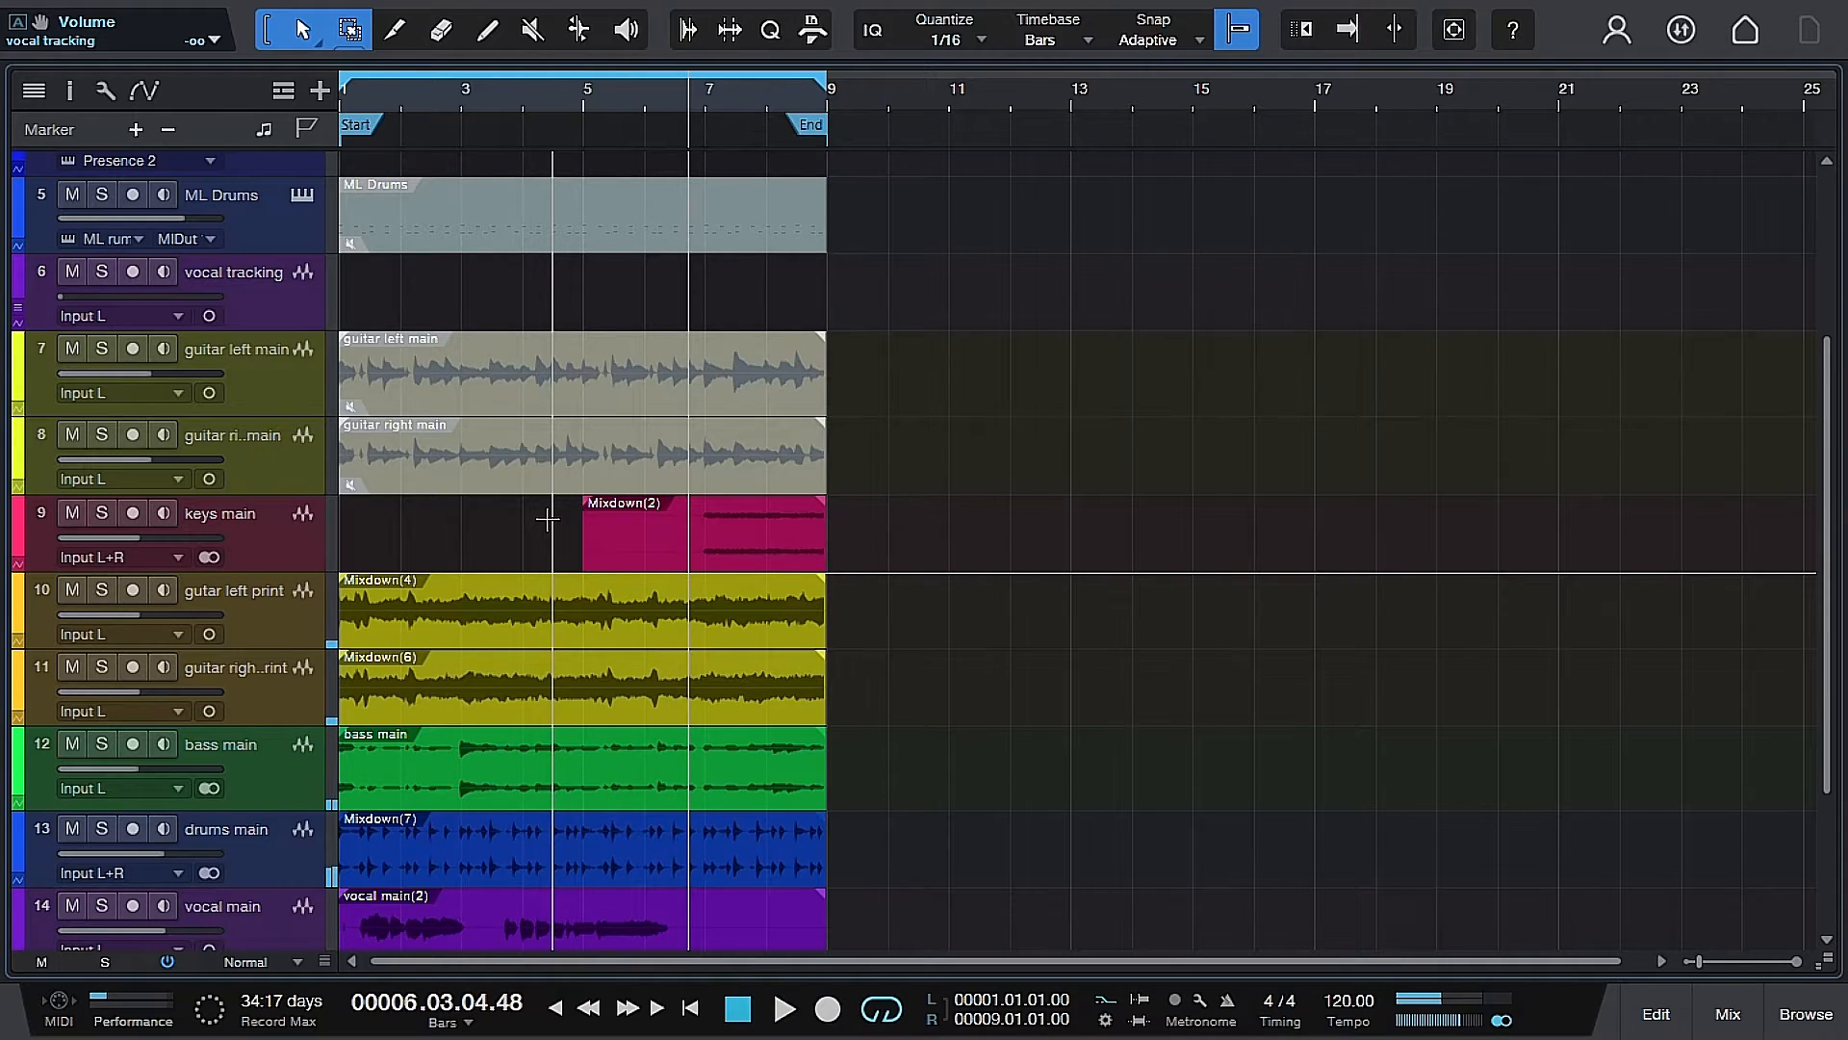
scroll(546, 520, up, 3)
scroll(545, 522, down, 6)
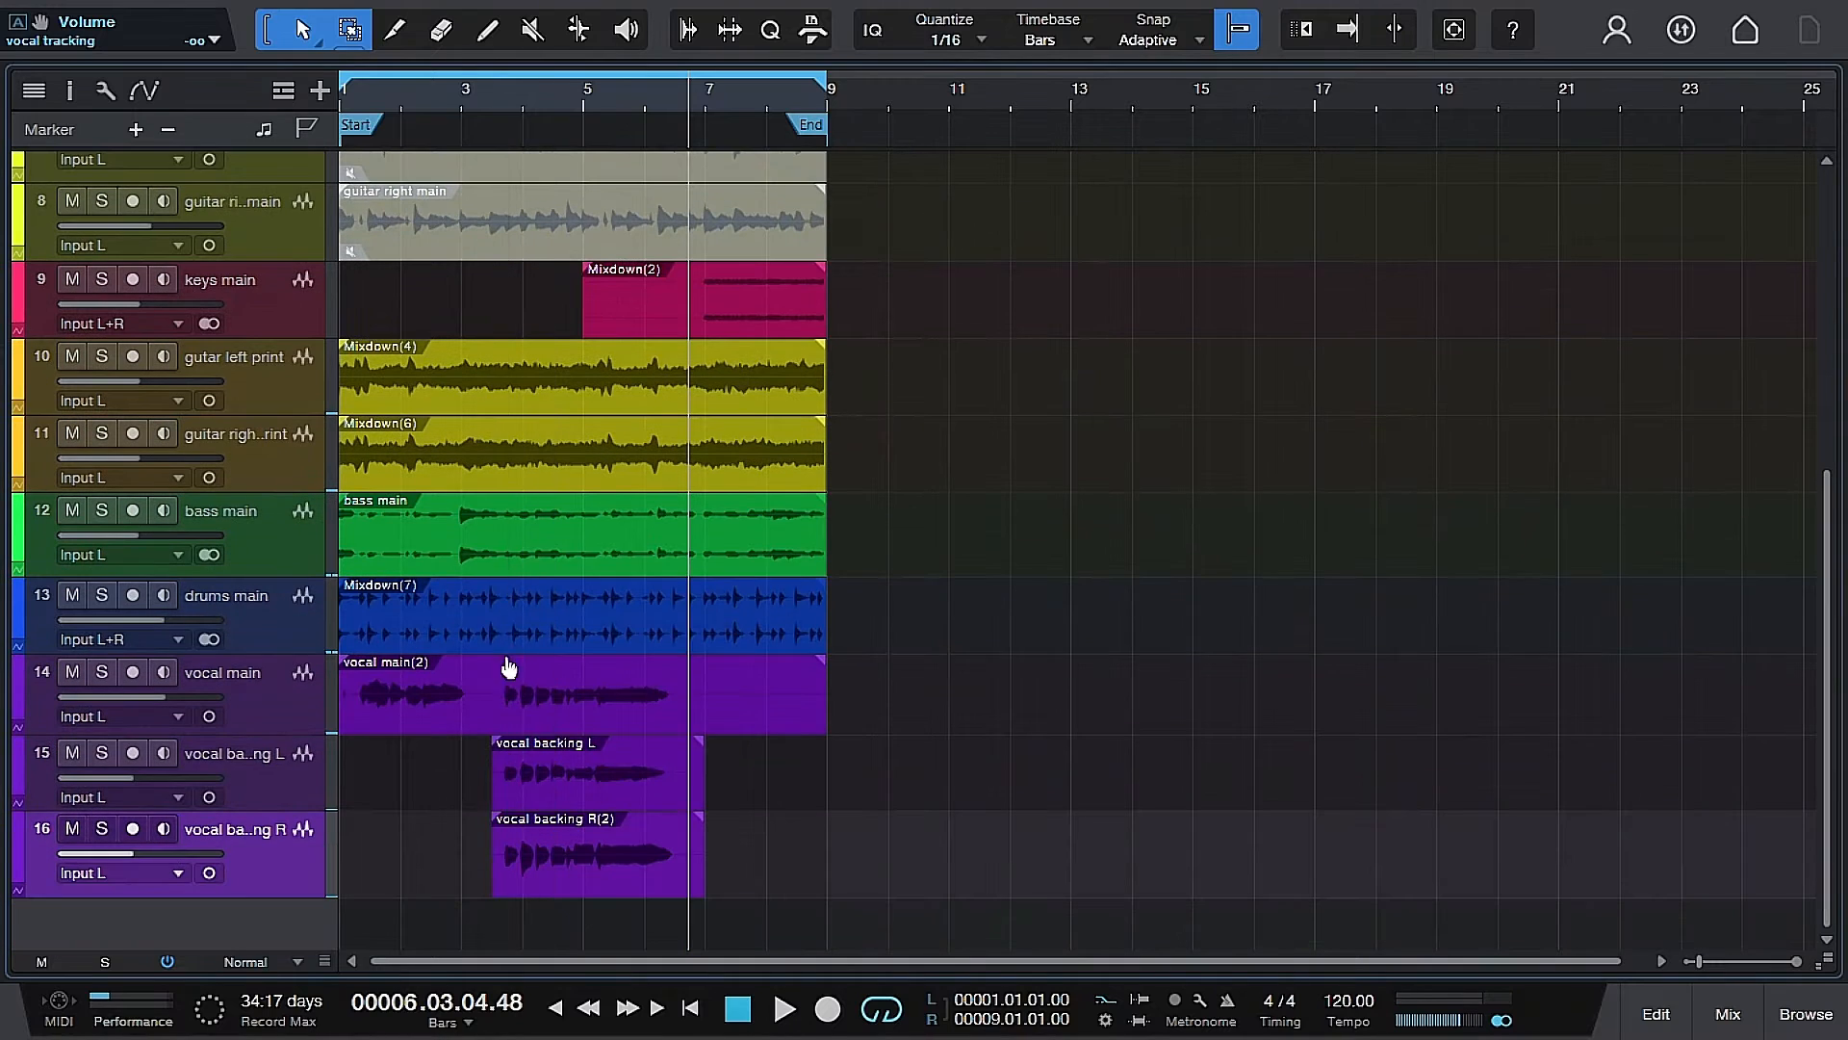
scroll(533, 693, up, 5)
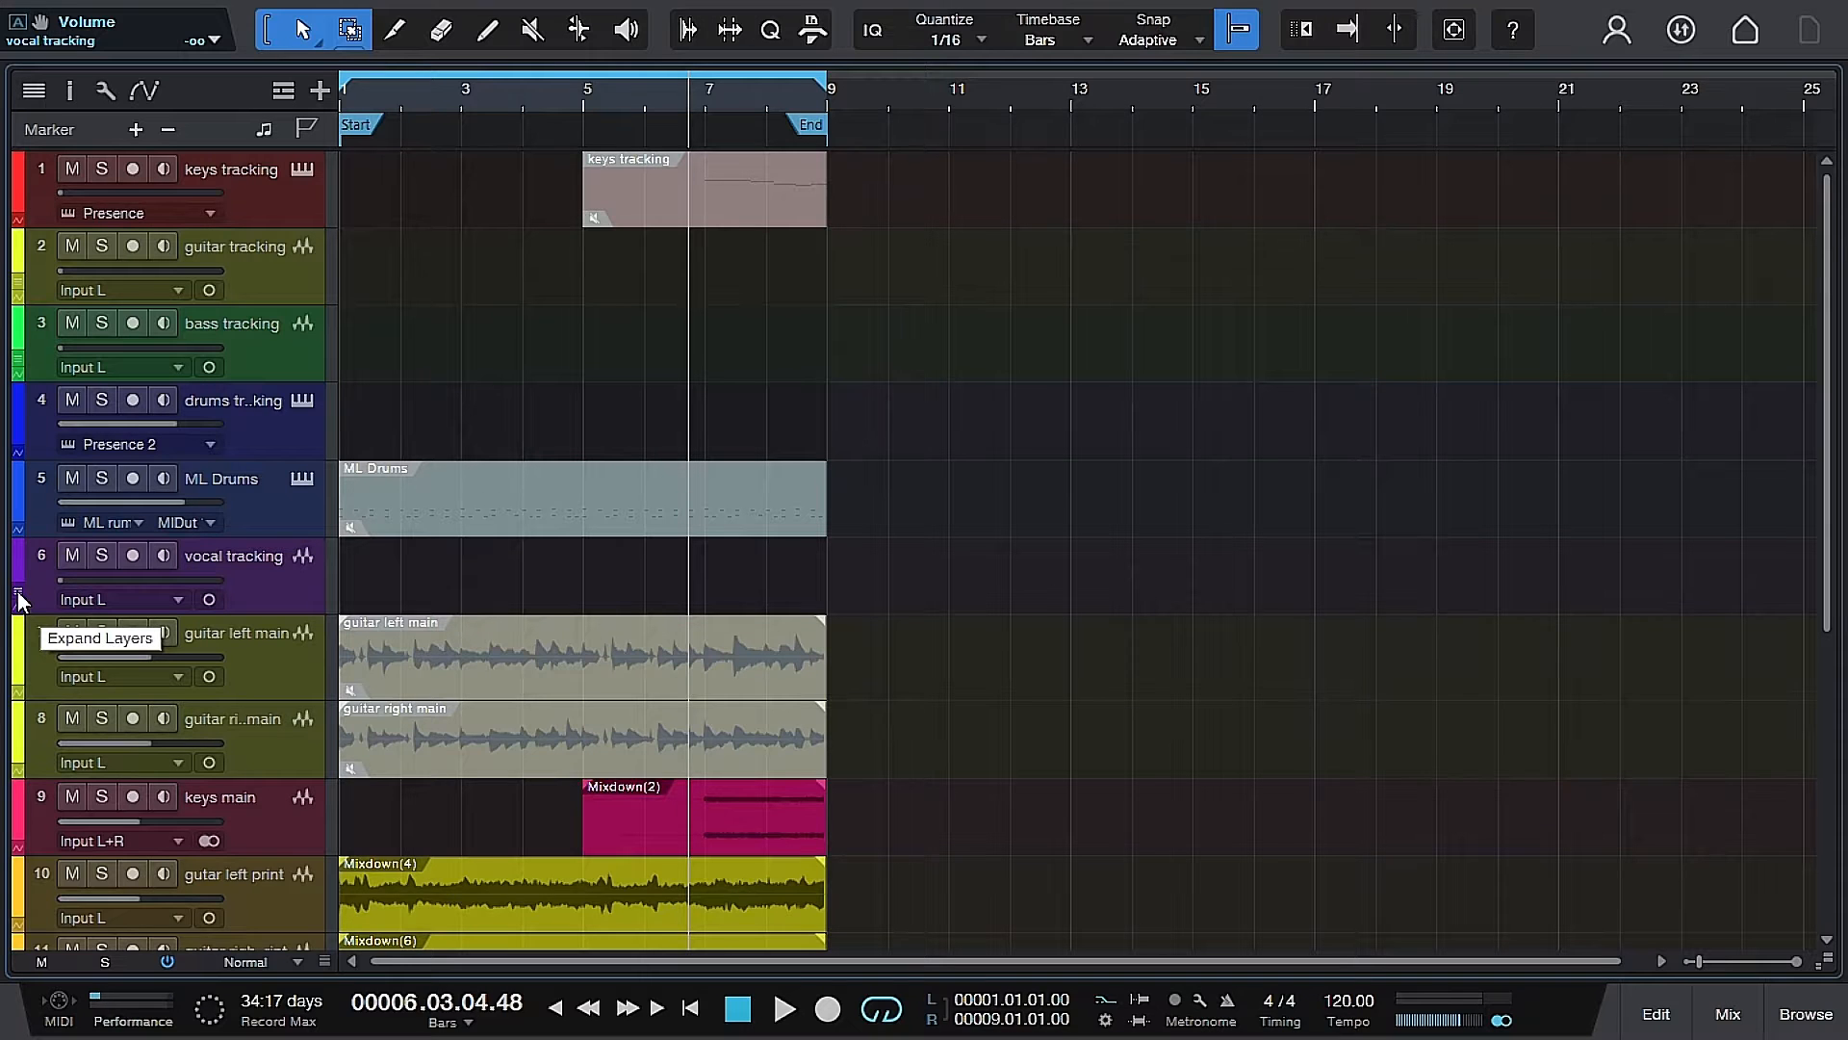
Expand the take layers of the vocal tracking track and bring all five takes into view.
click(18, 597)
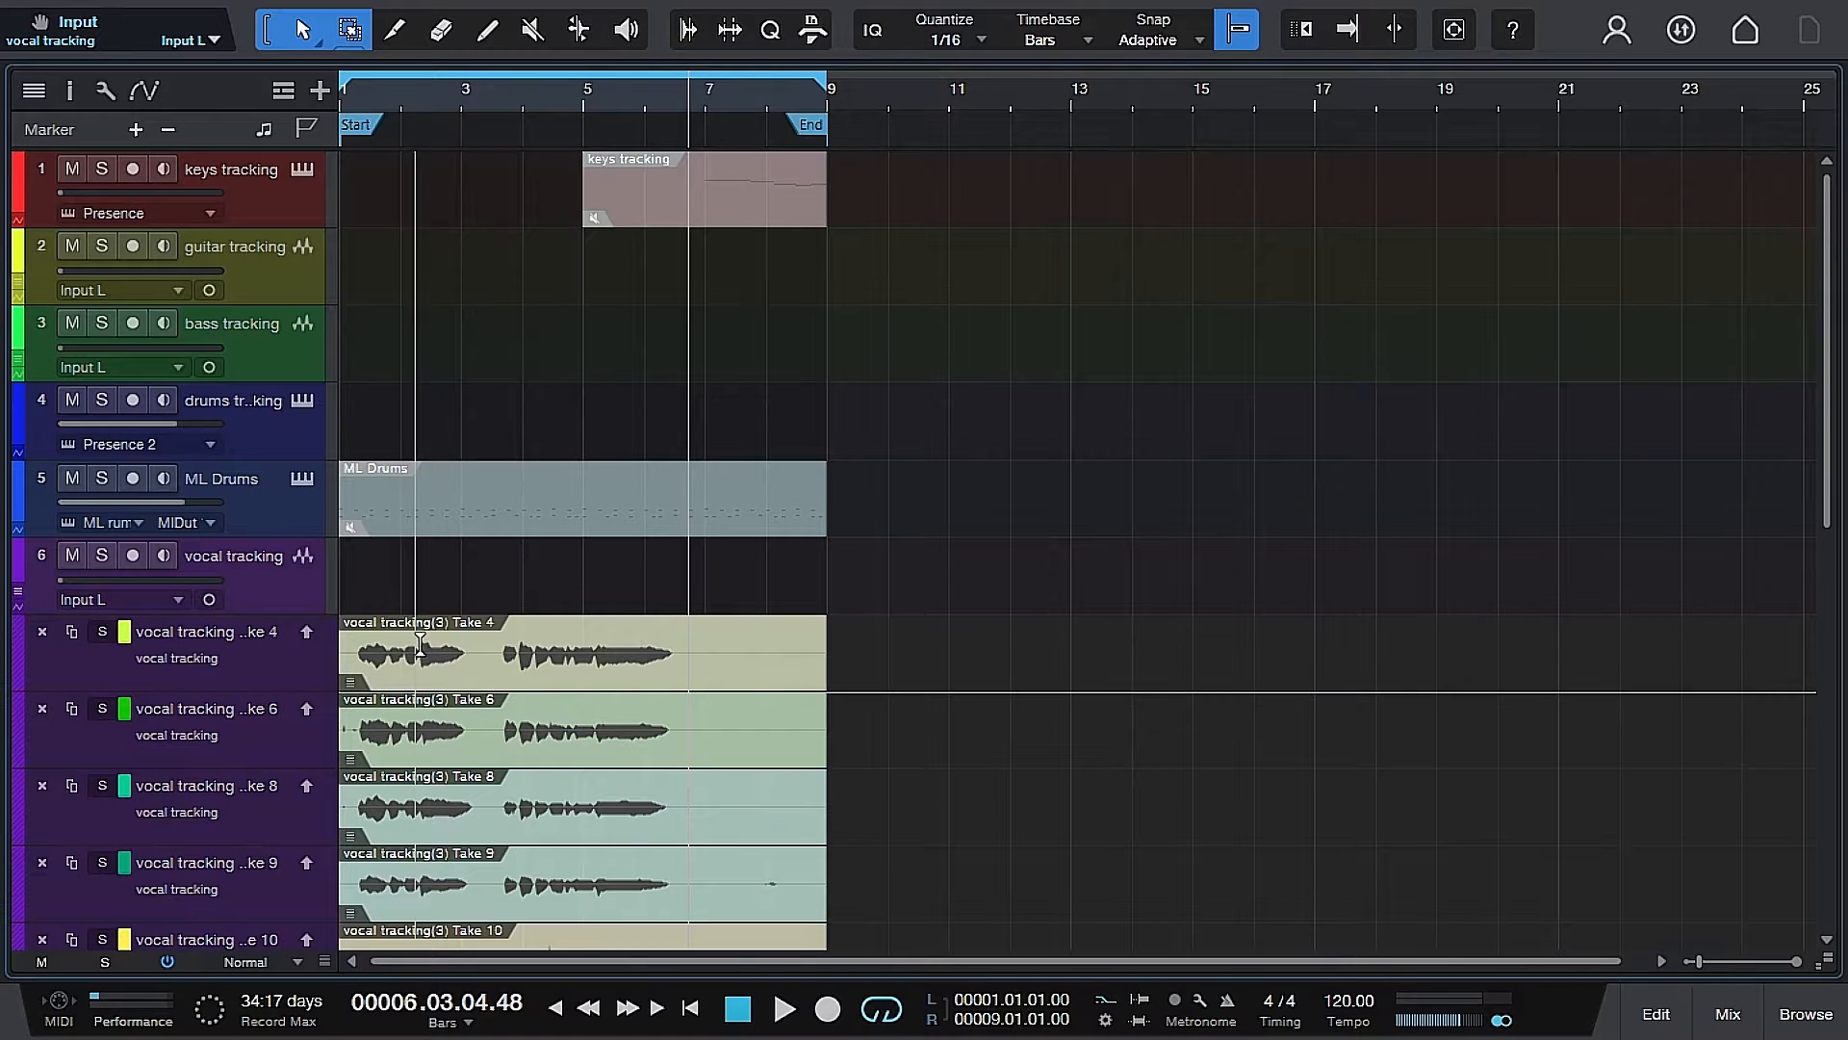
scroll(429, 655, down, 4)
scroll(464, 654, up, 2)
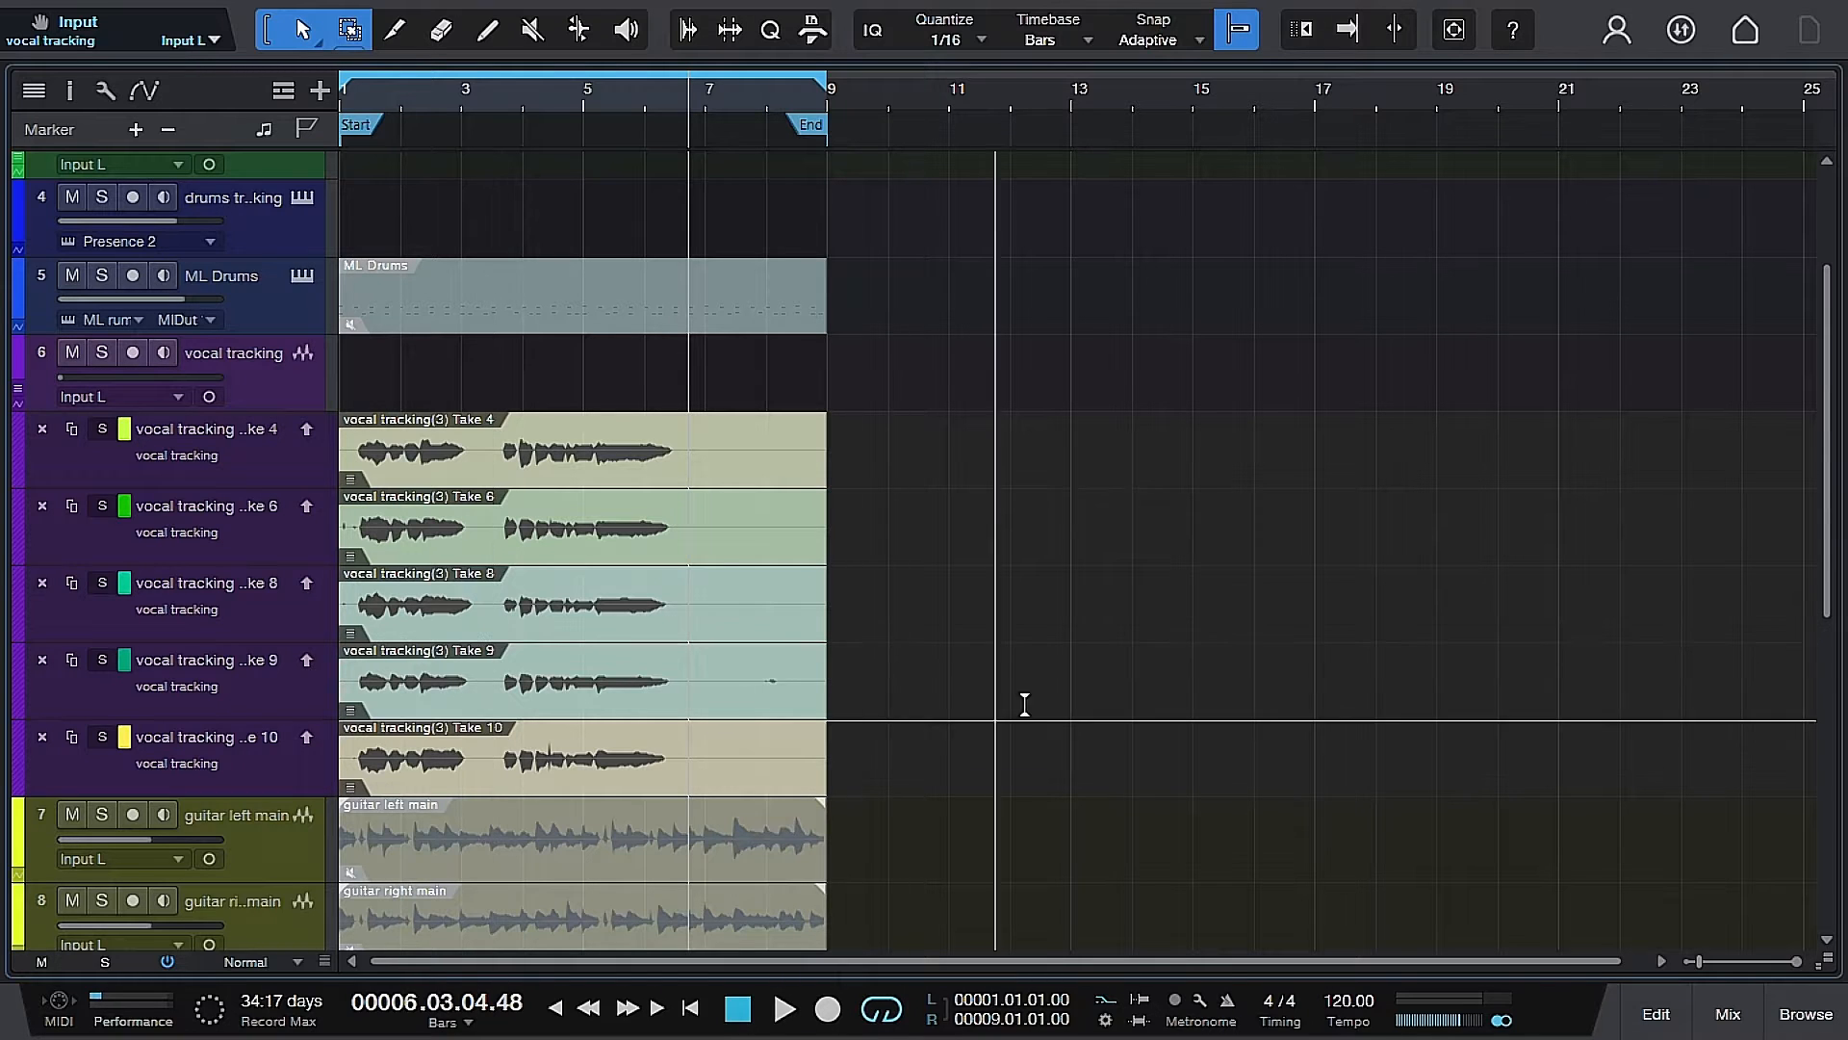
Inspect the Auto-Tune Access insert on the vocal tracking channel in the mixer, then return to the arrangement.
click(1711, 1026)
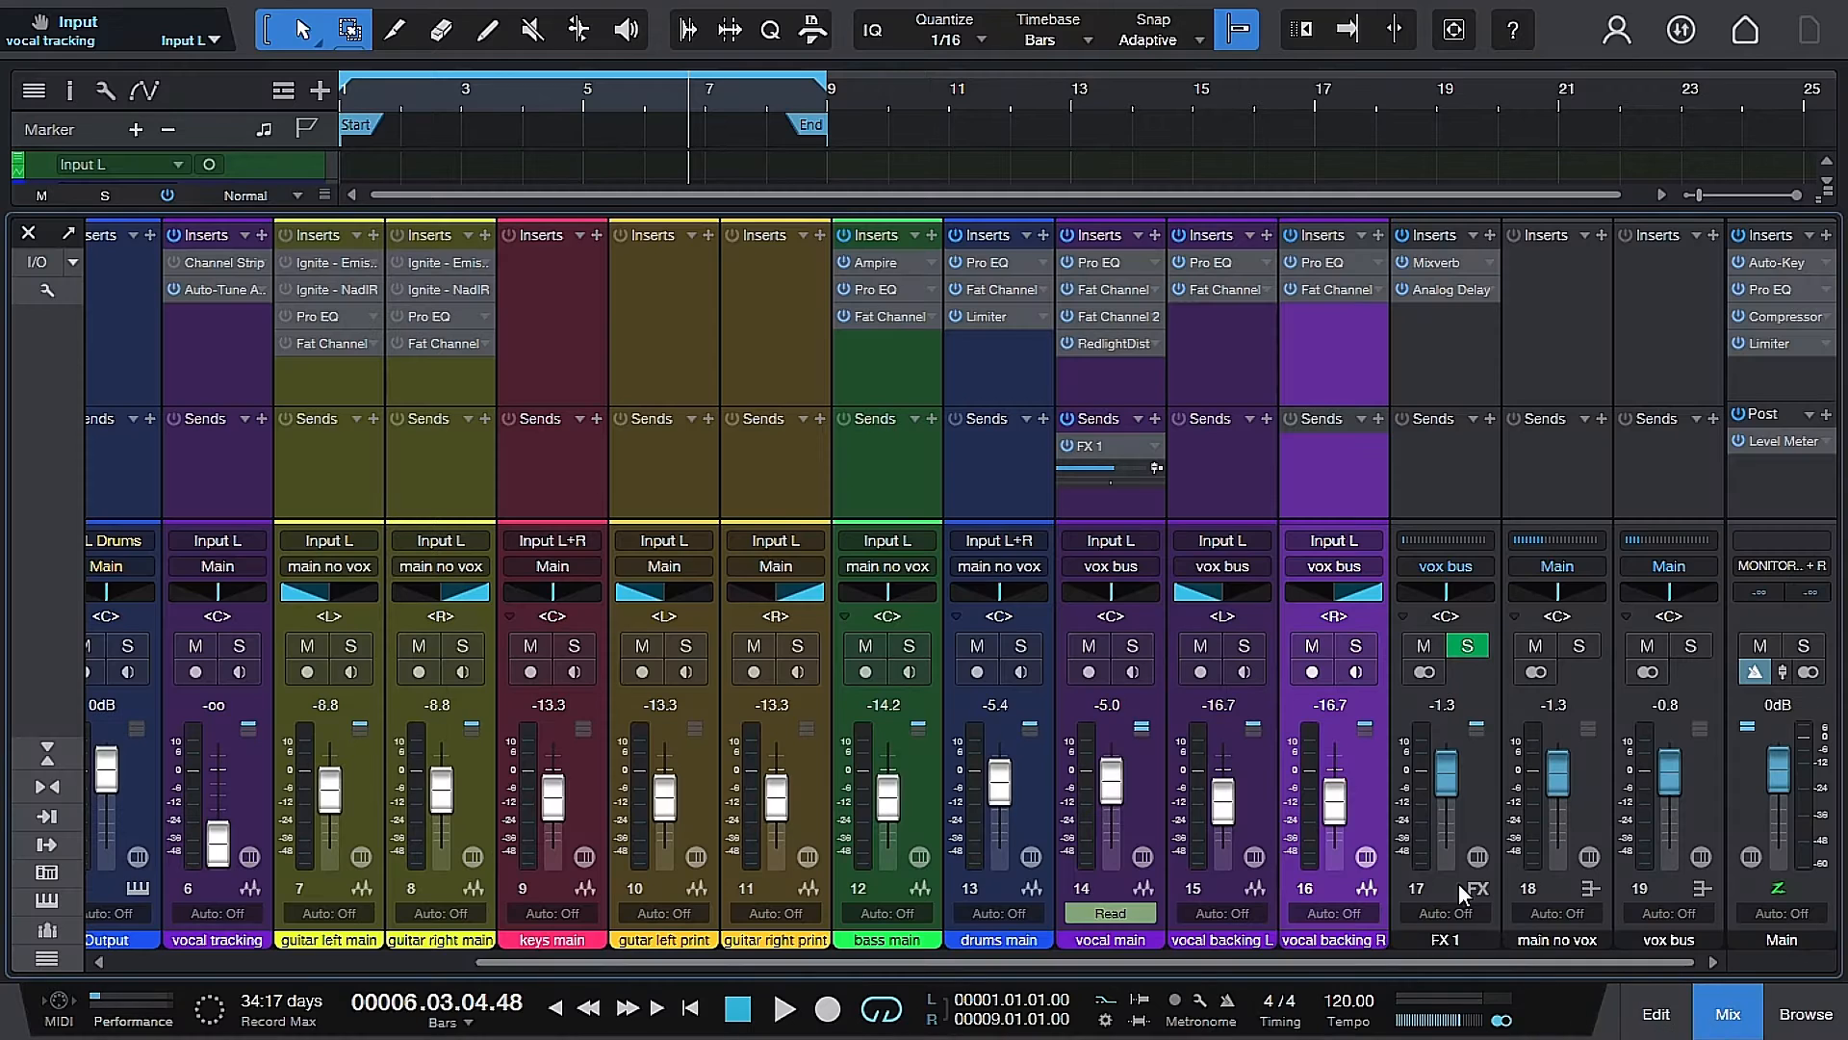
double_click(227, 289)
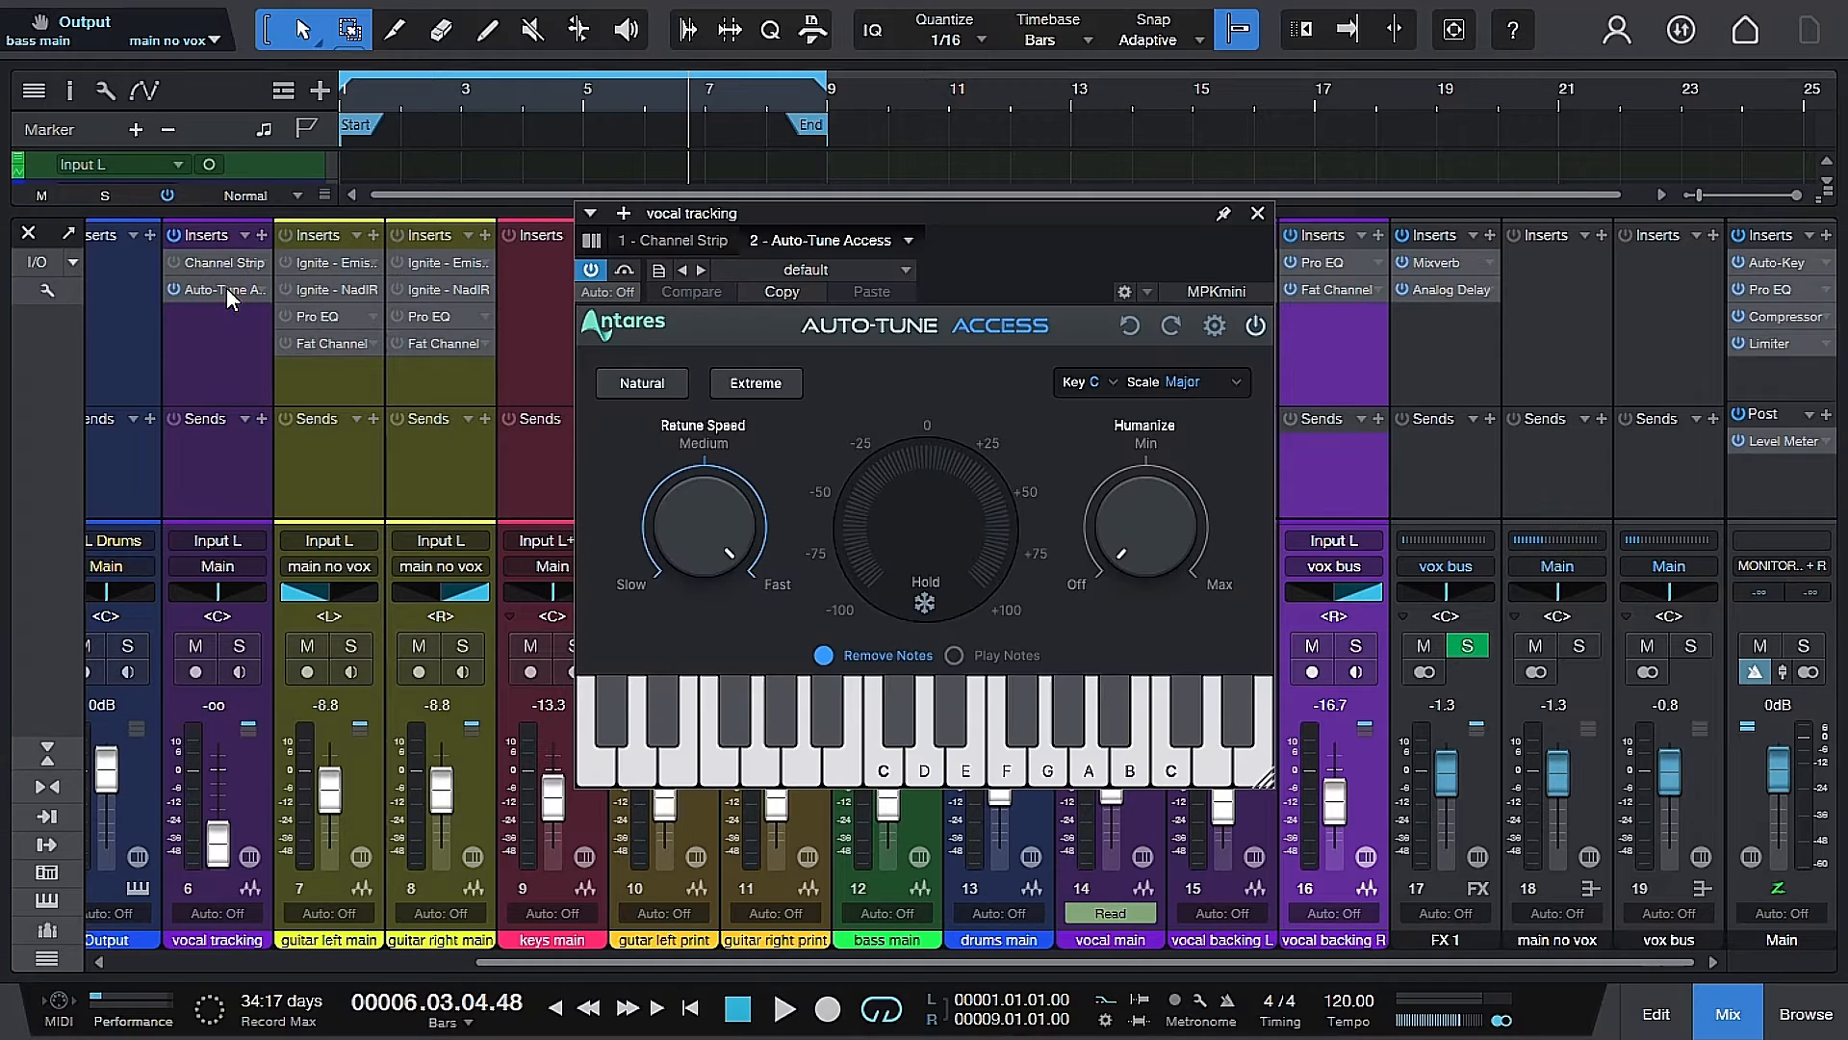
click(1259, 213)
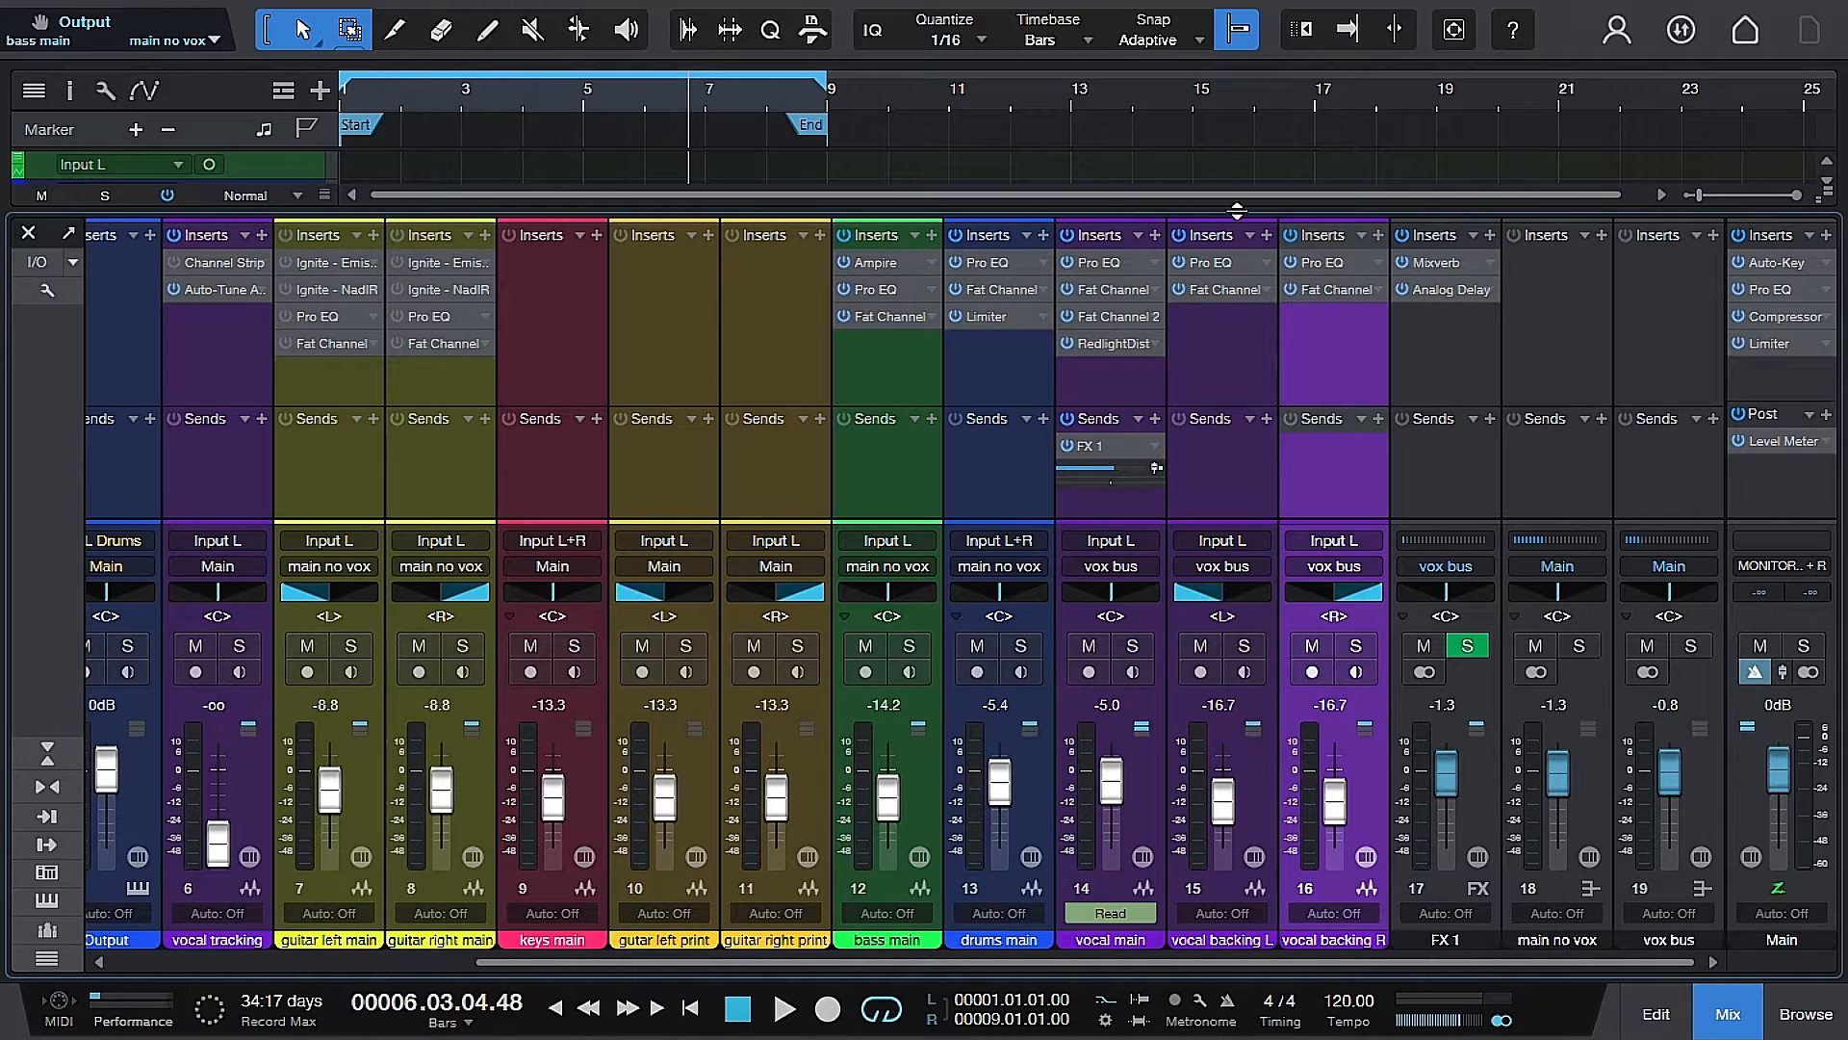
click(29, 234)
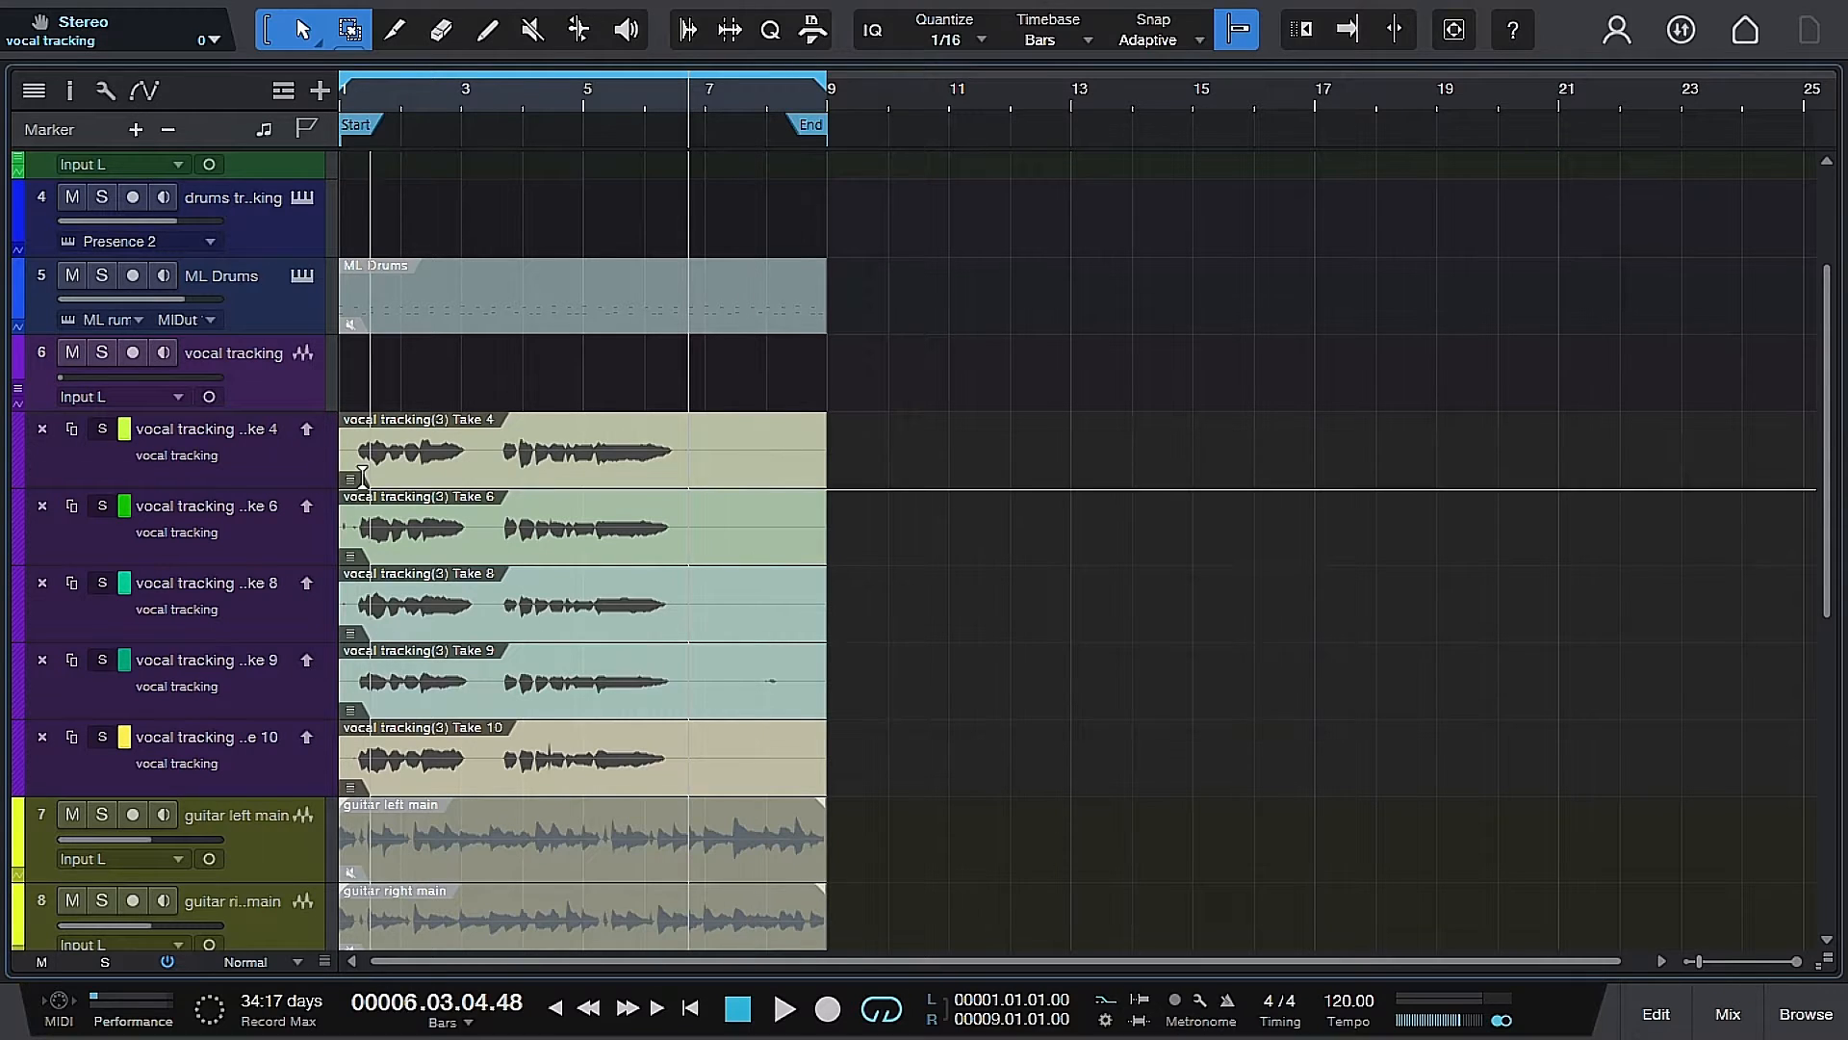
click(1727, 1010)
click(178, 287)
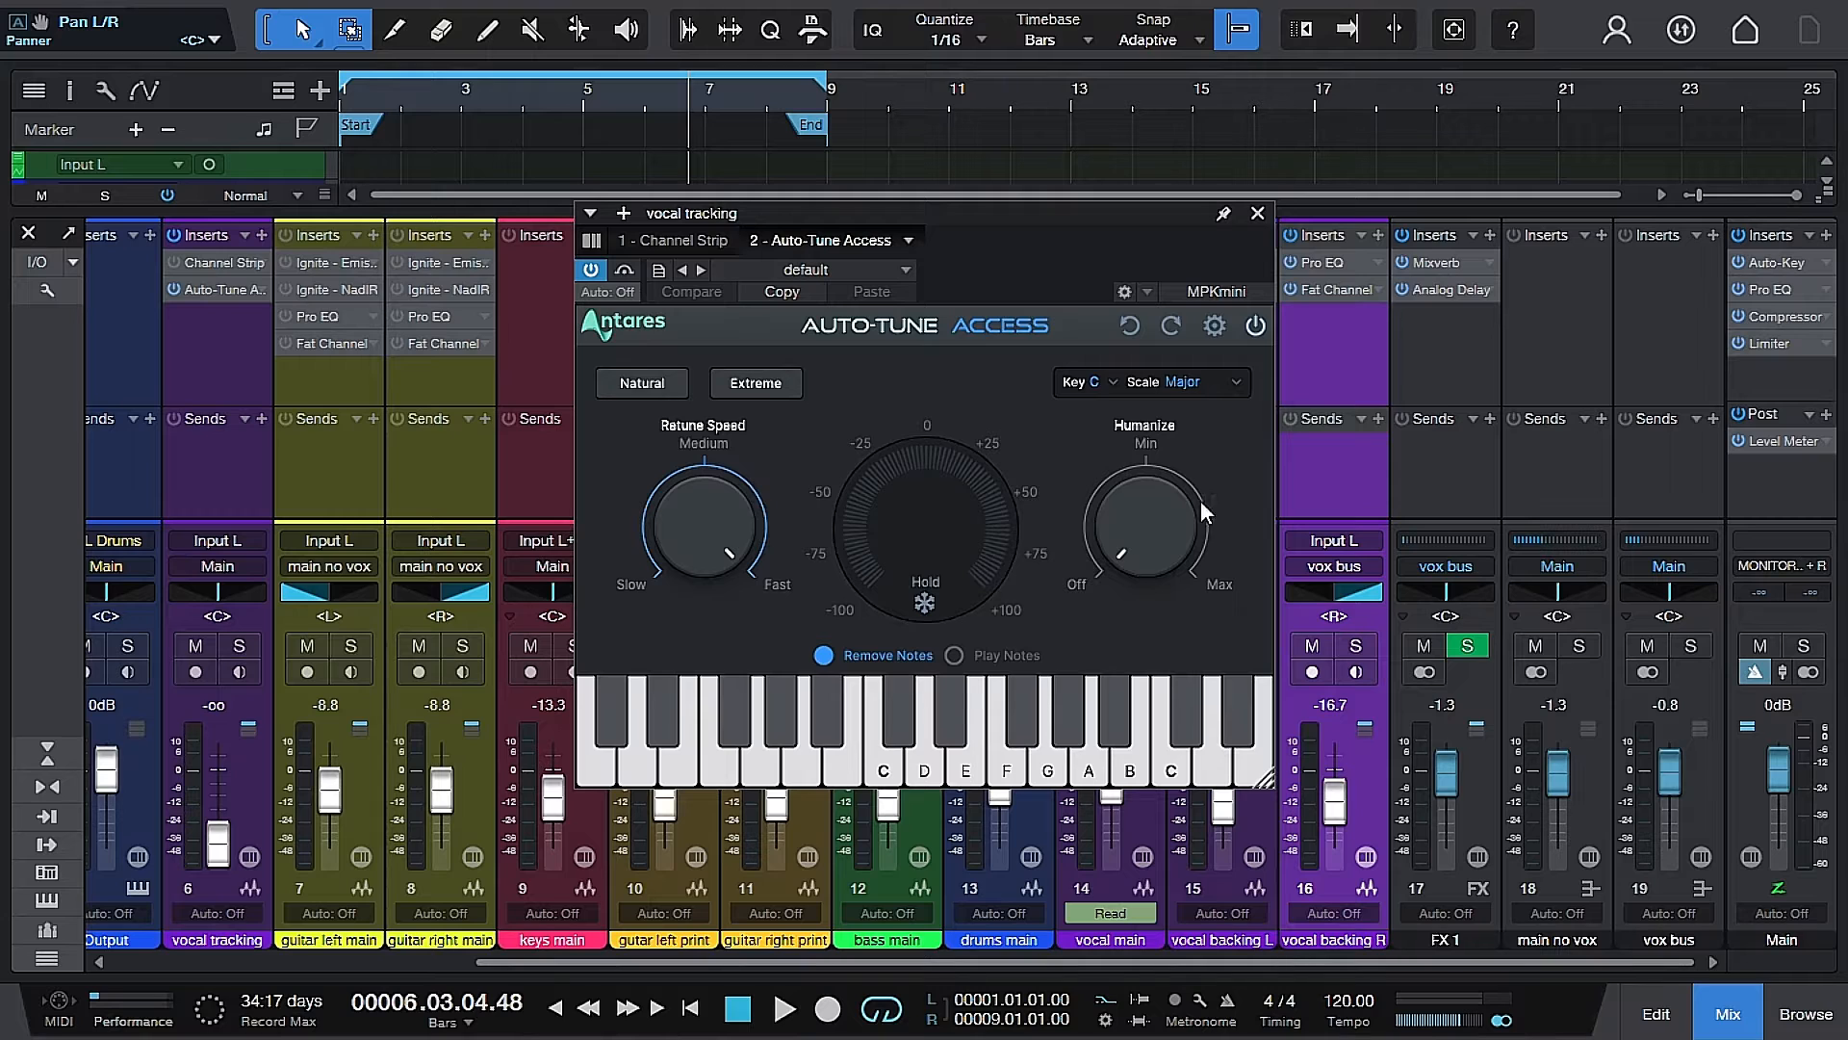
click(1260, 211)
click(27, 234)
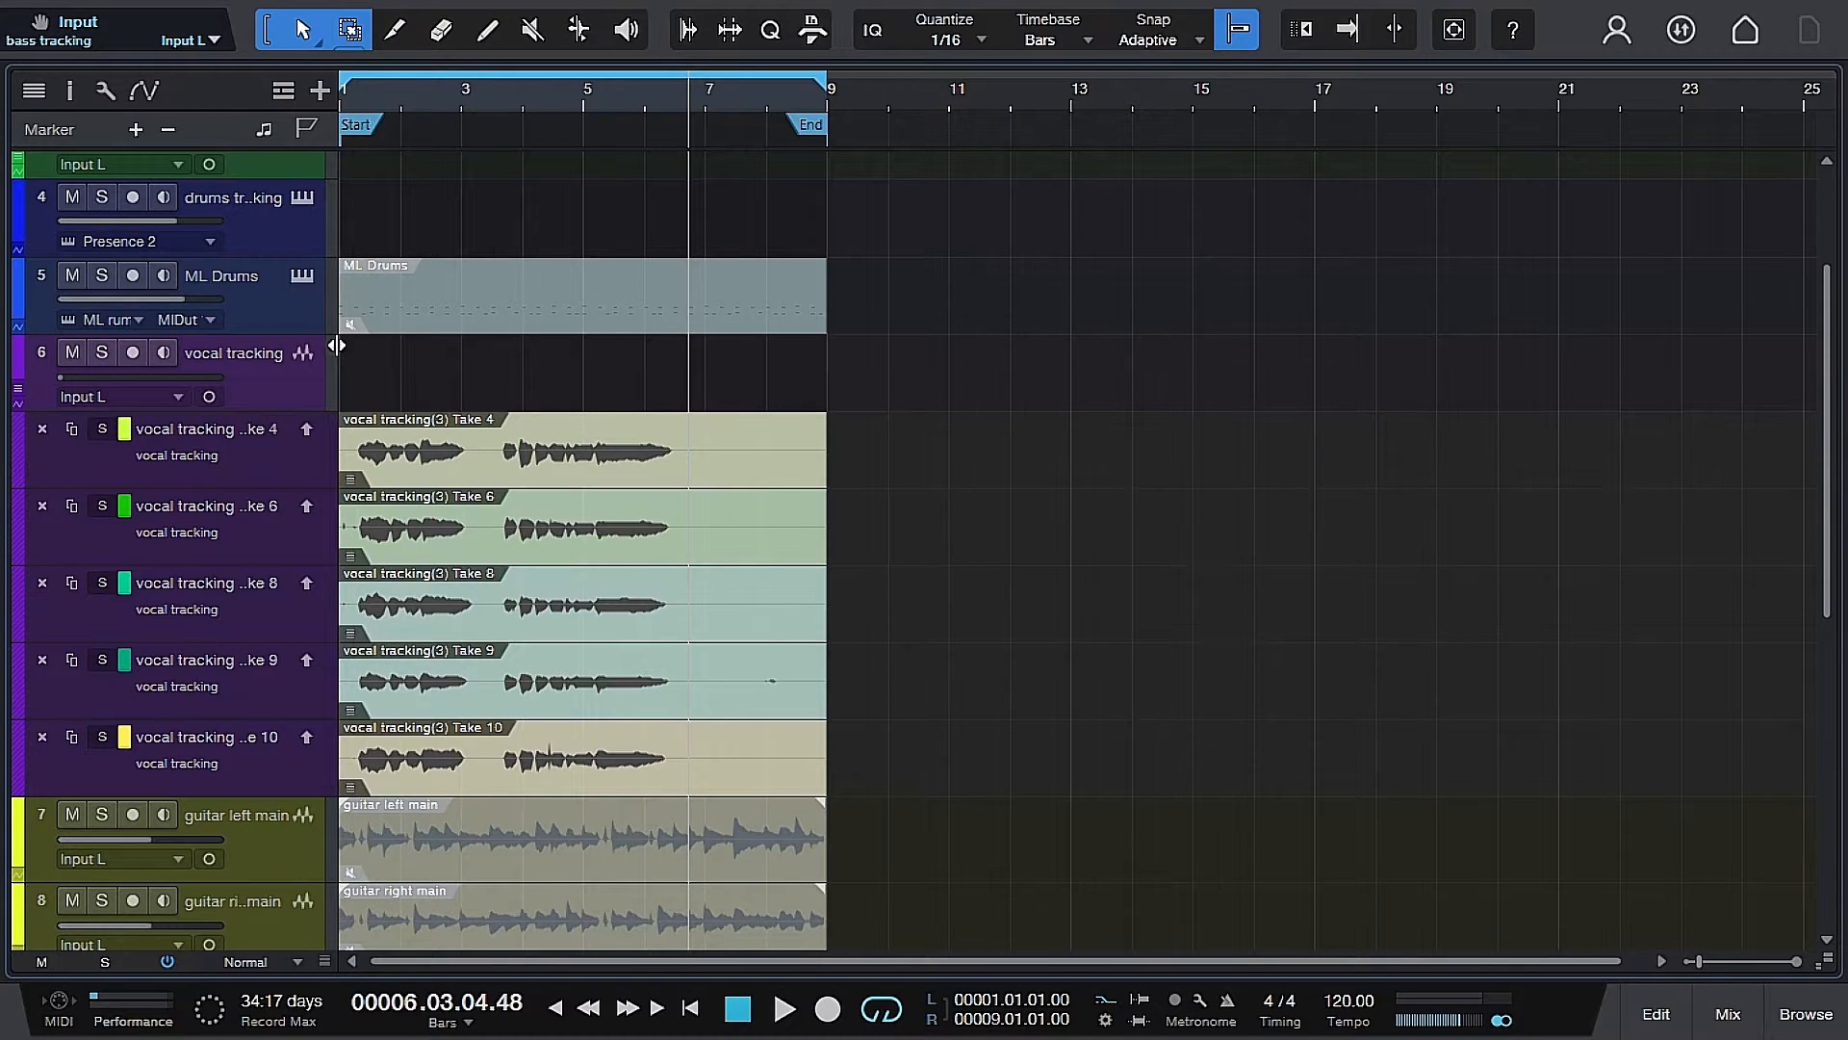
Solo the vocal tracking track and play the song with its take layers in view.
click(101, 353)
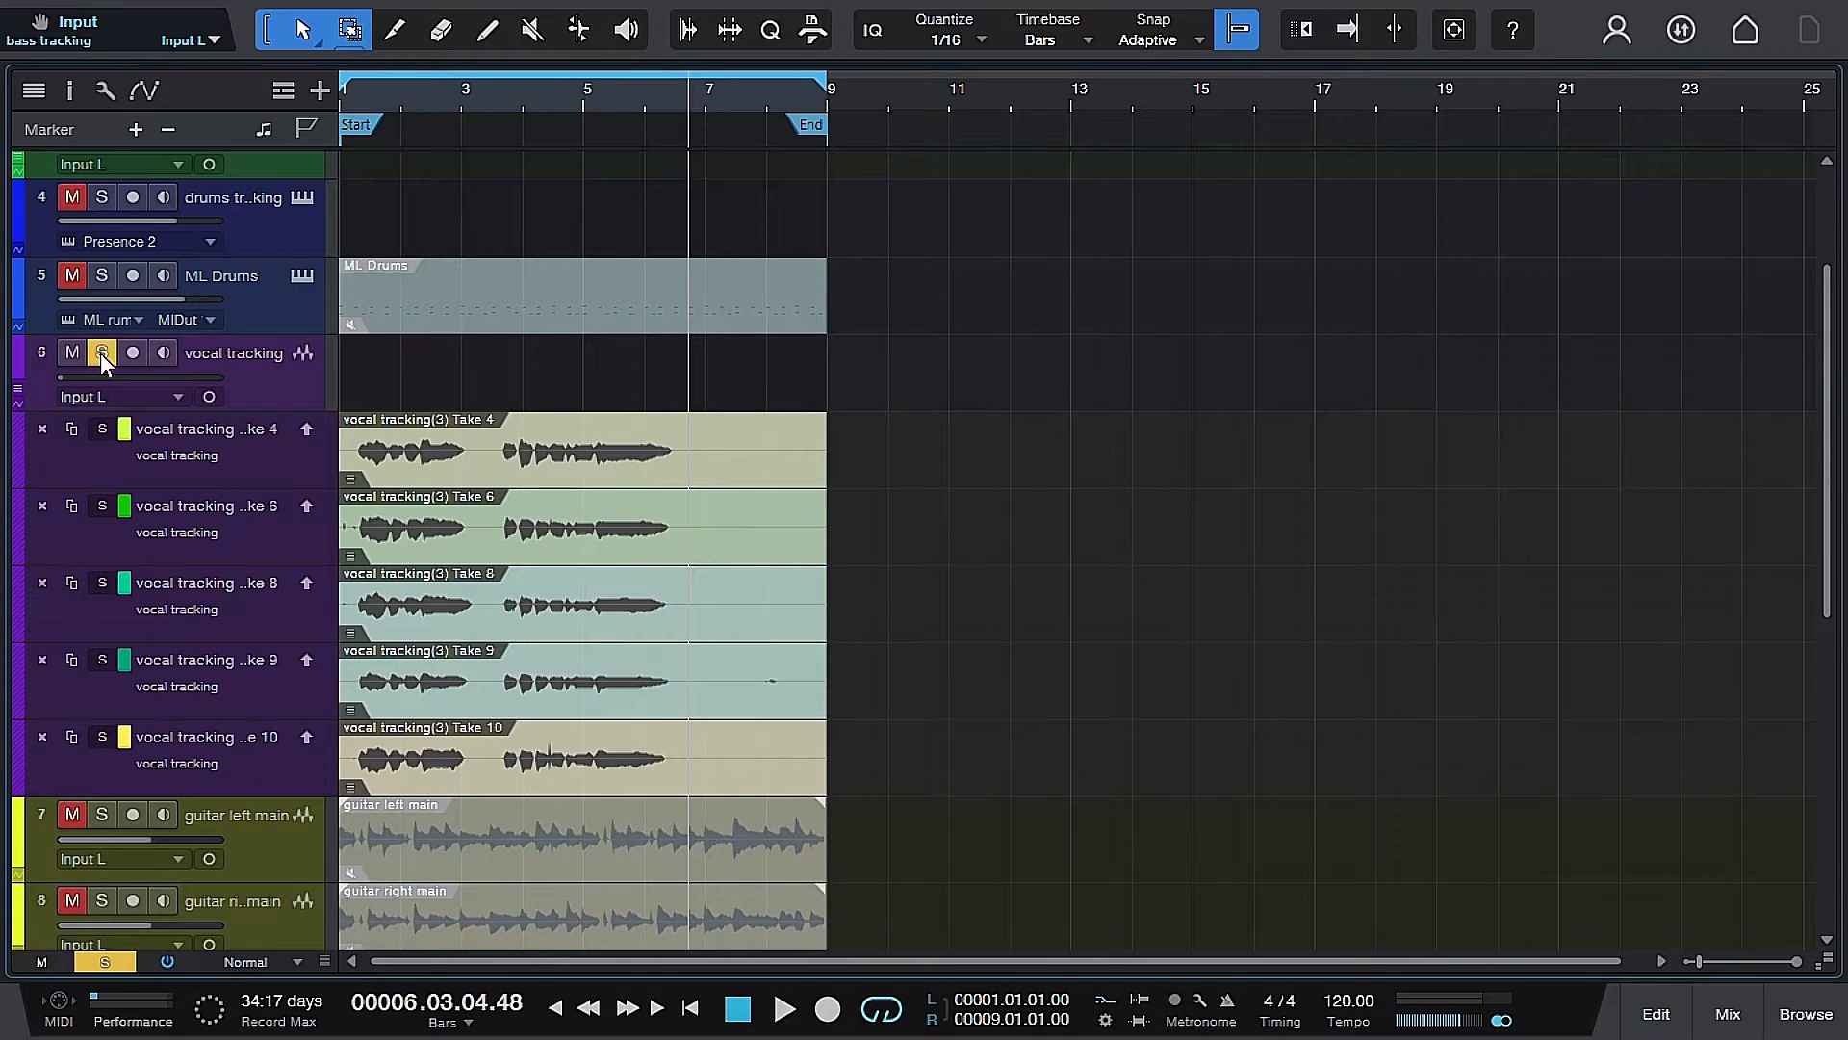
scroll(288, 376, down, 1)
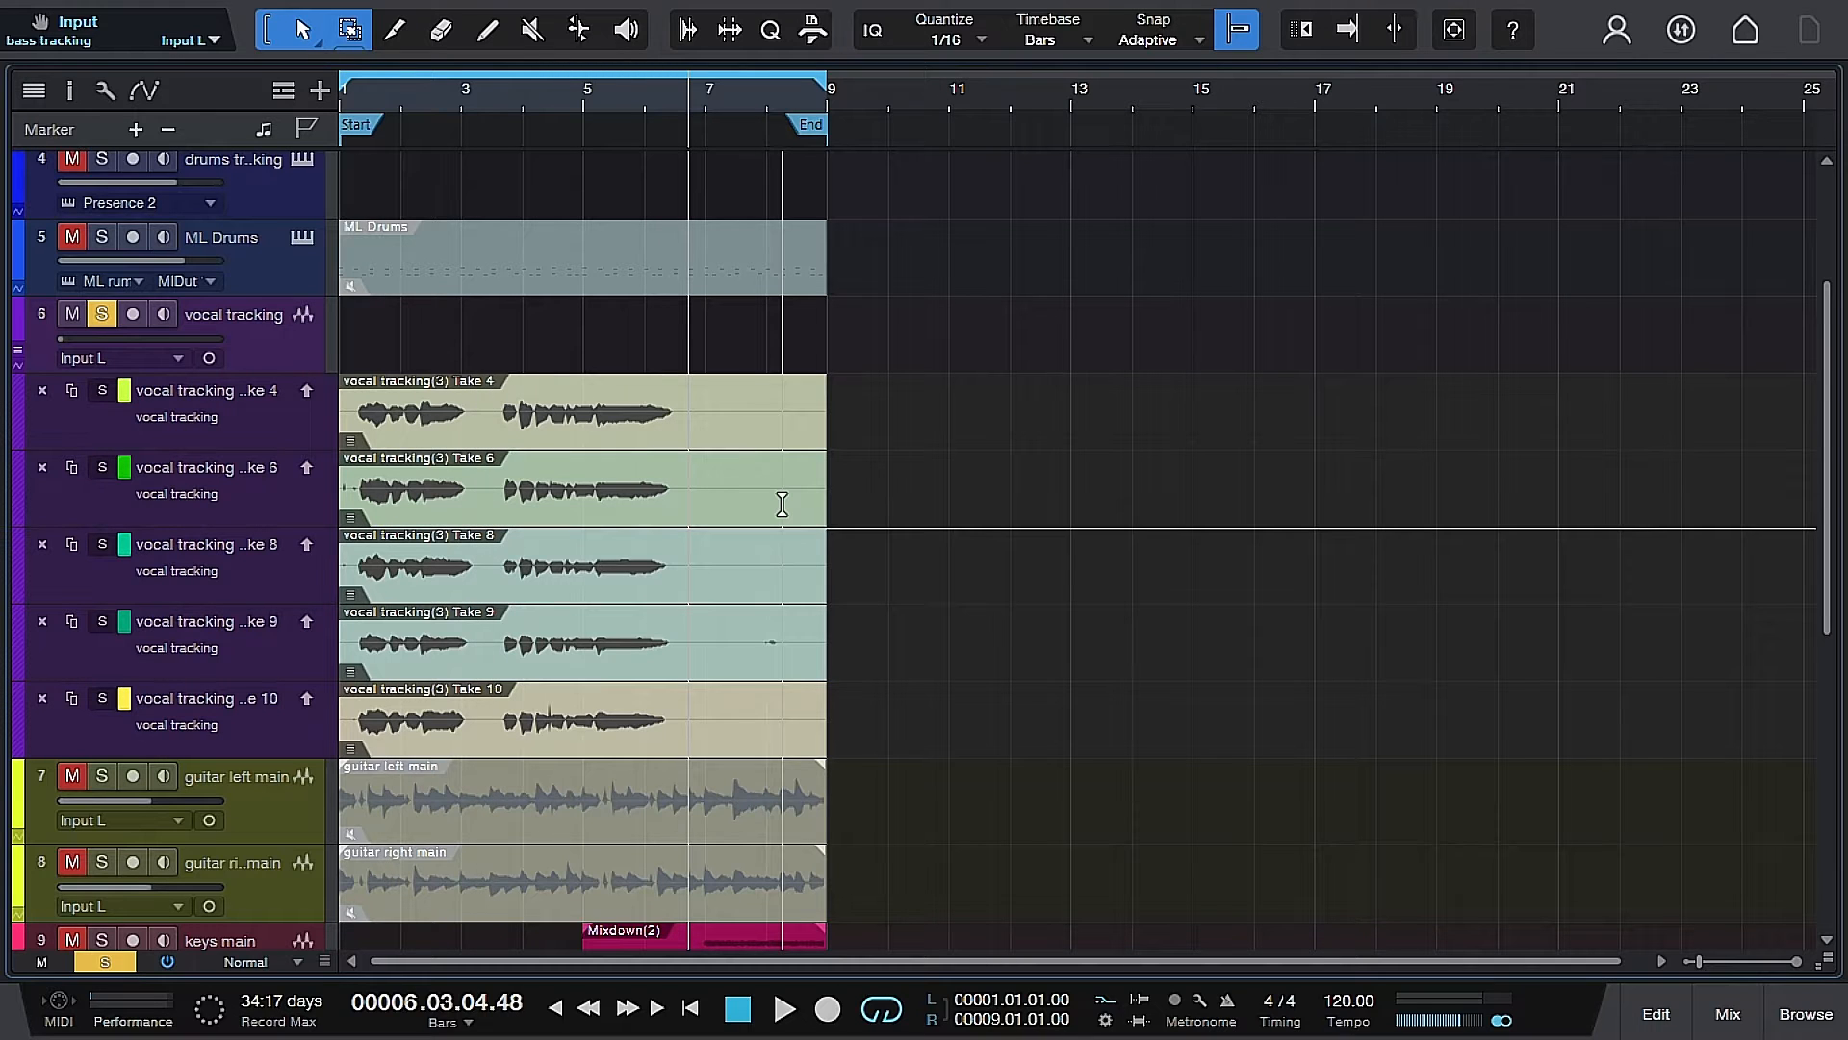
key(space)
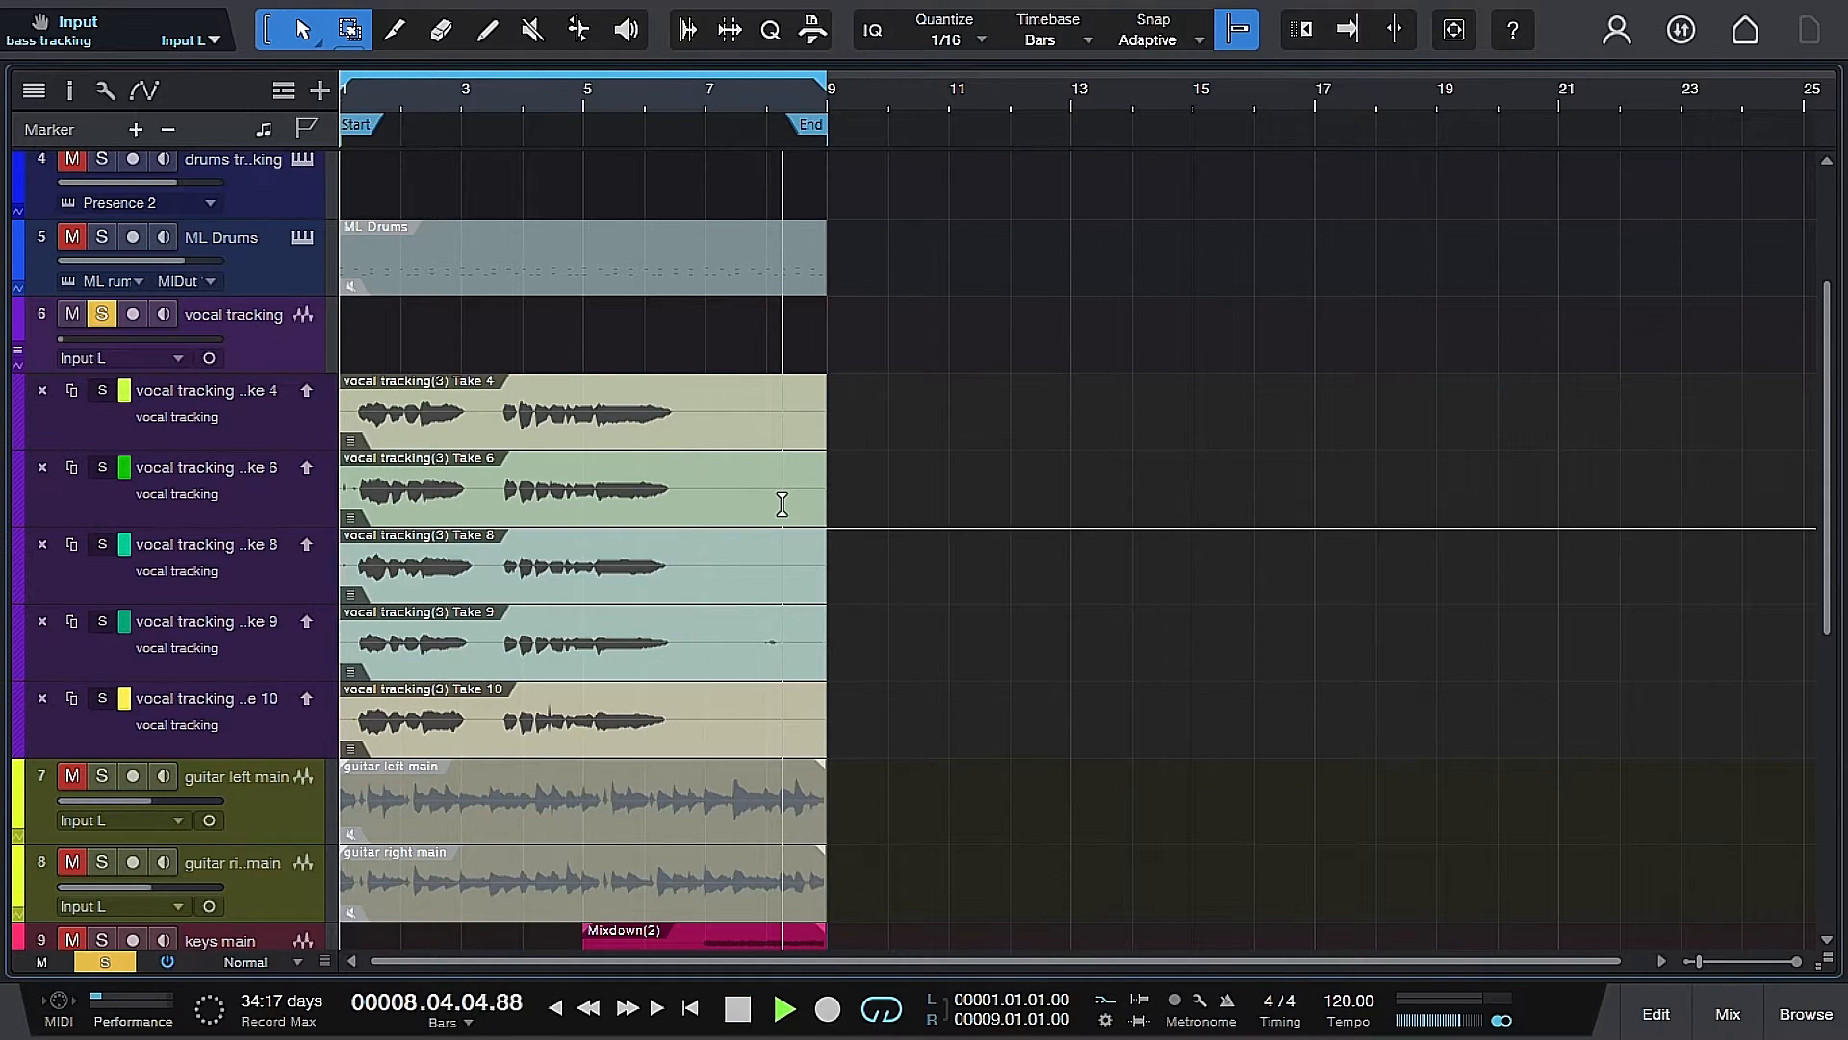
key(space)
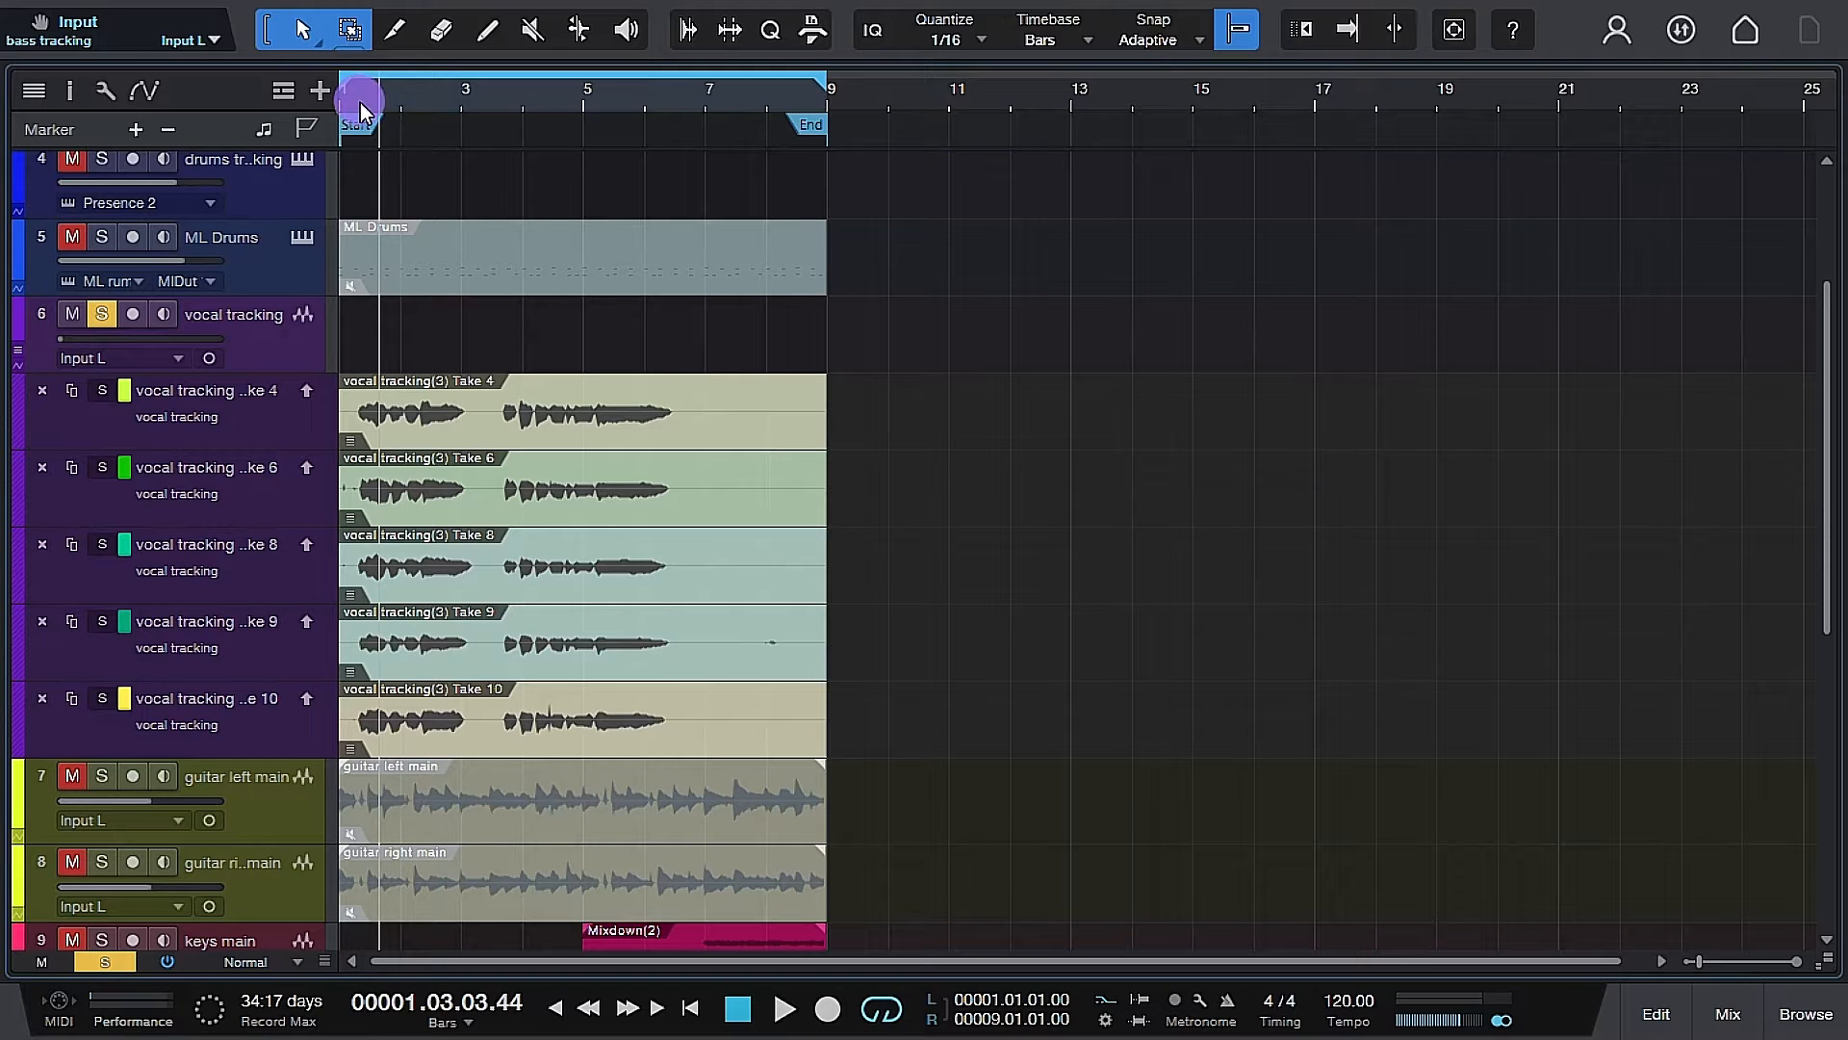
Comp the first vocal phrase, from about beat 1.2 to just past bar 3, from Take 4 and play it back.
click(359, 133)
drag(358, 131, 360, 198)
drag(476, 955, 460, 962)
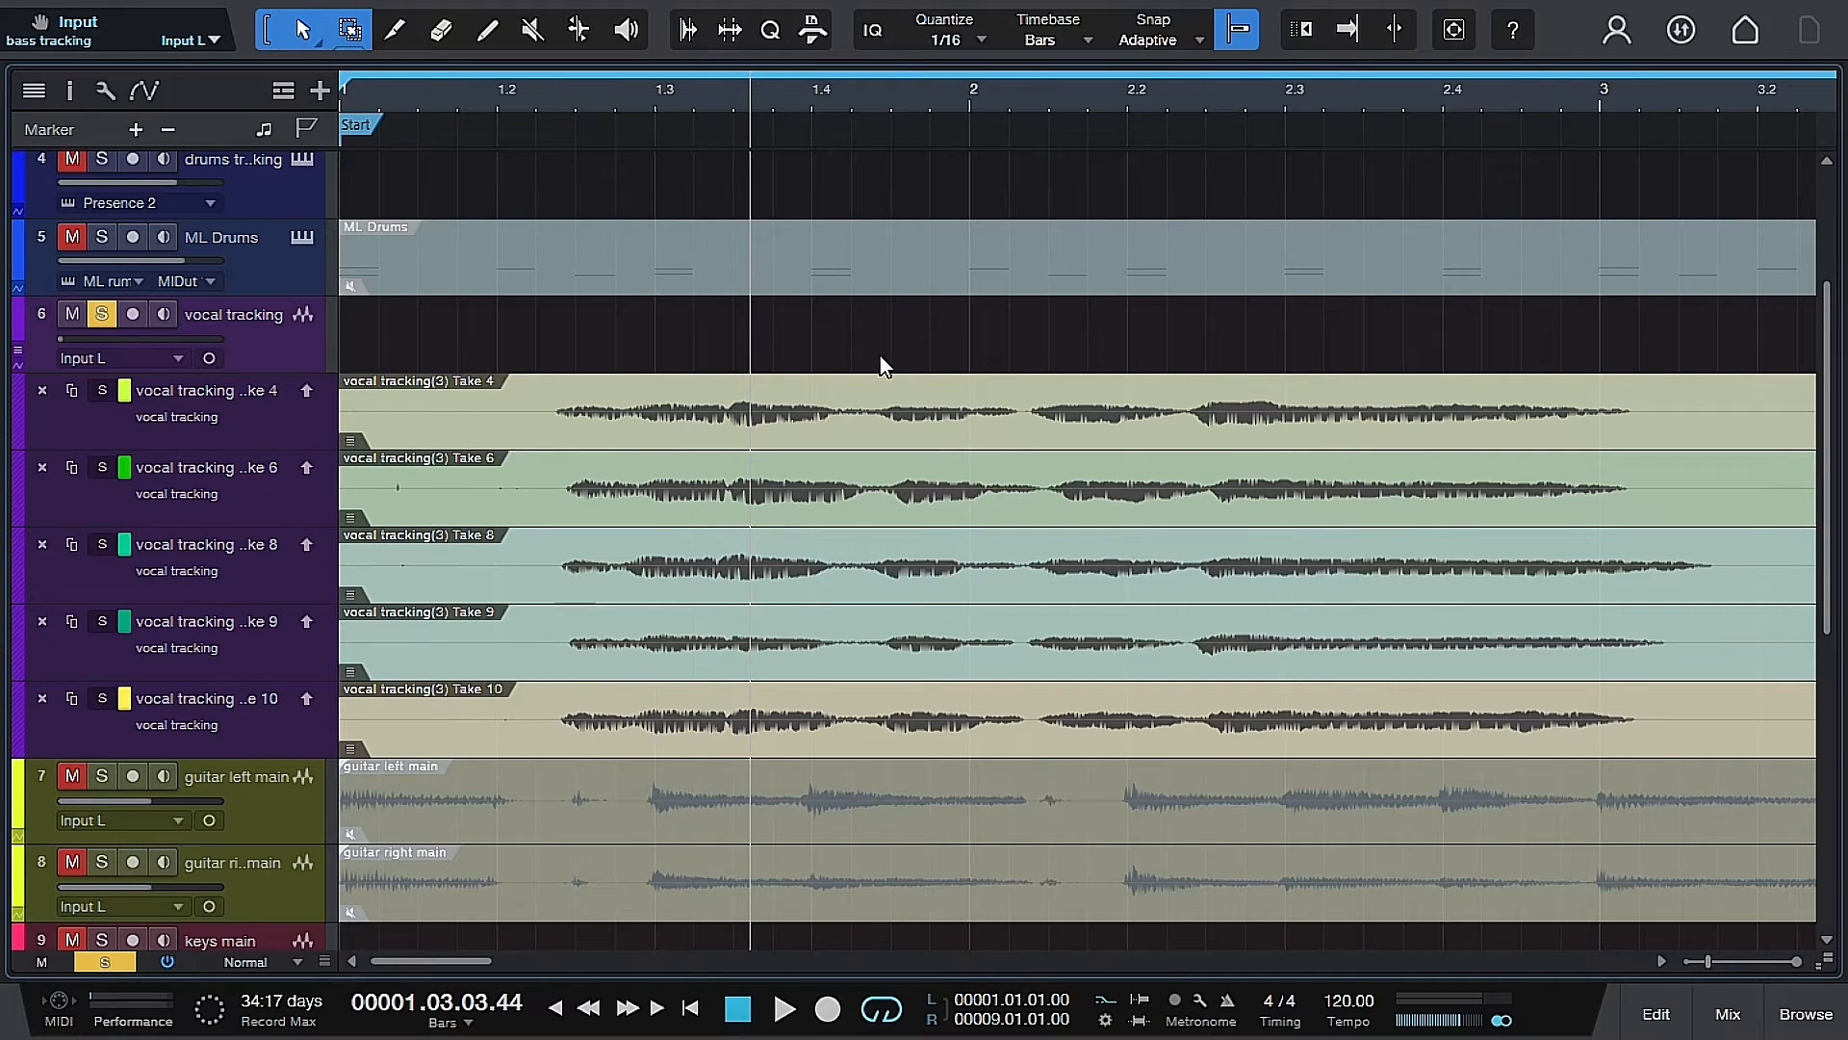
click(967, 100)
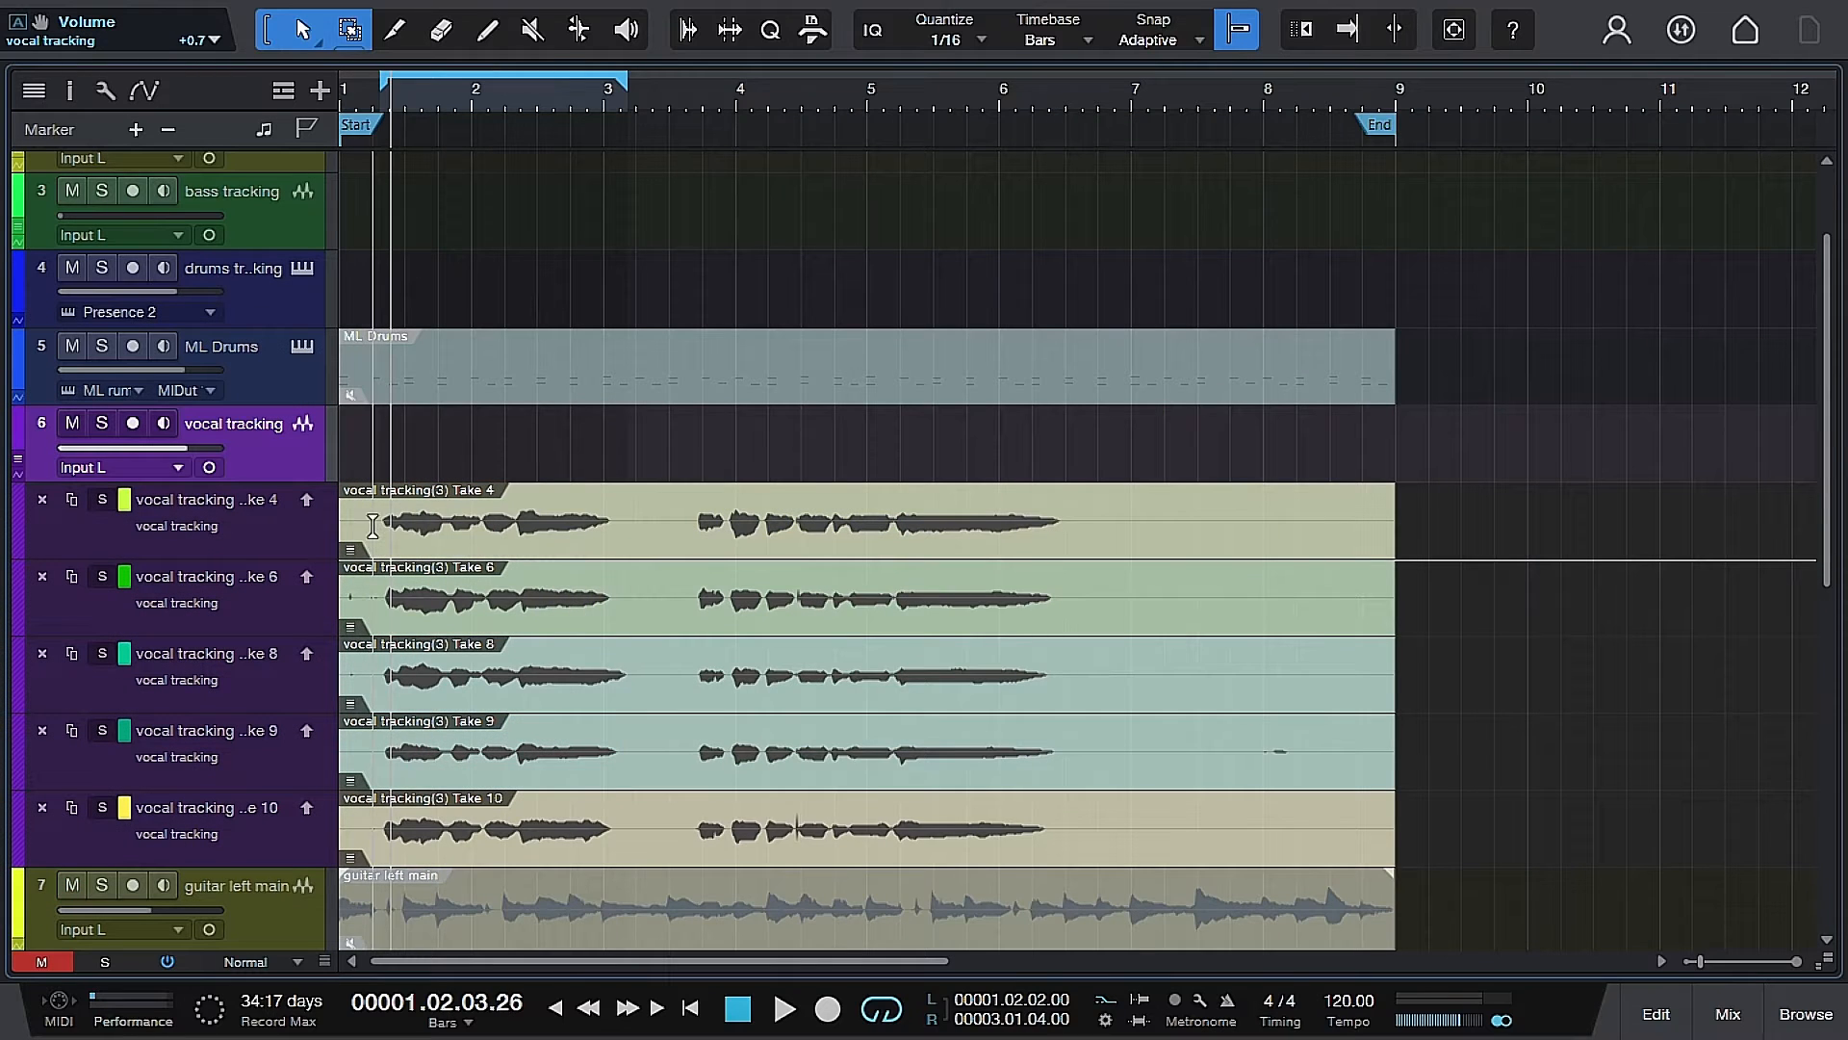
click(374, 524)
drag(374, 525, 622, 522)
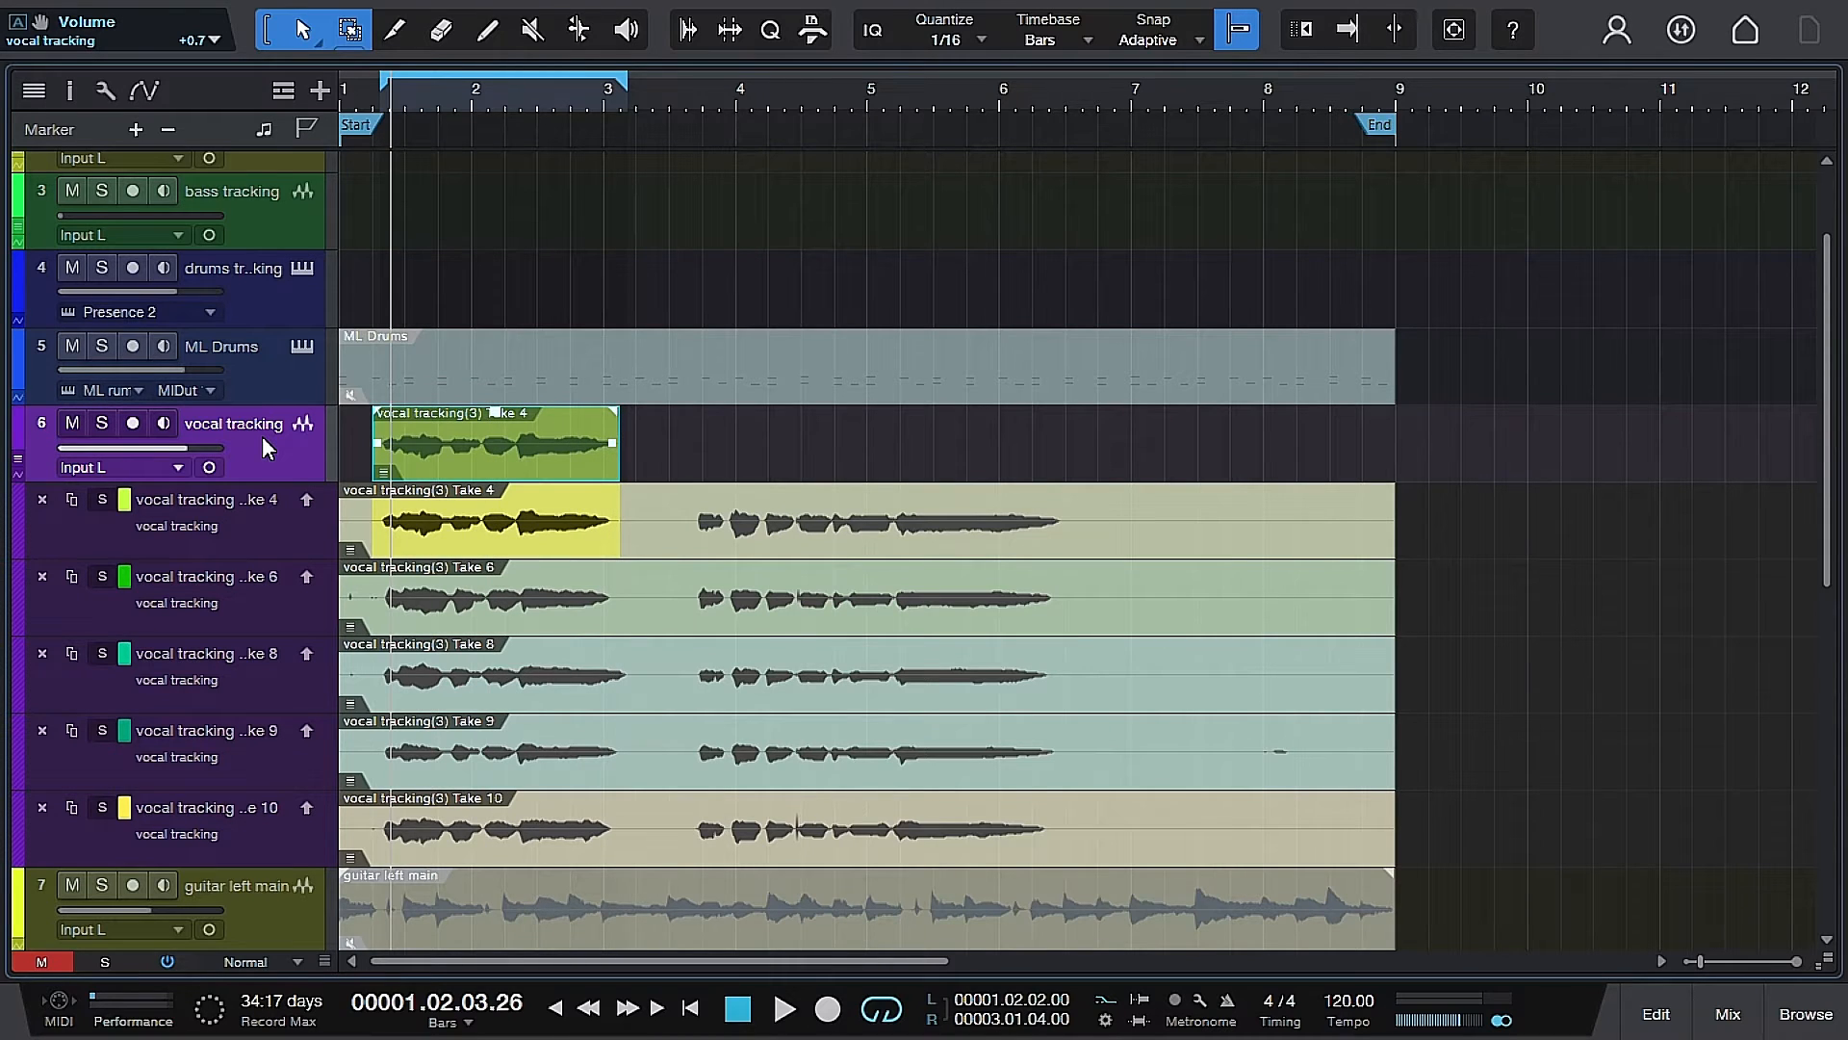
key(space)
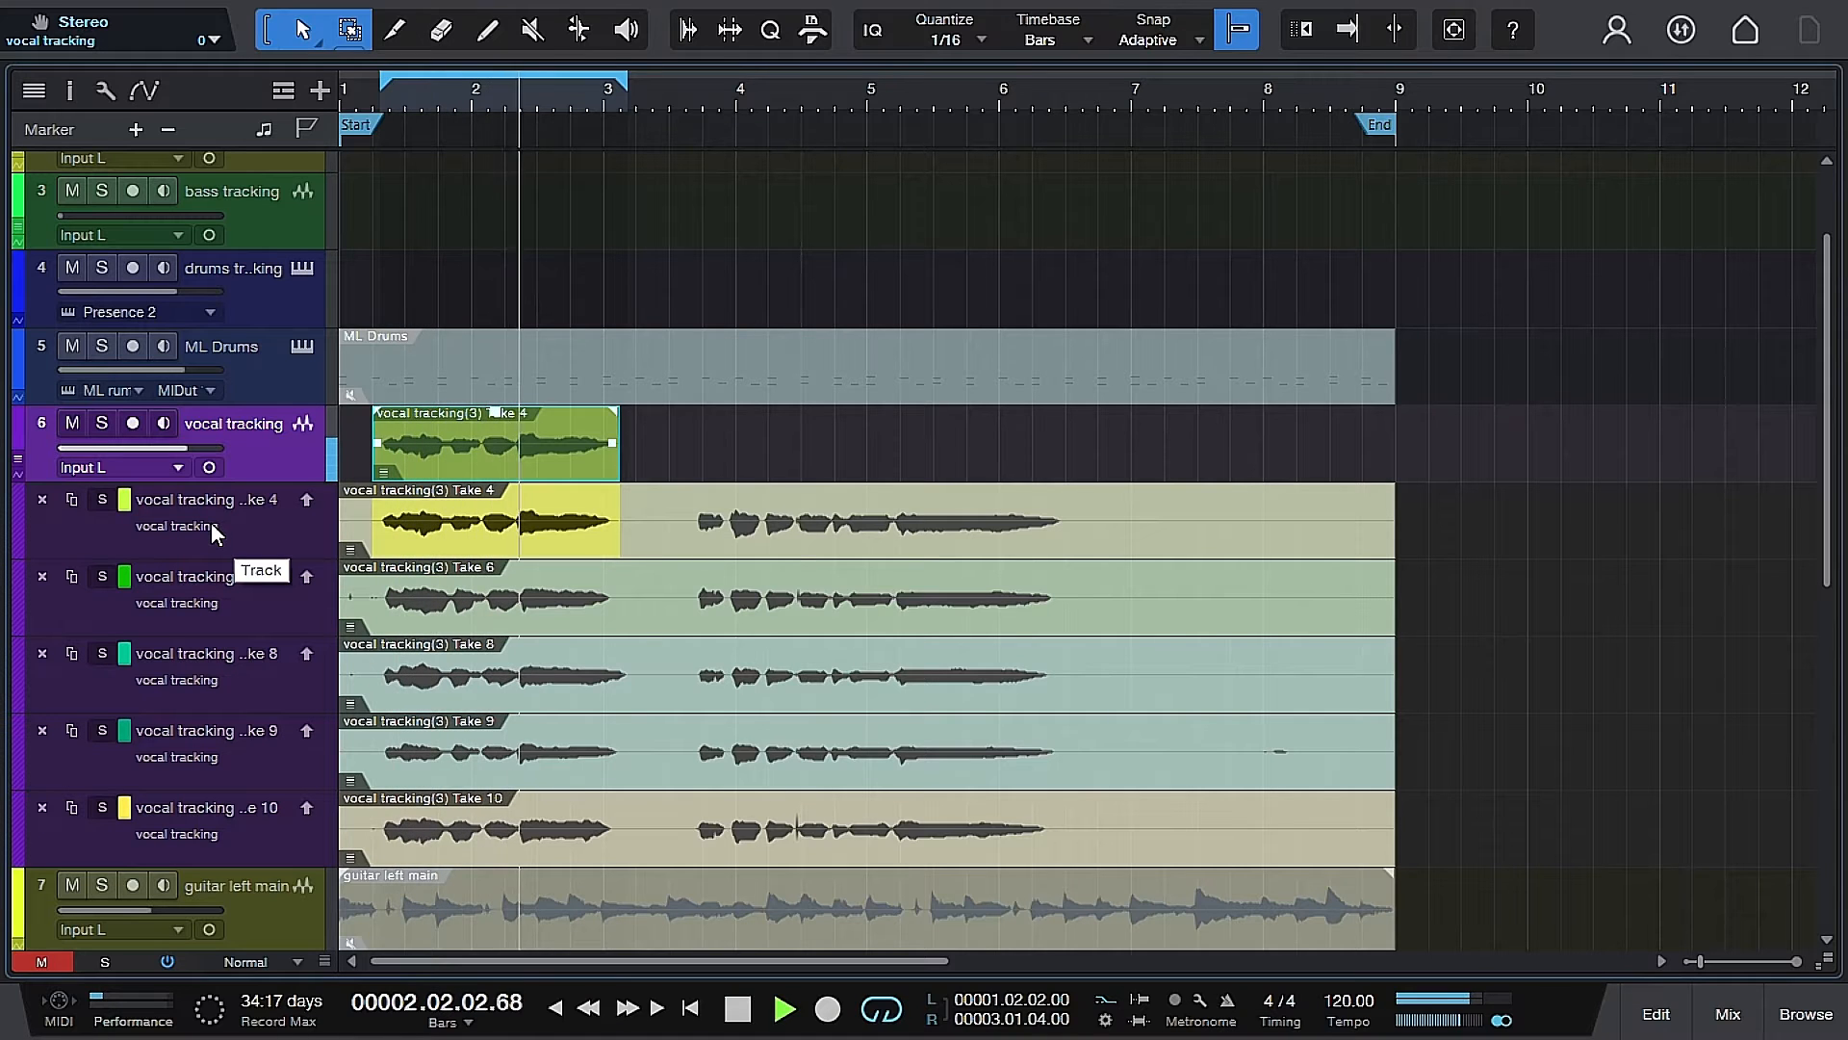
key(space)
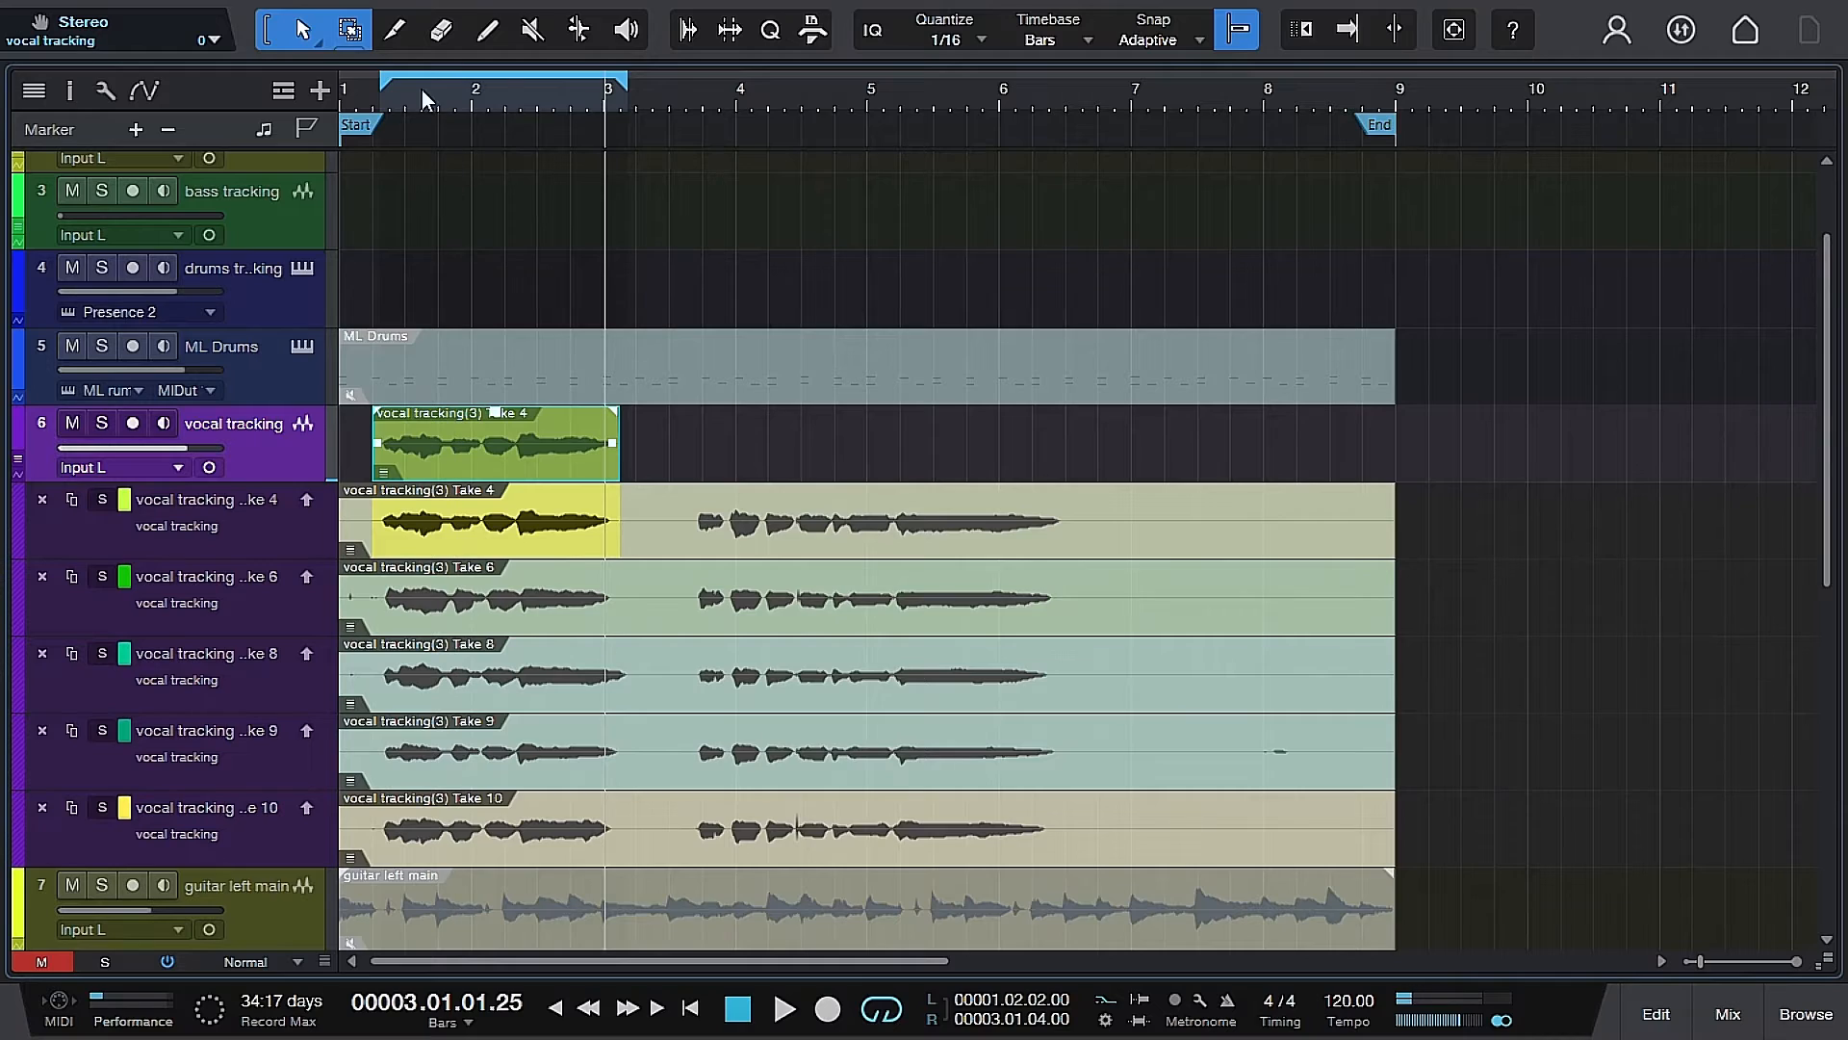
Swap in Take 6 from the loop start to just past bar 2 of the first vocal phrase and audition it.
drag(420, 89, 414, 174)
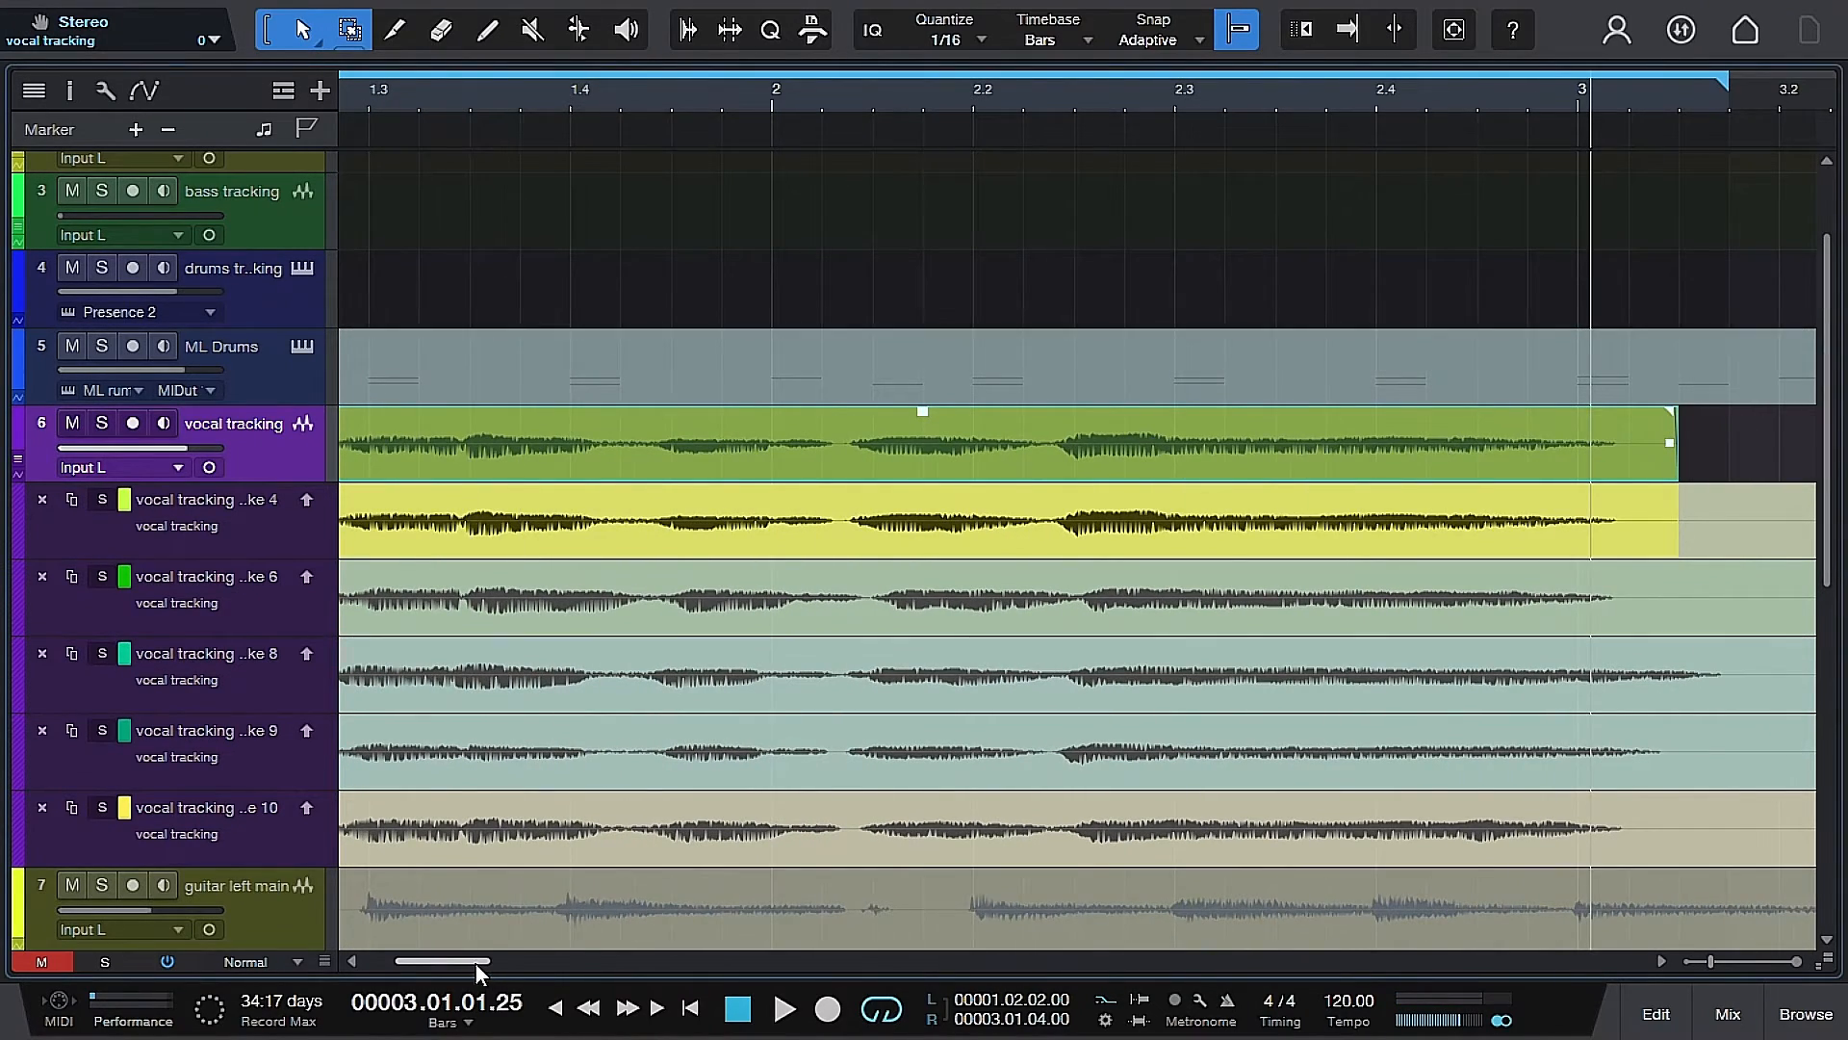
mouse_move(475, 962)
mouse_down()
mouse_move(410, 960)
mouse_move(464, 951)
mouse_up()
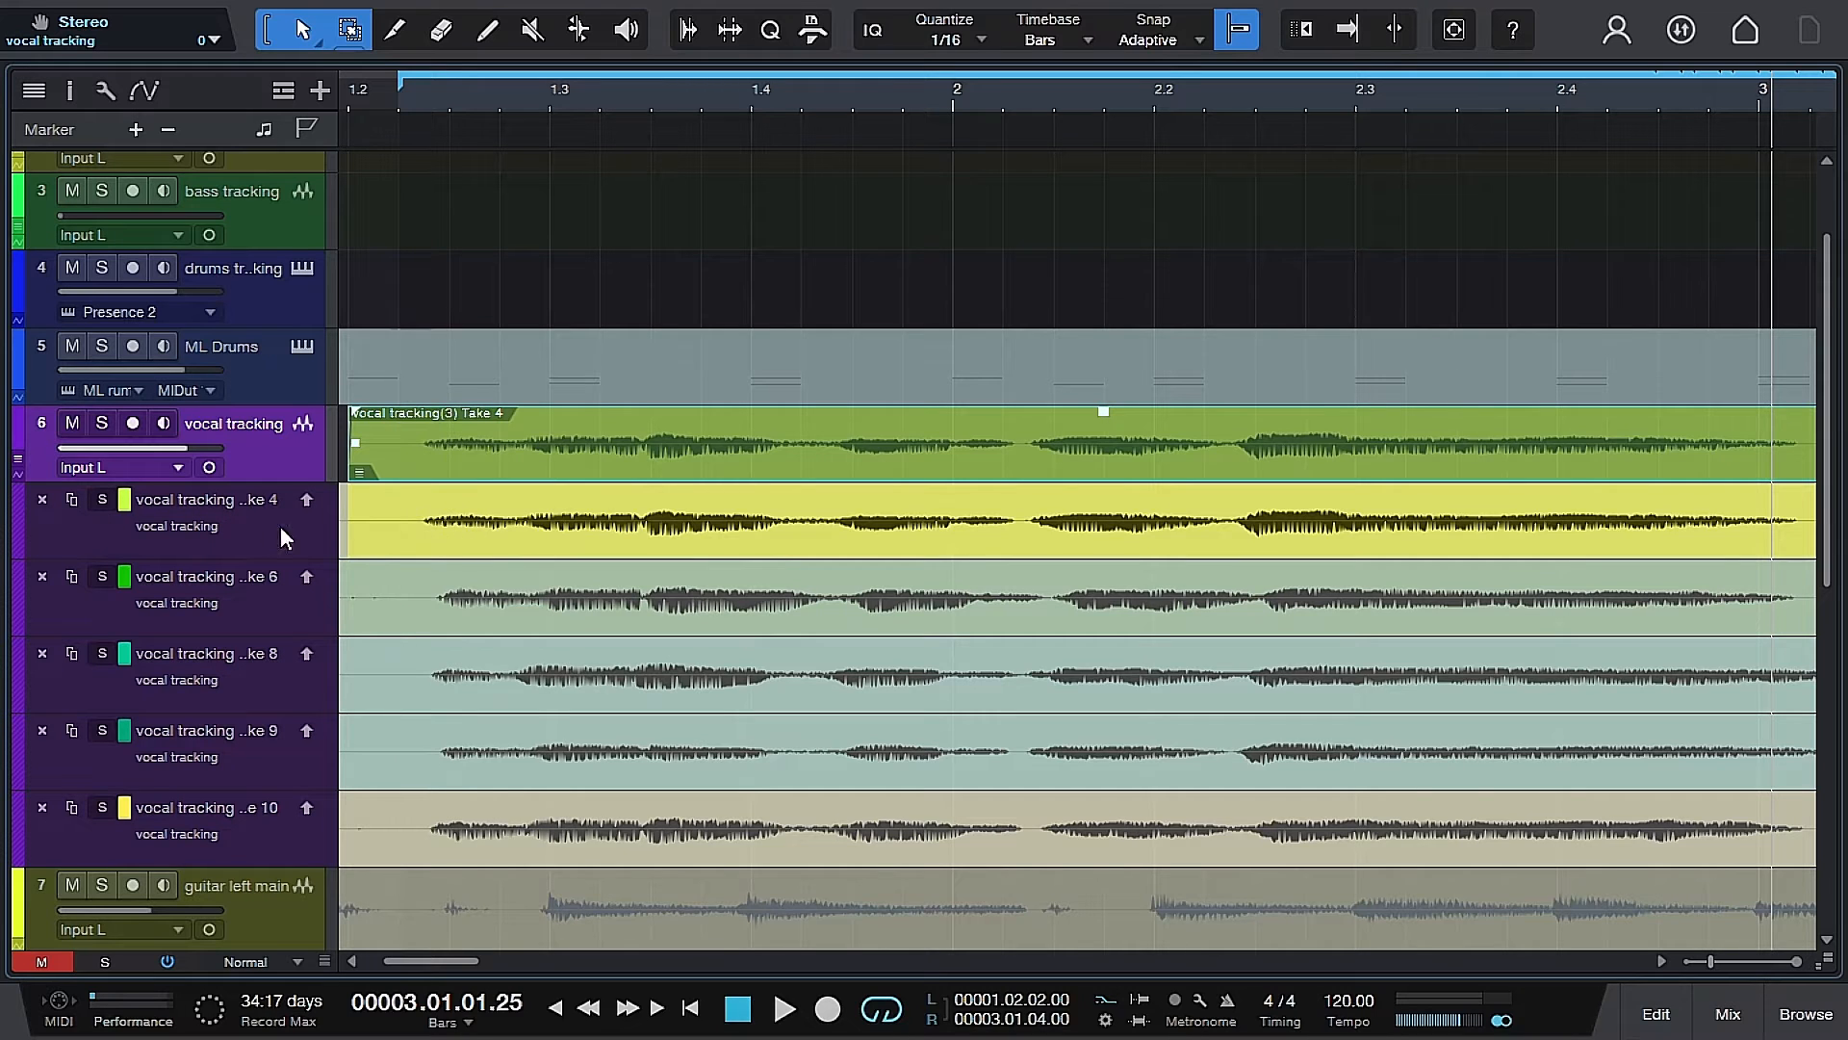
drag(403, 599, 1049, 617)
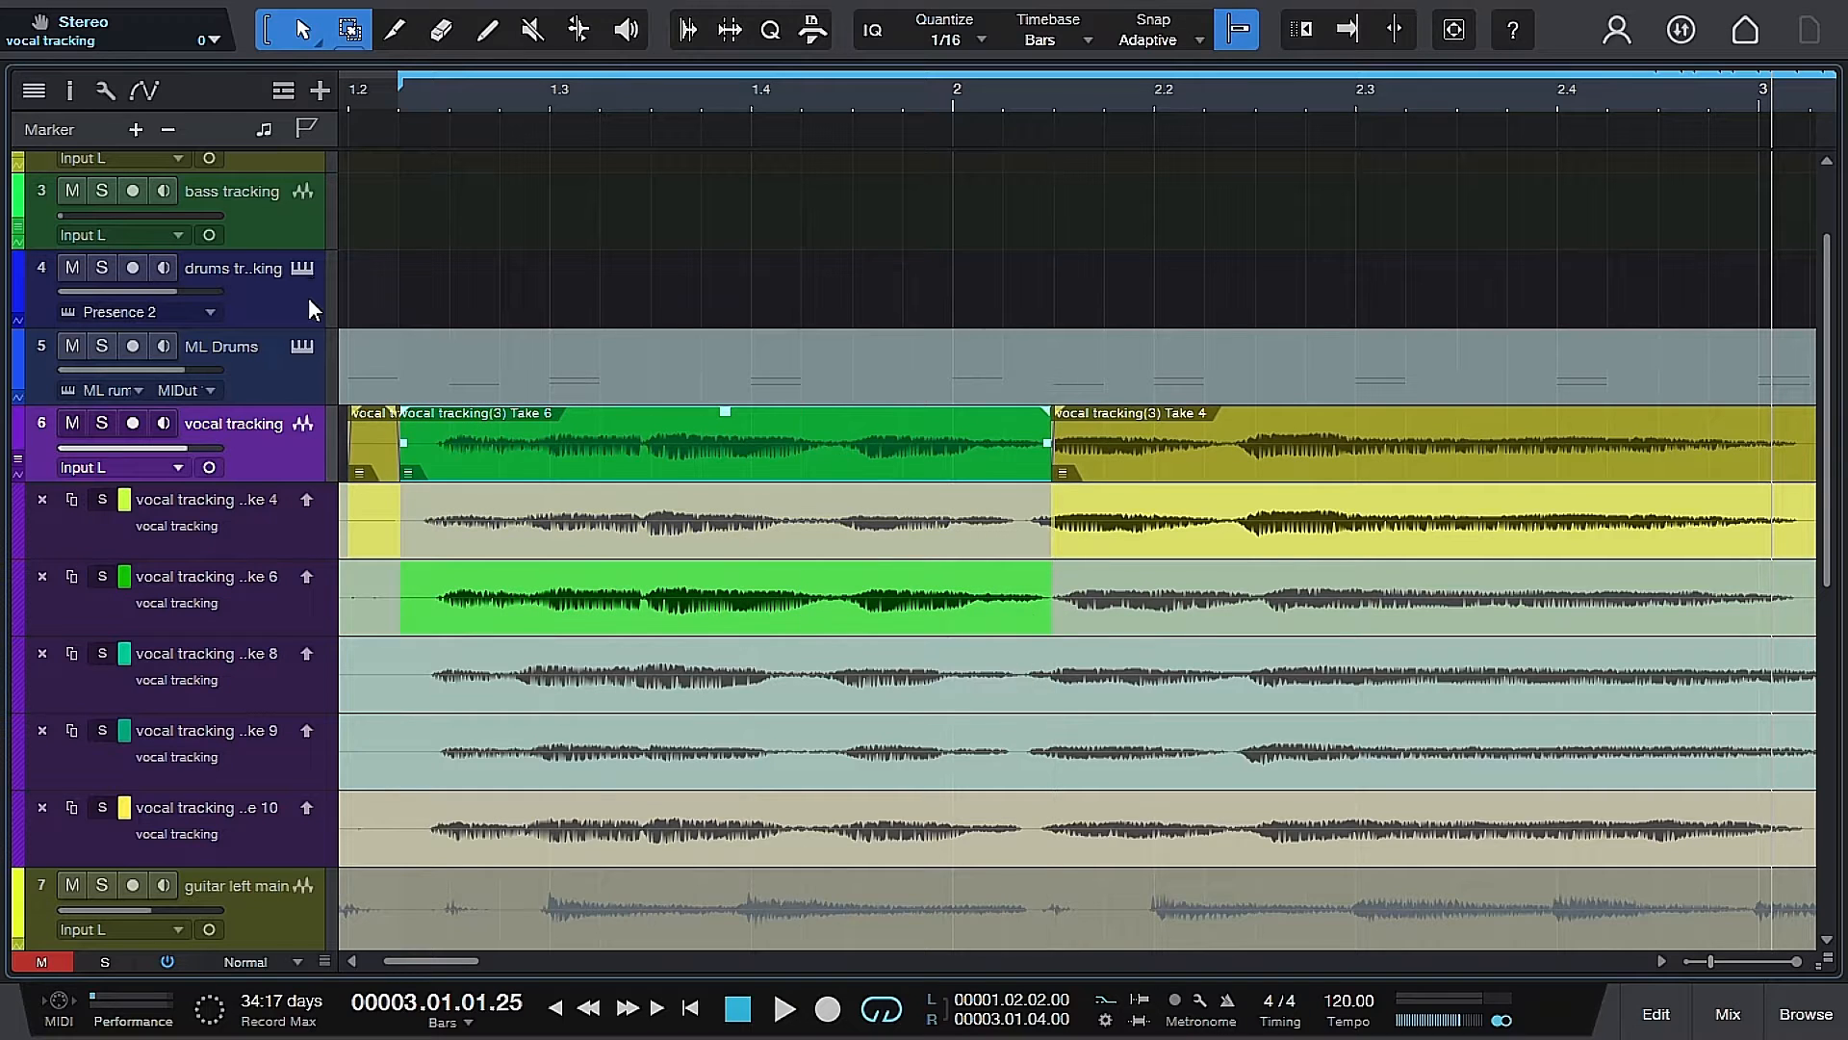
click(393, 111)
key(space)
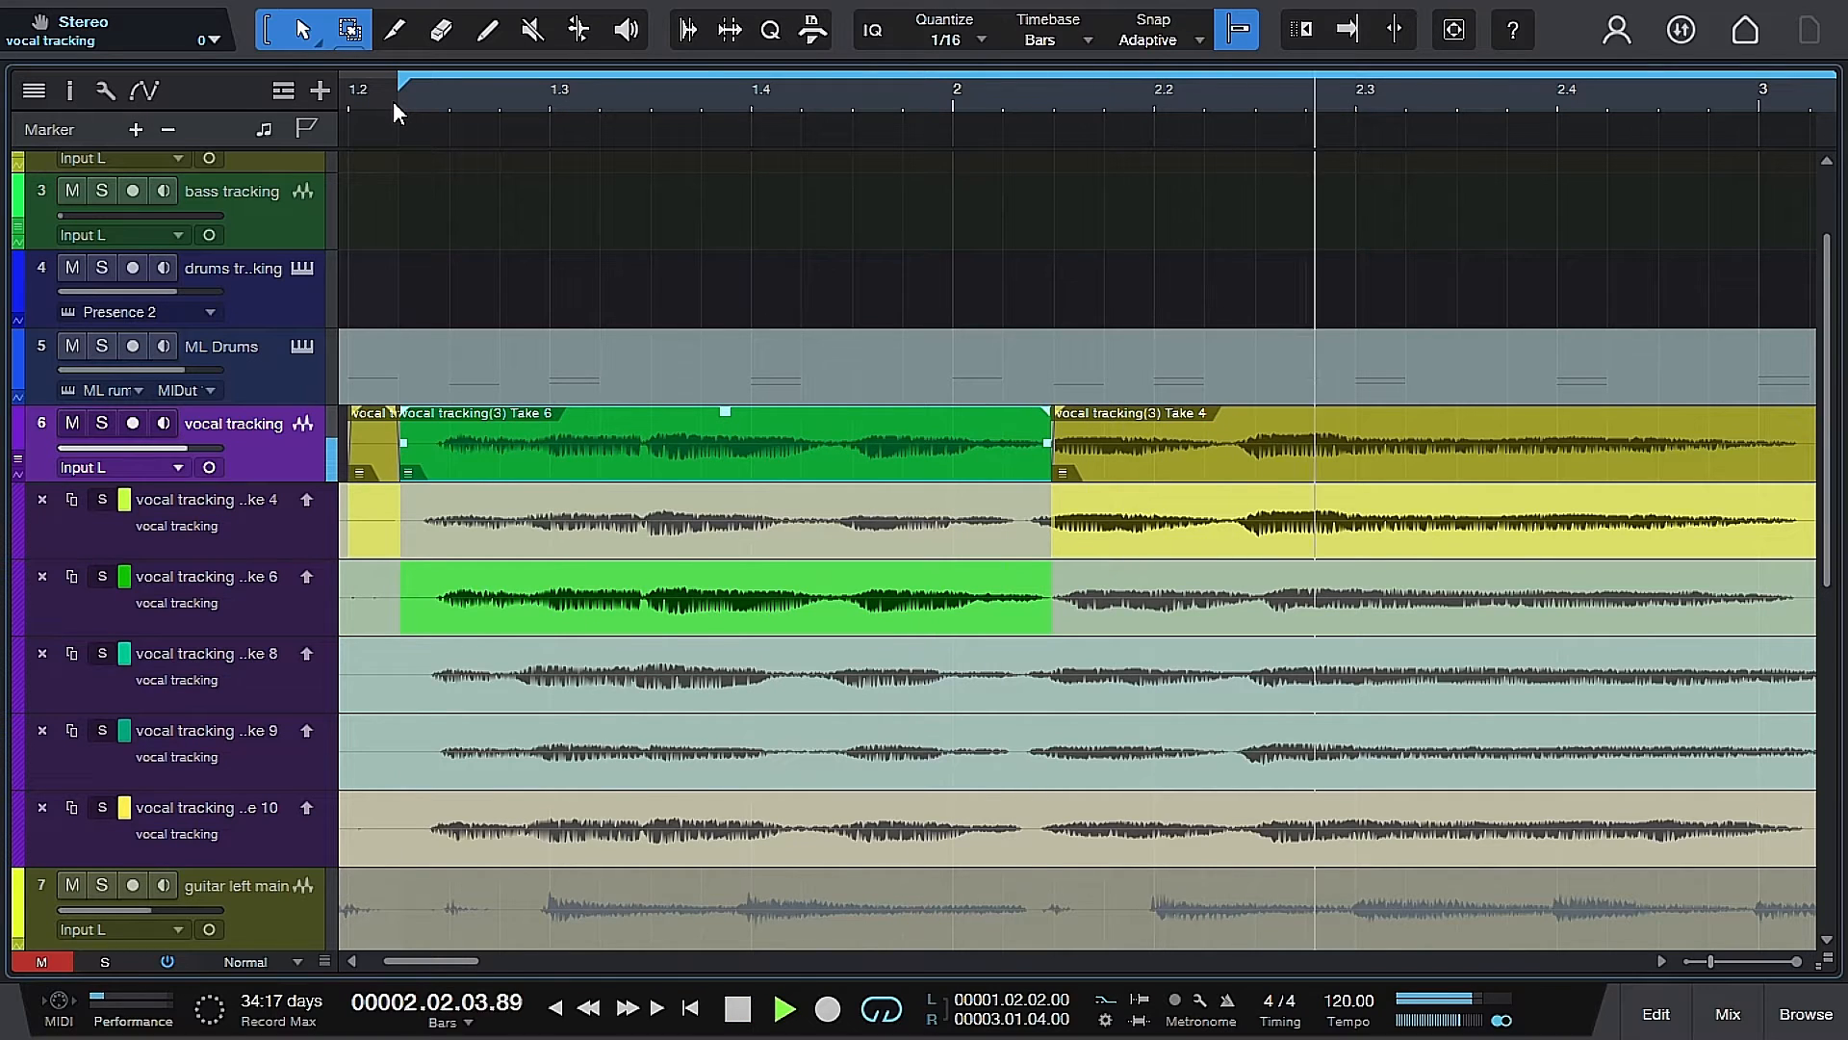
key(space)
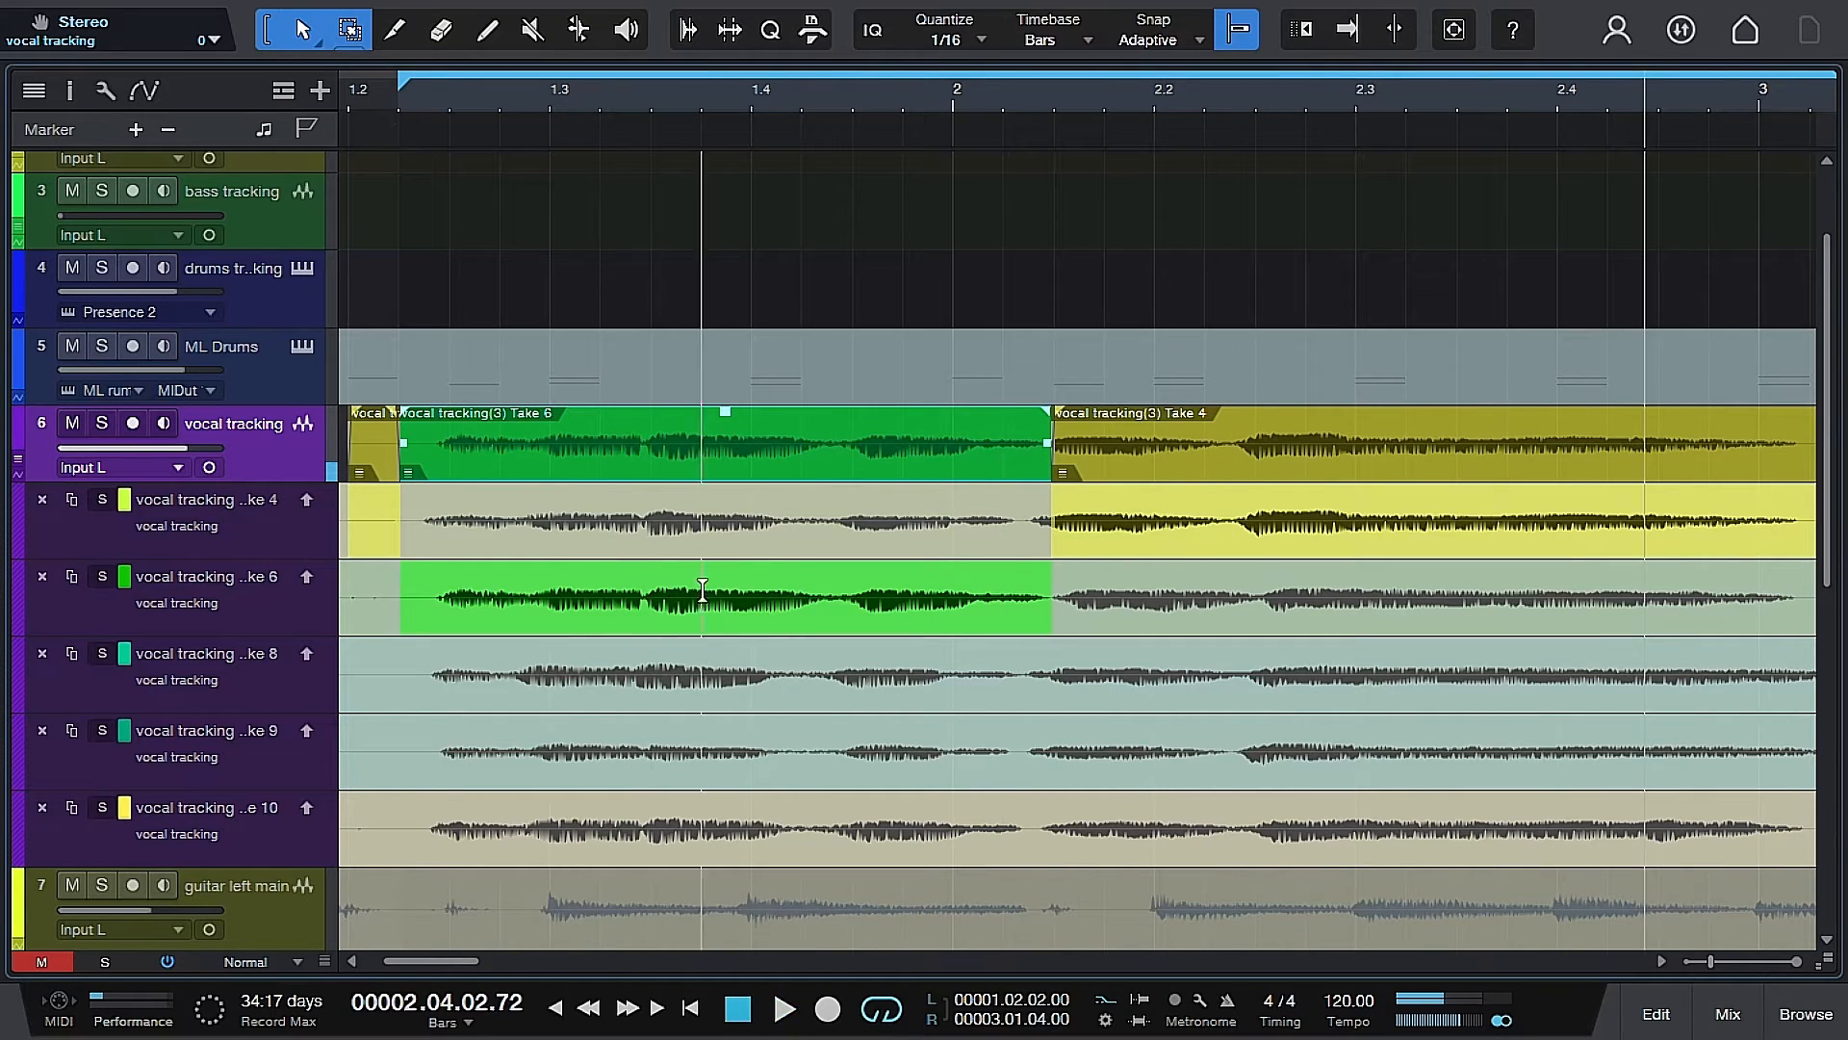
Replace the opening part of the first vocal phrase with Take 8 and audition it from the loop start.
drag(411, 680, 1045, 679)
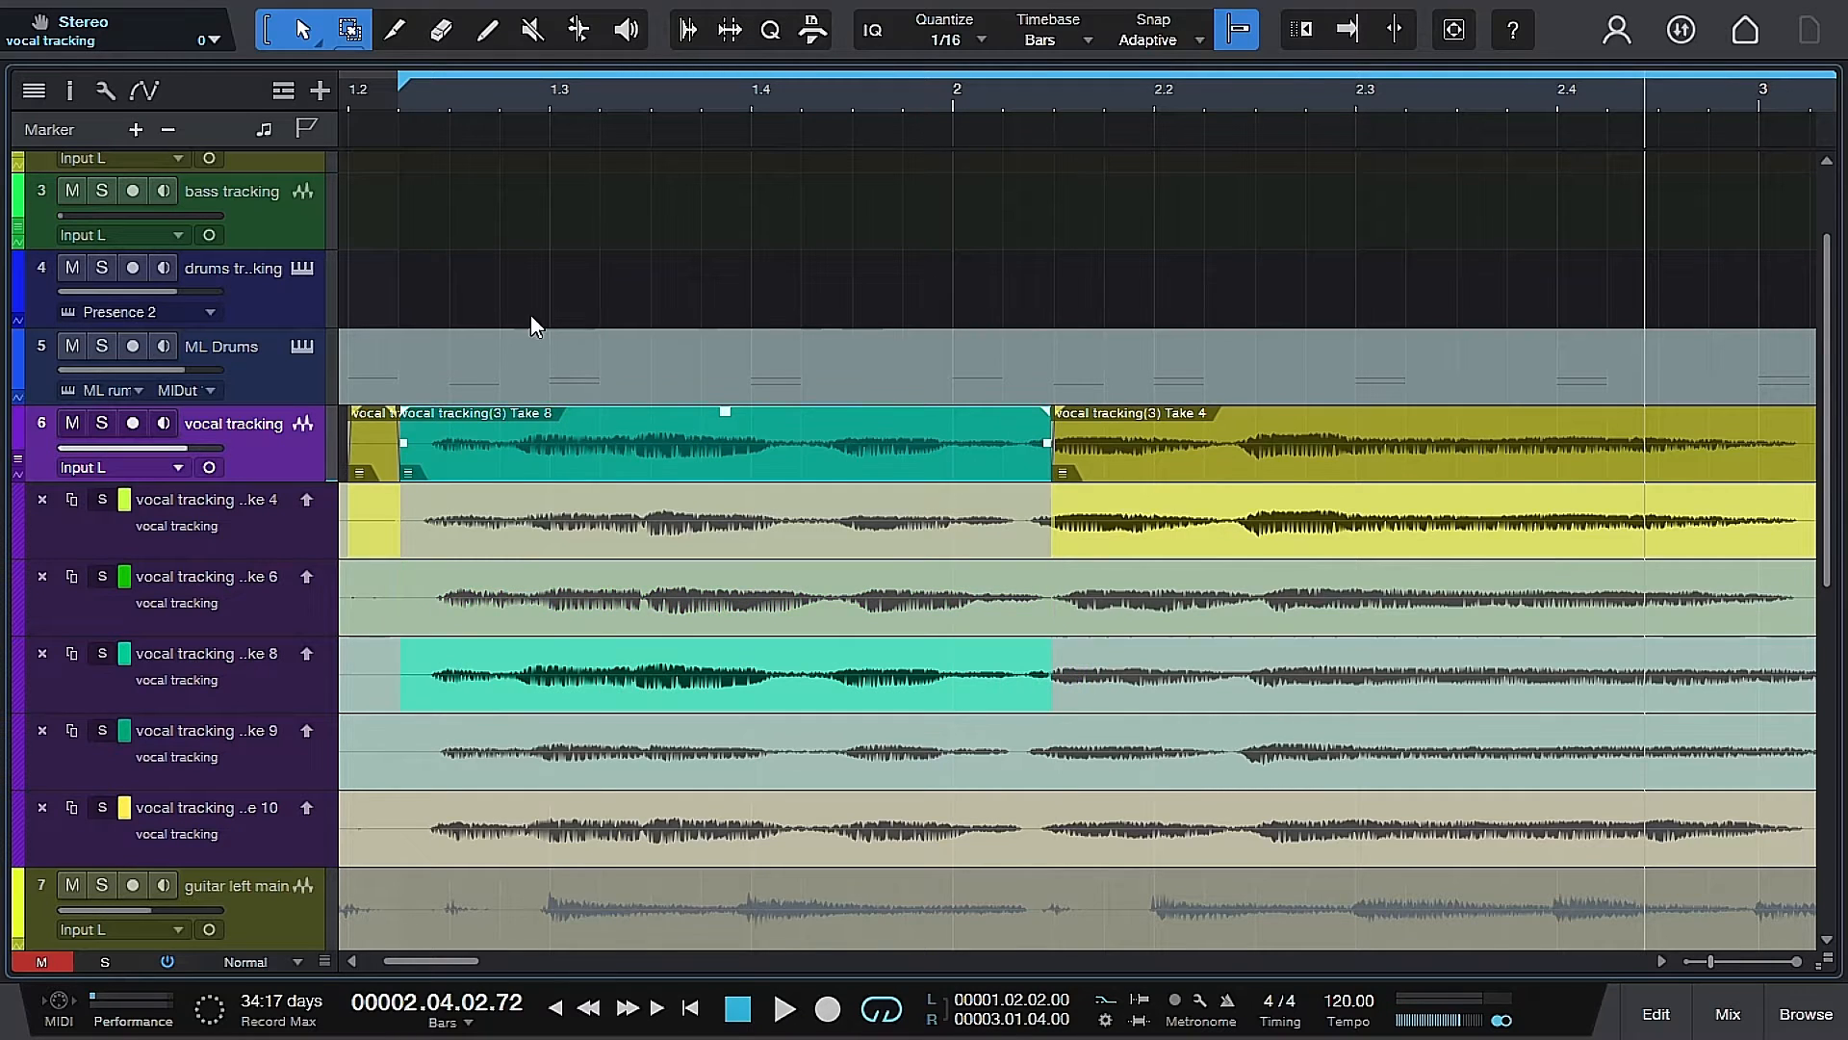
click(407, 91)
key(space)
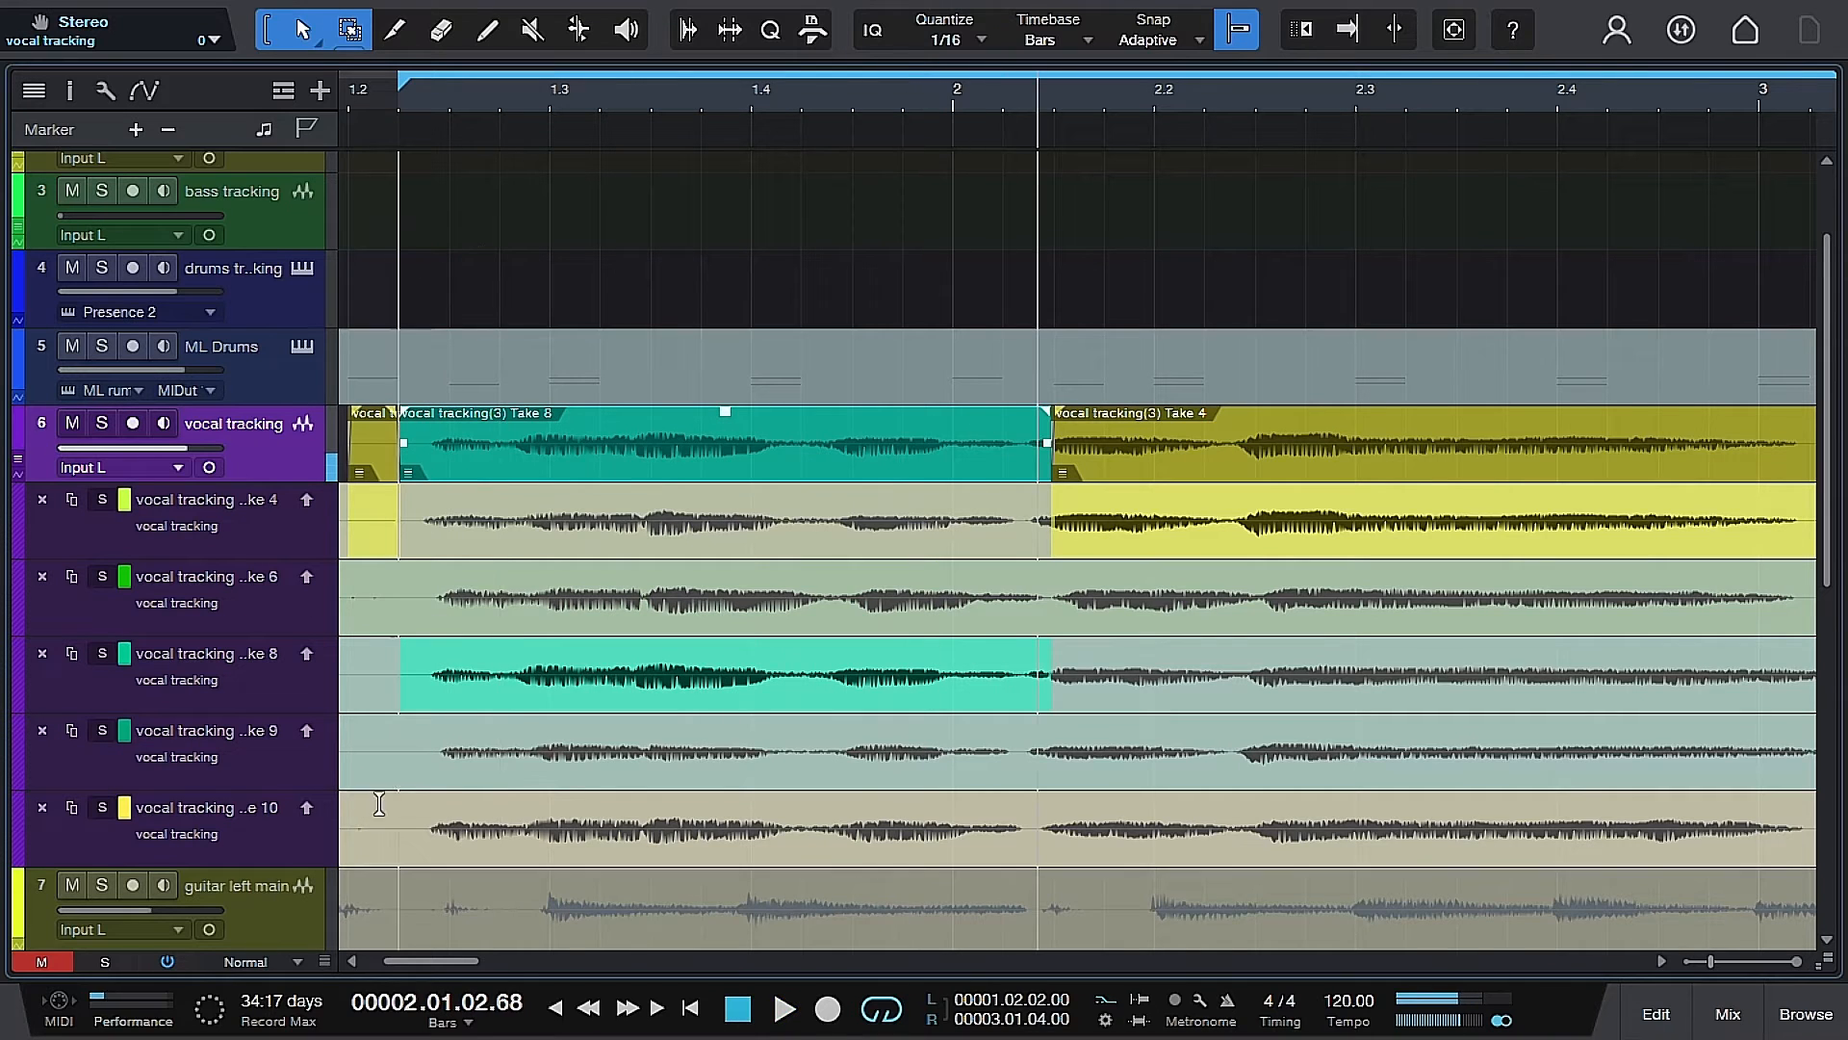
Use Take 9 for the opening part of the first vocal phrase and play the comp from the loop start.
drag(398, 752, 1054, 748)
click(408, 102)
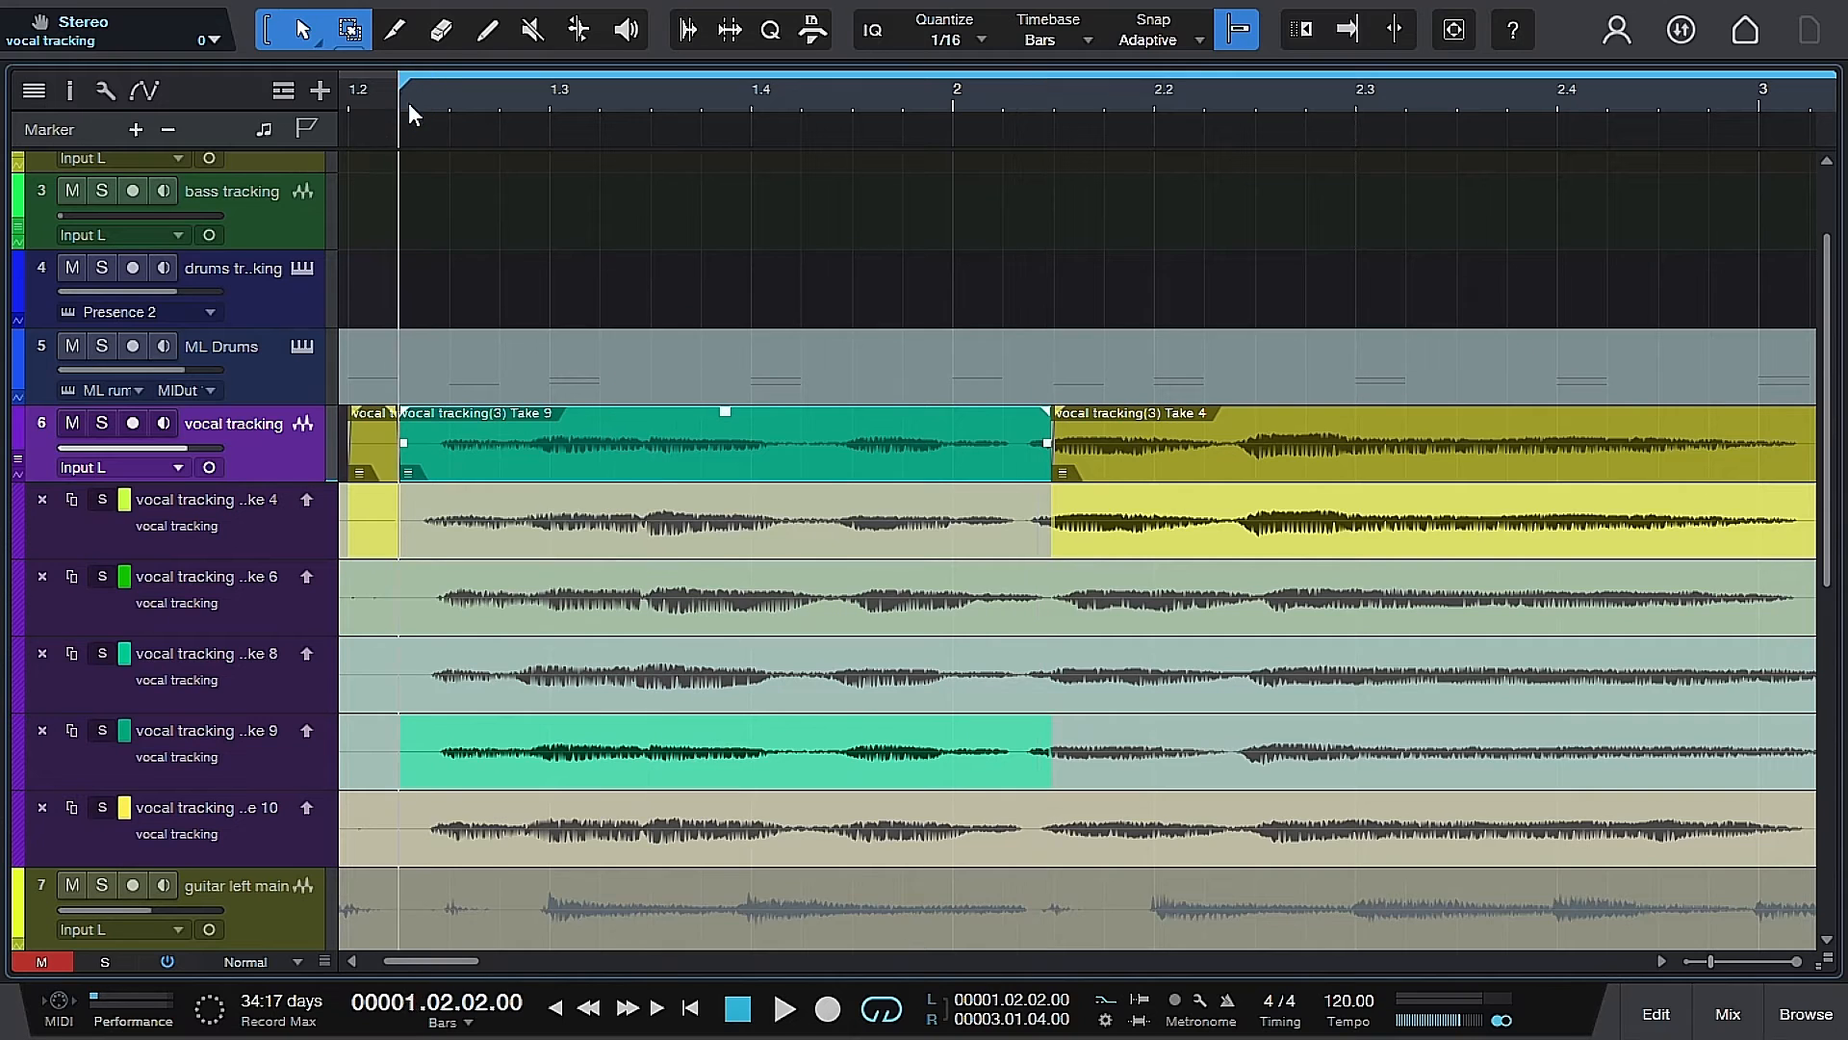
key(space)
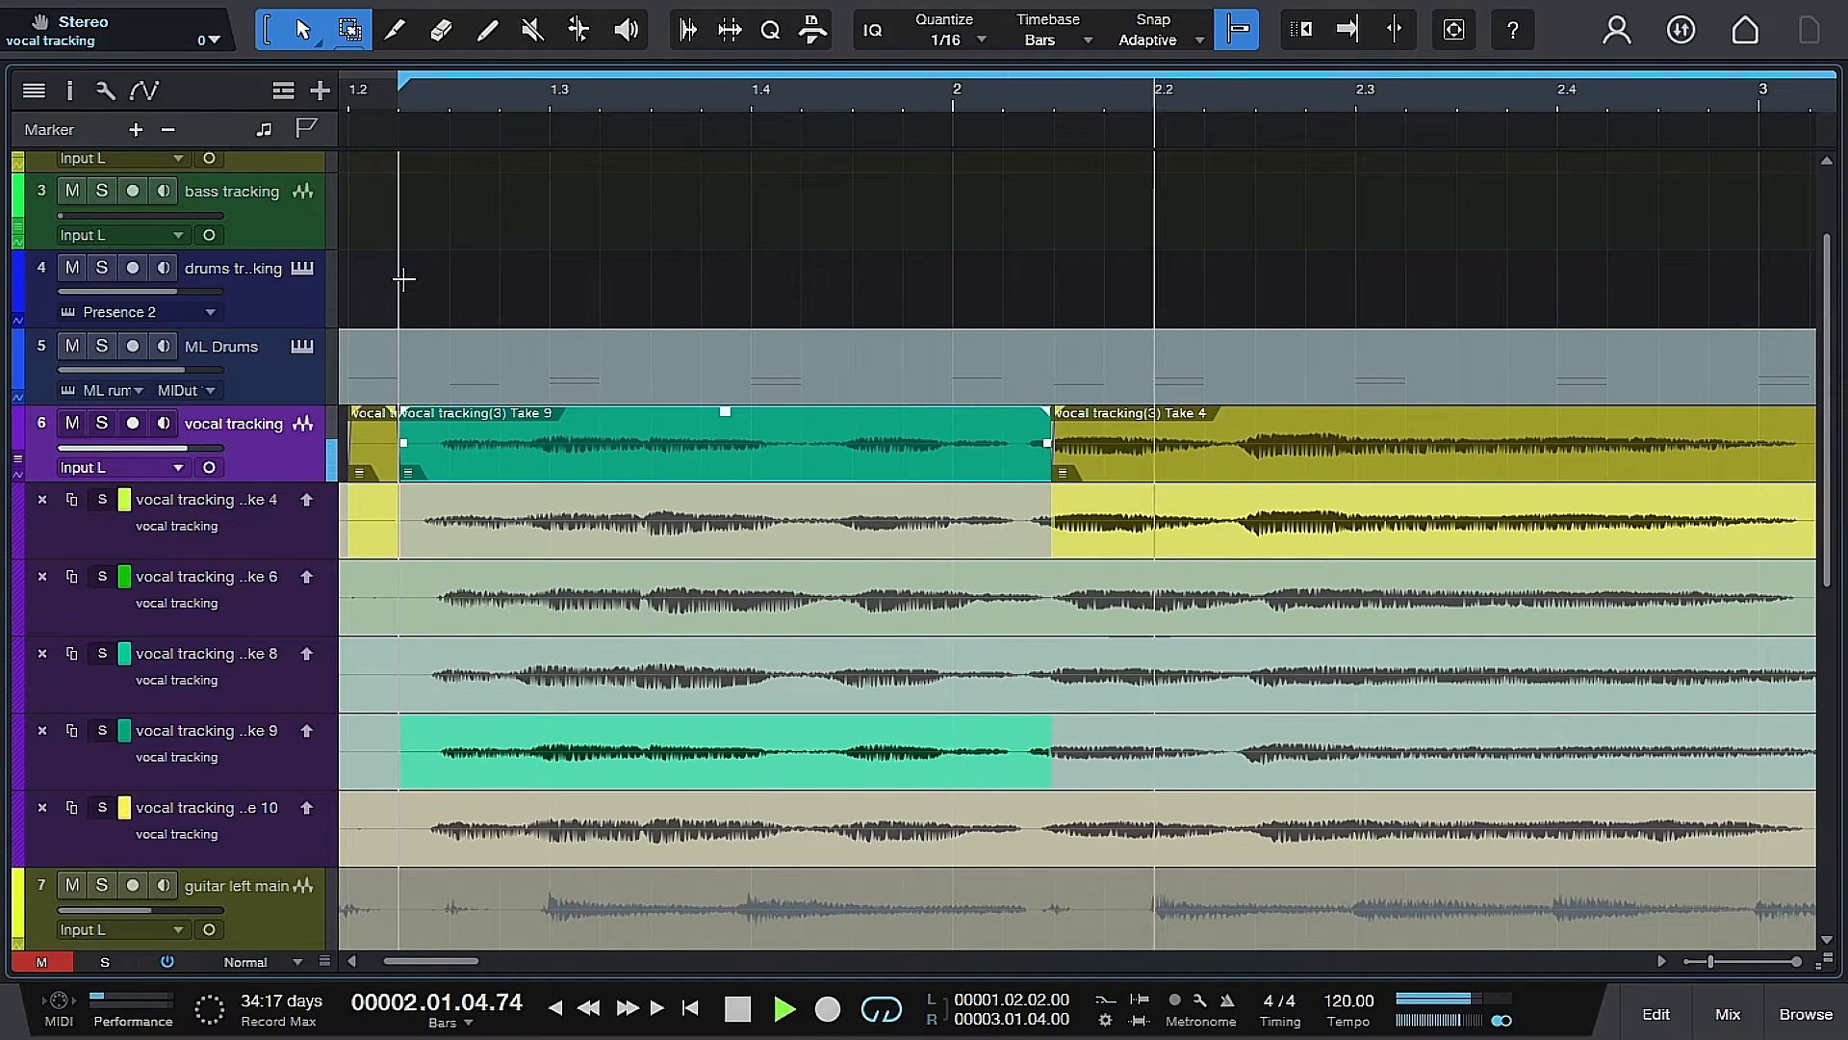
key(space)
Comp the opening part of the first vocal phrase, up to just past bar 2, from Take 10 and audition it.
scroll(472, 621, down, 3)
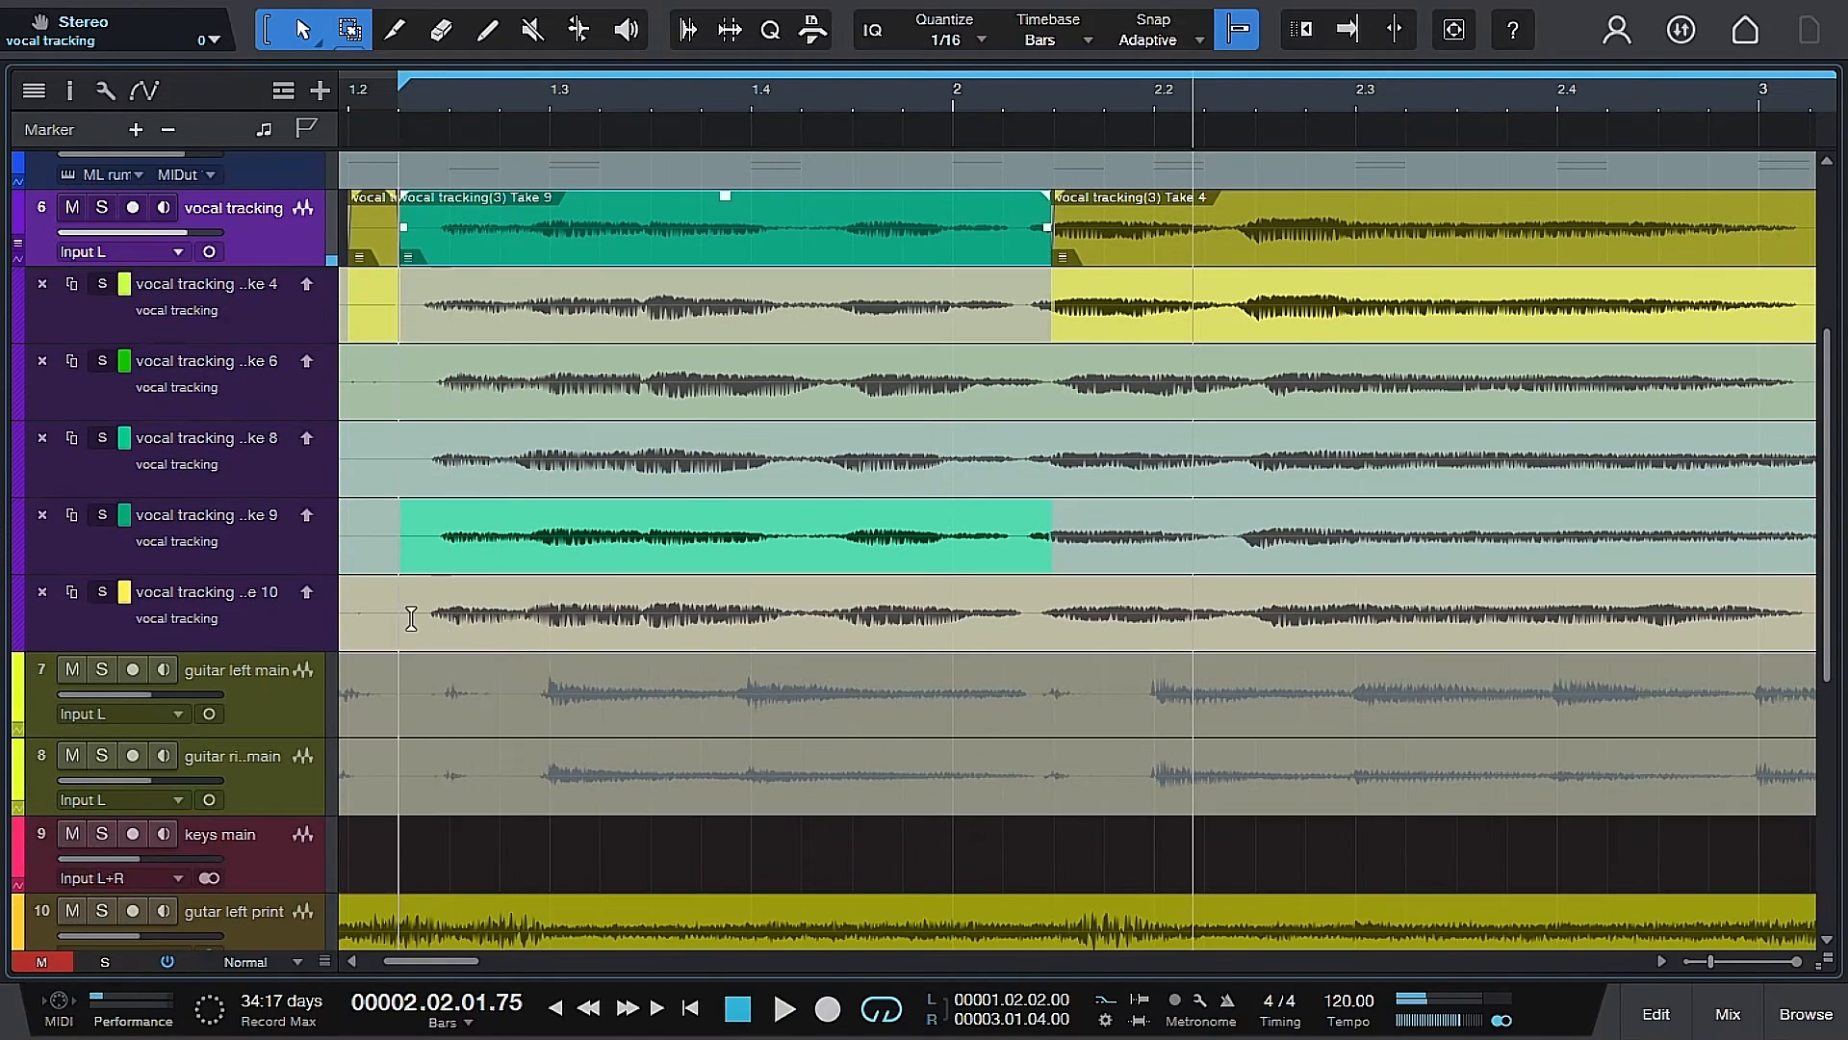
drag(405, 619, 1042, 617)
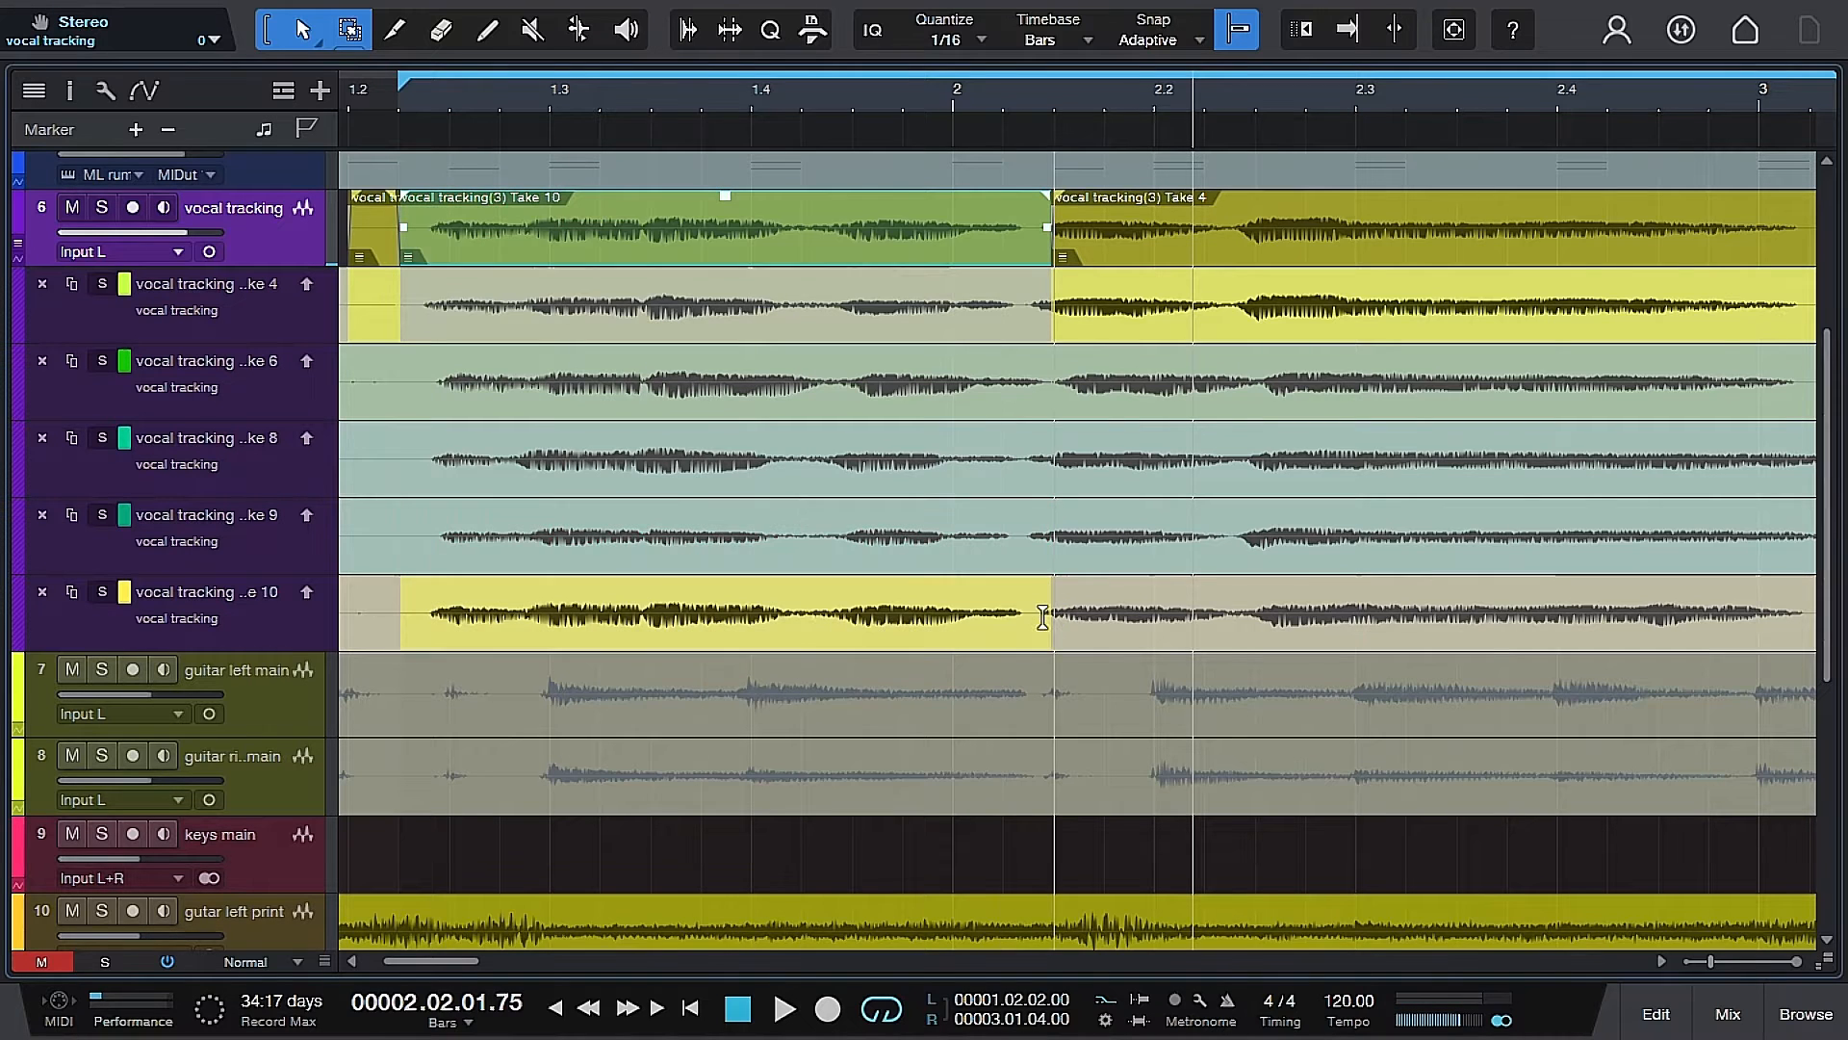
click(395, 90)
key(space)
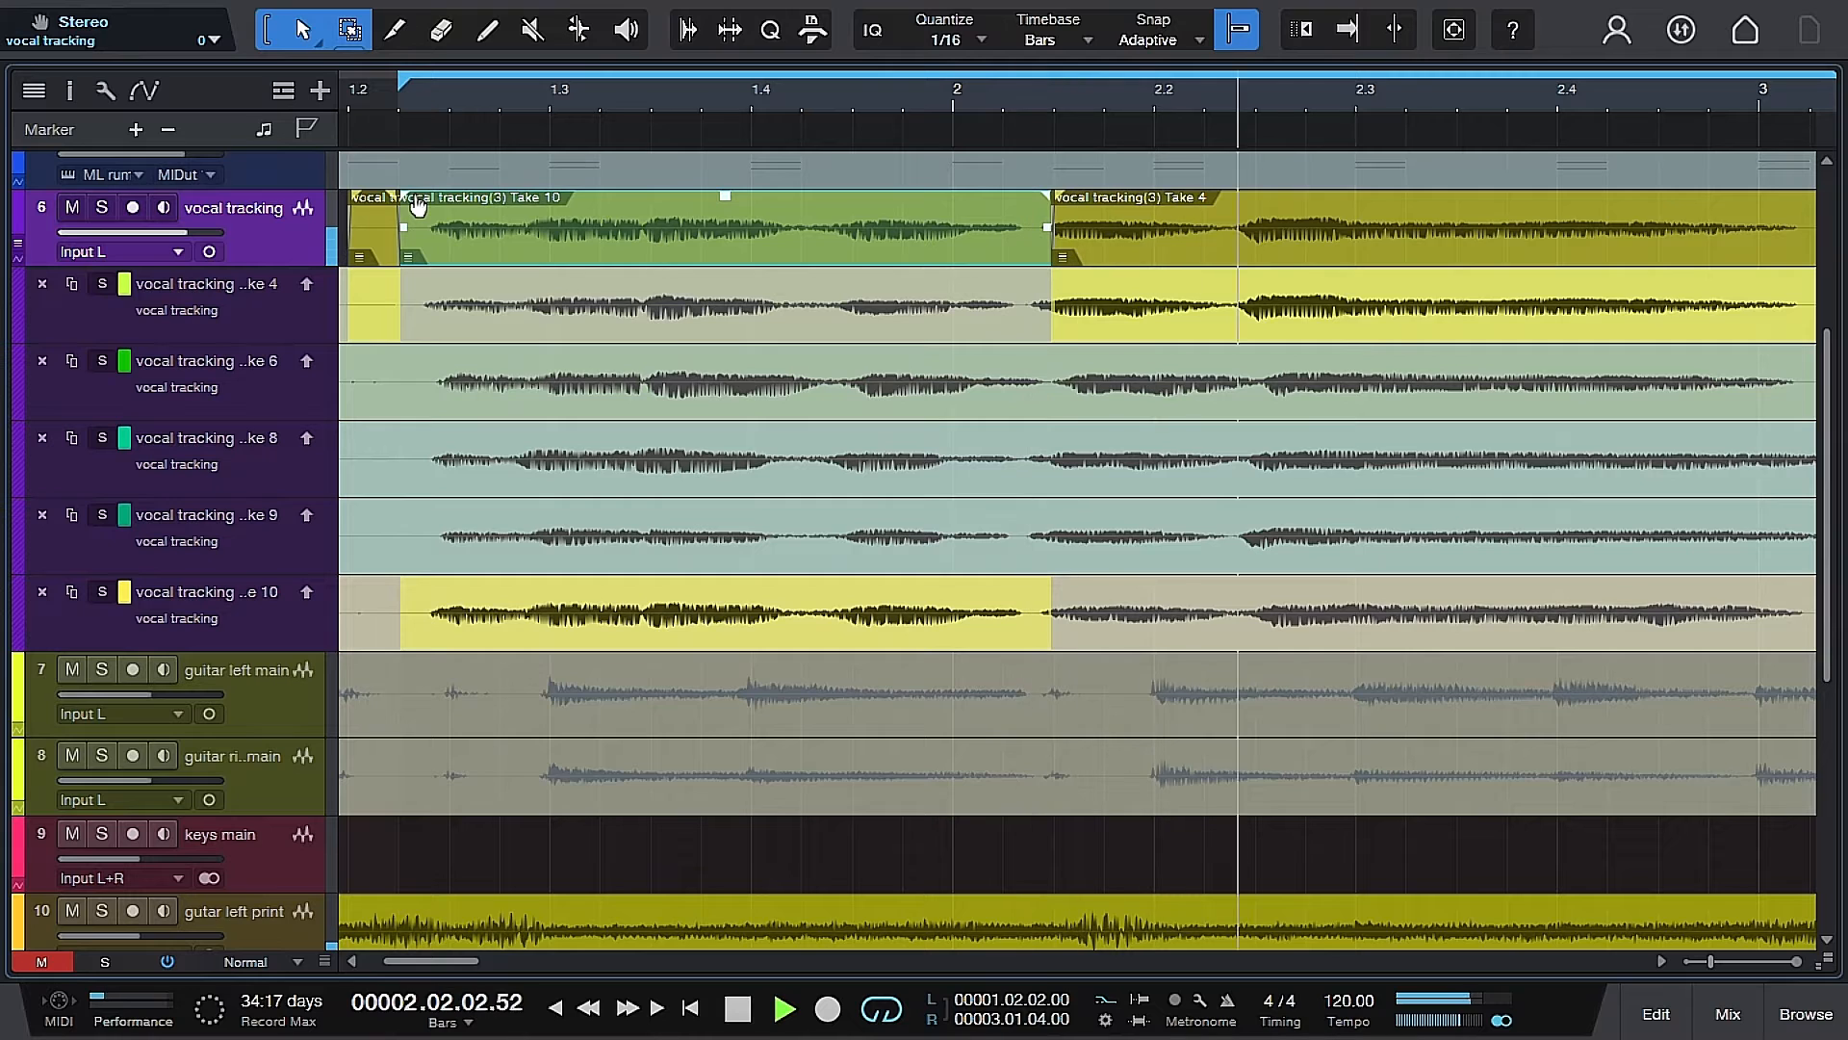
Use Take 6 for the closing part of the first vocal phrase, from just past bar 2 to just past bar 3.
key(space)
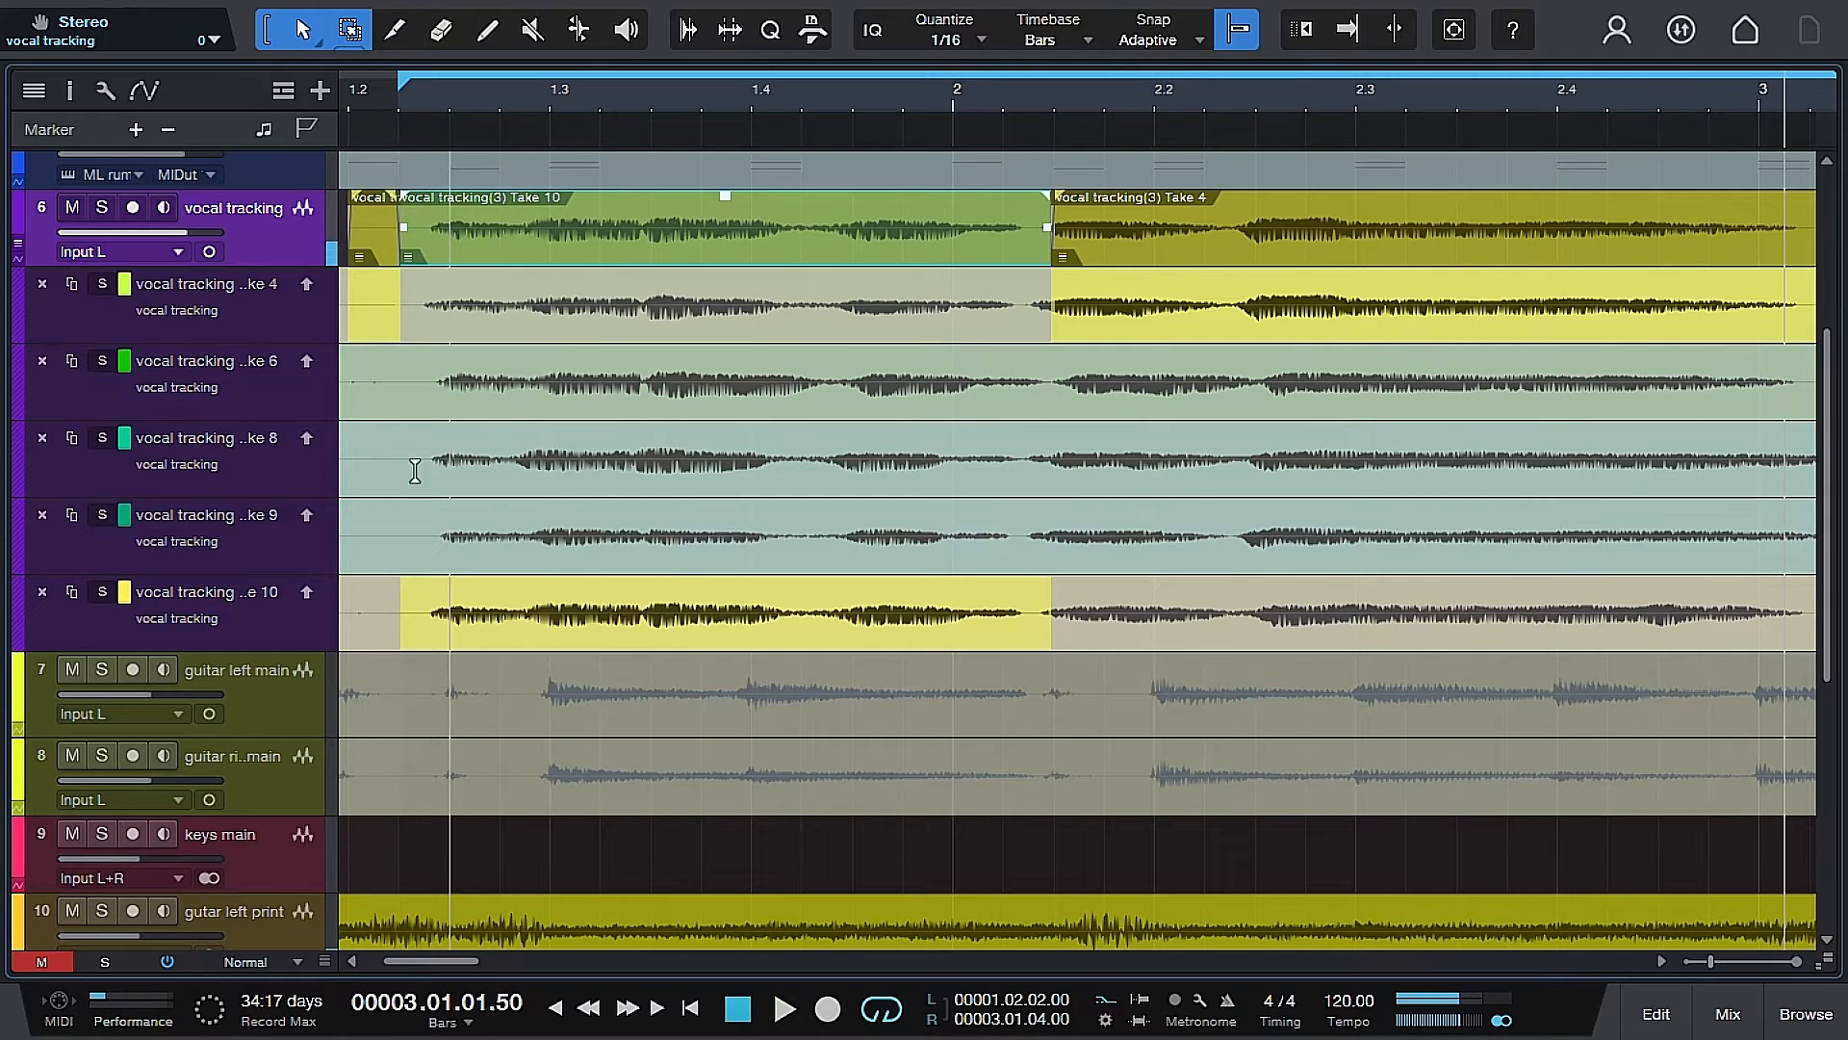
scroll(607, 631, up, 3)
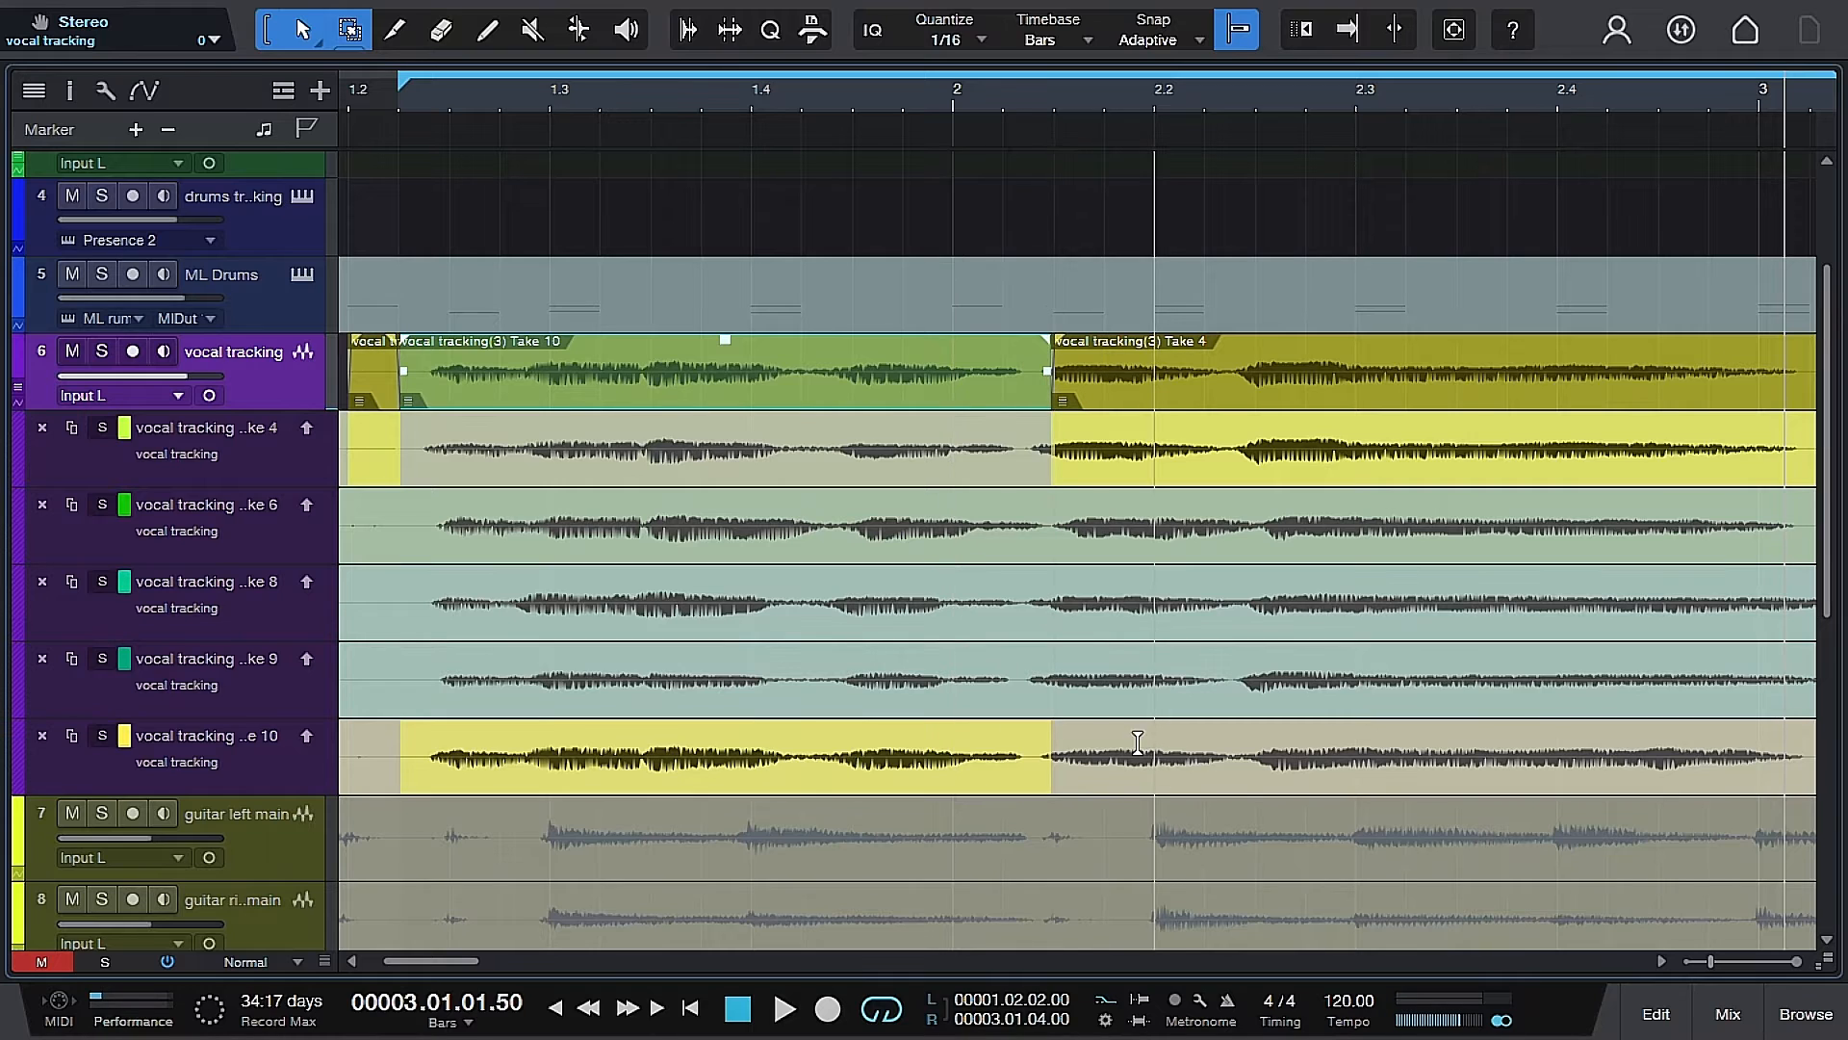
drag(465, 955, 478, 956)
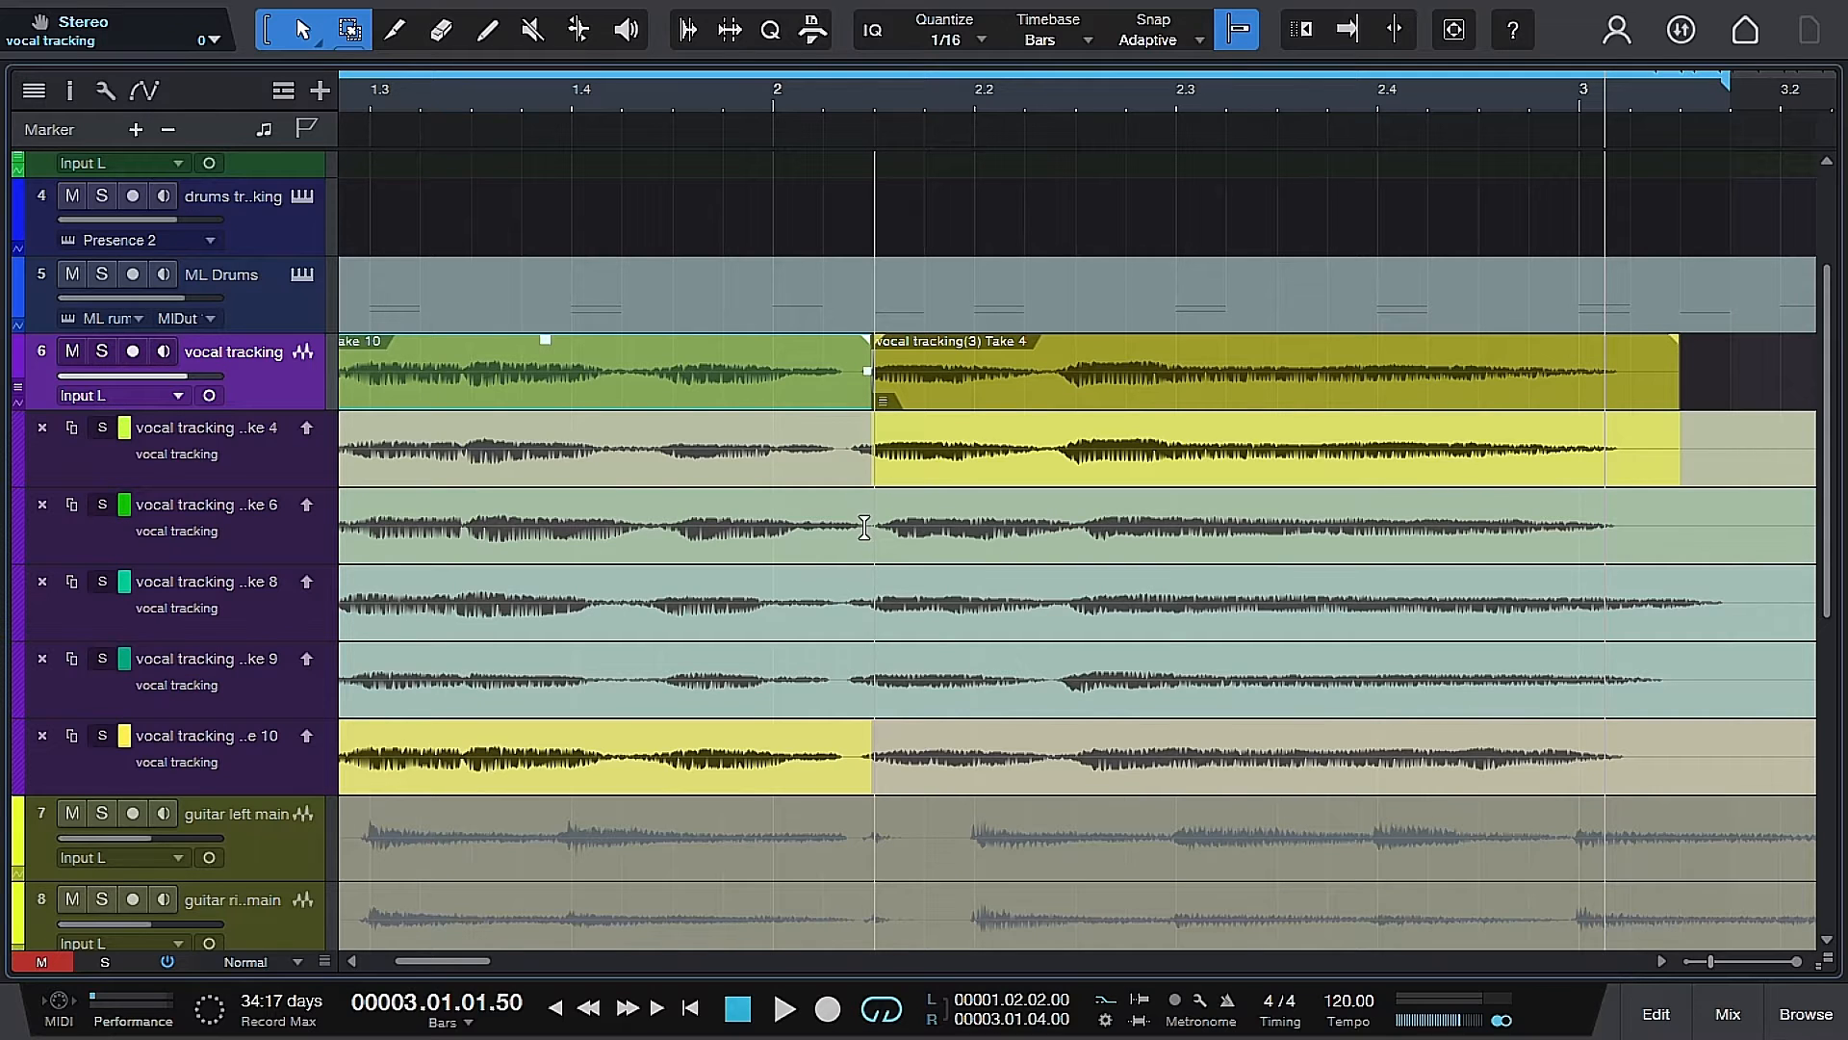
drag(898, 524, 1680, 524)
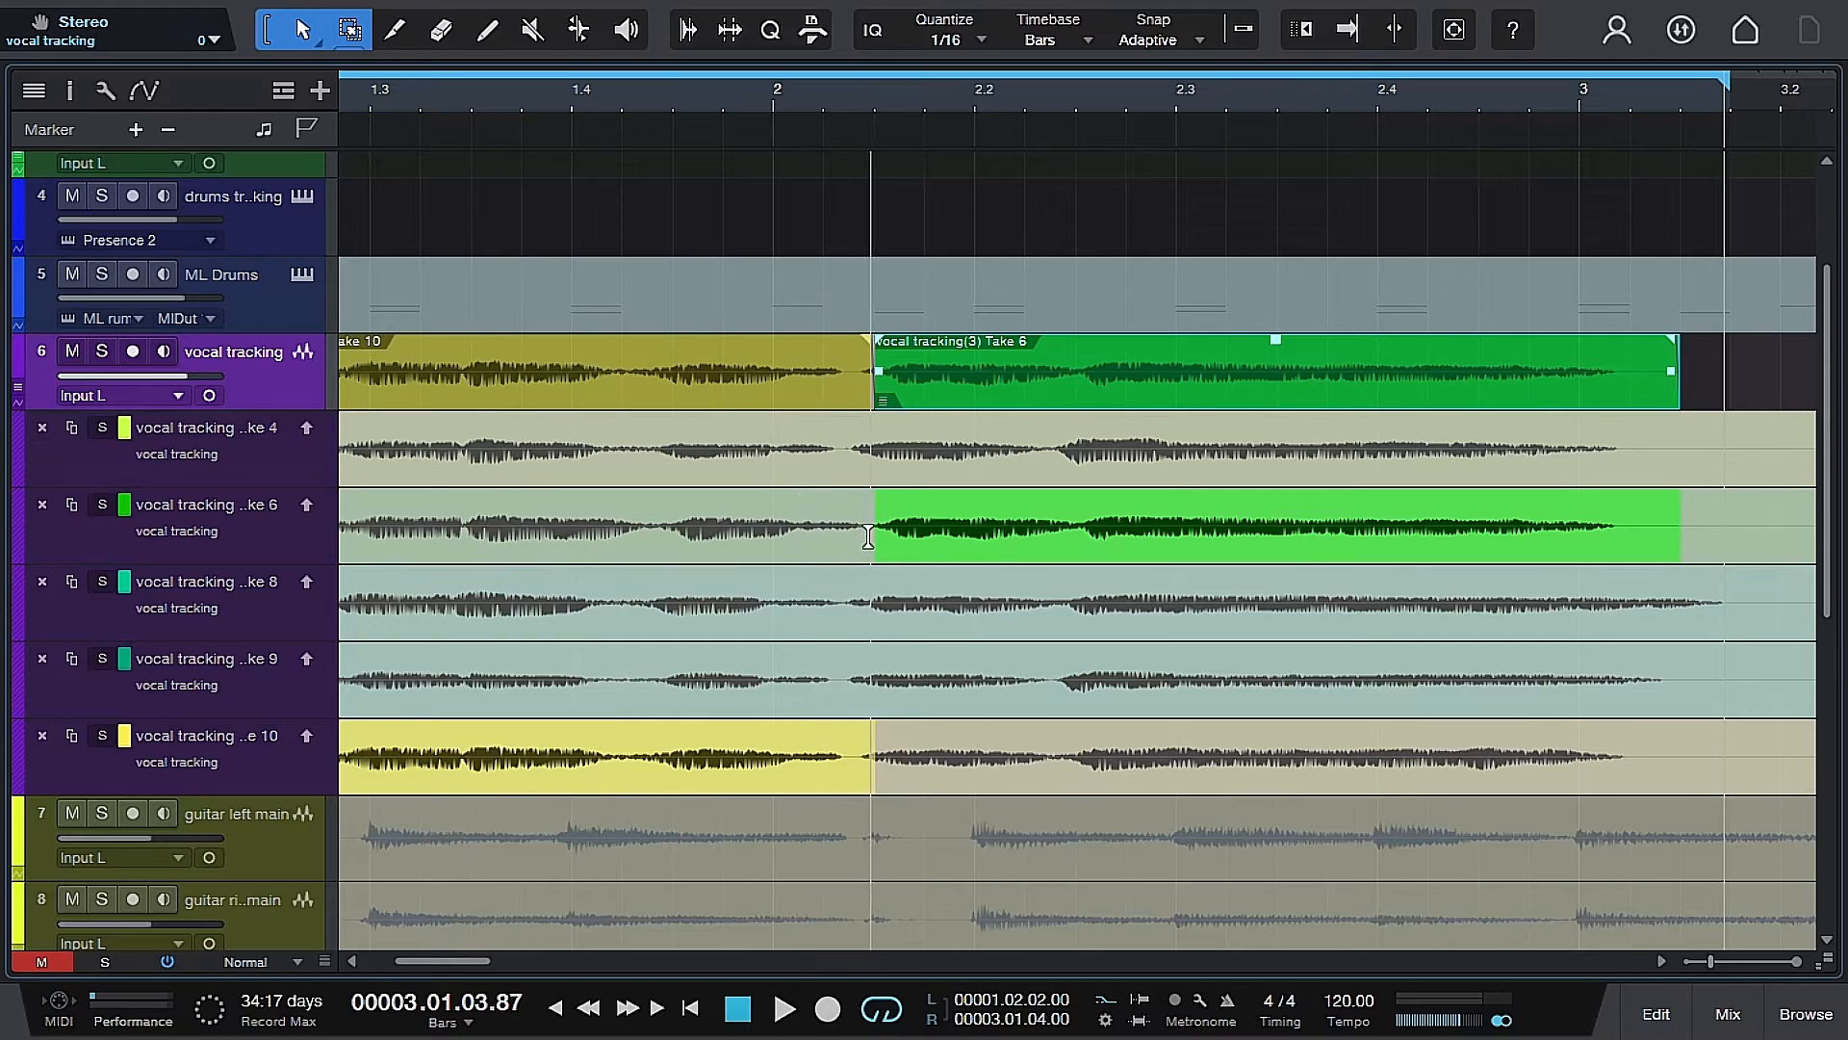
Swap in Take 8 for the closing part of the first vocal phrase, starting just past bar 2, and audition it.
click(840, 594)
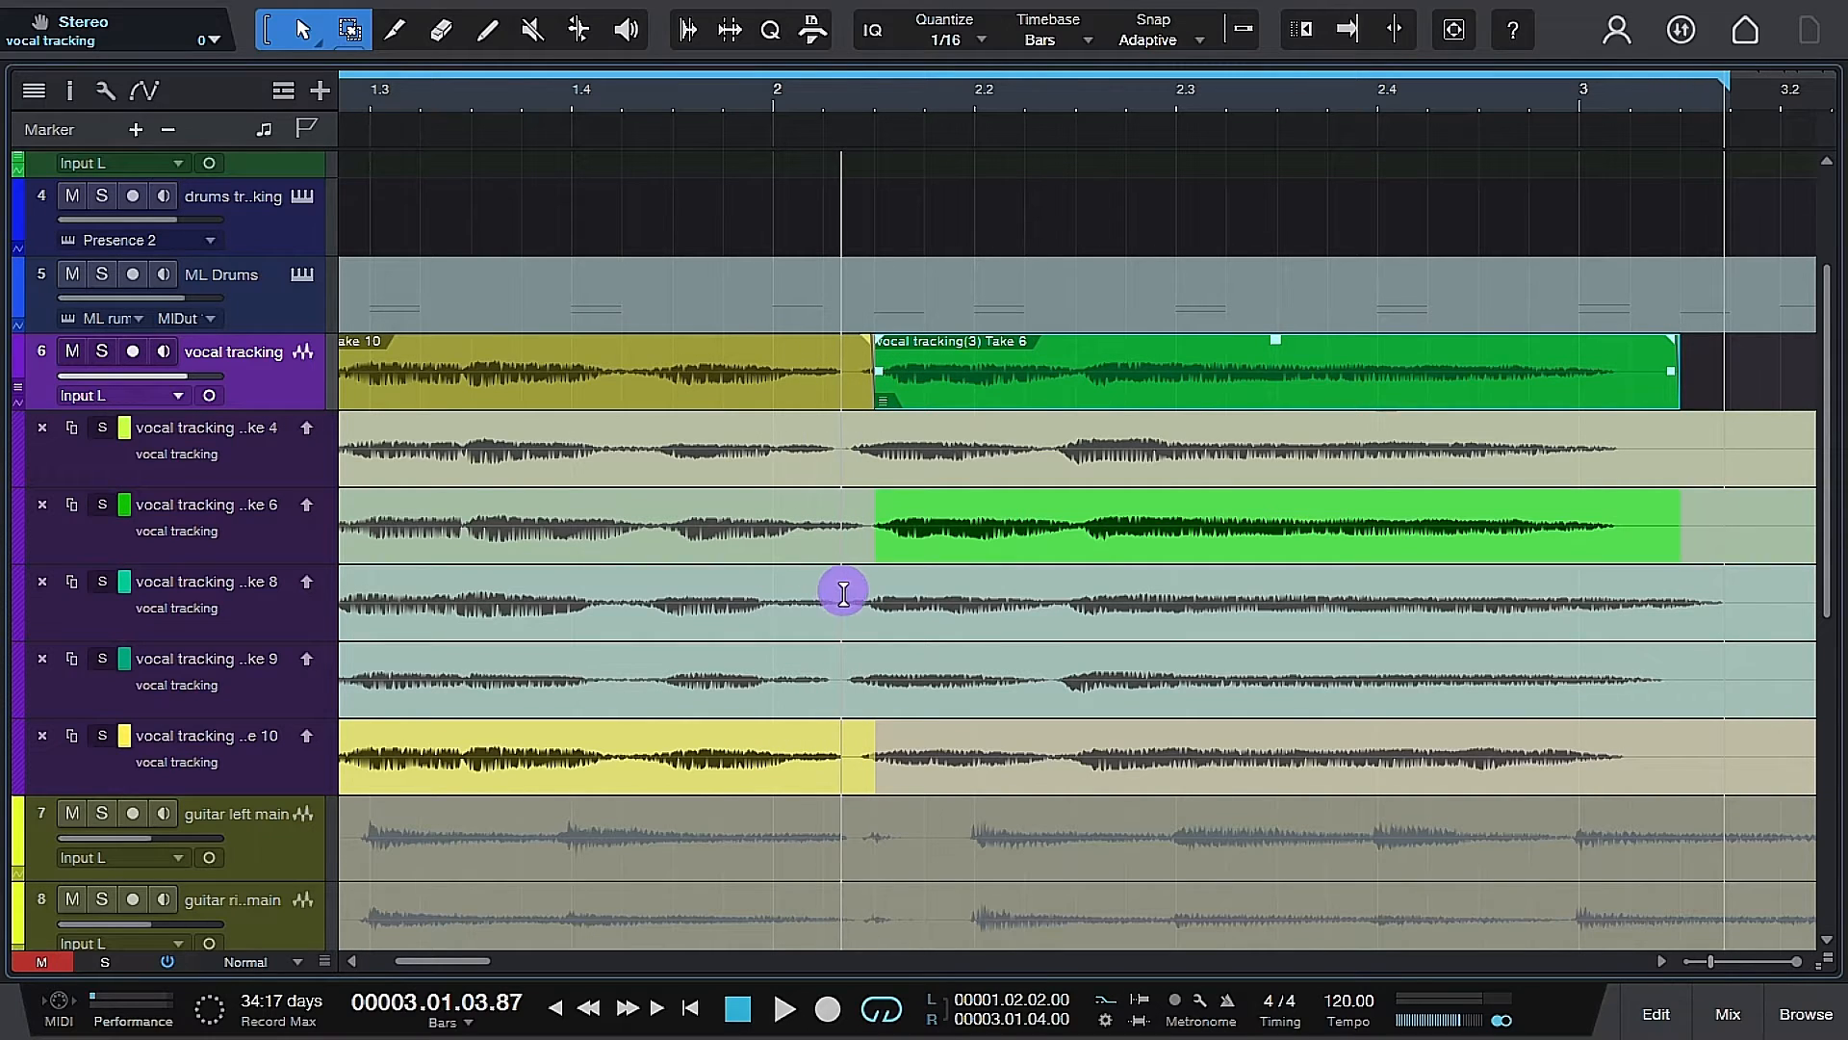
drag(844, 594, 1734, 569)
click(605, 94)
key(space)
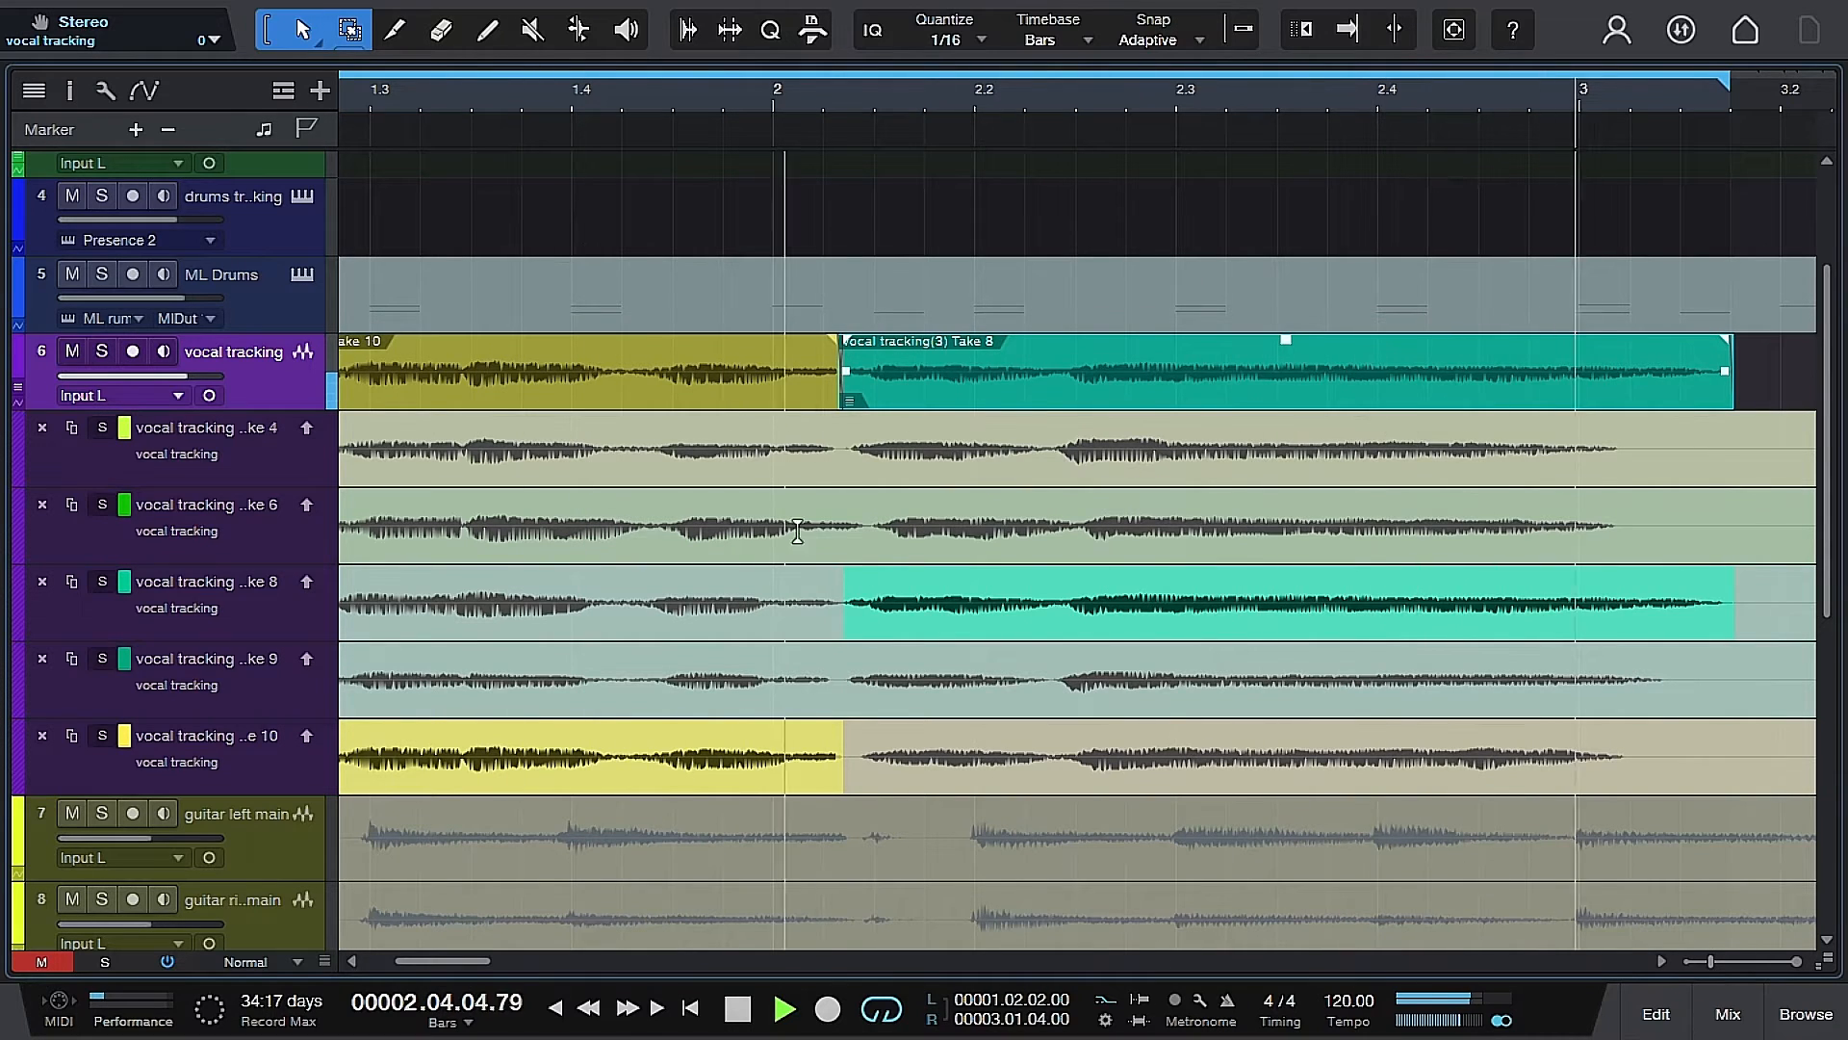
key(space)
Replace the closing part of the first vocal phrase with Take 9 and play the comp.
drag(828, 690, 1802, 664)
key(space)
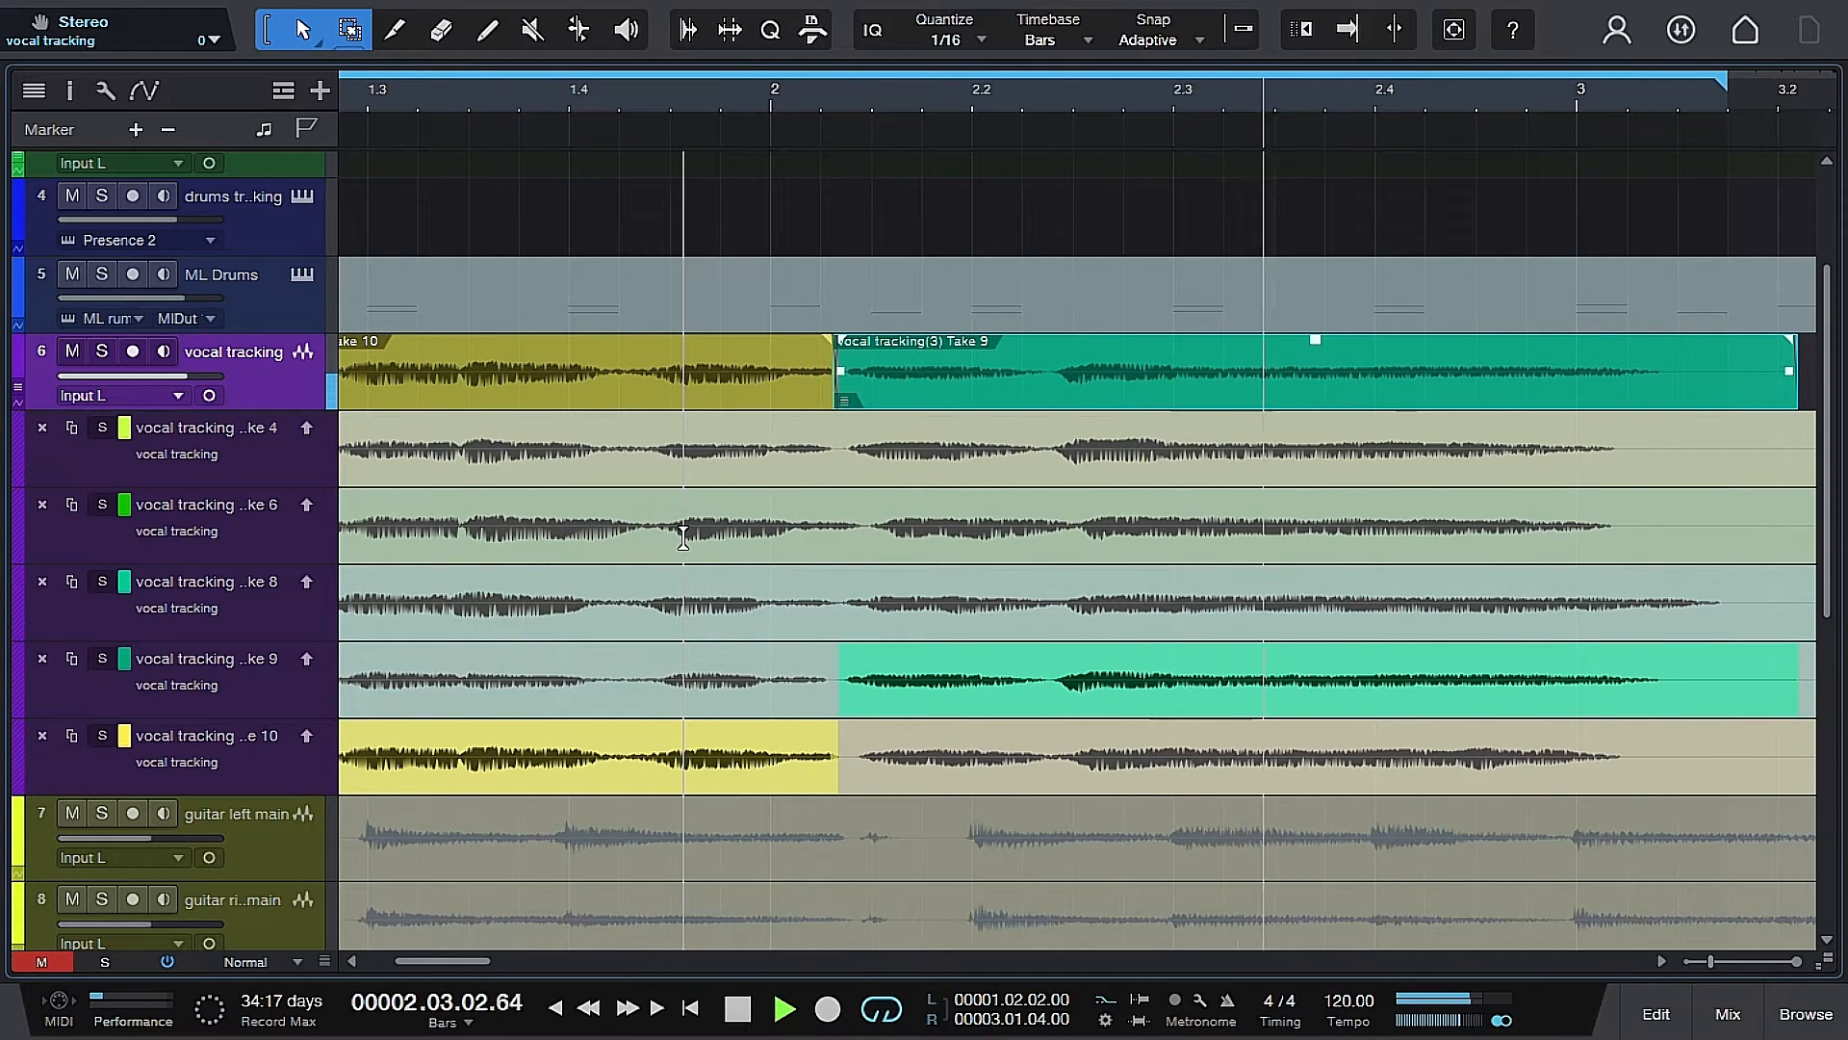
key(space)
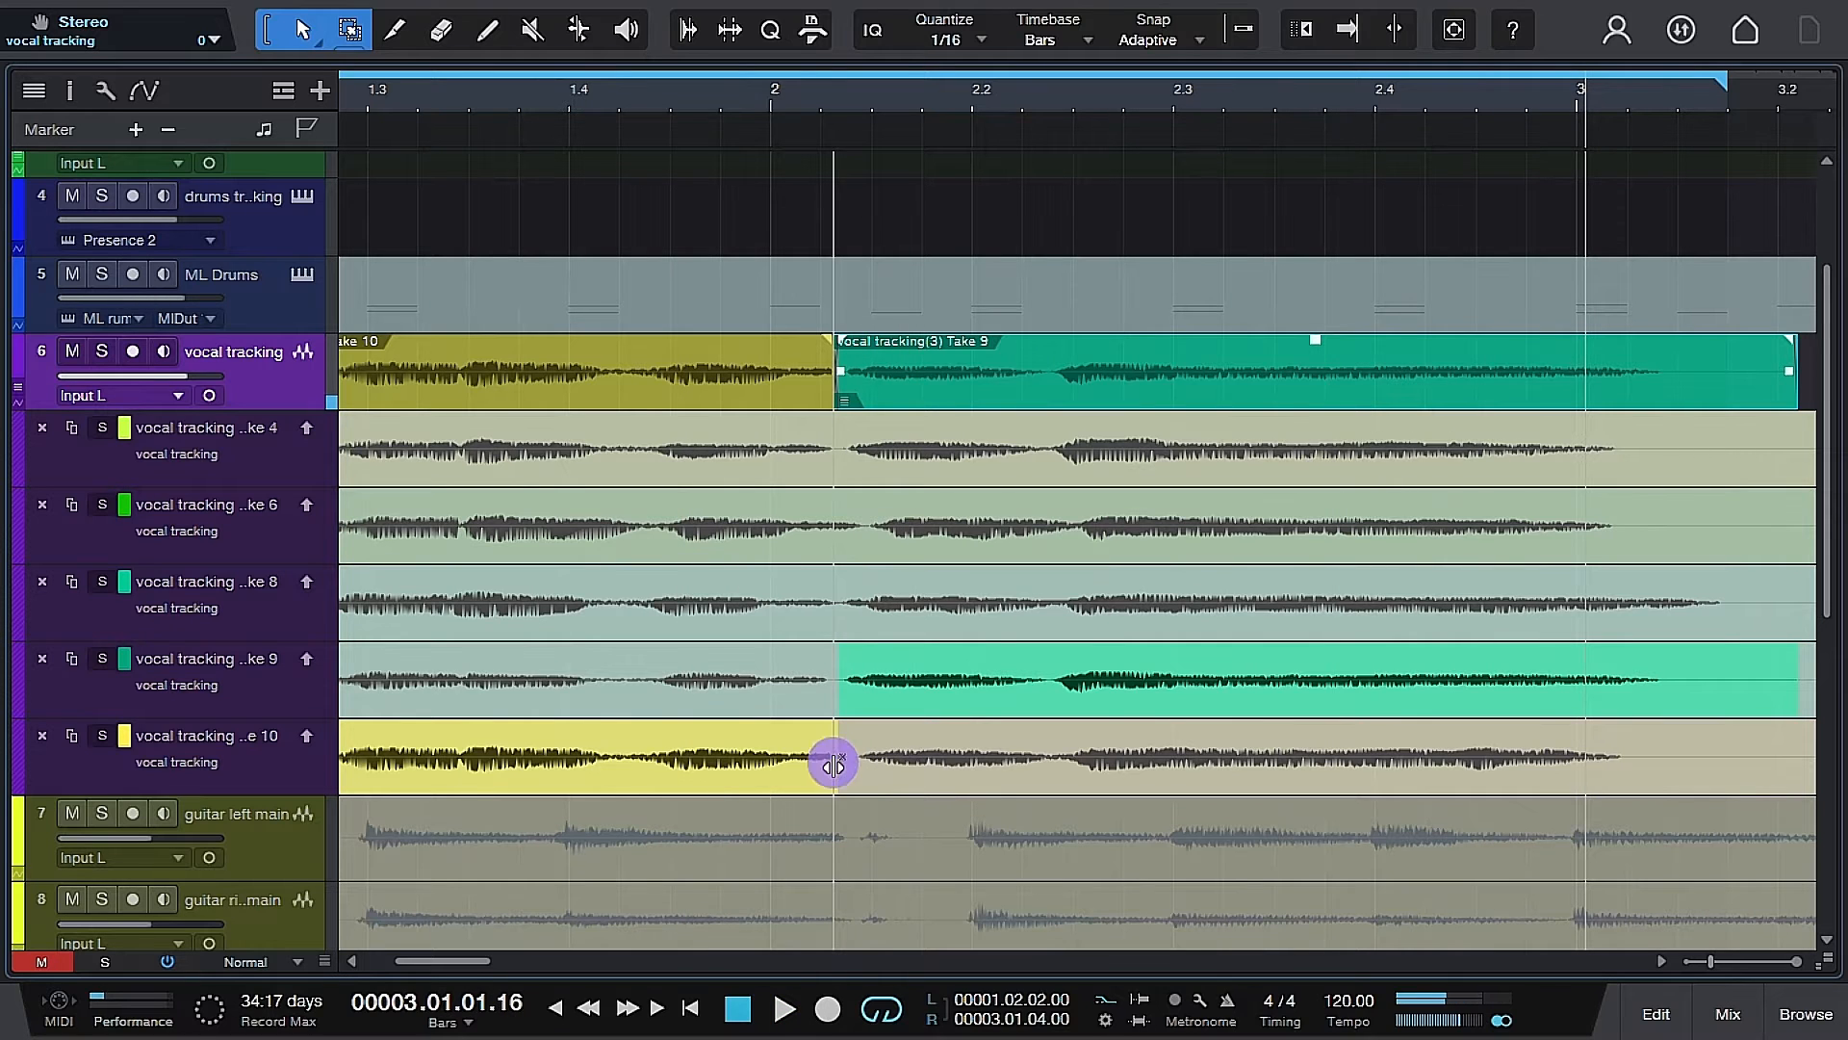
Try Take 10 for the closing part of the first vocal phrase and audition it.
drag(833, 765, 1806, 736)
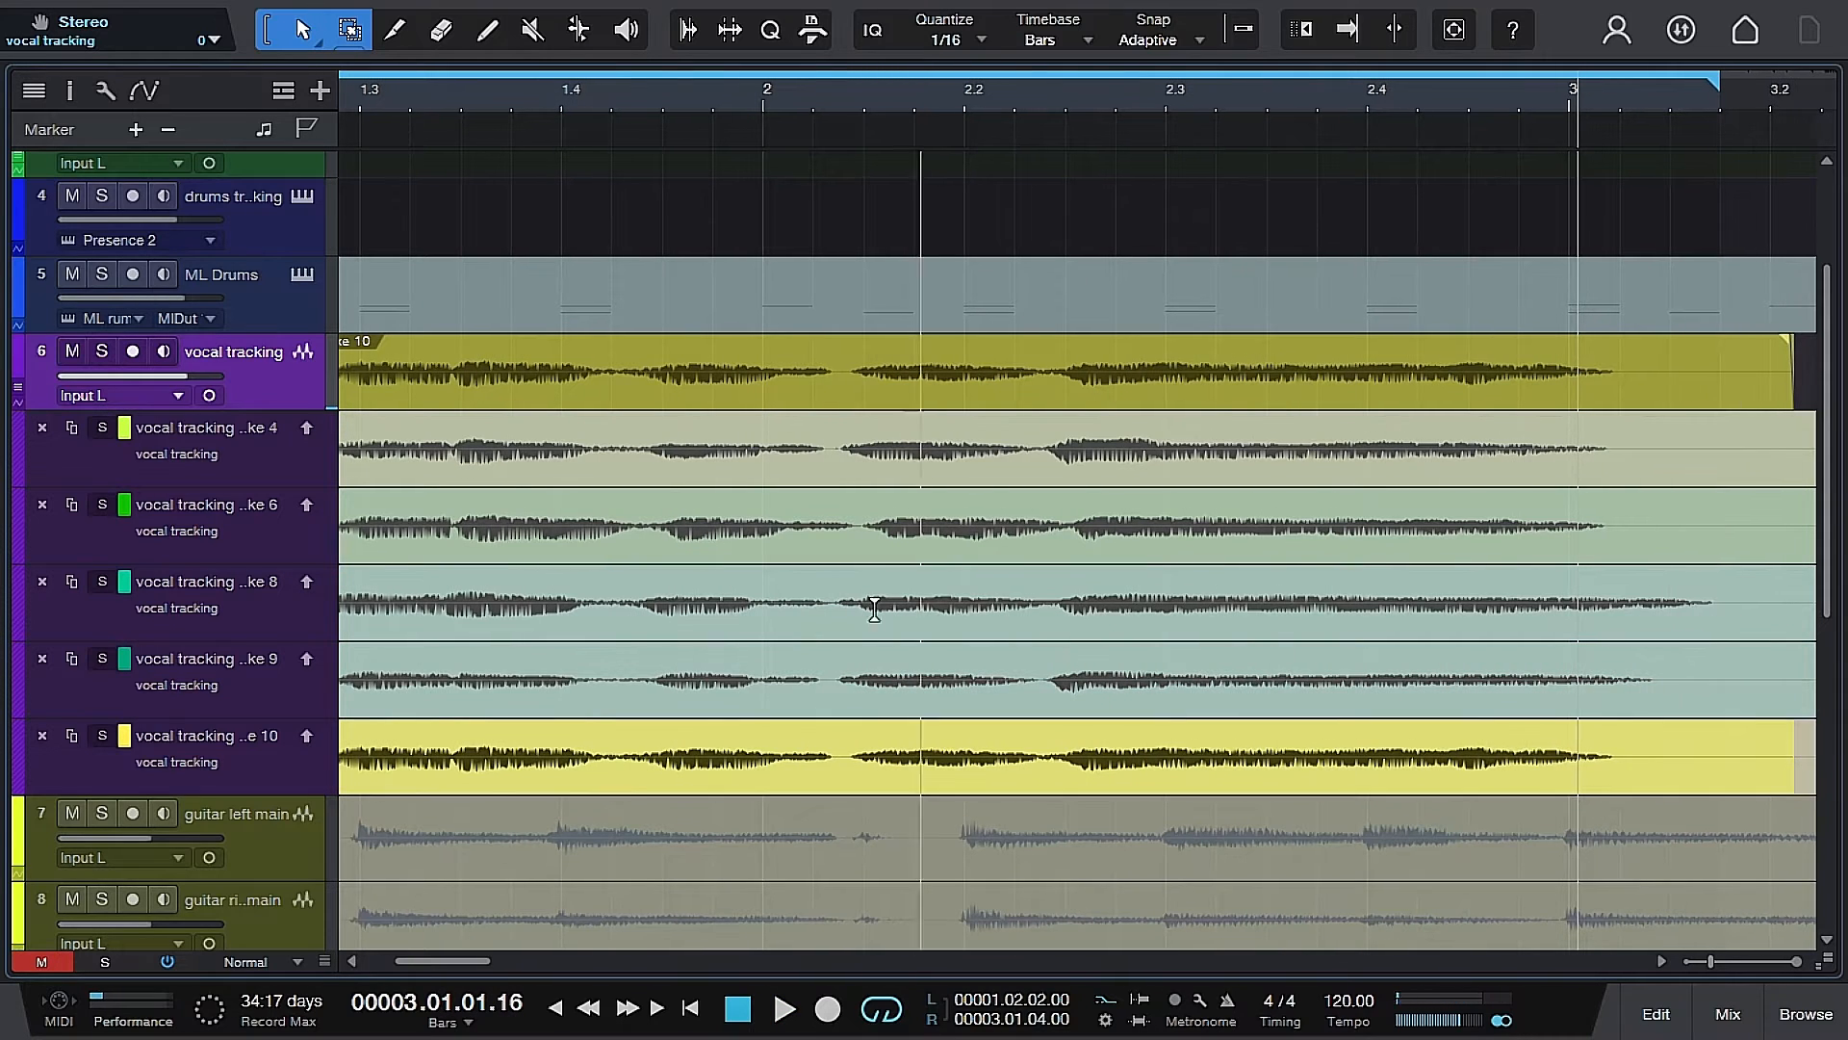
key(space)
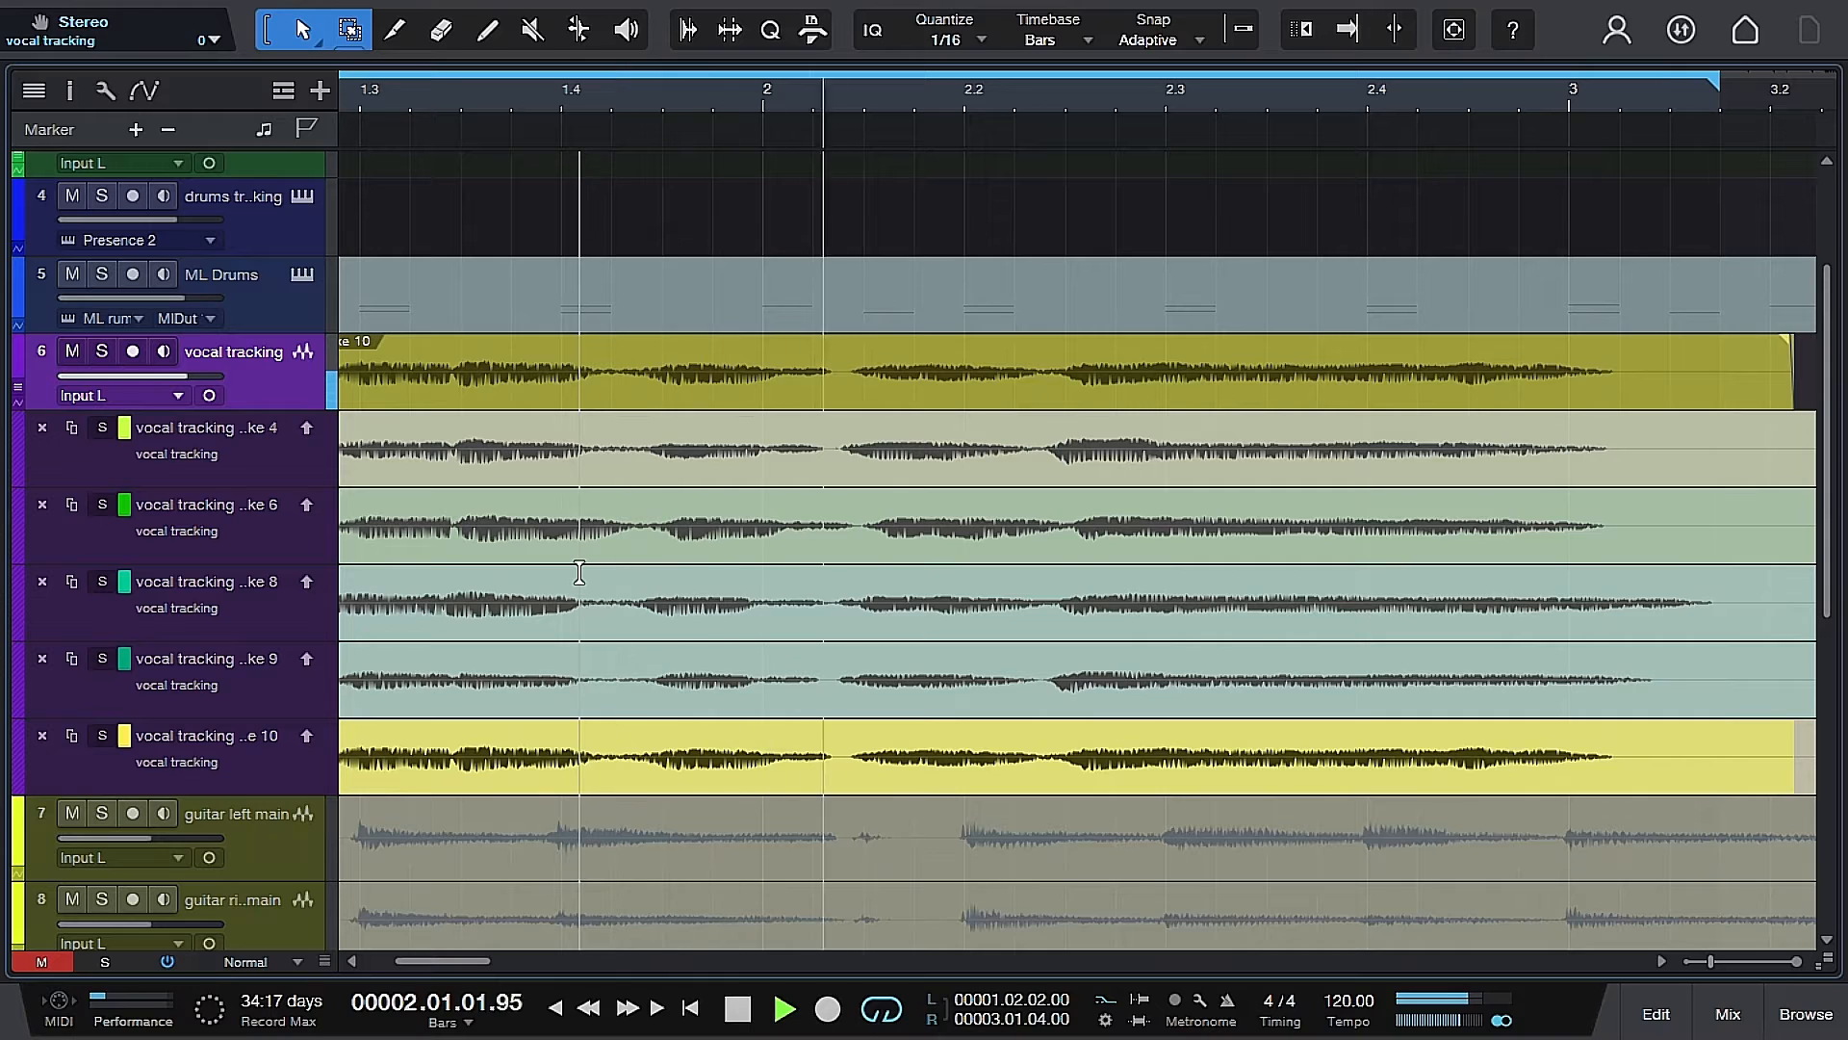
key(space)
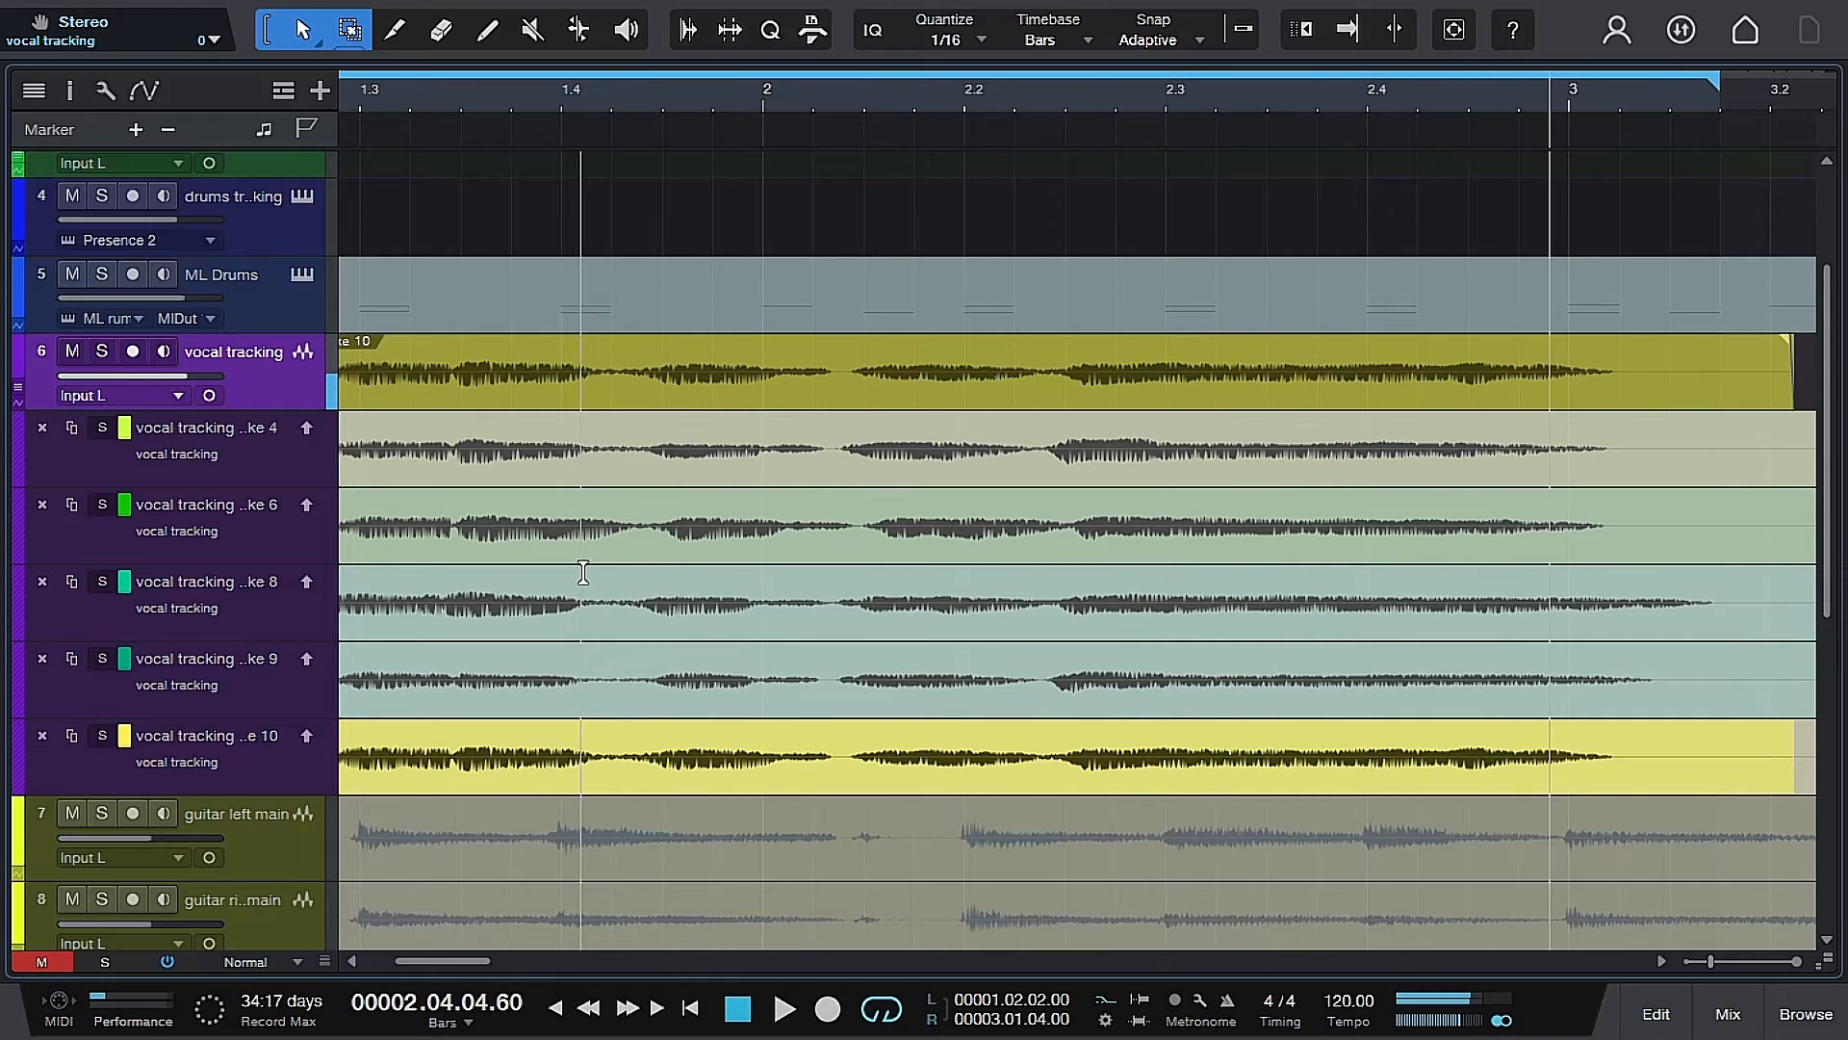
Audition Take 6 again for the first phrase's closing part, and comp Take 8 there from just past bar 2 to beyond bar 3.
drag(857, 517, 1666, 515)
key(space)
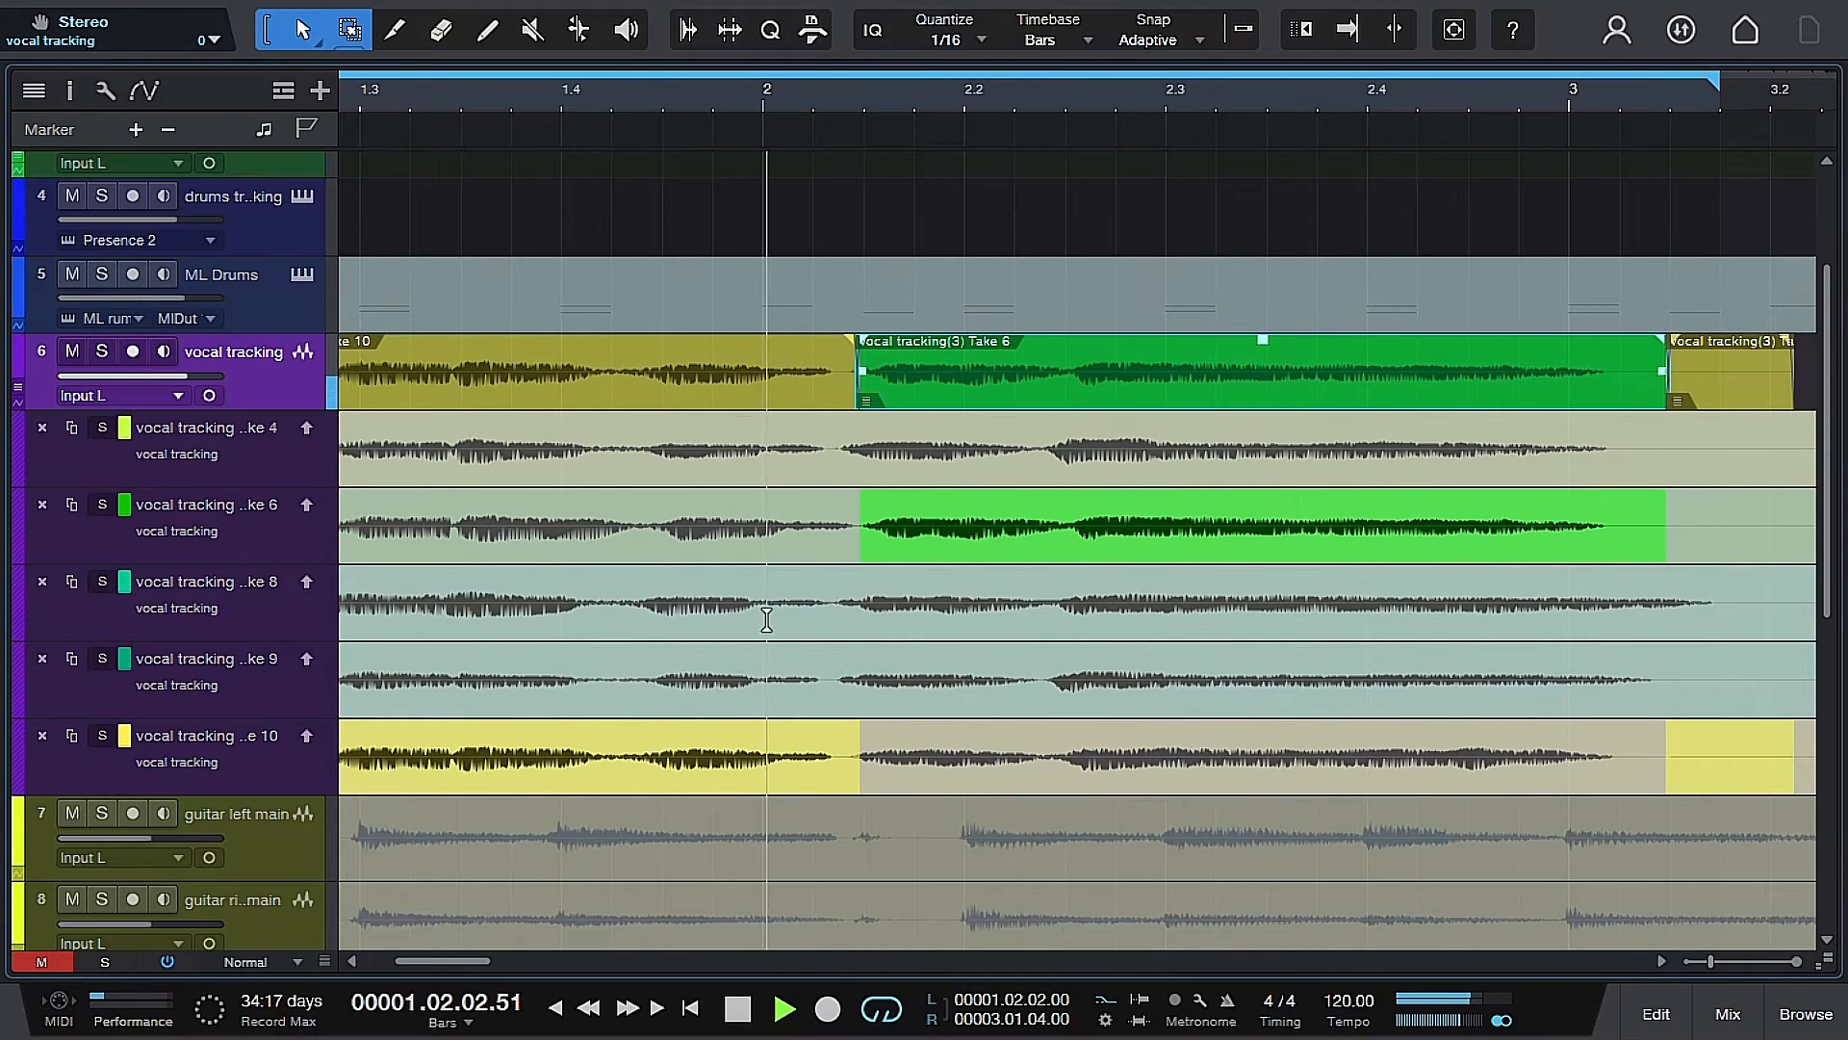
drag(834, 605, 1747, 596)
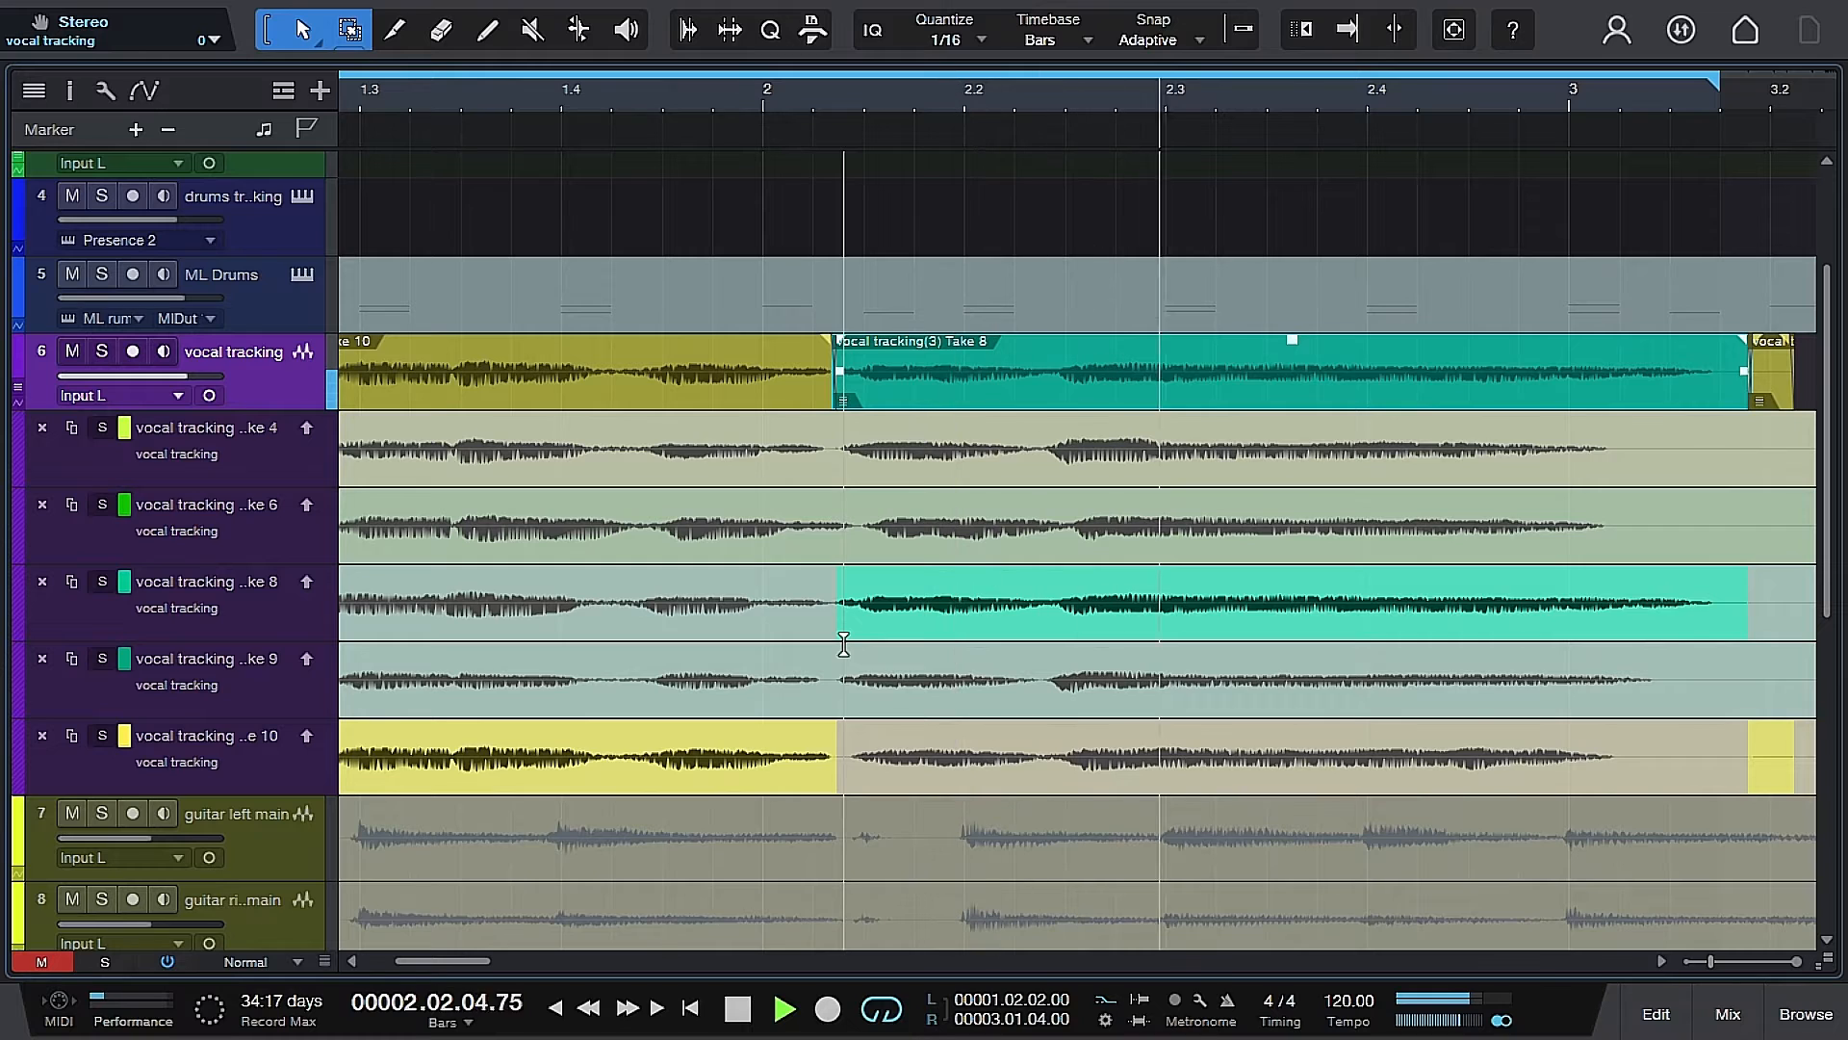
key(space)
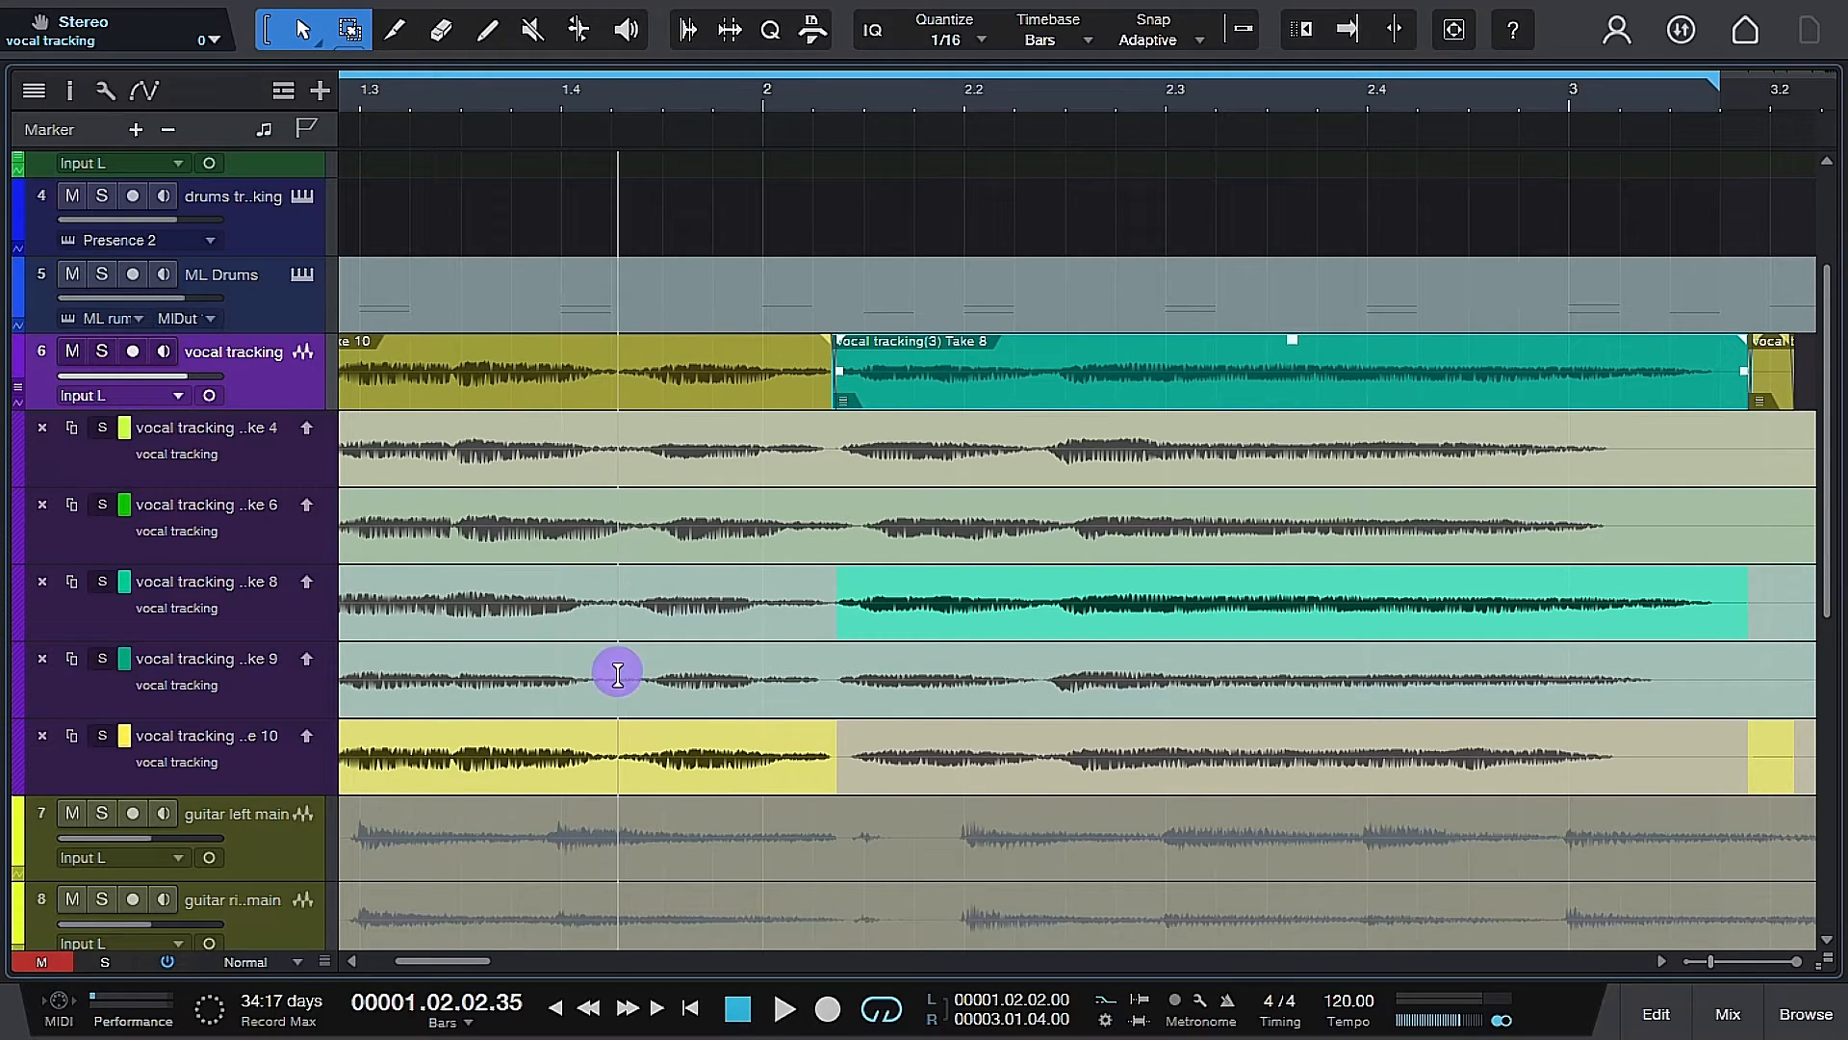
Audition Takes 9, 8 and 6 in turn for the short section between beat 1.4 and just past bar 2.
drag(617, 671, 836, 670)
key(space)
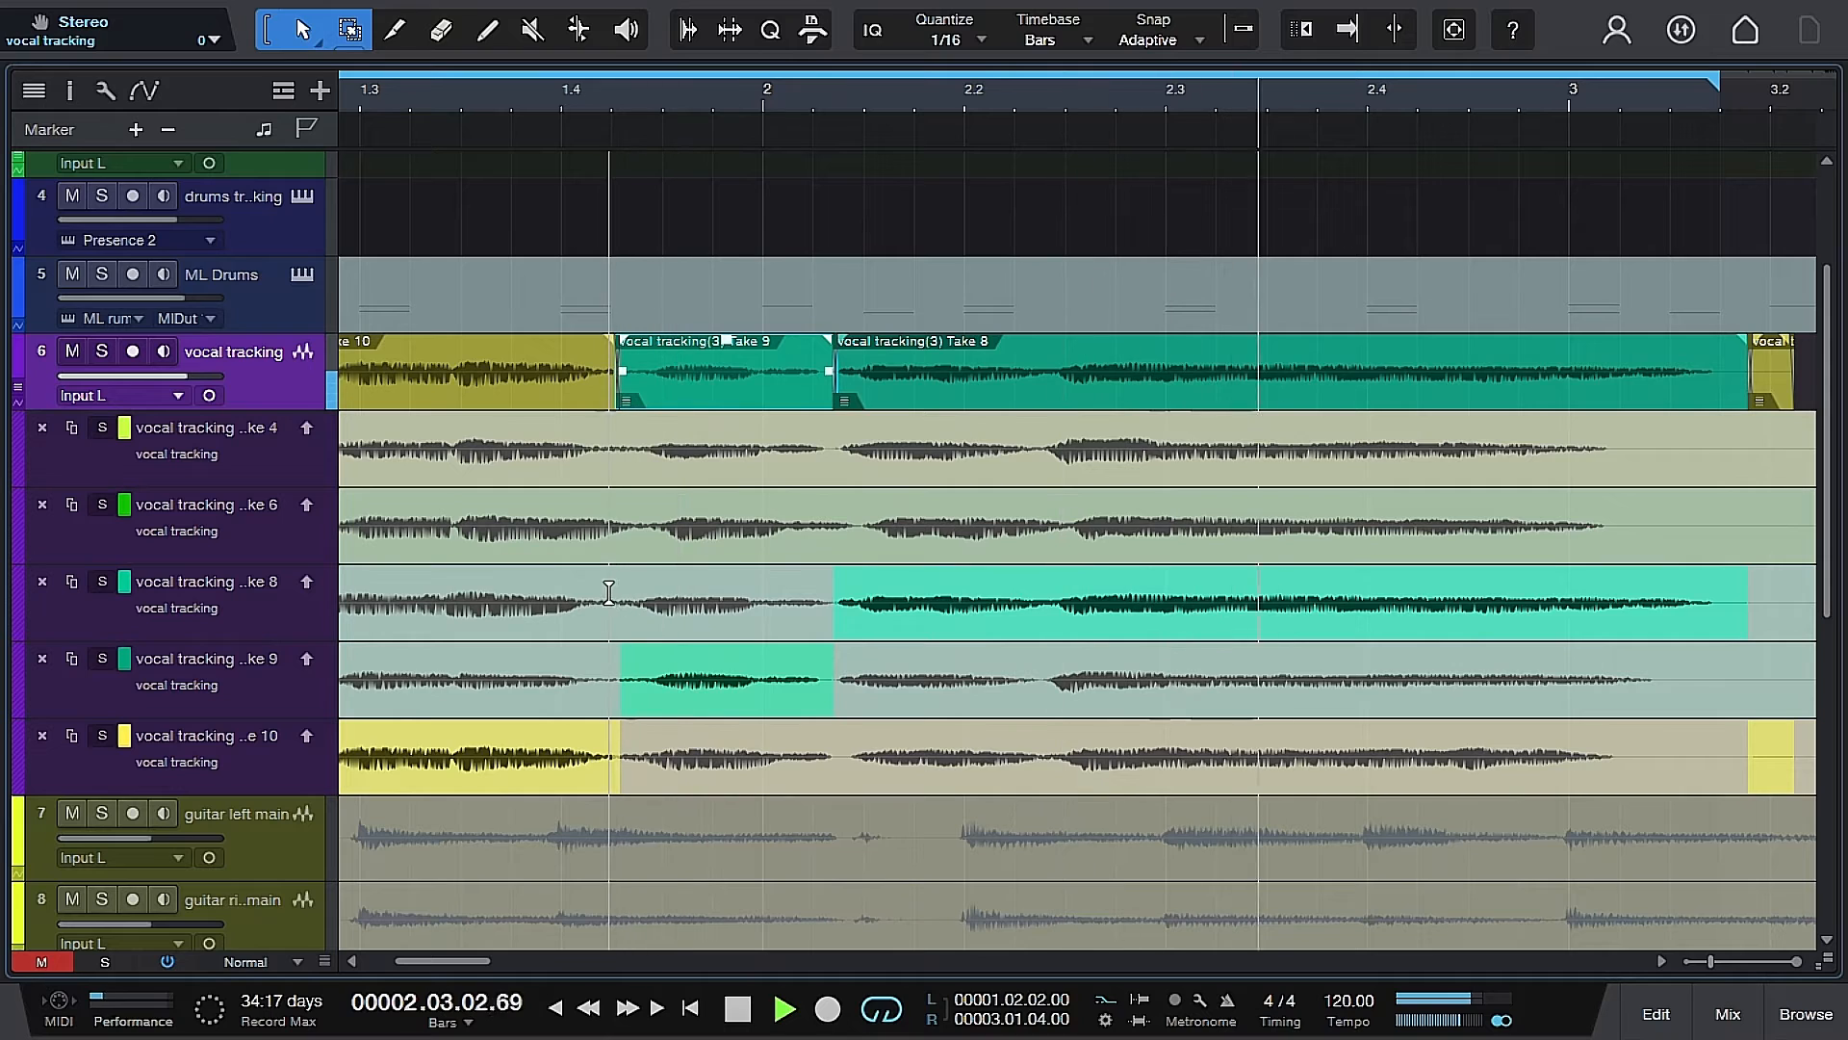
drag(616, 592, 837, 575)
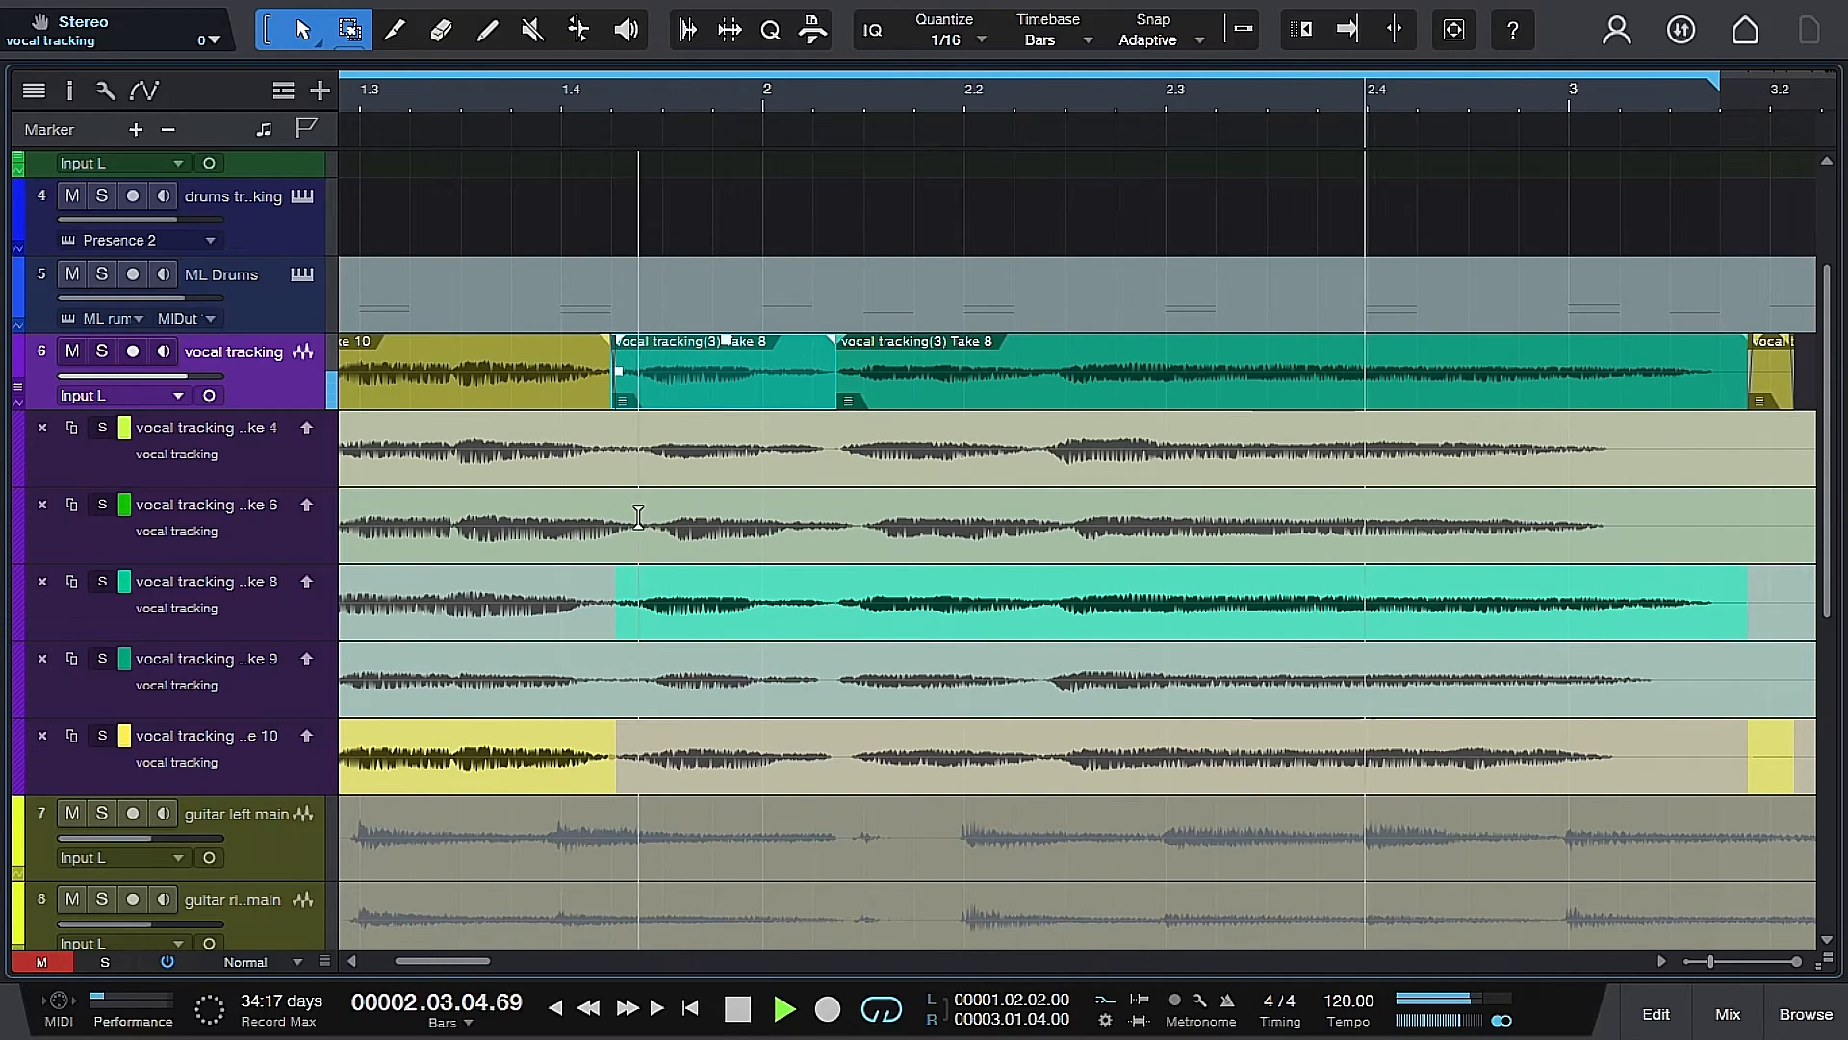
drag(638, 517, 859, 524)
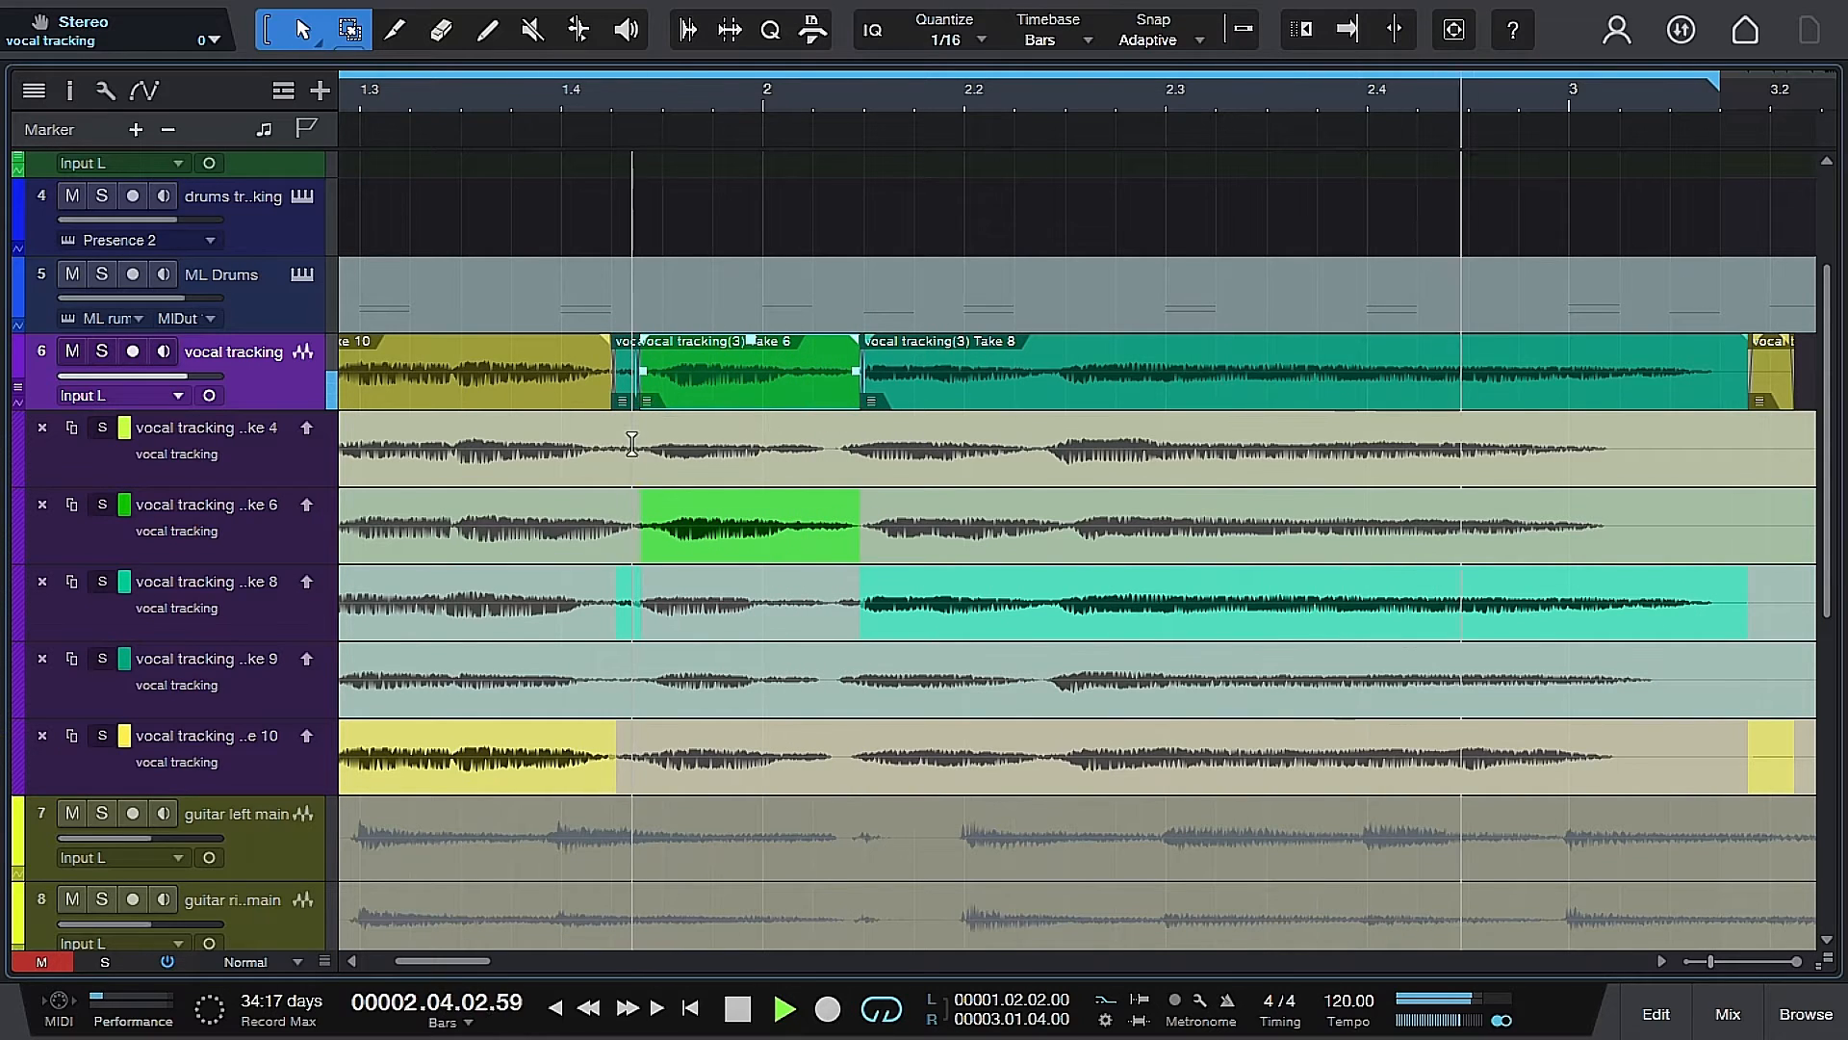
Comp the short section after beat 1.4 from Take 4 and align its end boundary with the start of the closing Take 8 part.
drag(632, 448, 844, 435)
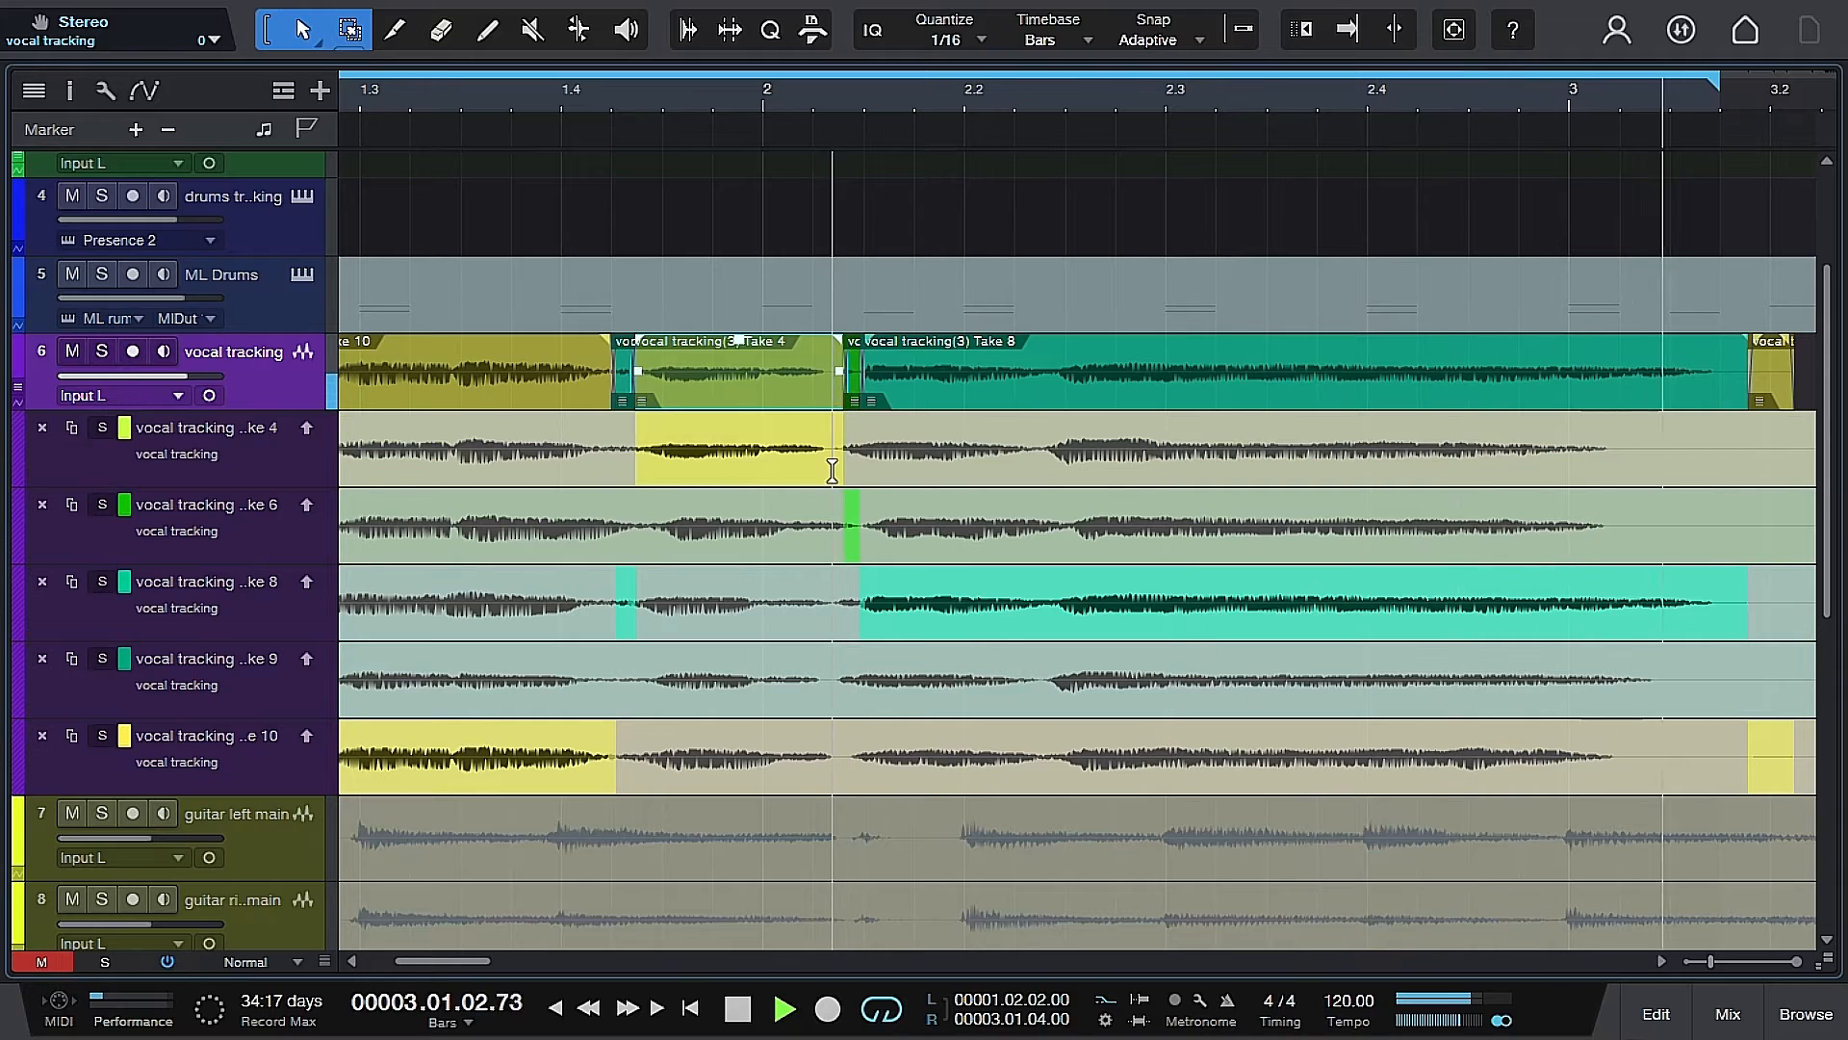
drag(844, 451, 870, 465)
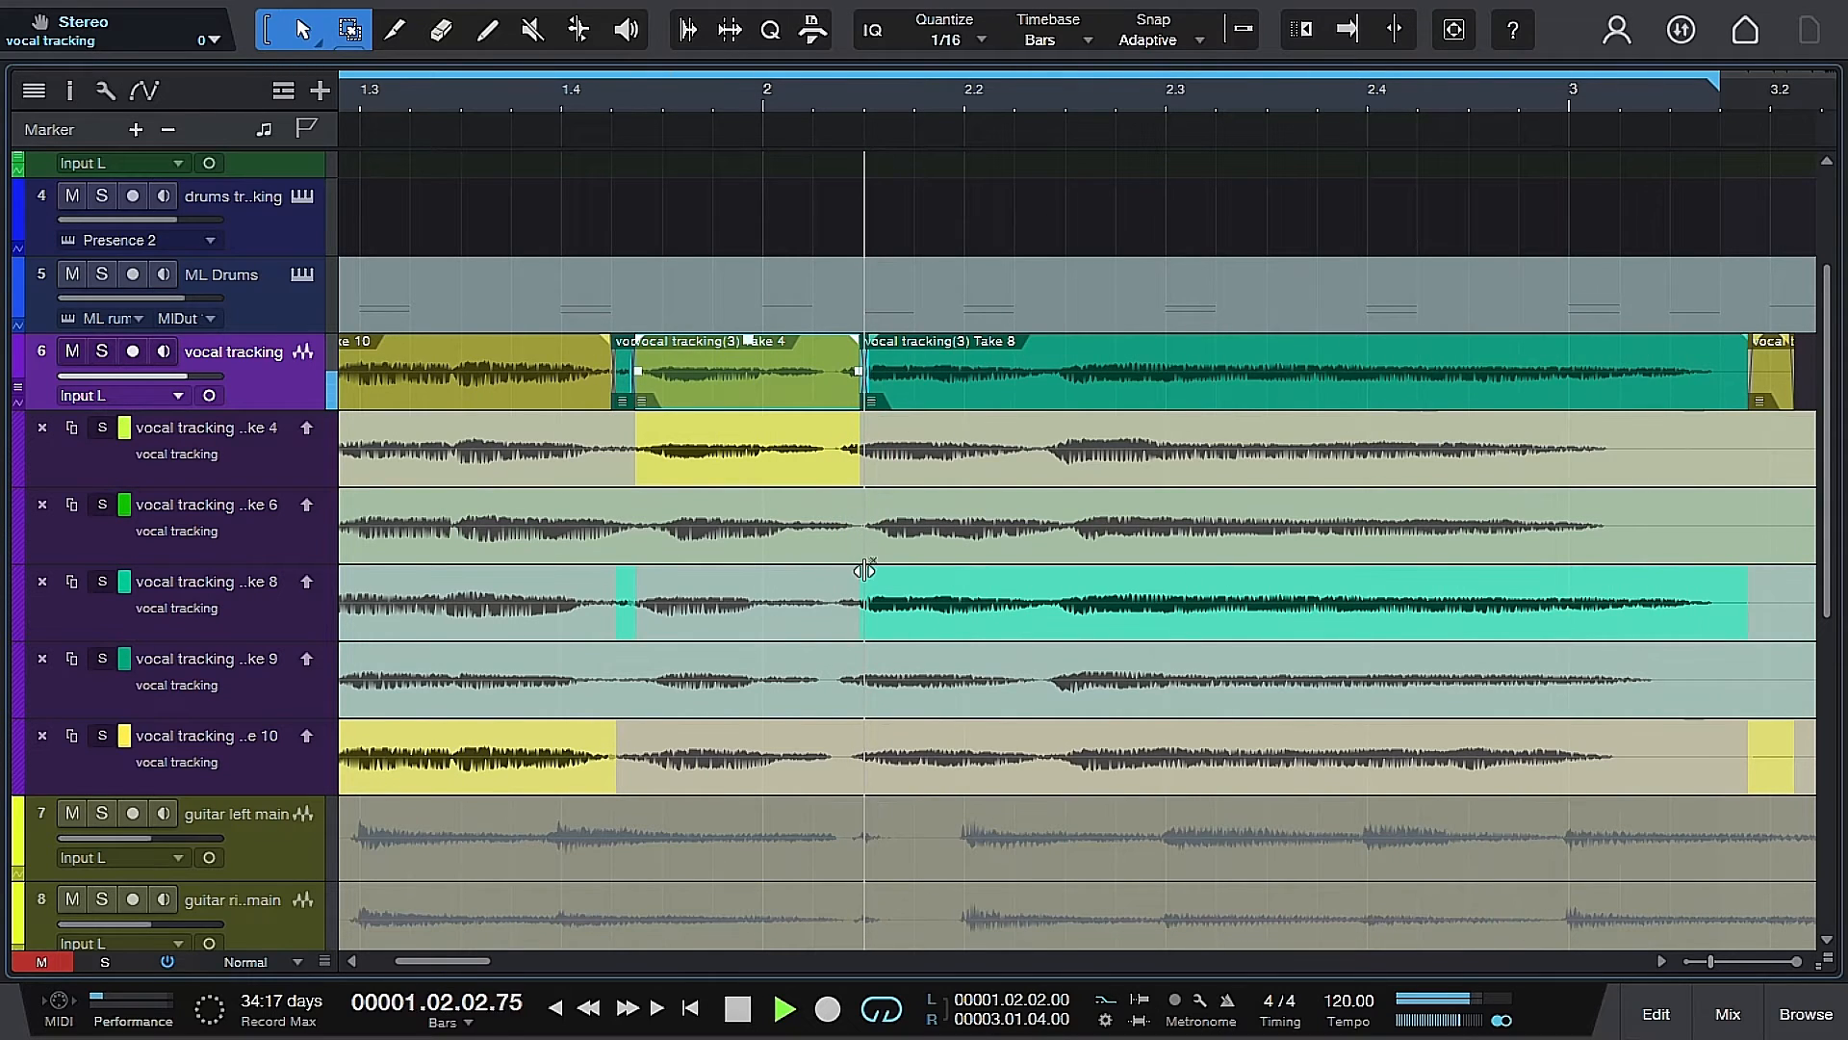
drag(862, 585, 833, 585)
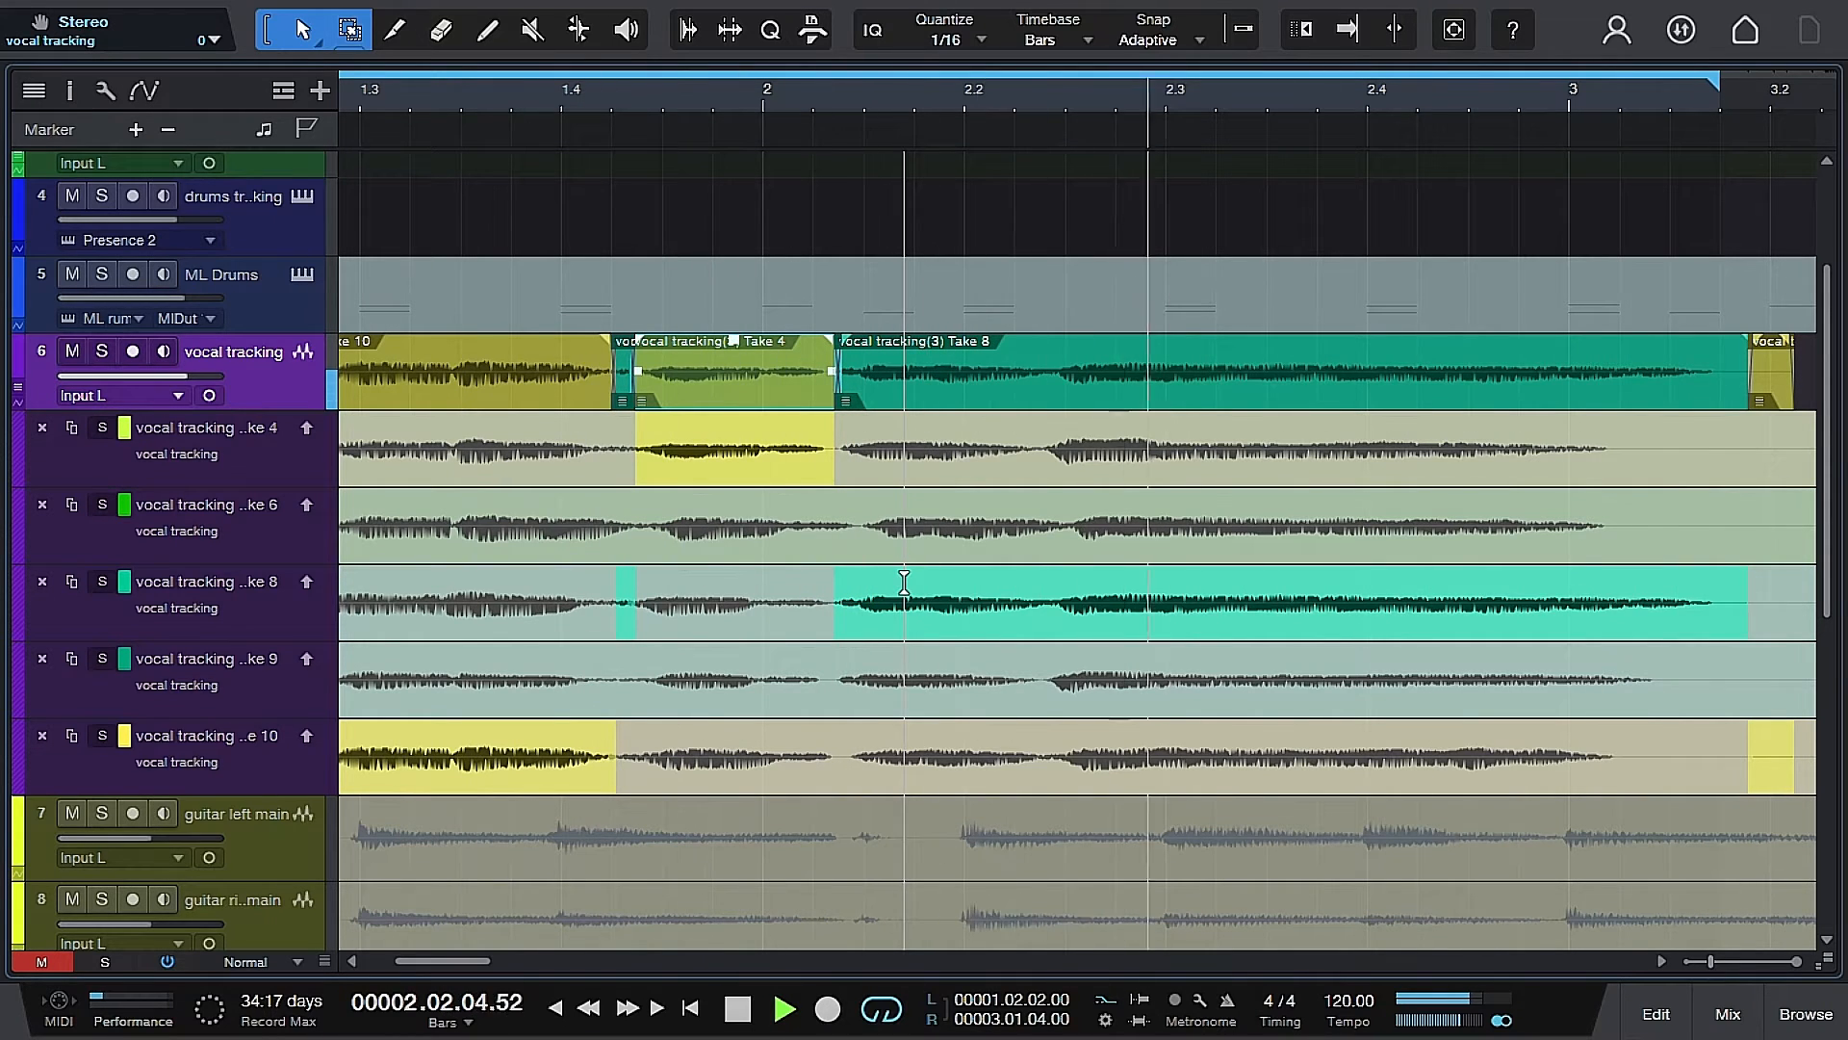
key(space)
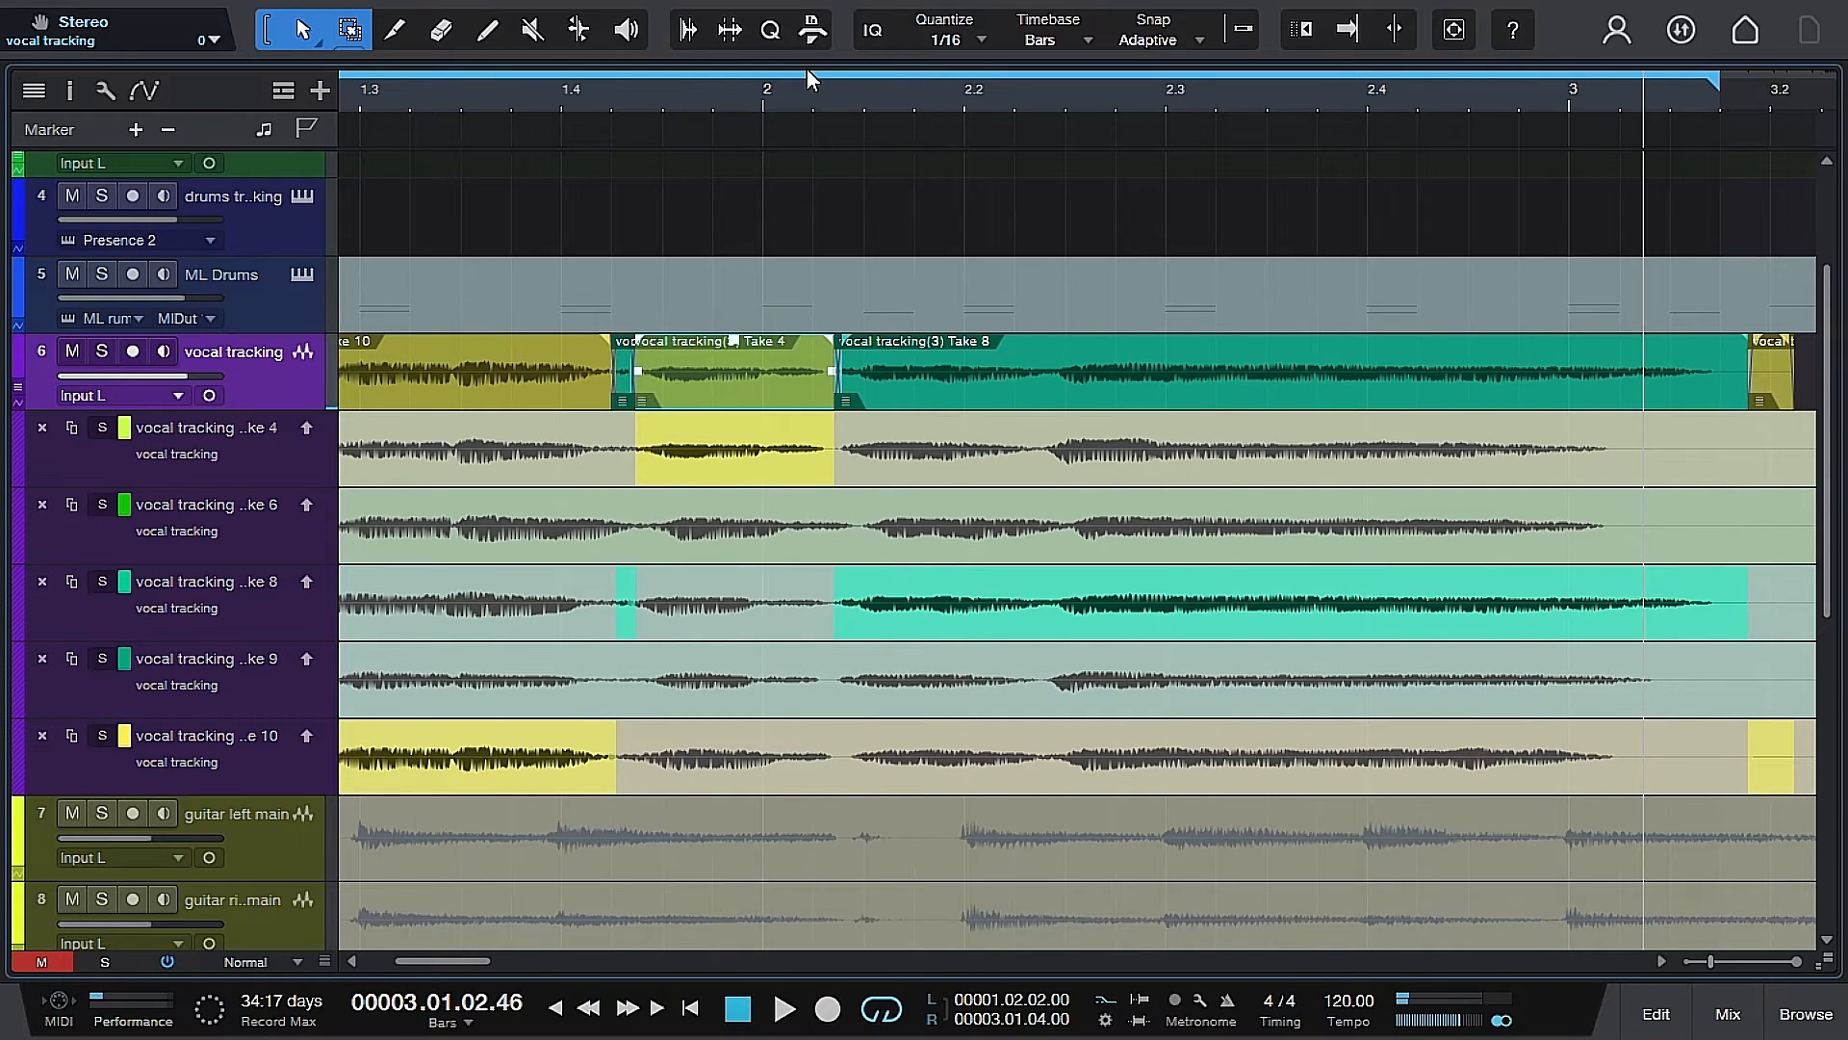
Select all the comped pieces of the first vocal phrase and merge them into one event with Bounce Selection.
drag(789, 100, 770, 48)
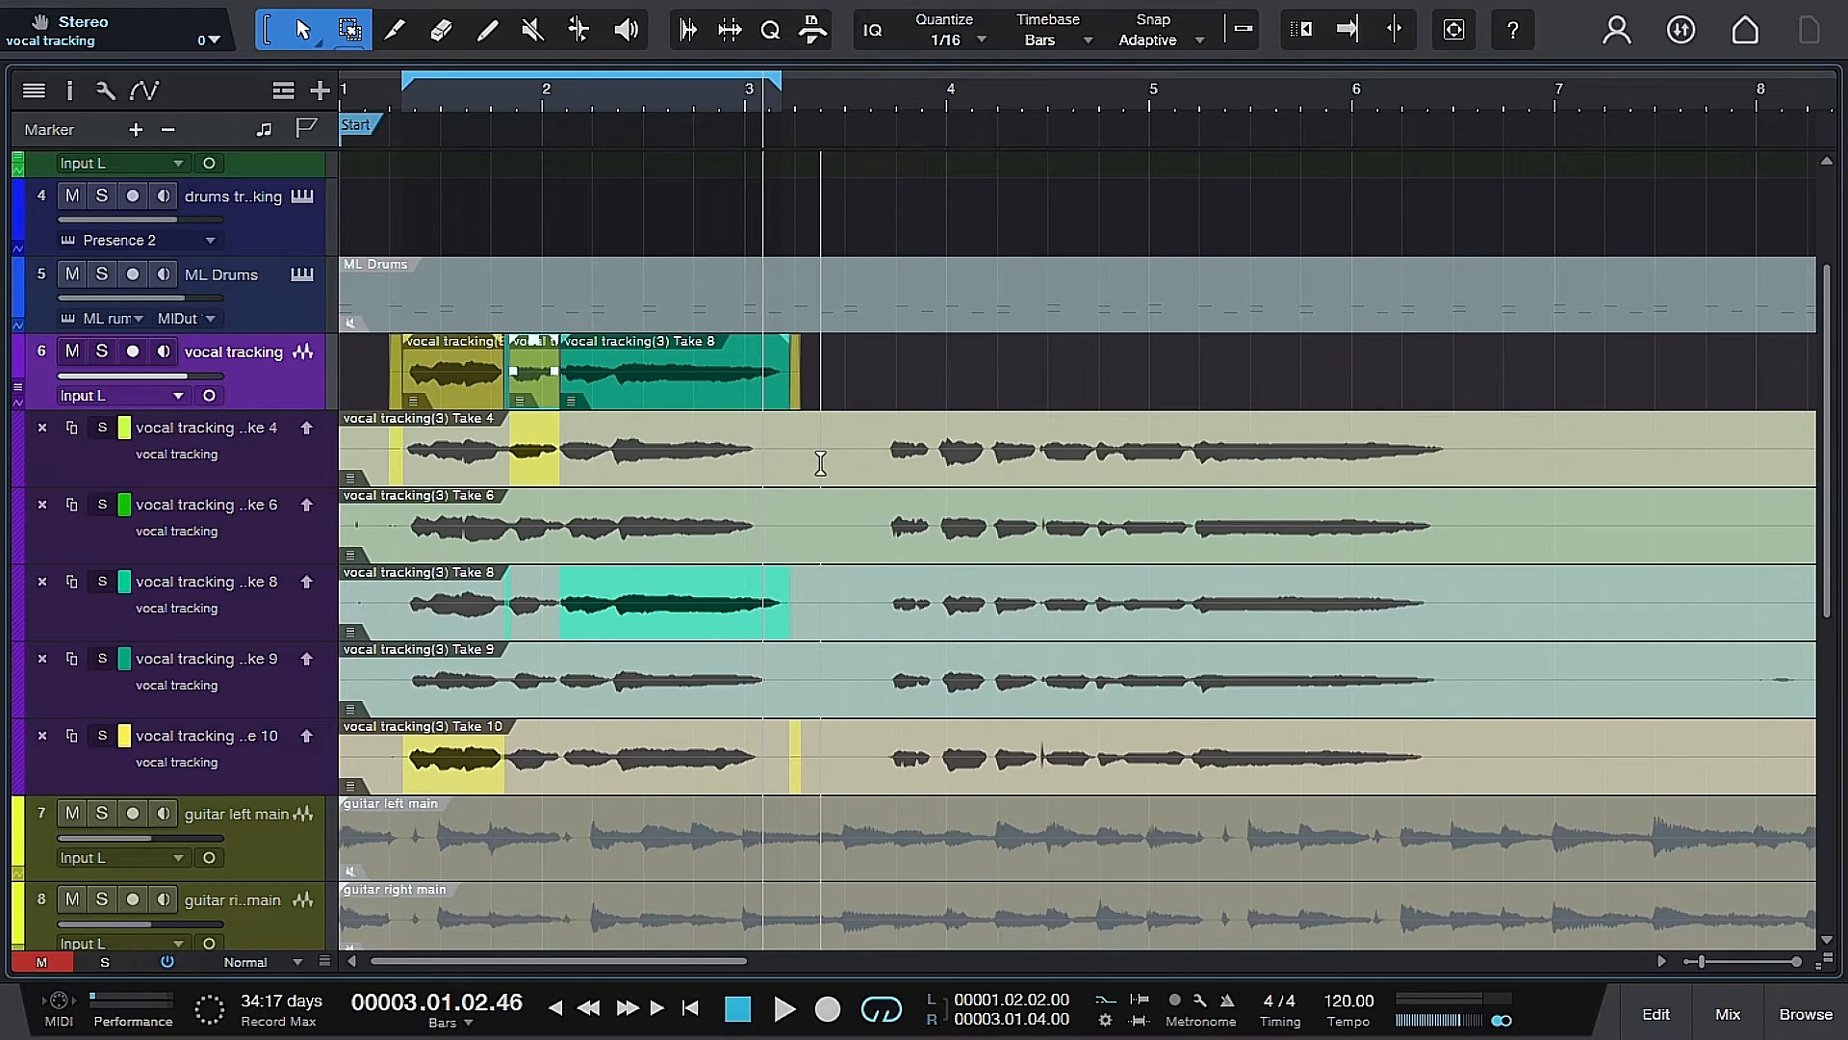
drag(373, 391, 818, 361)
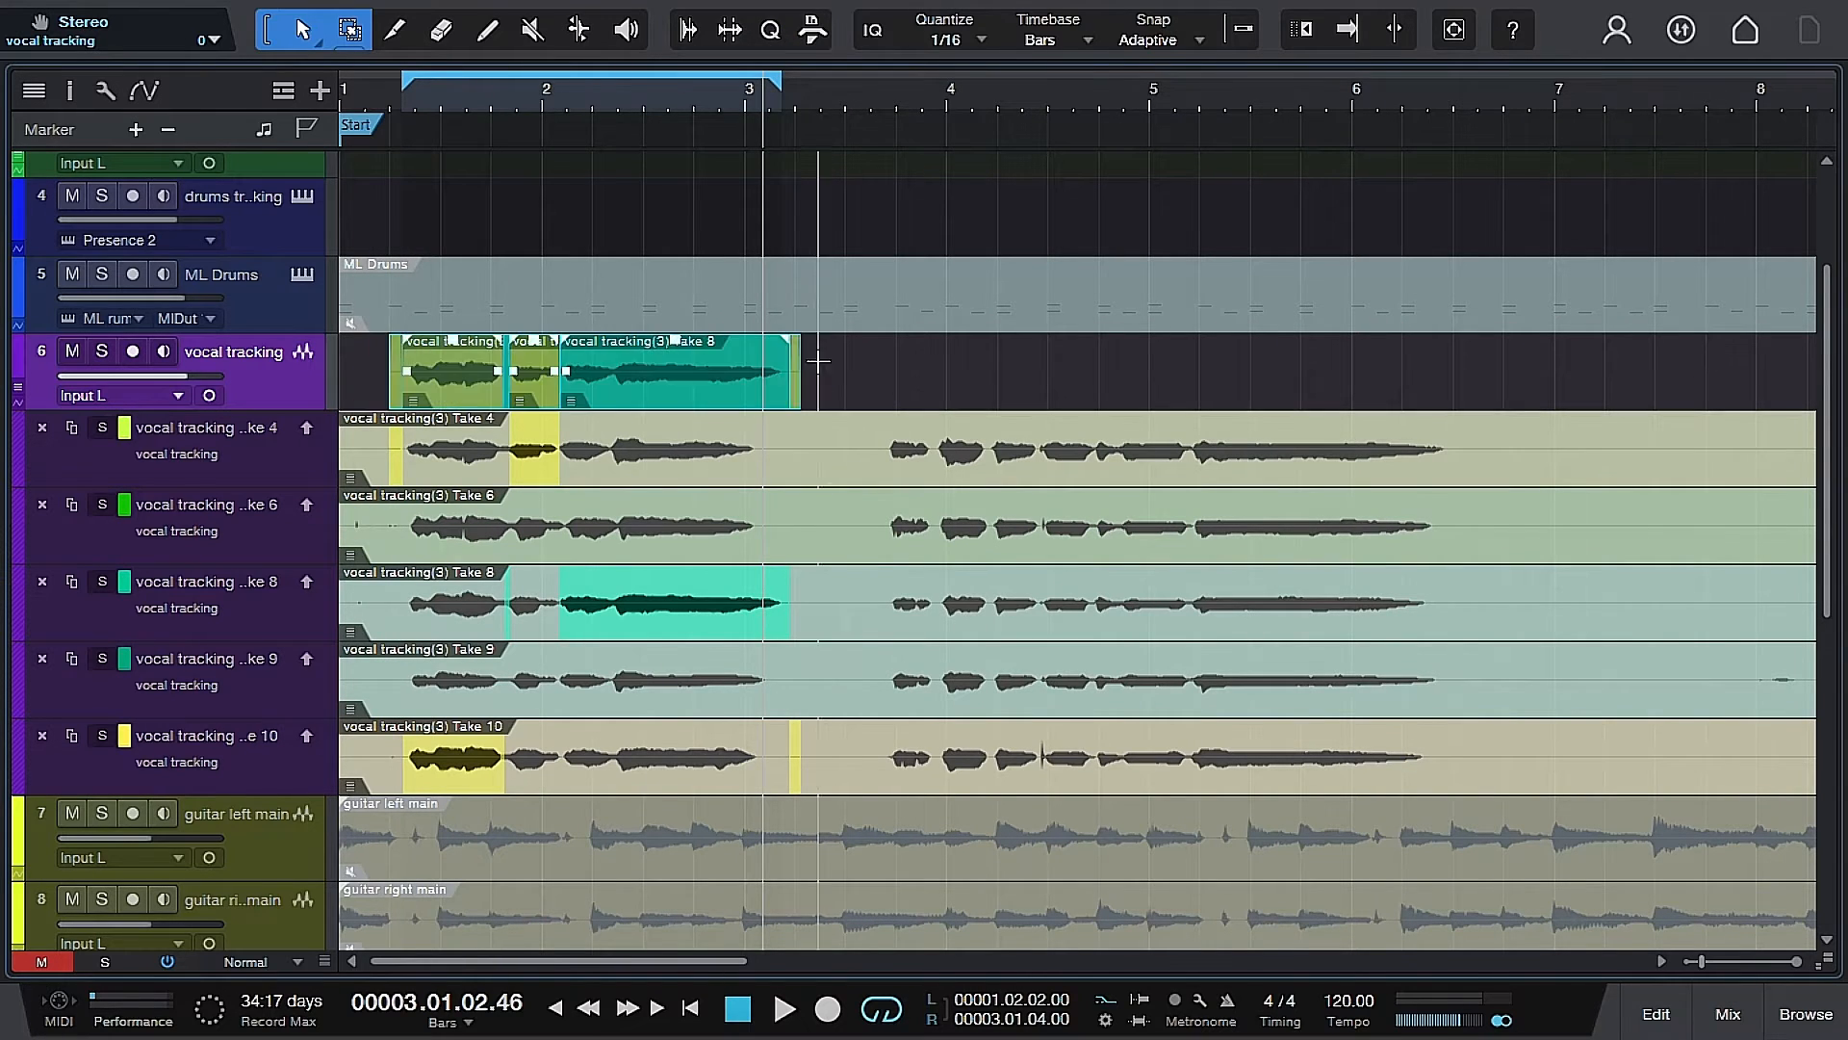
right_click(641, 394)
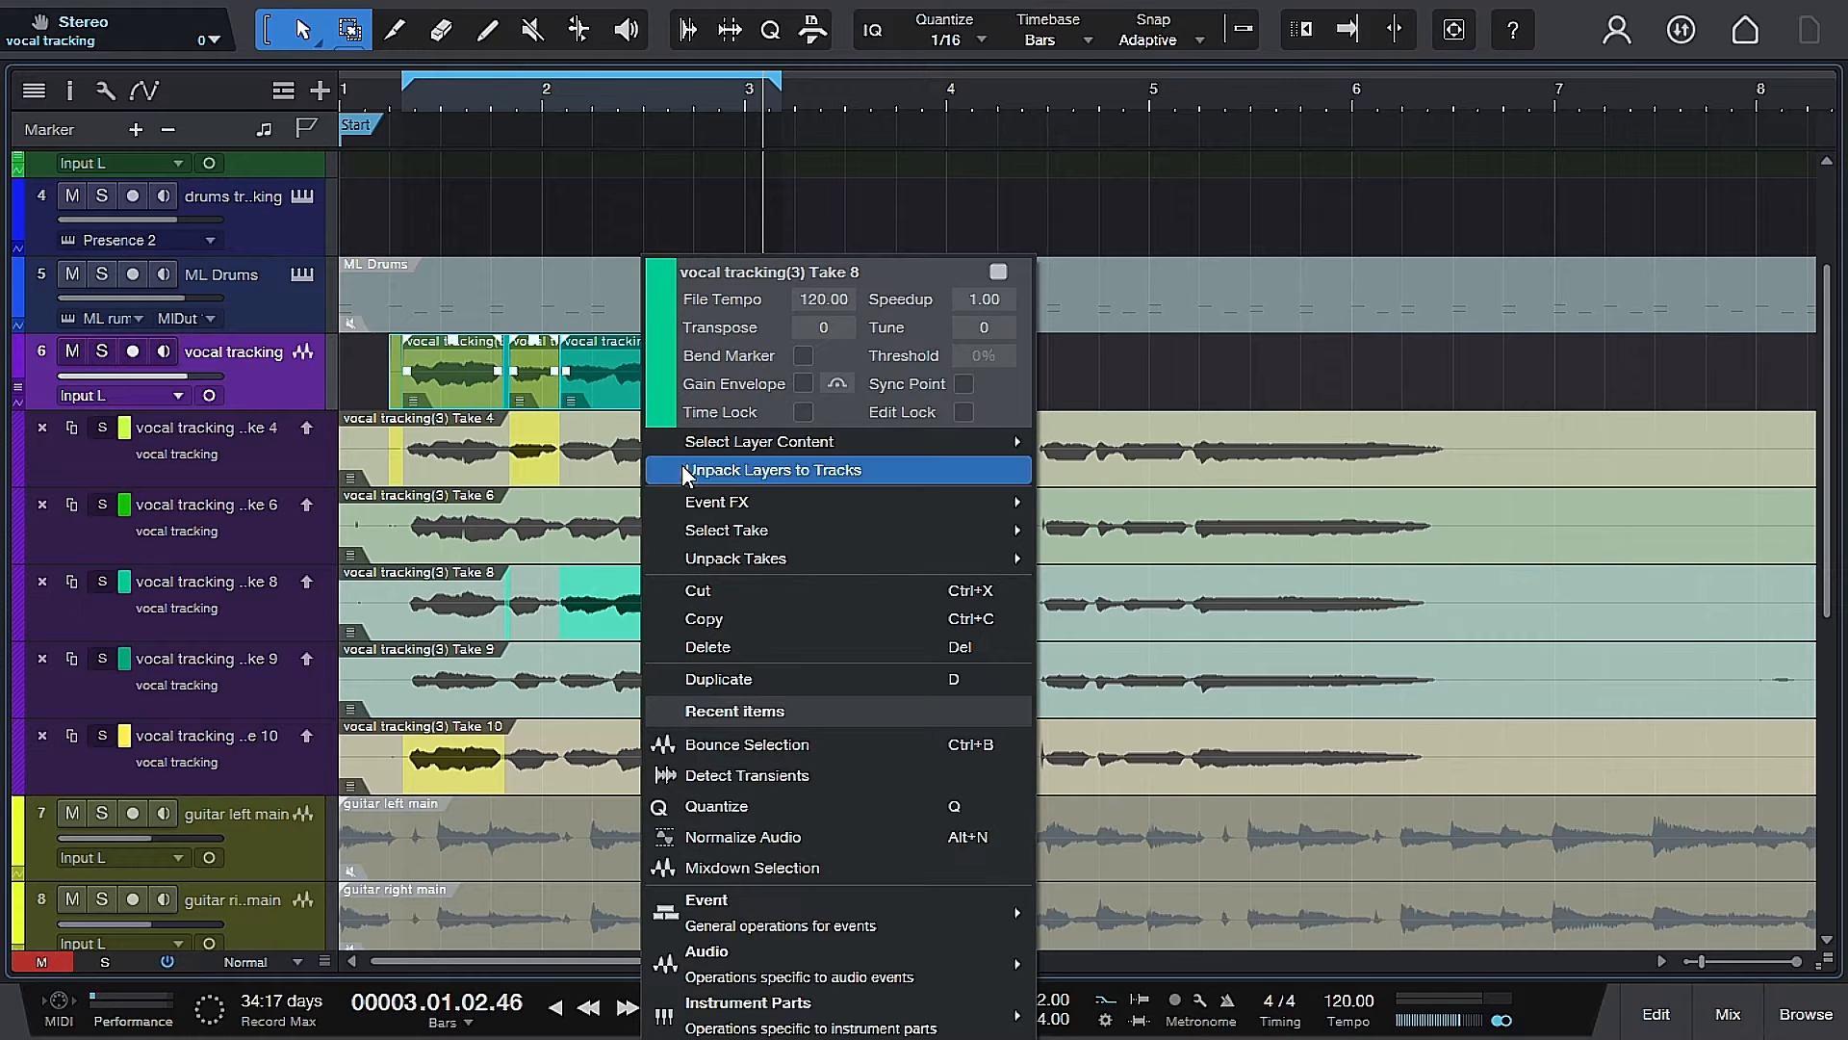
click(735, 745)
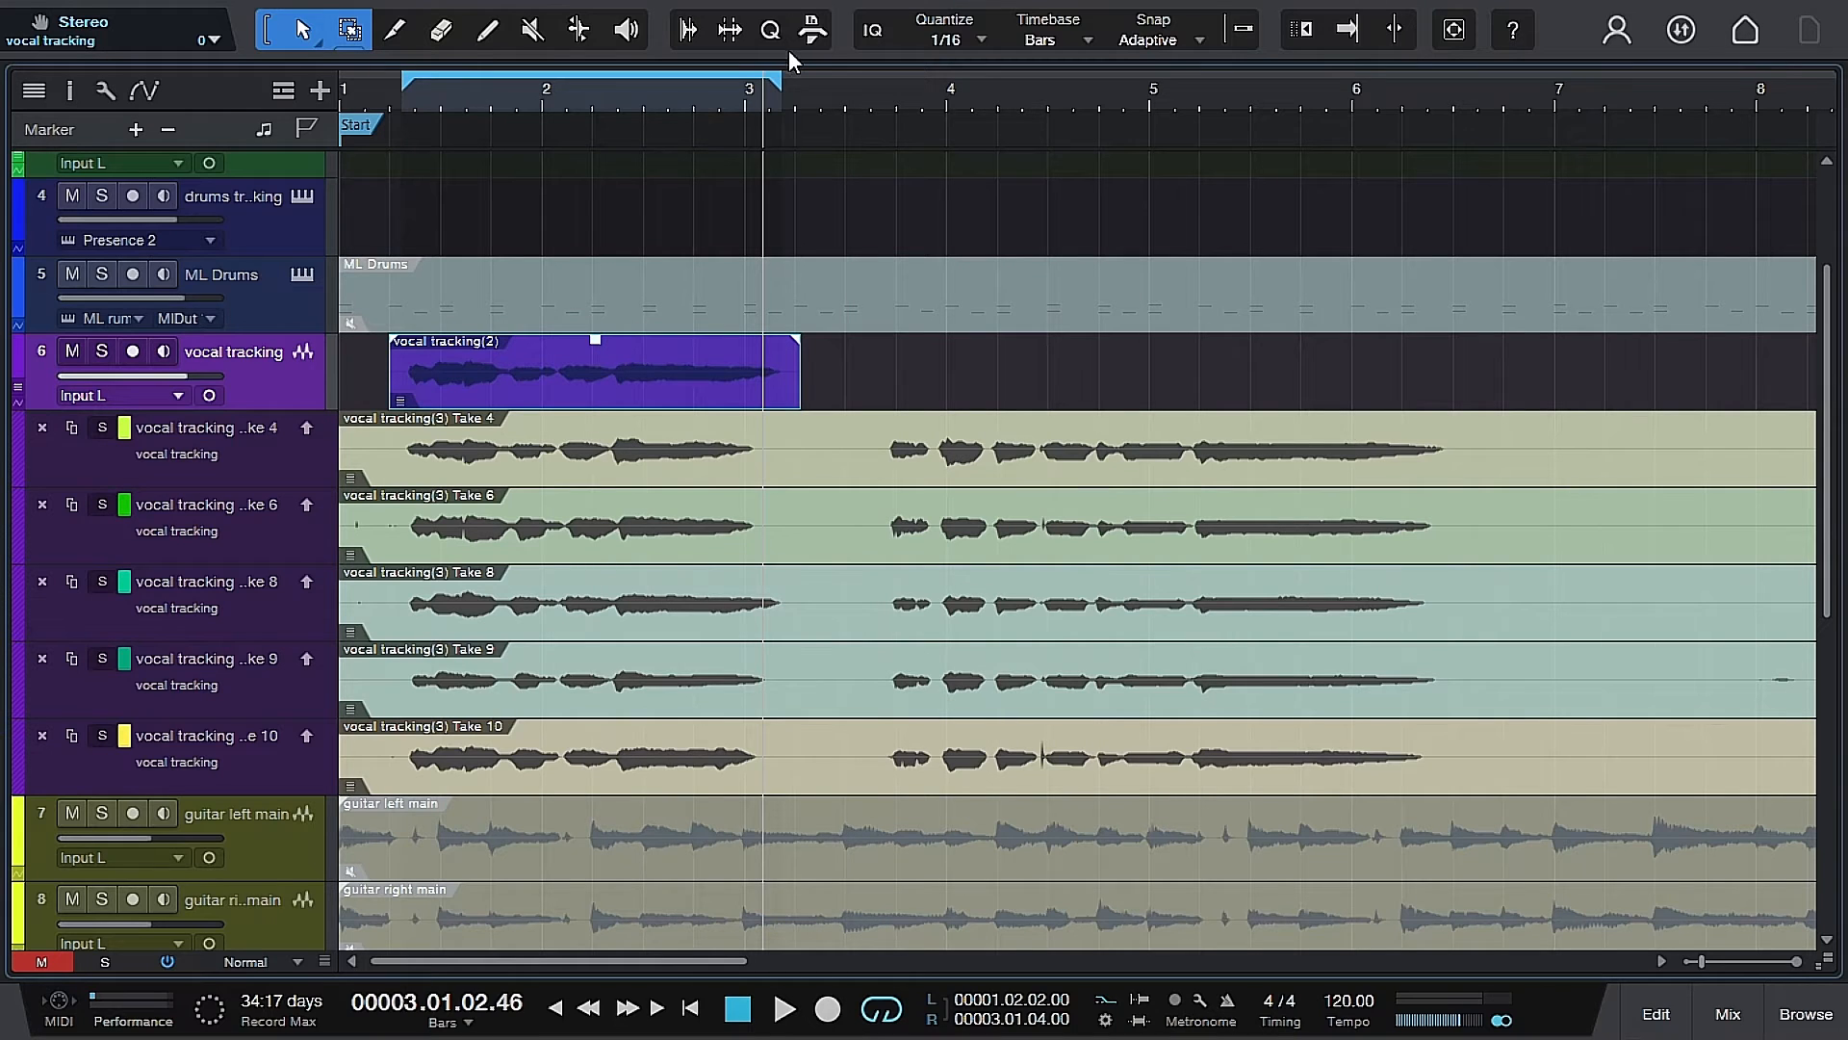
Set the loop range from 3.03.01.16 to 6.03.01.34, fill the second vocal phrase from Take 4 and play it.
drag(781, 83, 1454, 83)
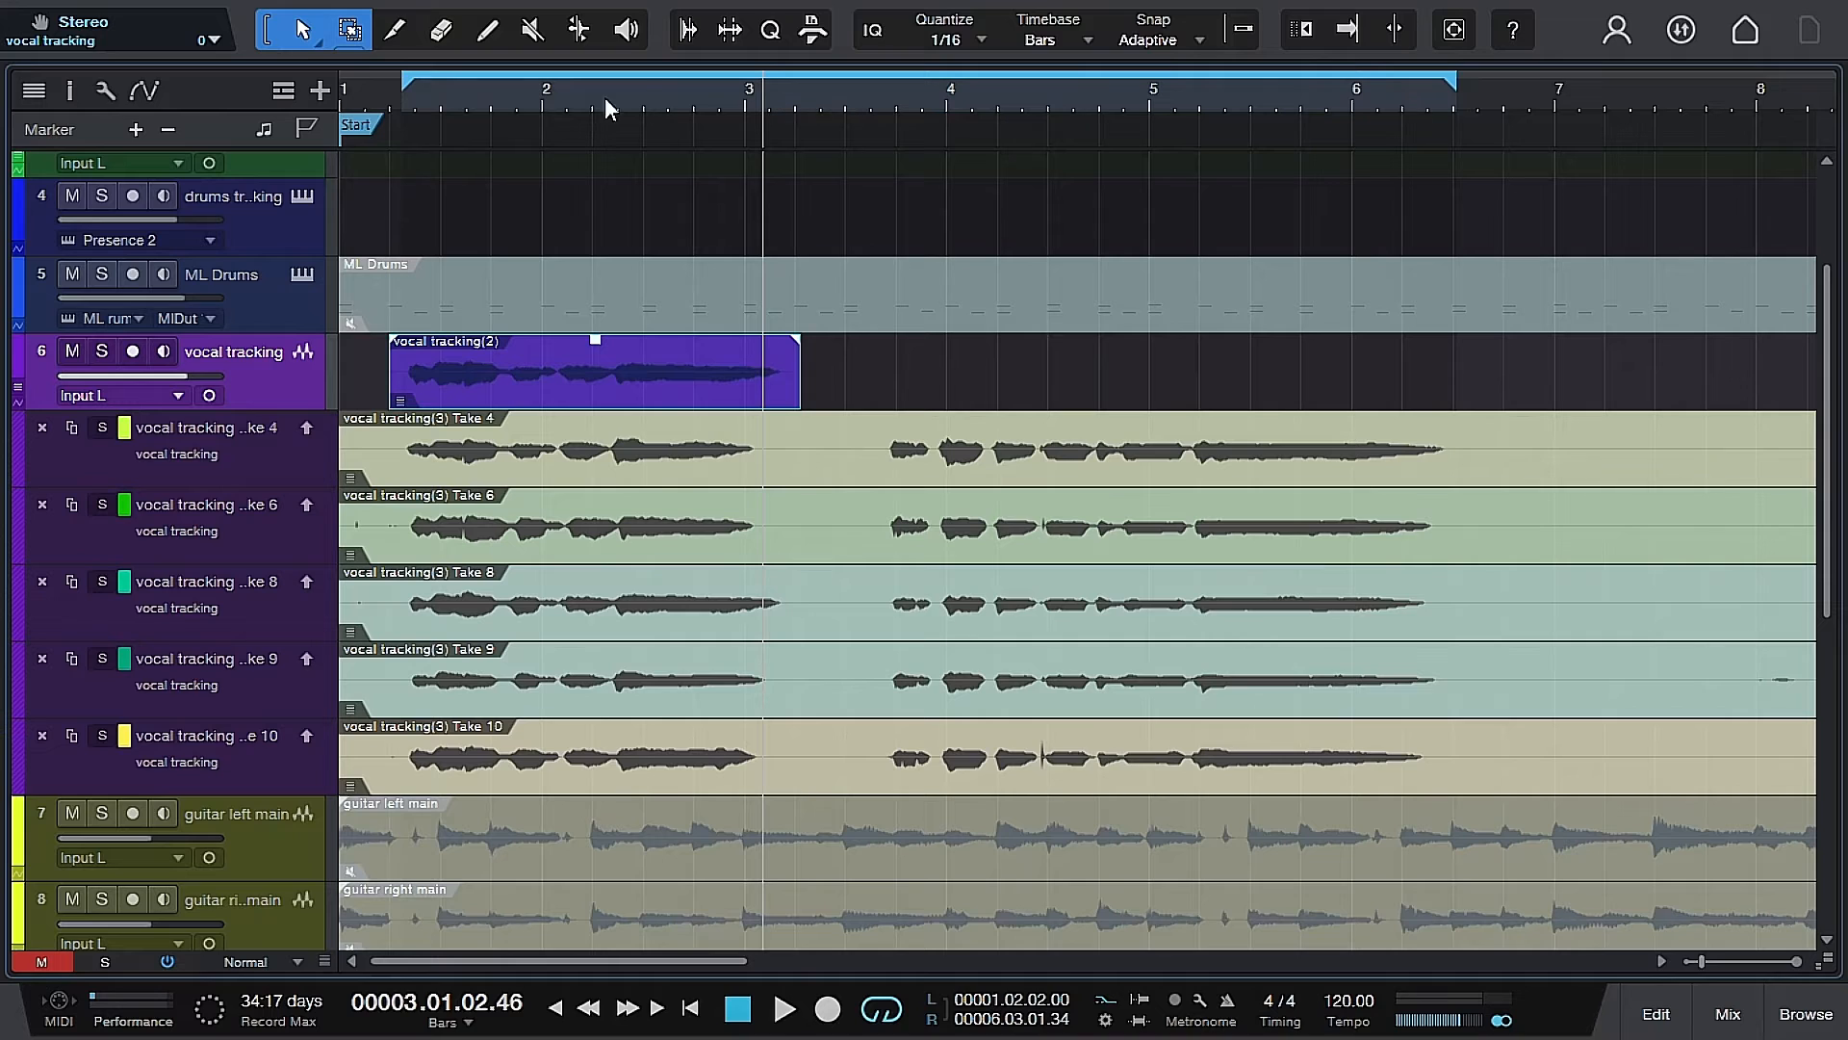
drag(405, 86, 847, 84)
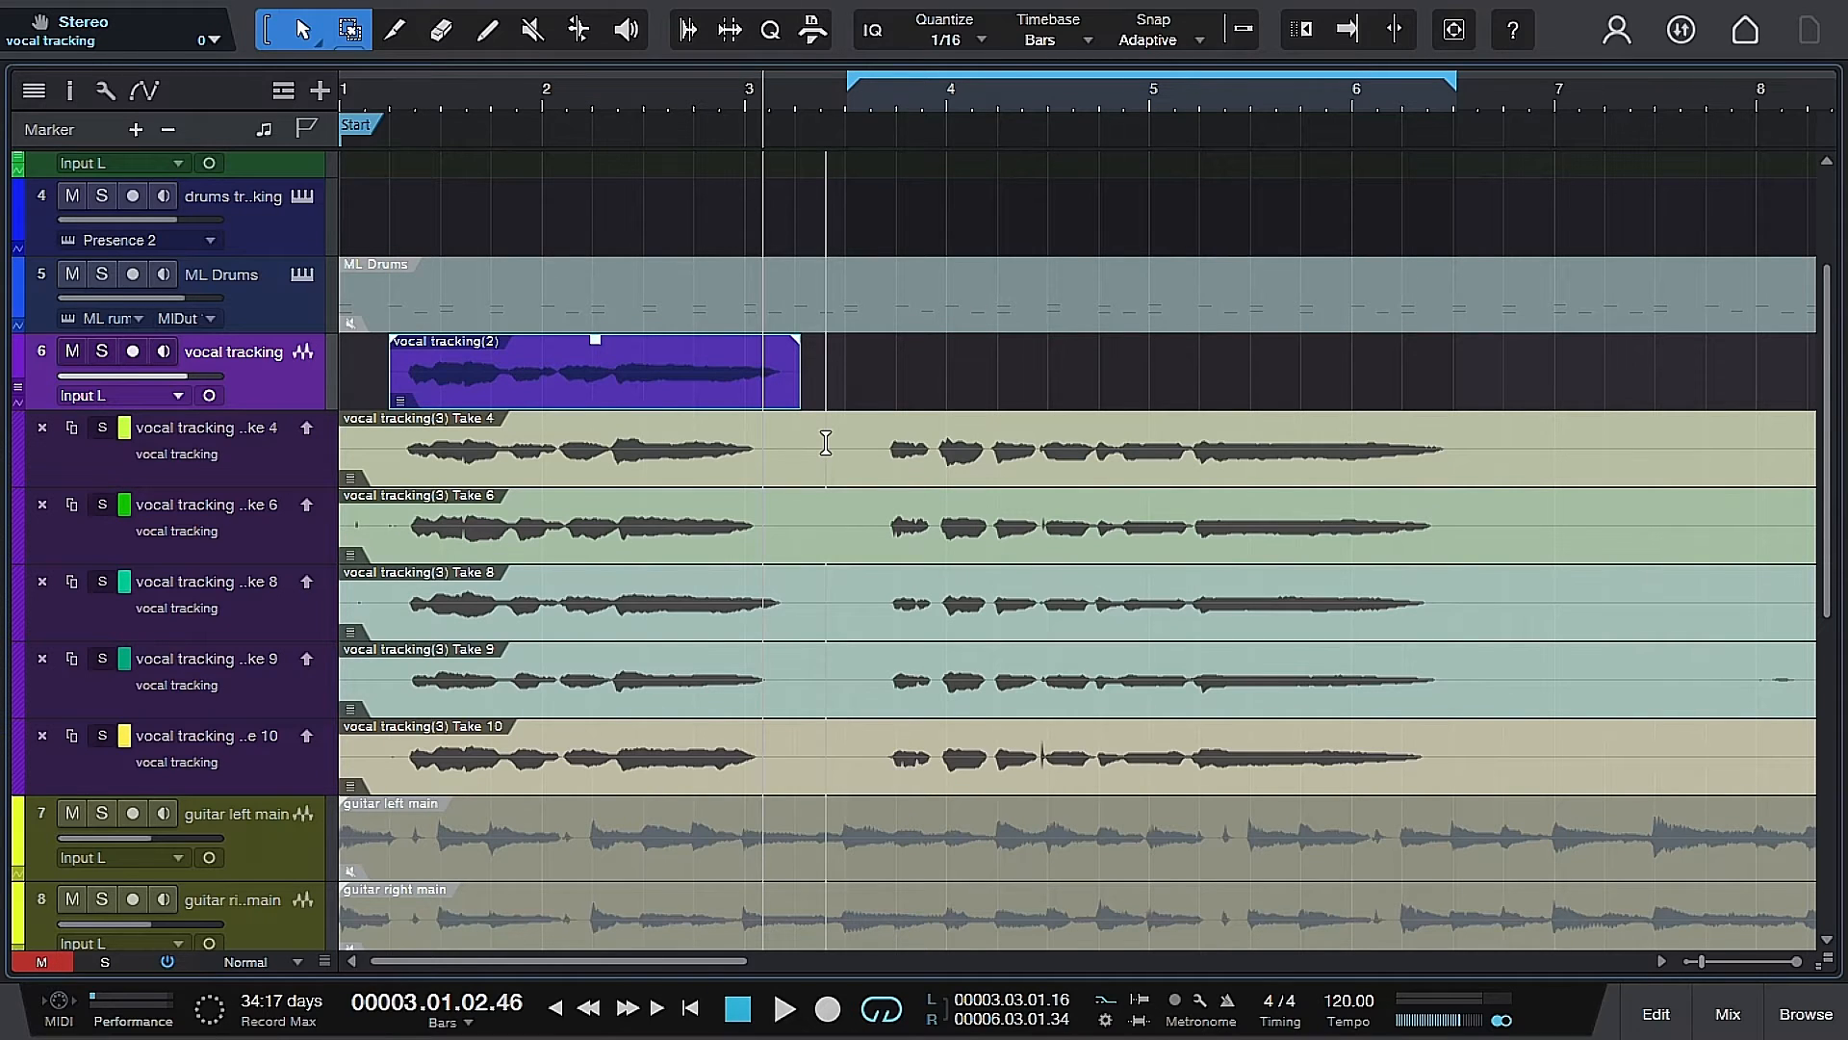
drag(870, 445, 1535, 445)
key(space)
Comp the second phrase with Take 6 for its first word and from before beat 4.2 to 5.2, using Take 10 around beat 4.3.
scroll(962, 528, up, 3)
drag(728, 535, 869, 534)
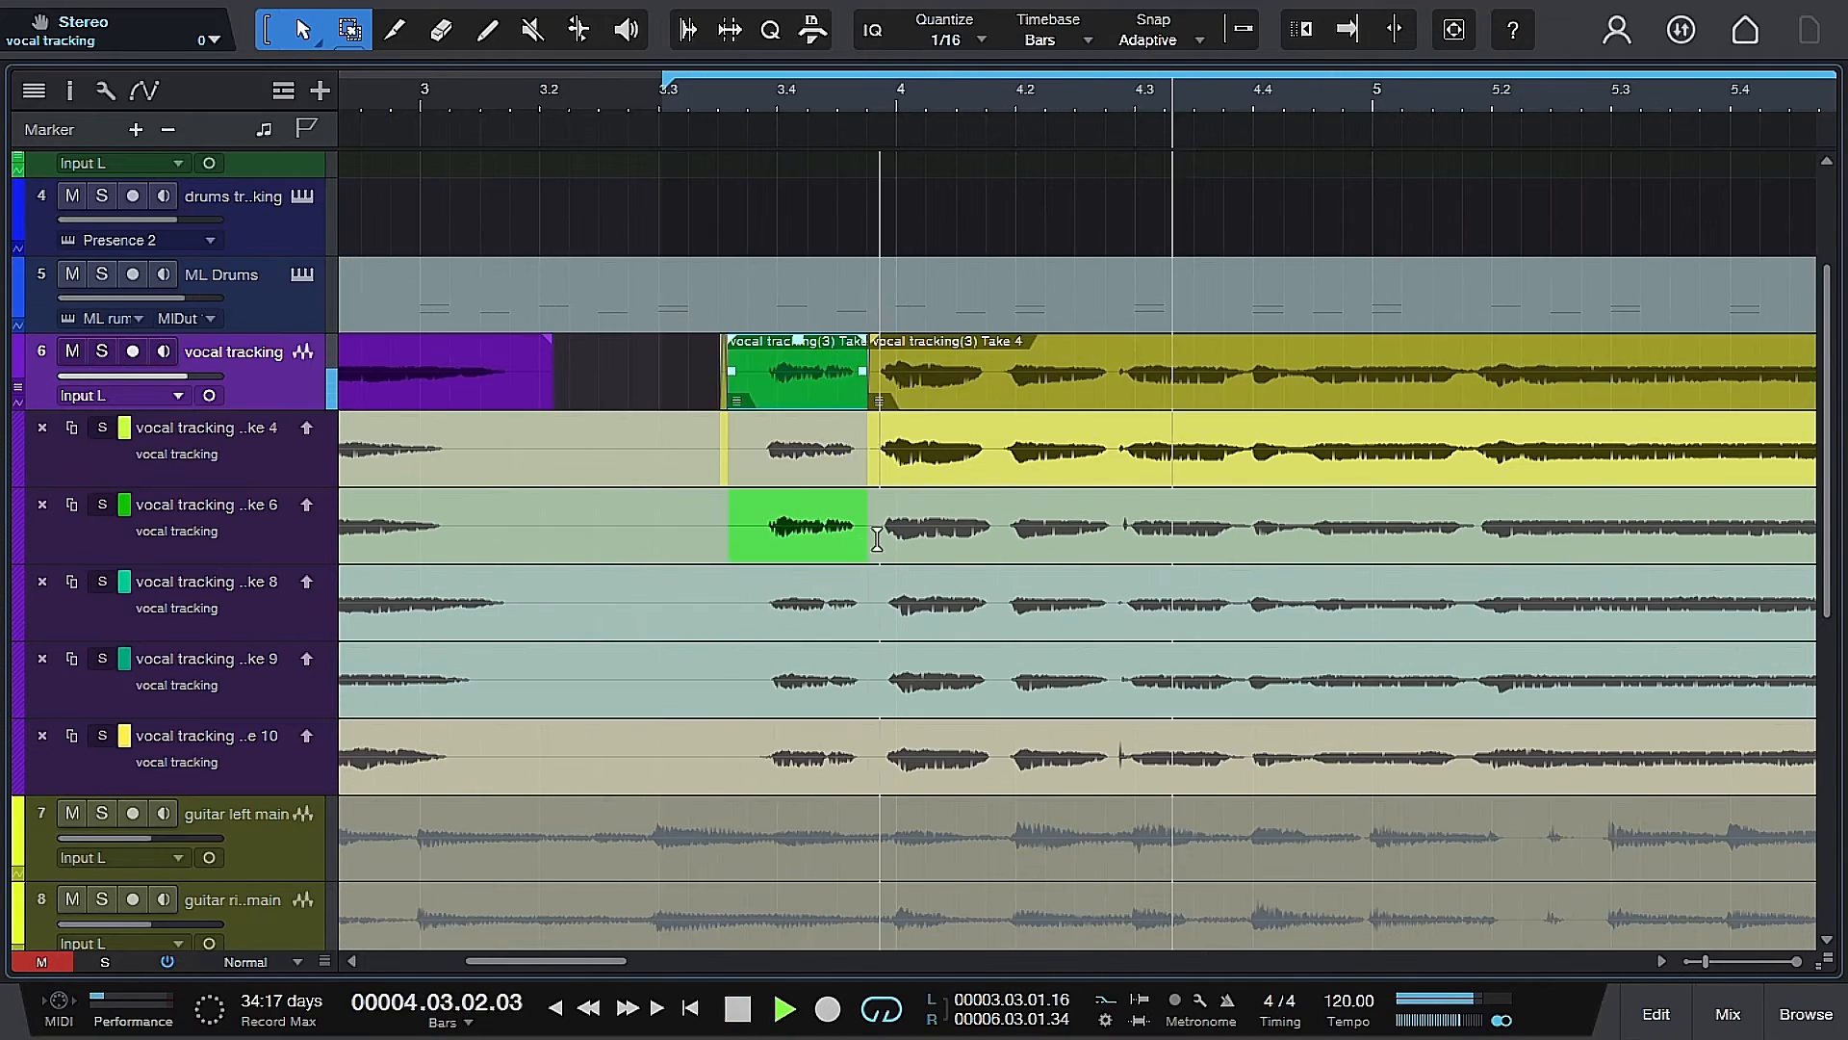
drag(1000, 532, 1488, 532)
drag(999, 756, 1465, 756)
drag(1000, 530, 1482, 529)
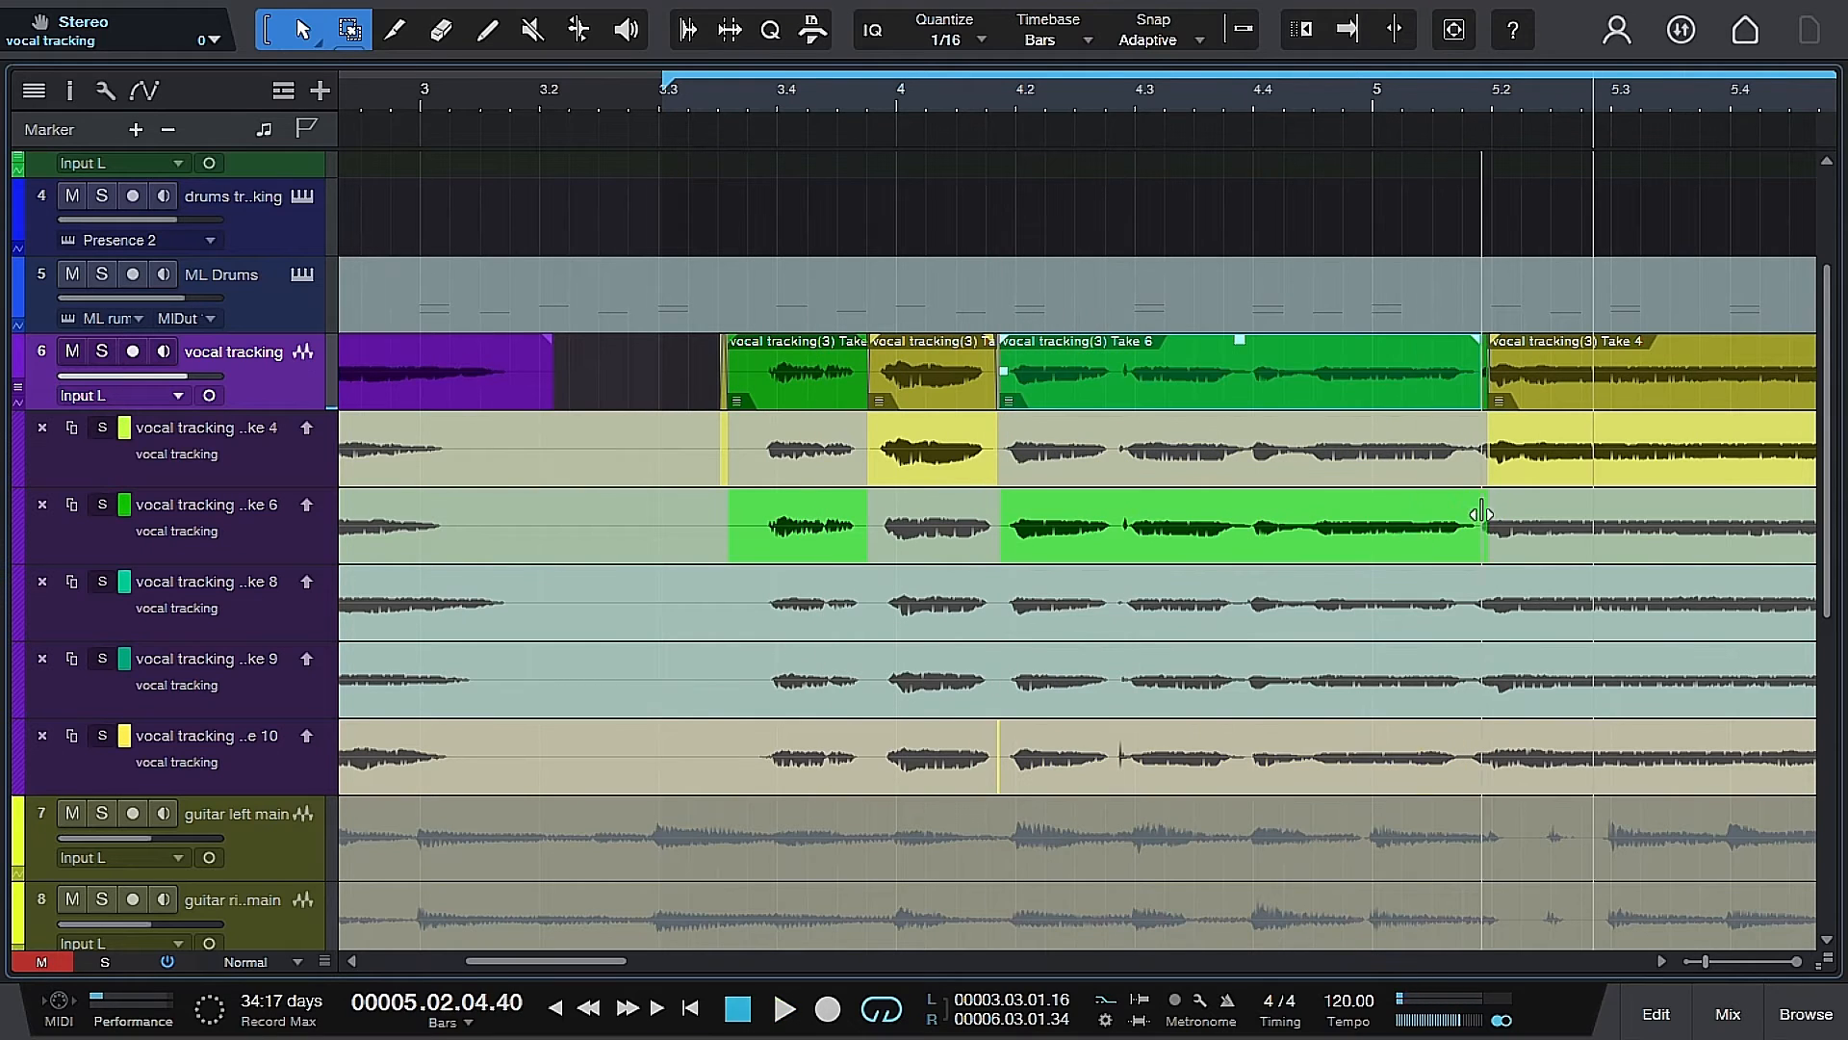
drag(1113, 756, 1251, 756)
Audition Takes 6, 8, 9 and 10 in turn for the closing held note of the second vocal phrase.
drag(597, 960, 668, 961)
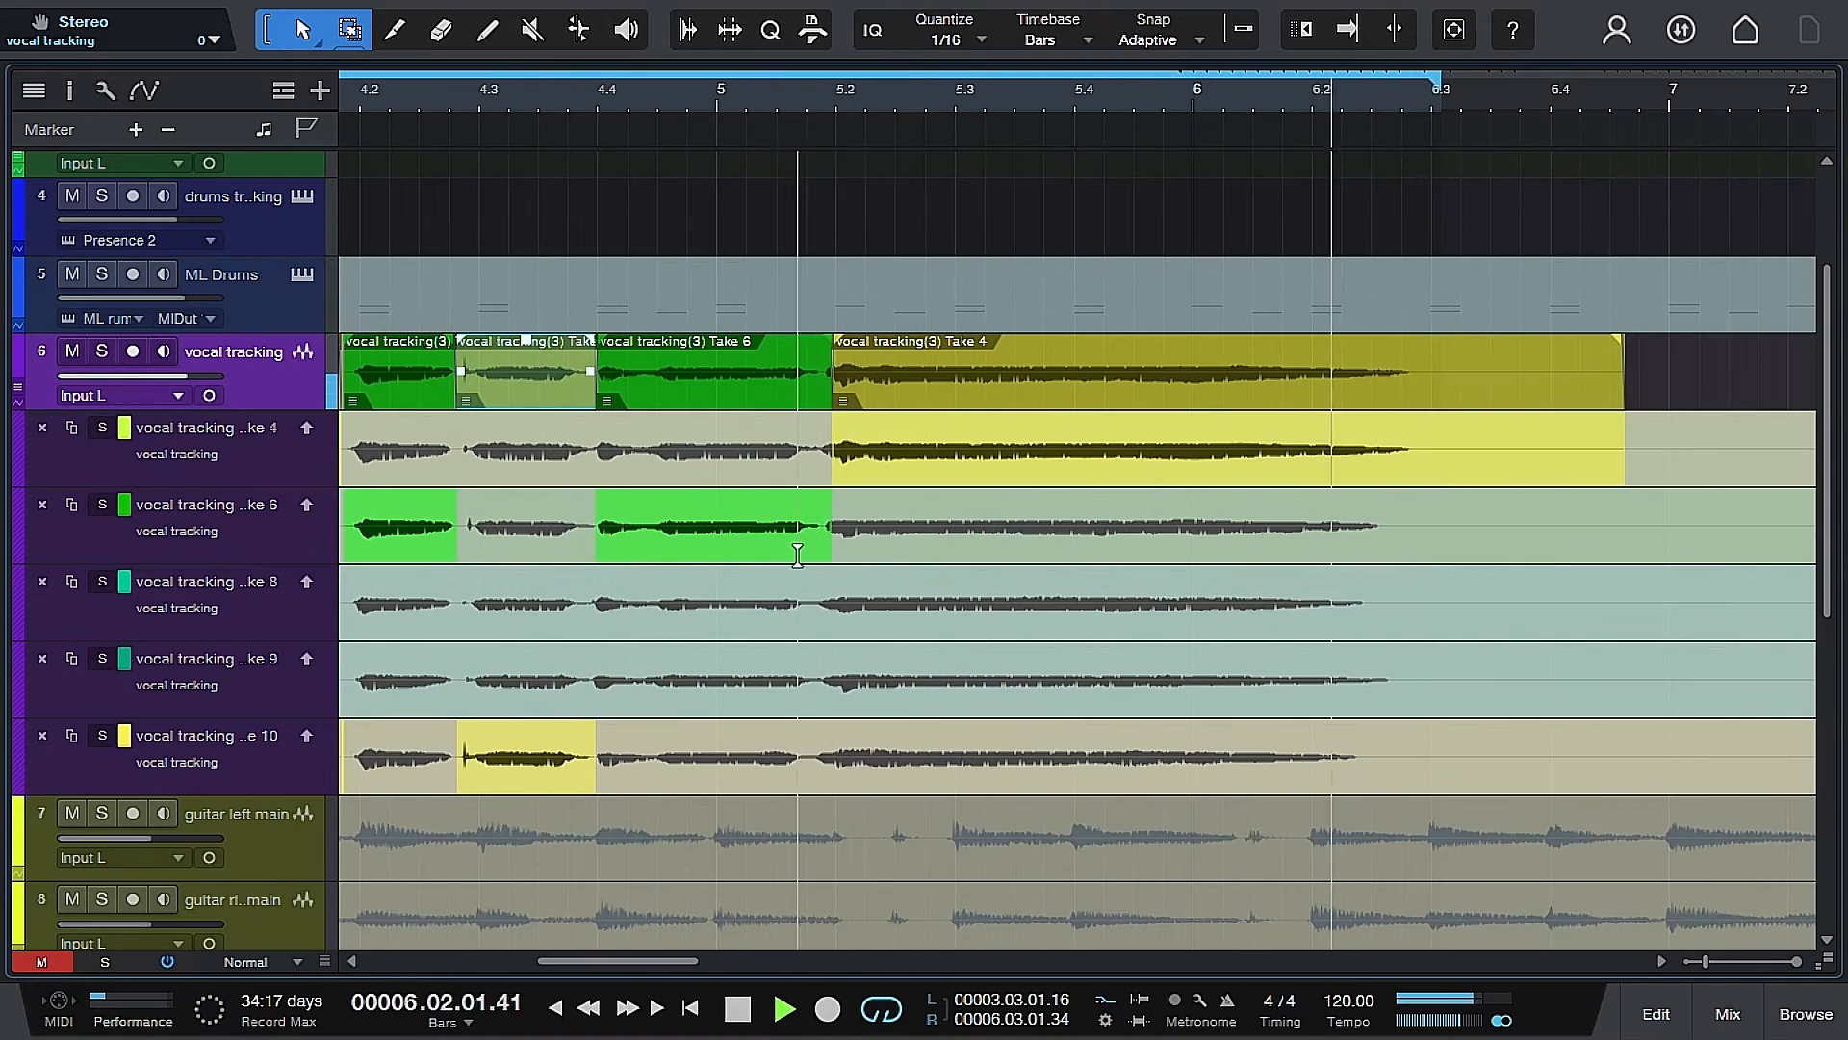
drag(817, 532, 1630, 531)
drag(813, 592, 1629, 596)
drag(812, 672, 1617, 672)
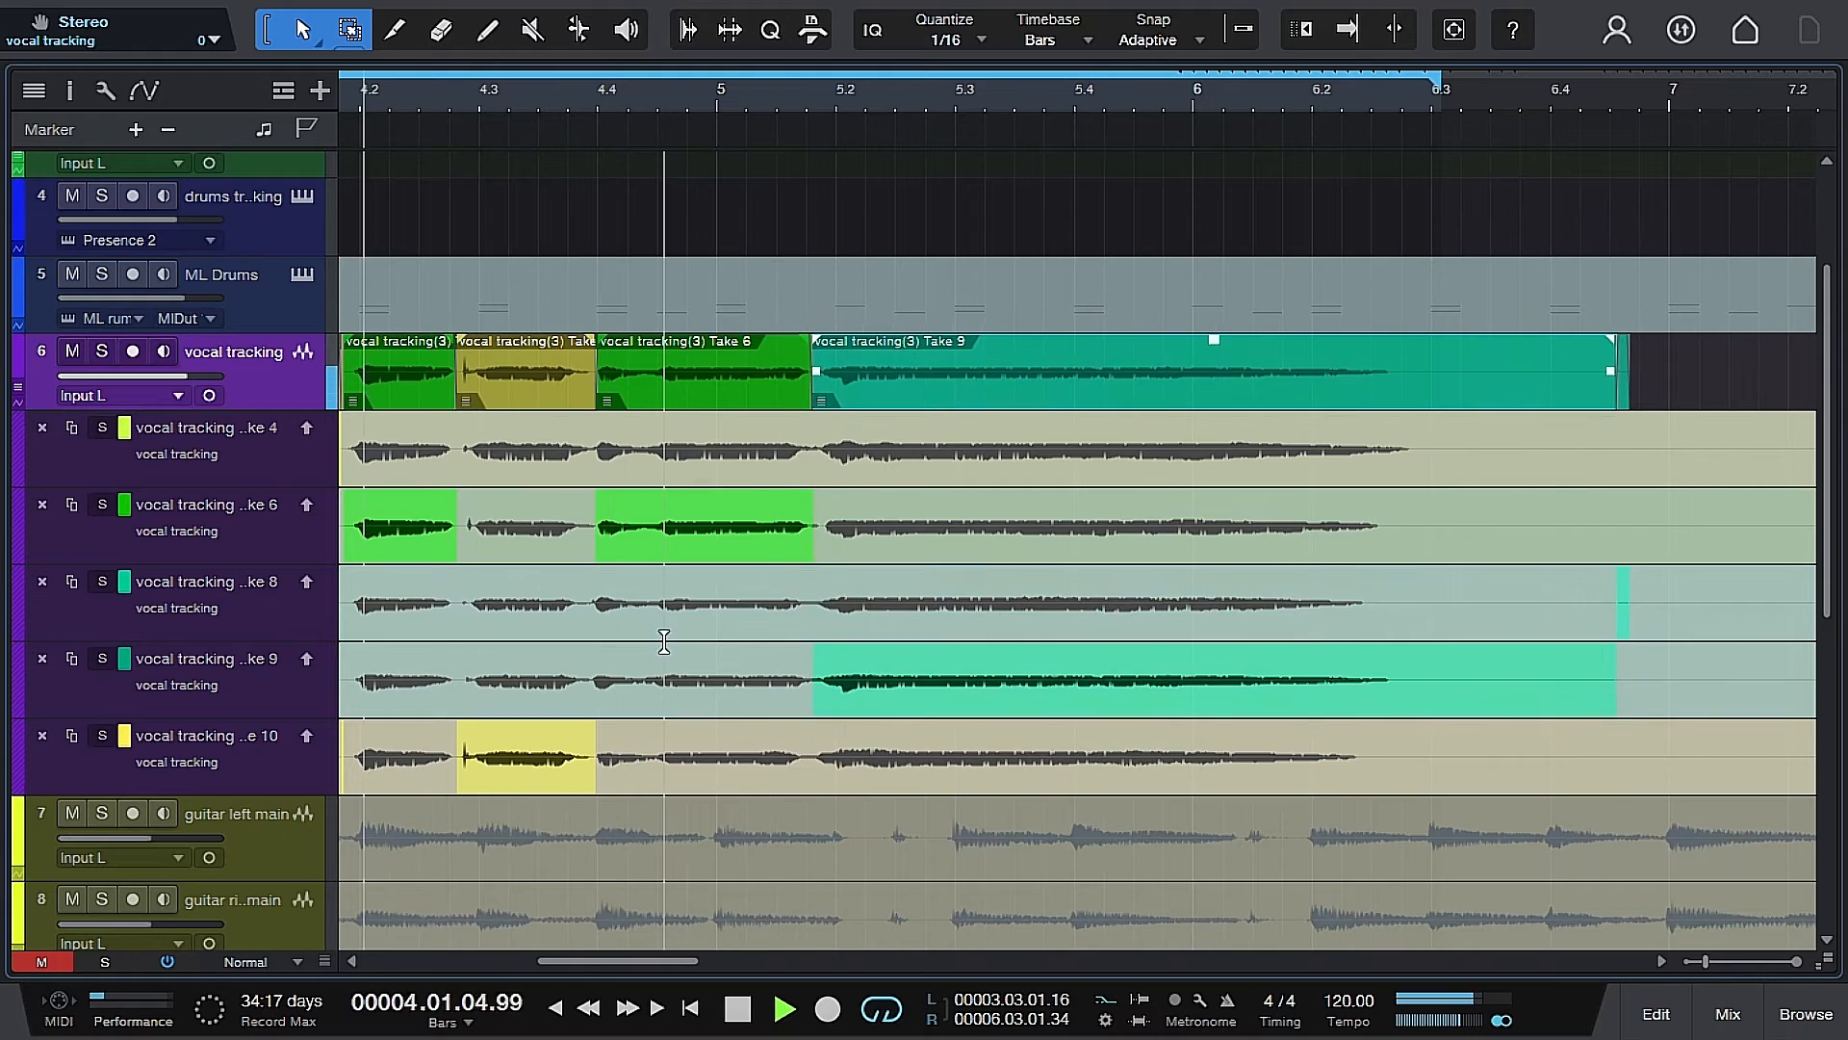
drag(813, 746, 1701, 741)
Use Take 4 for the second phrase's closing held note and fine-tune its boundary with Take 6 just before beat 5.2.
drag(812, 447, 1774, 448)
scroll(807, 472, up, 5)
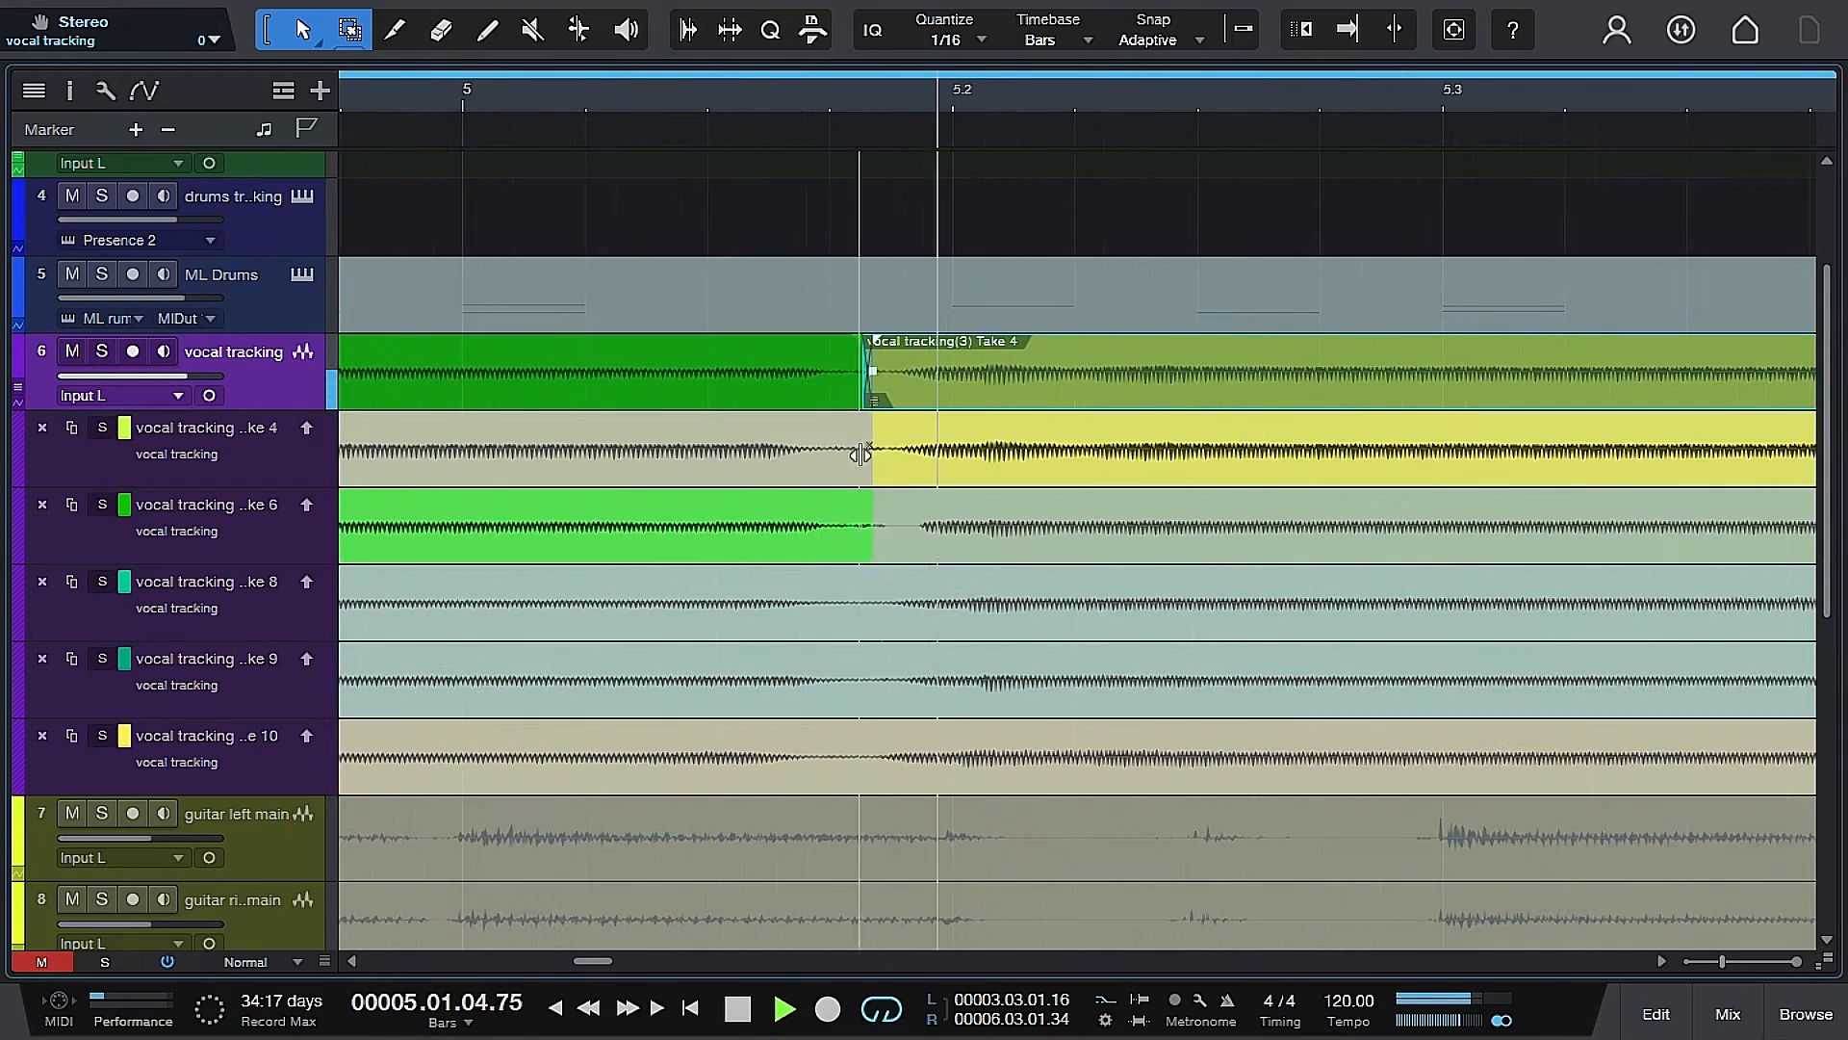
drag(867, 459, 905, 460)
Stop playback, select all the comped pieces of the second vocal phrase and merge them with Bounce Selection.
scroll(695, 568, down, 7)
scroll(616, 627, down, 5)
key(space)
drag(726, 394, 485, 383)
right_click(585, 389)
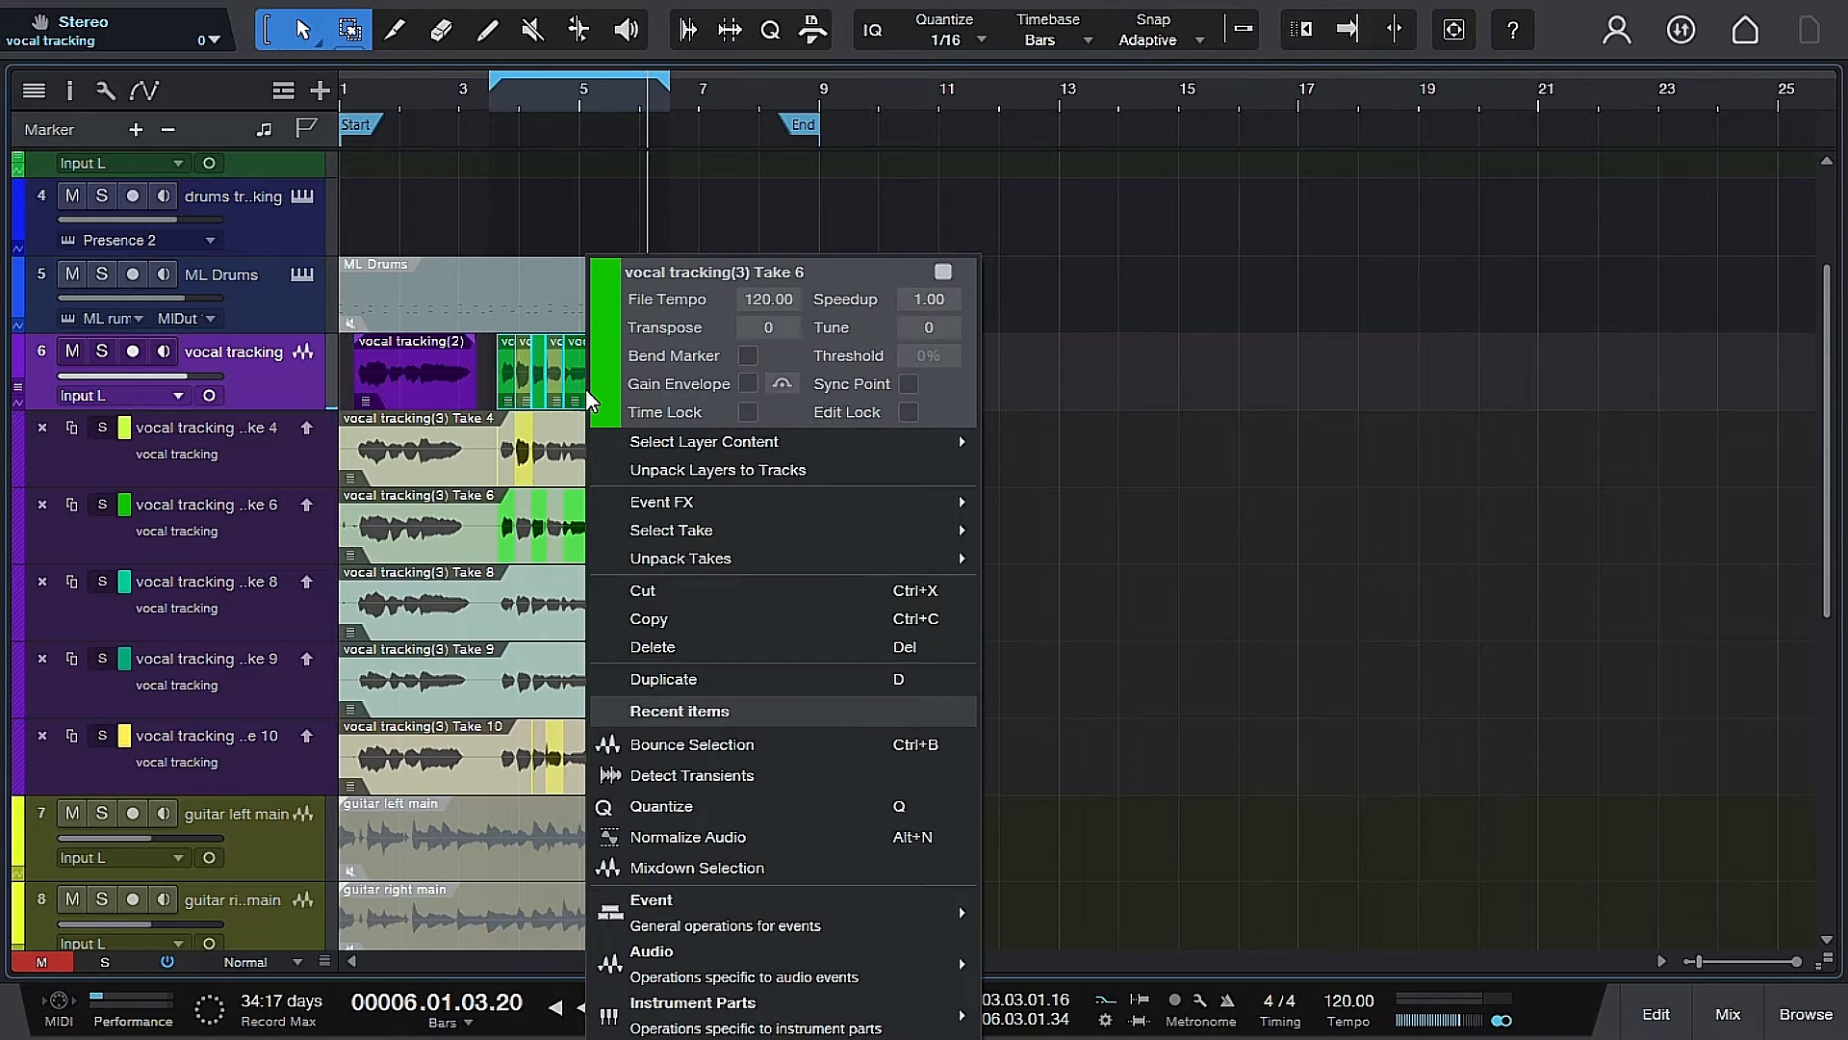
click(696, 745)
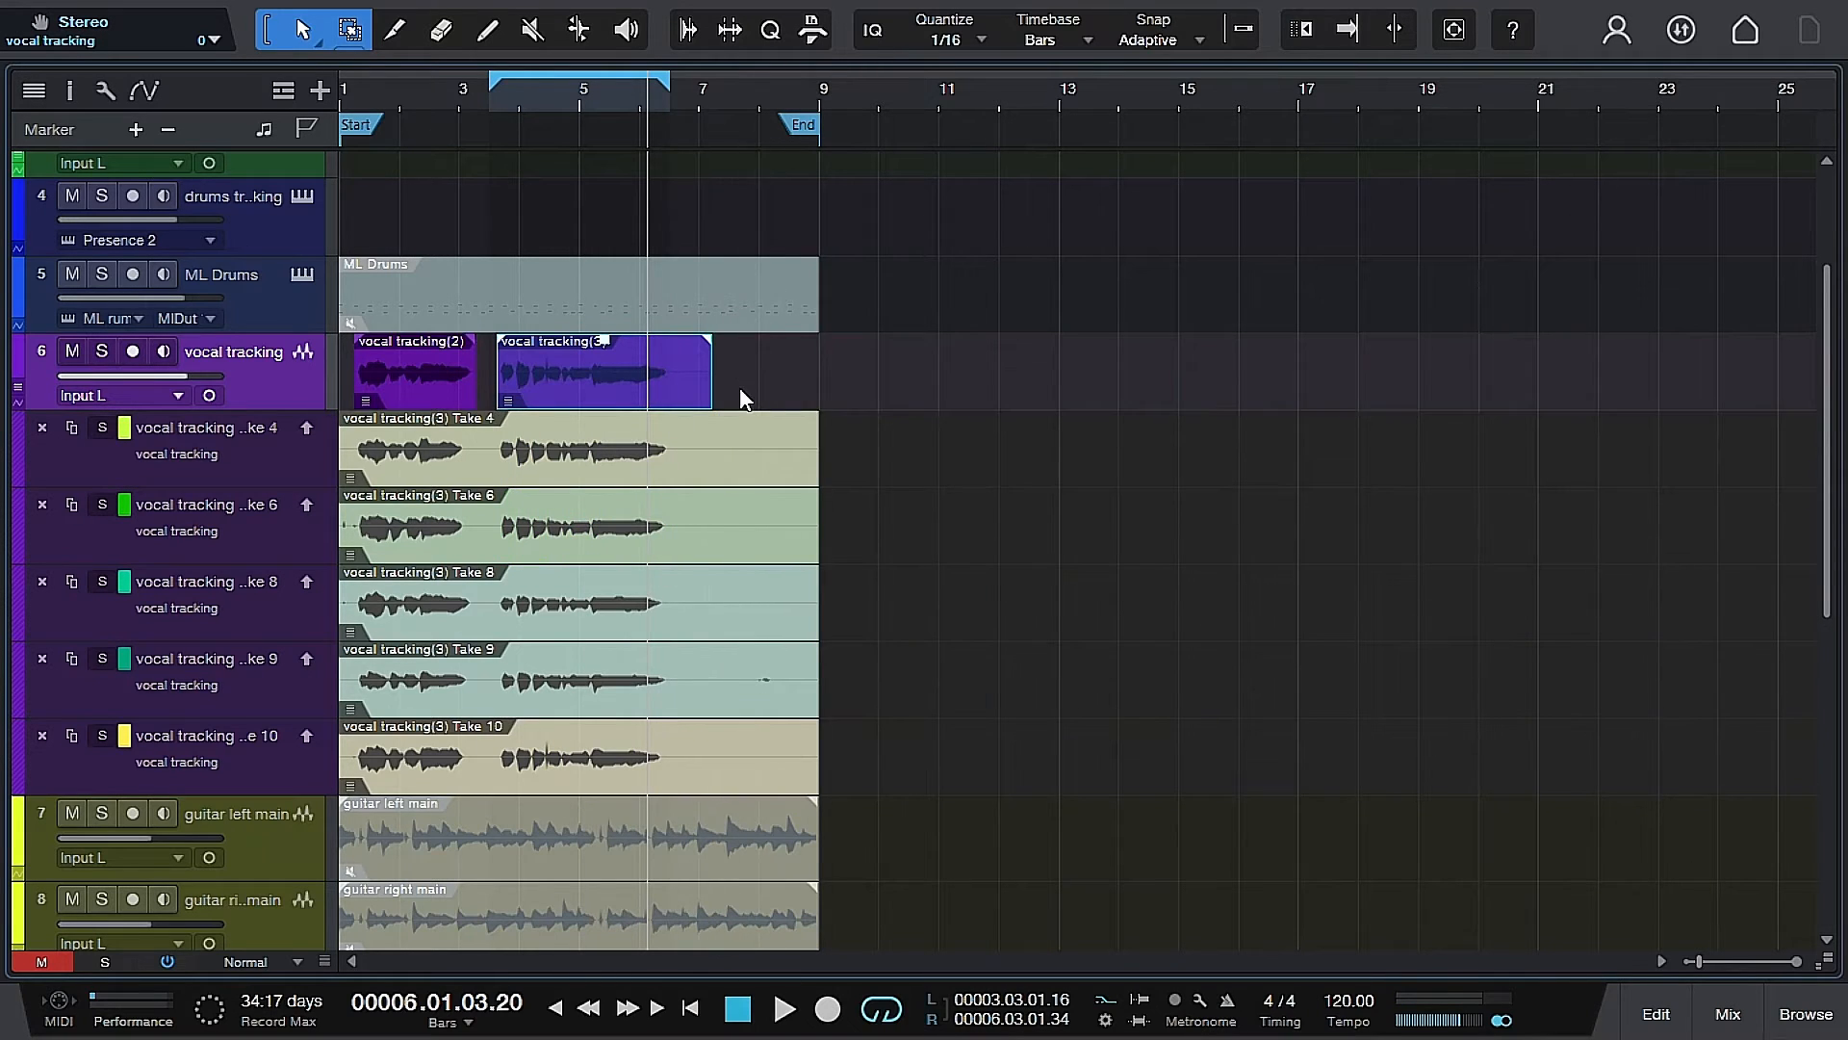
Select both comped vocal phrases and merge them into one event with Bounce Selection.
click(713, 391)
drag(713, 391, 387, 383)
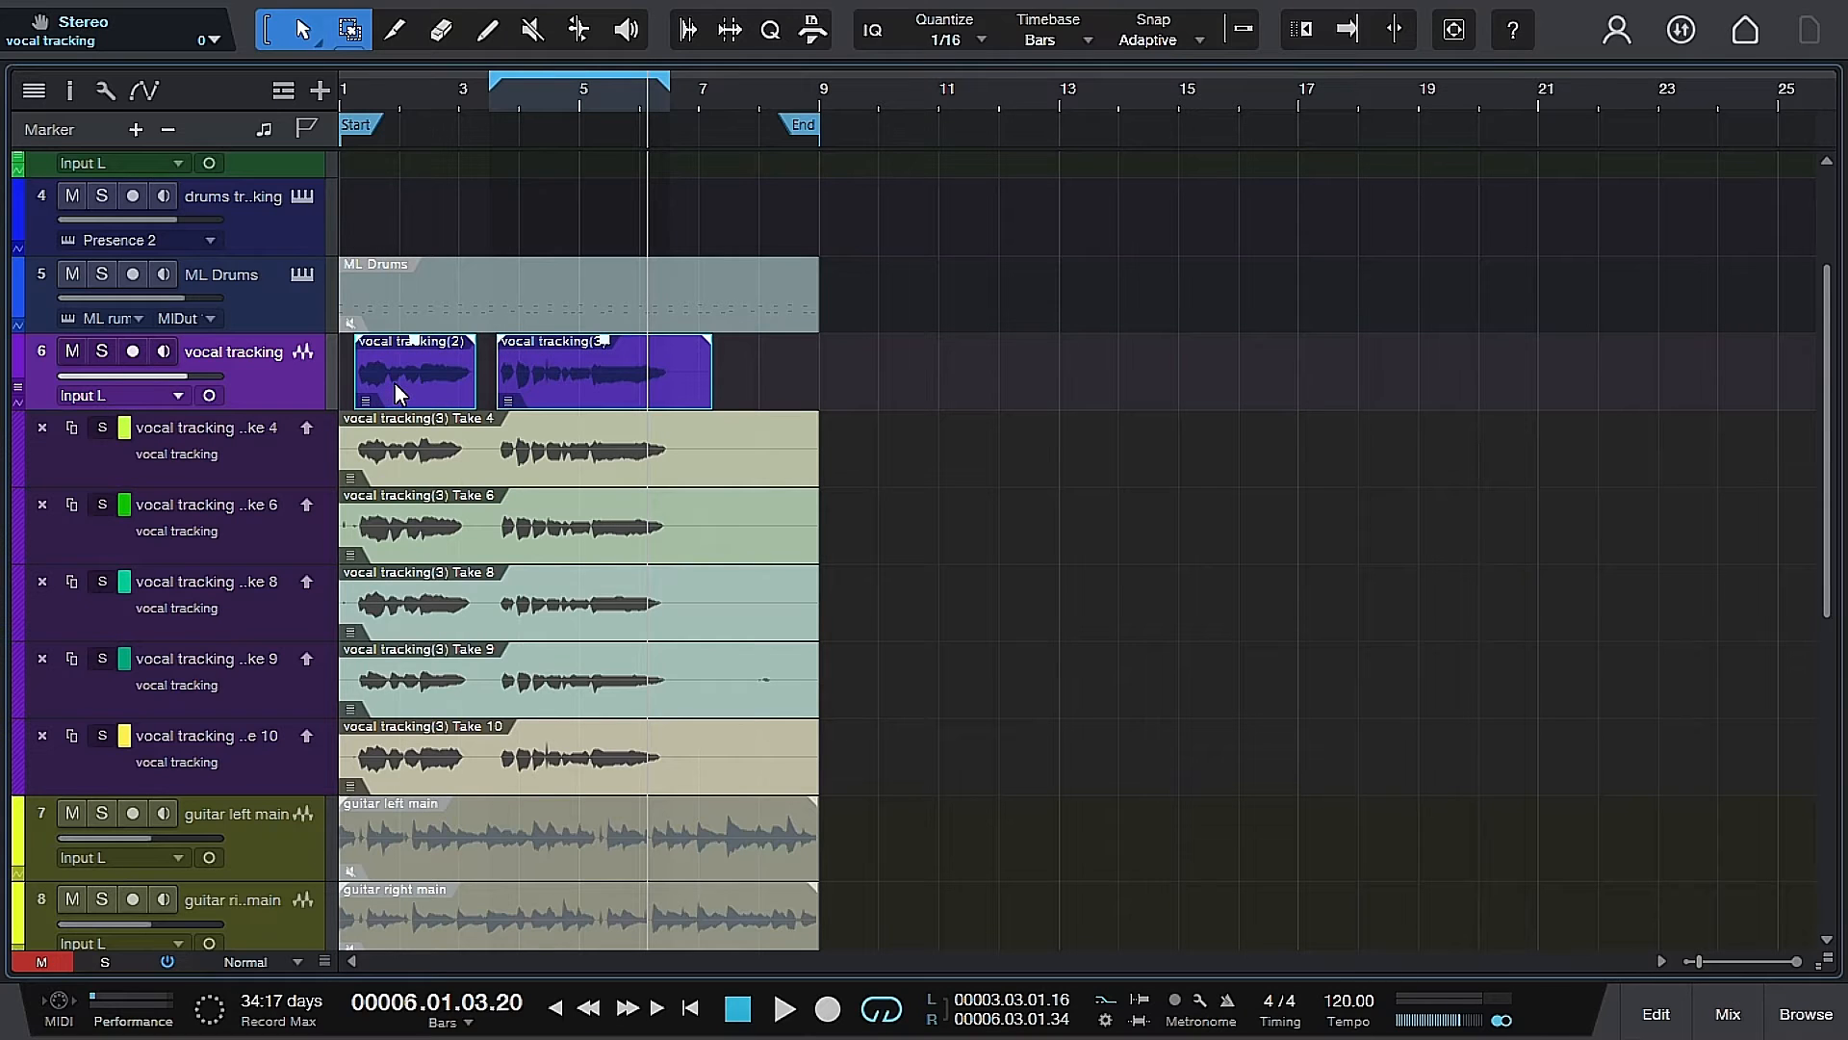
right_click(395, 383)
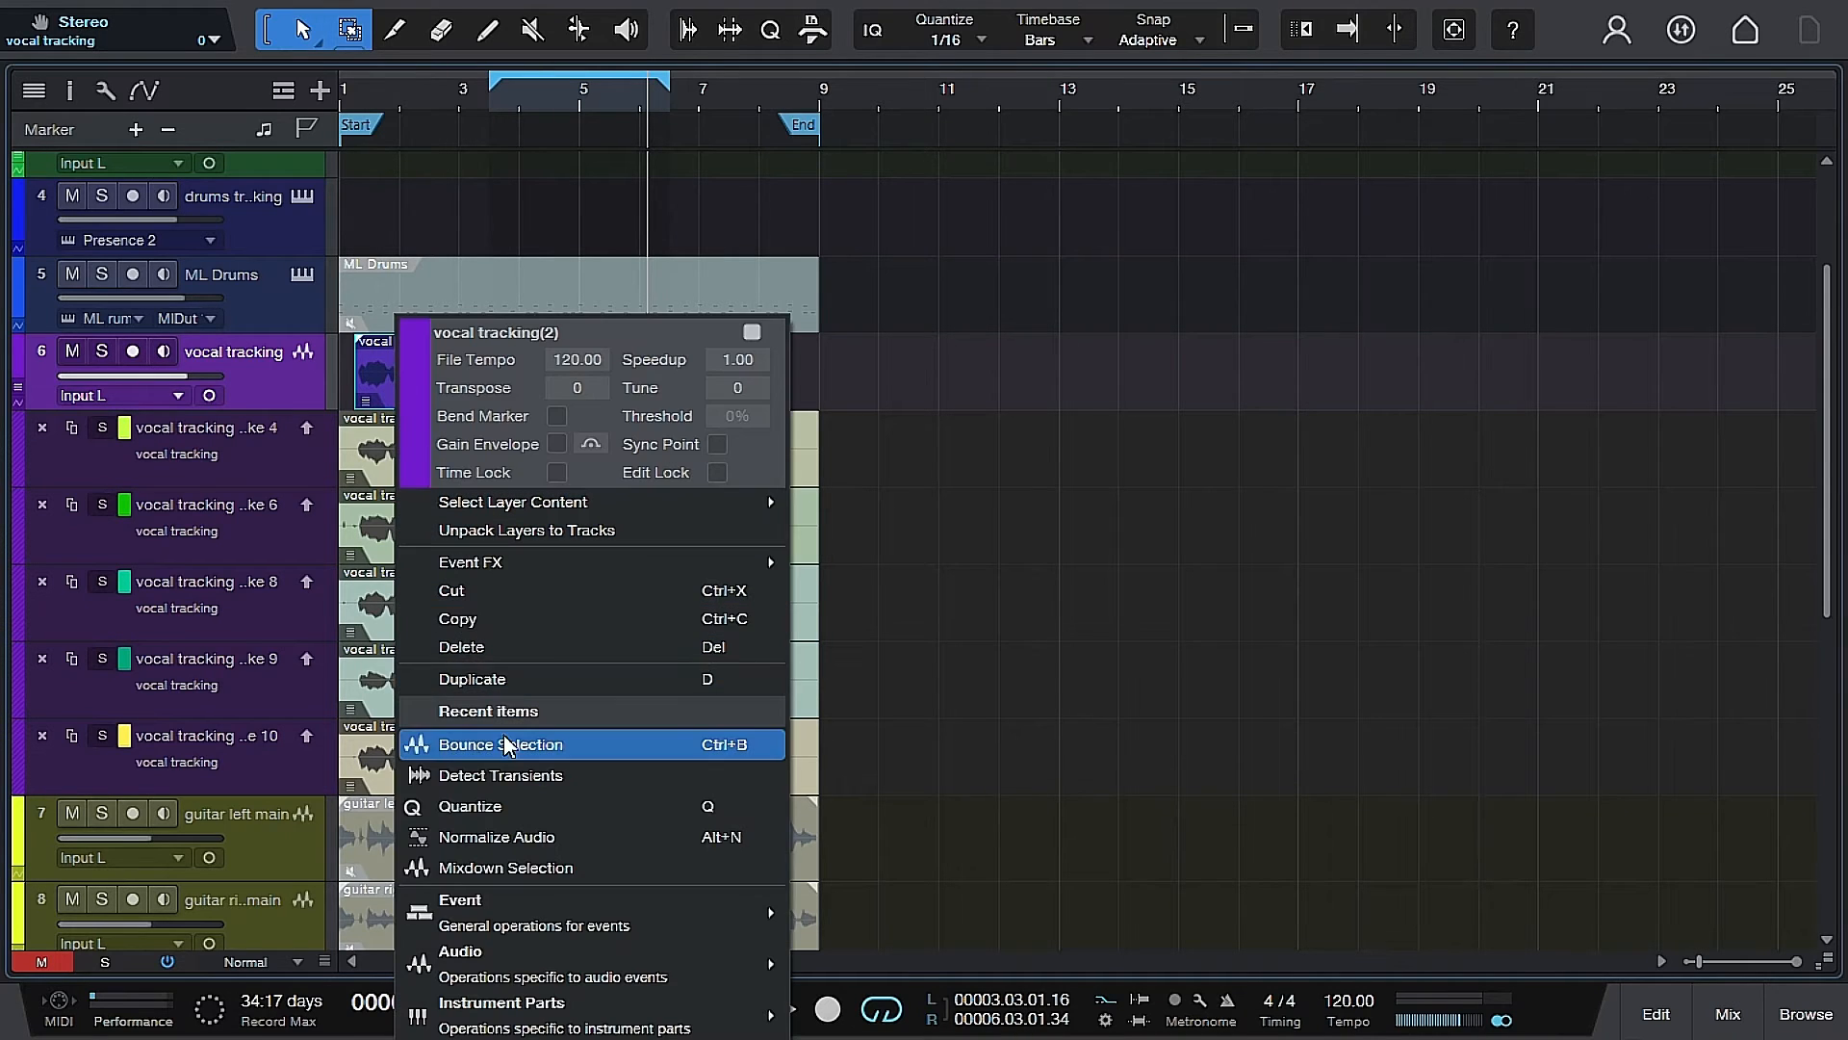
click(503, 745)
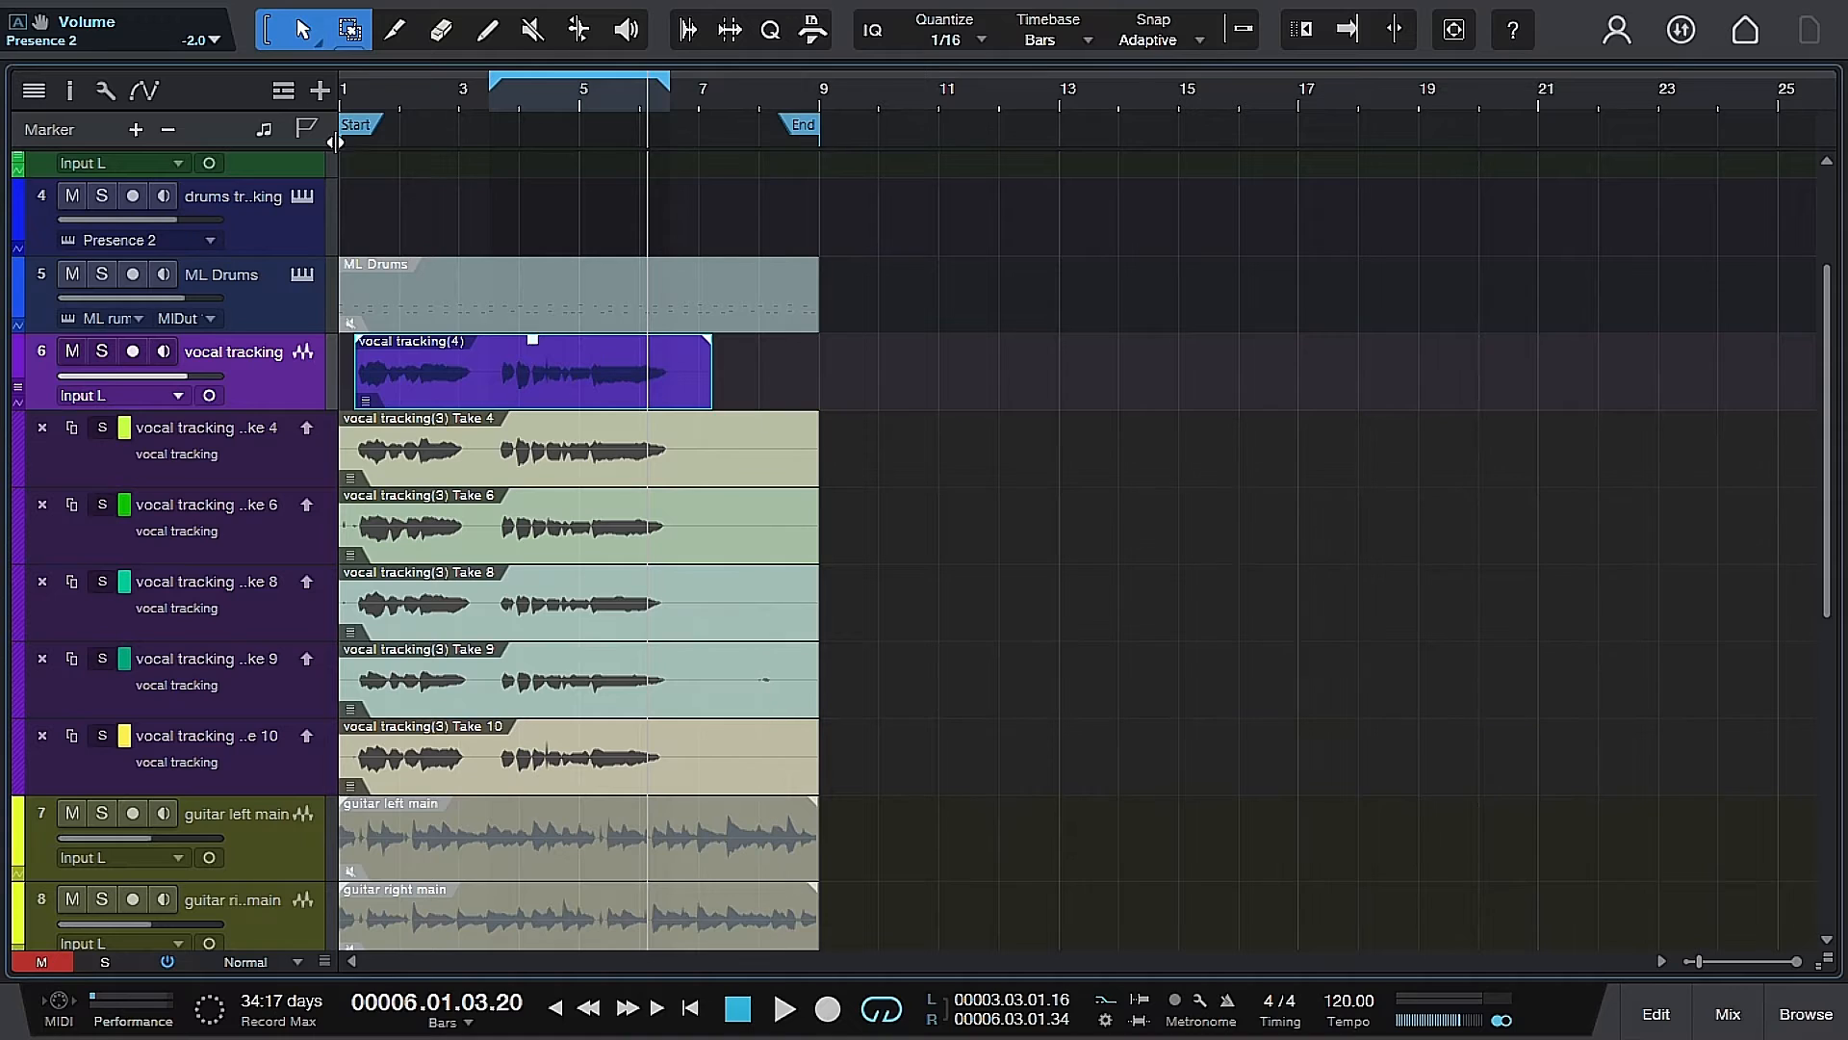
Extend the loop range to run exactly from bar 1 to bar 9, with snapping enabled.
drag(498, 87, 342, 86)
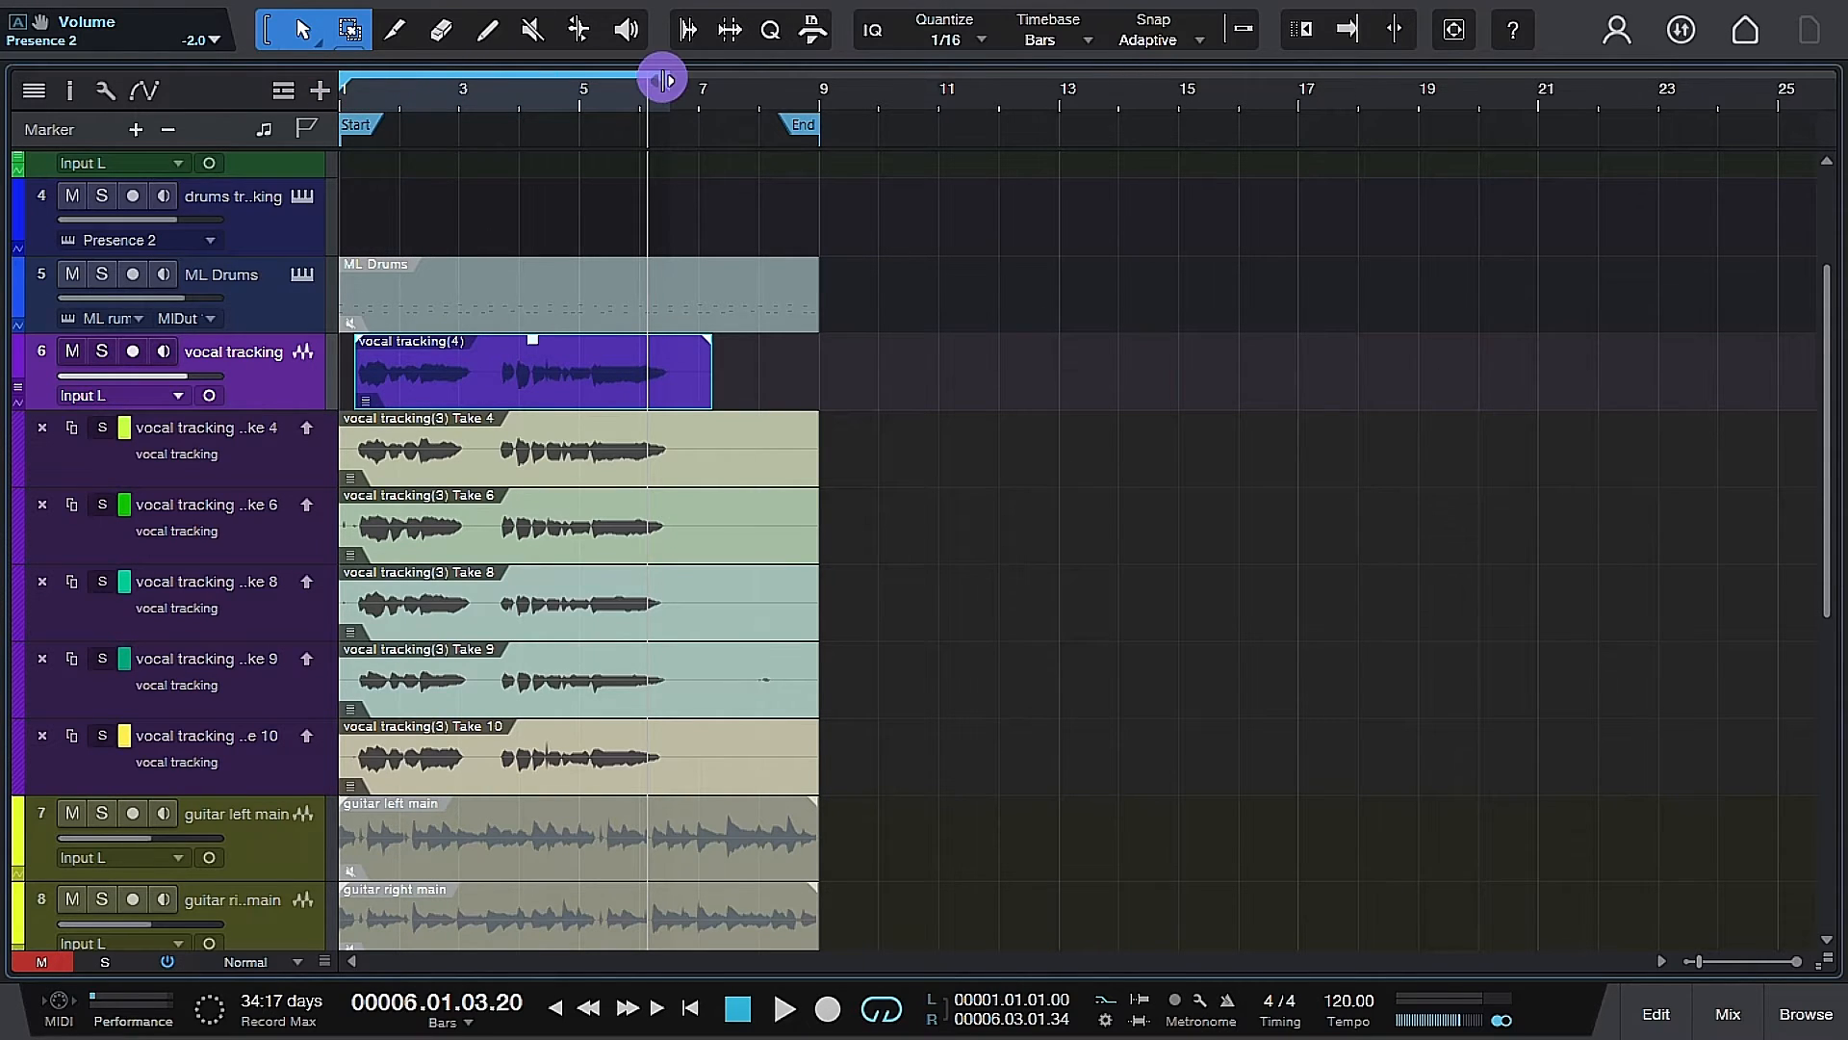
drag(664, 80, 820, 77)
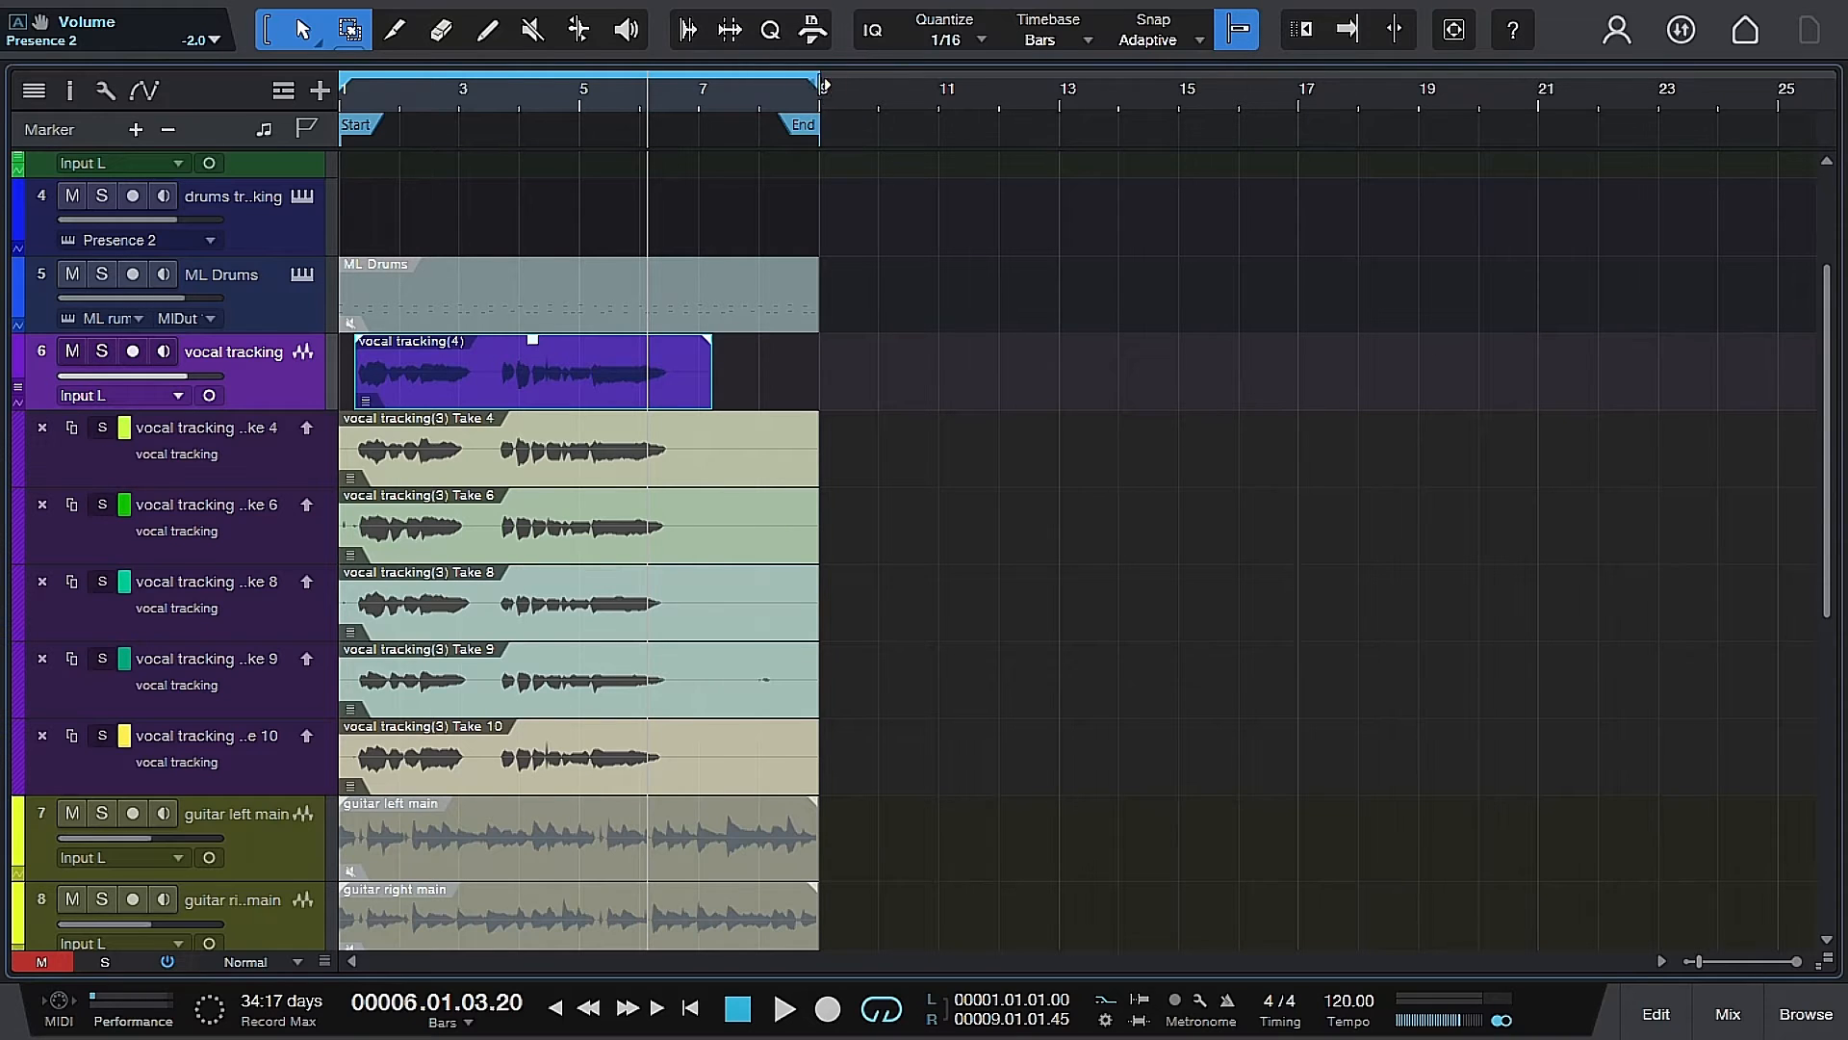
drag(823, 85, 820, 77)
drag(345, 77, 342, 77)
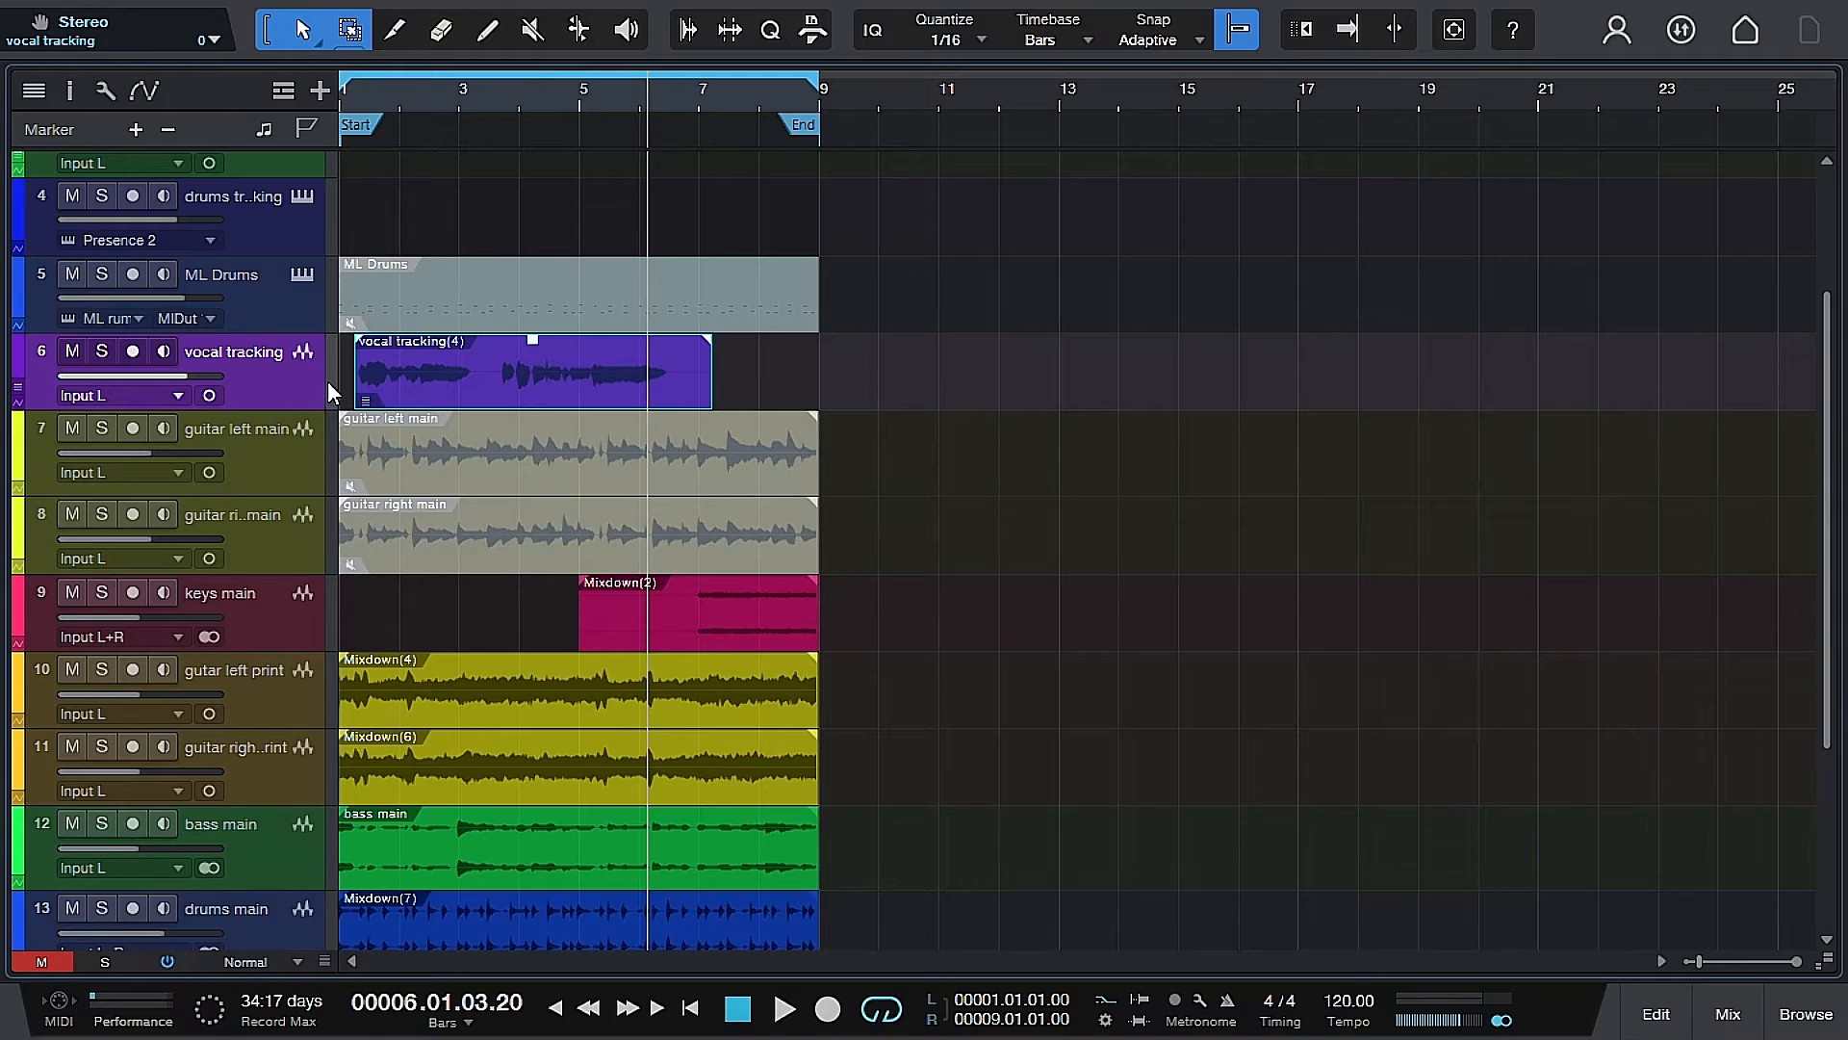
Delete the bounced comp event from the vocal tracking track, leaving the recorded takes in their layers.
scroll(495, 386, down, 4)
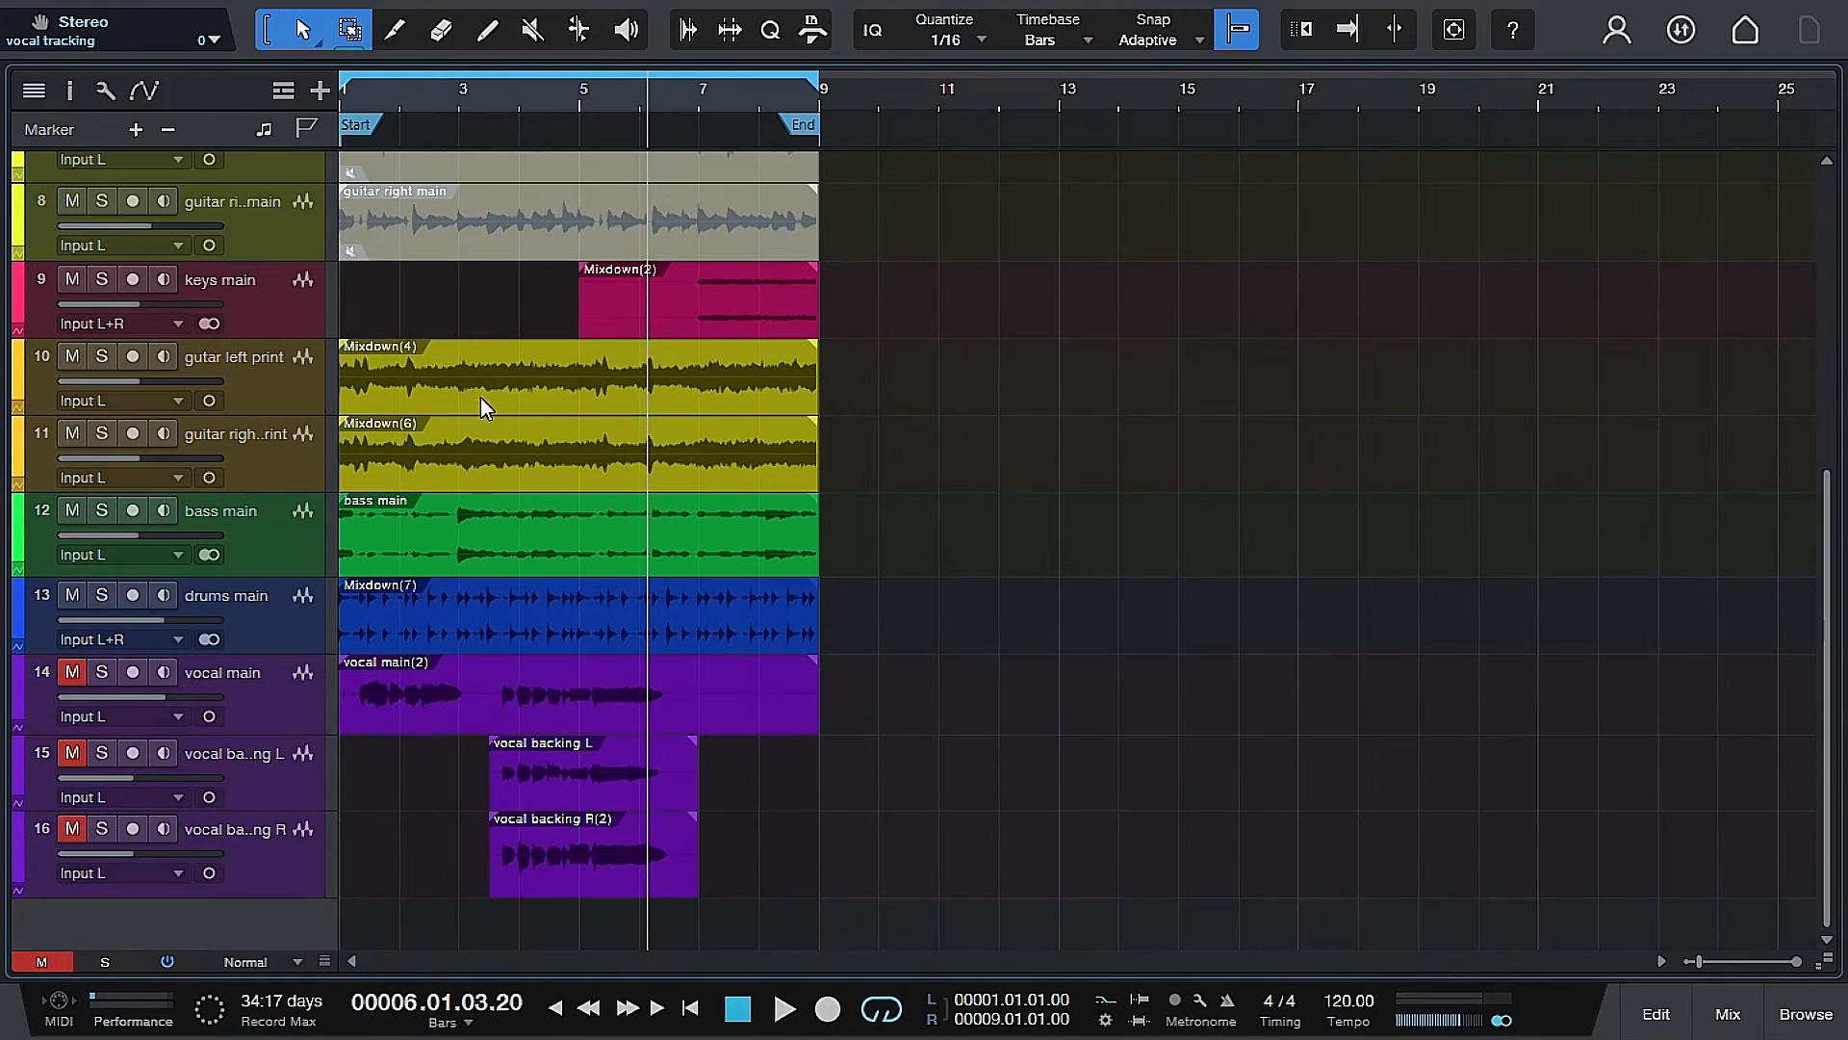
click(208, 711)
scroll(648, 687, up, 2)
scroll(647, 687, up, 5)
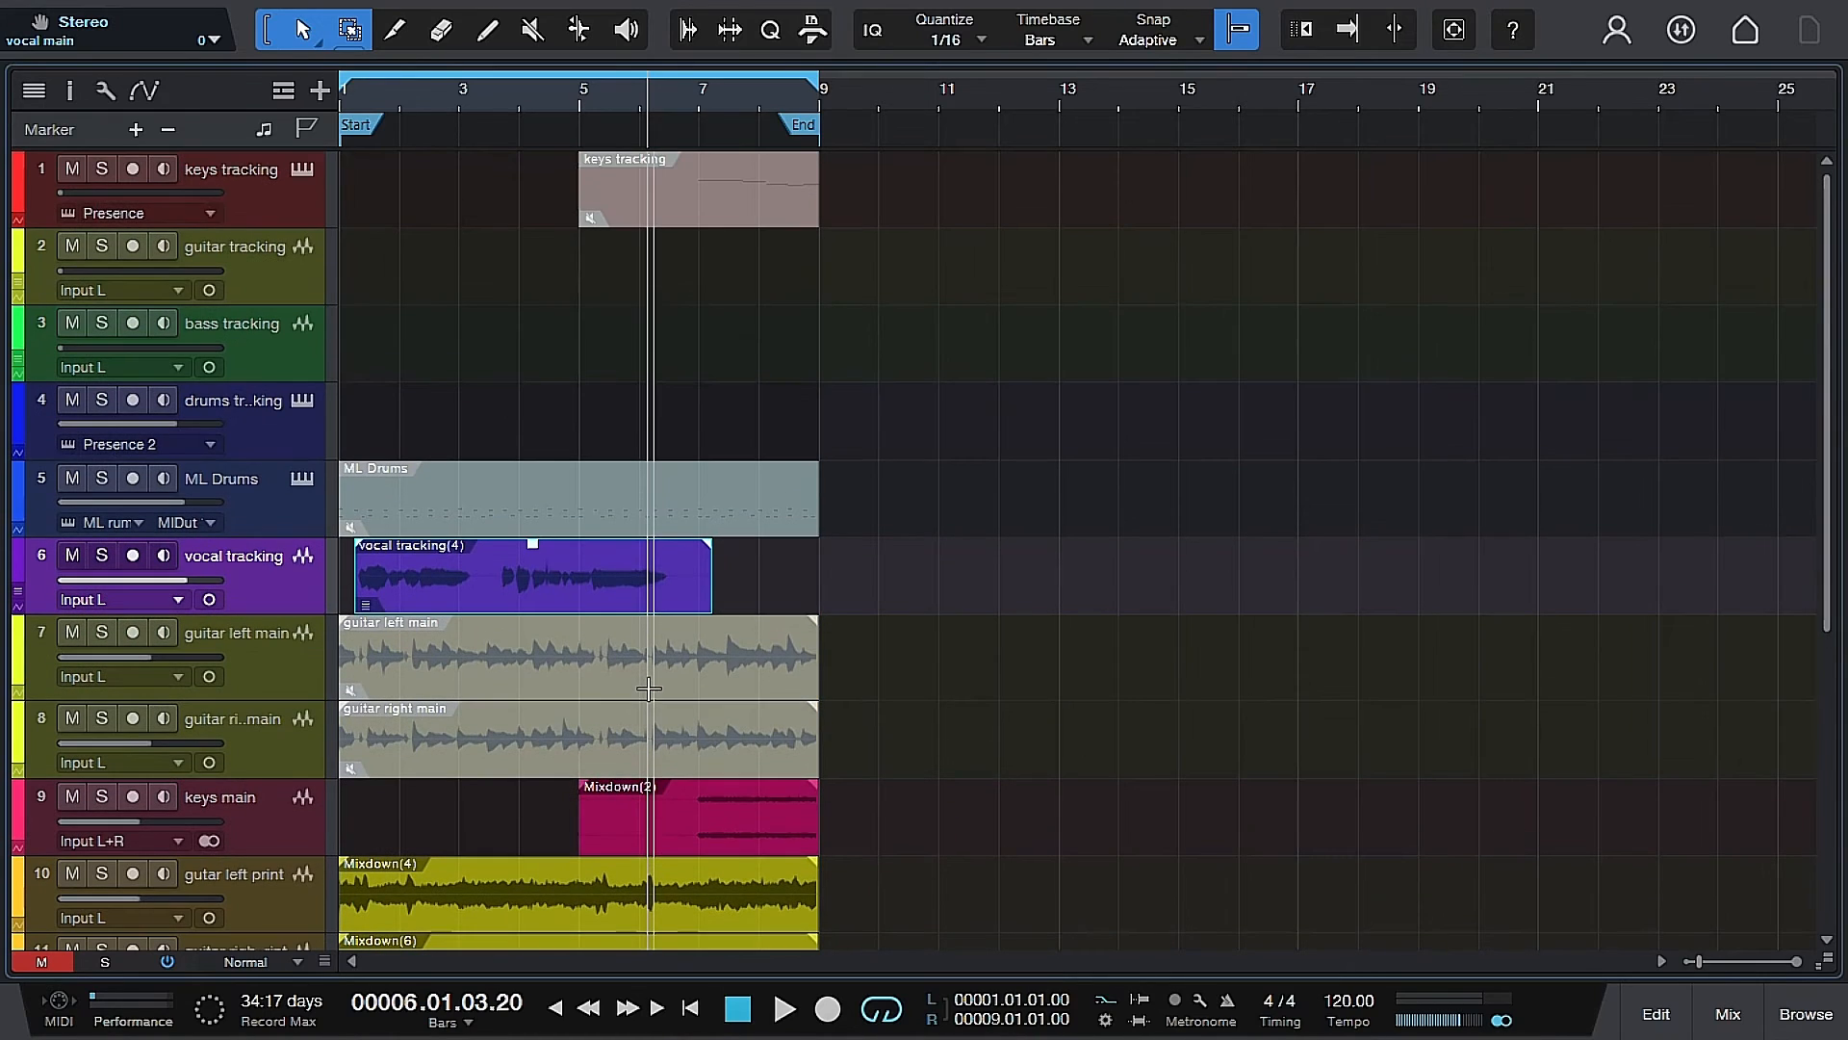
right_click(489, 586)
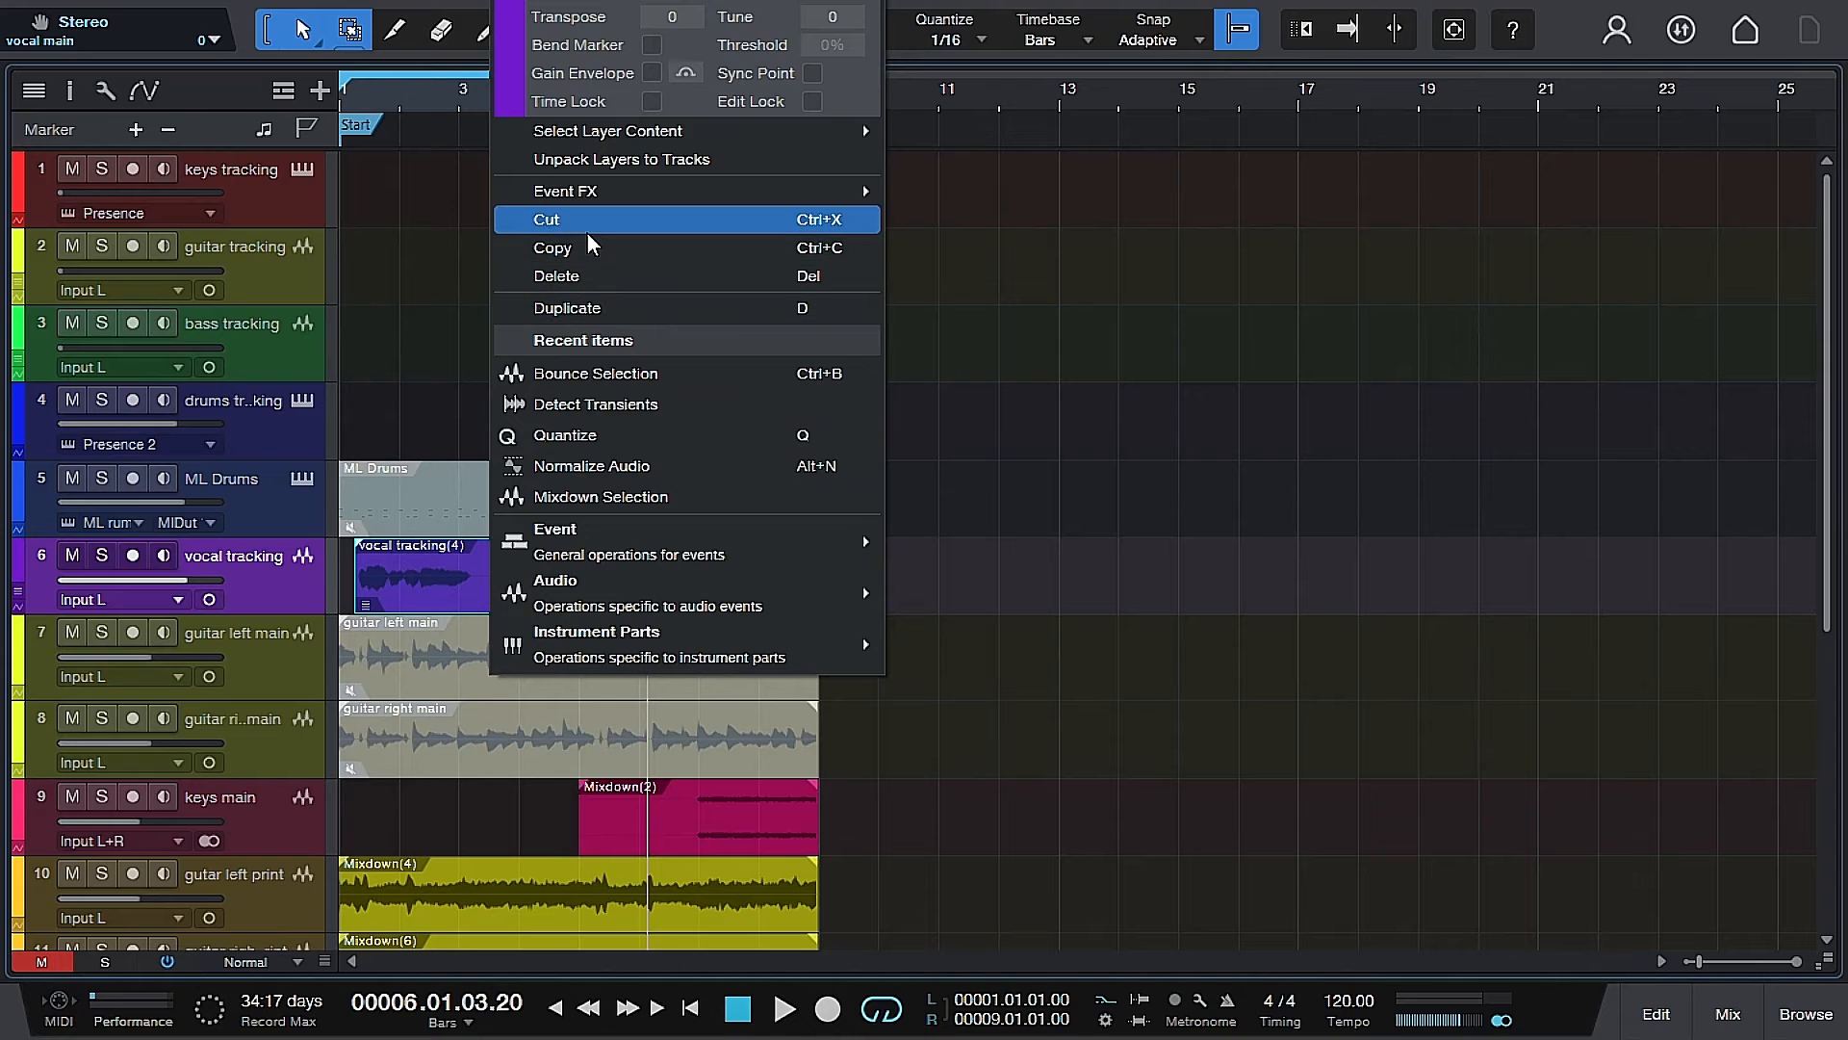
click(587, 266)
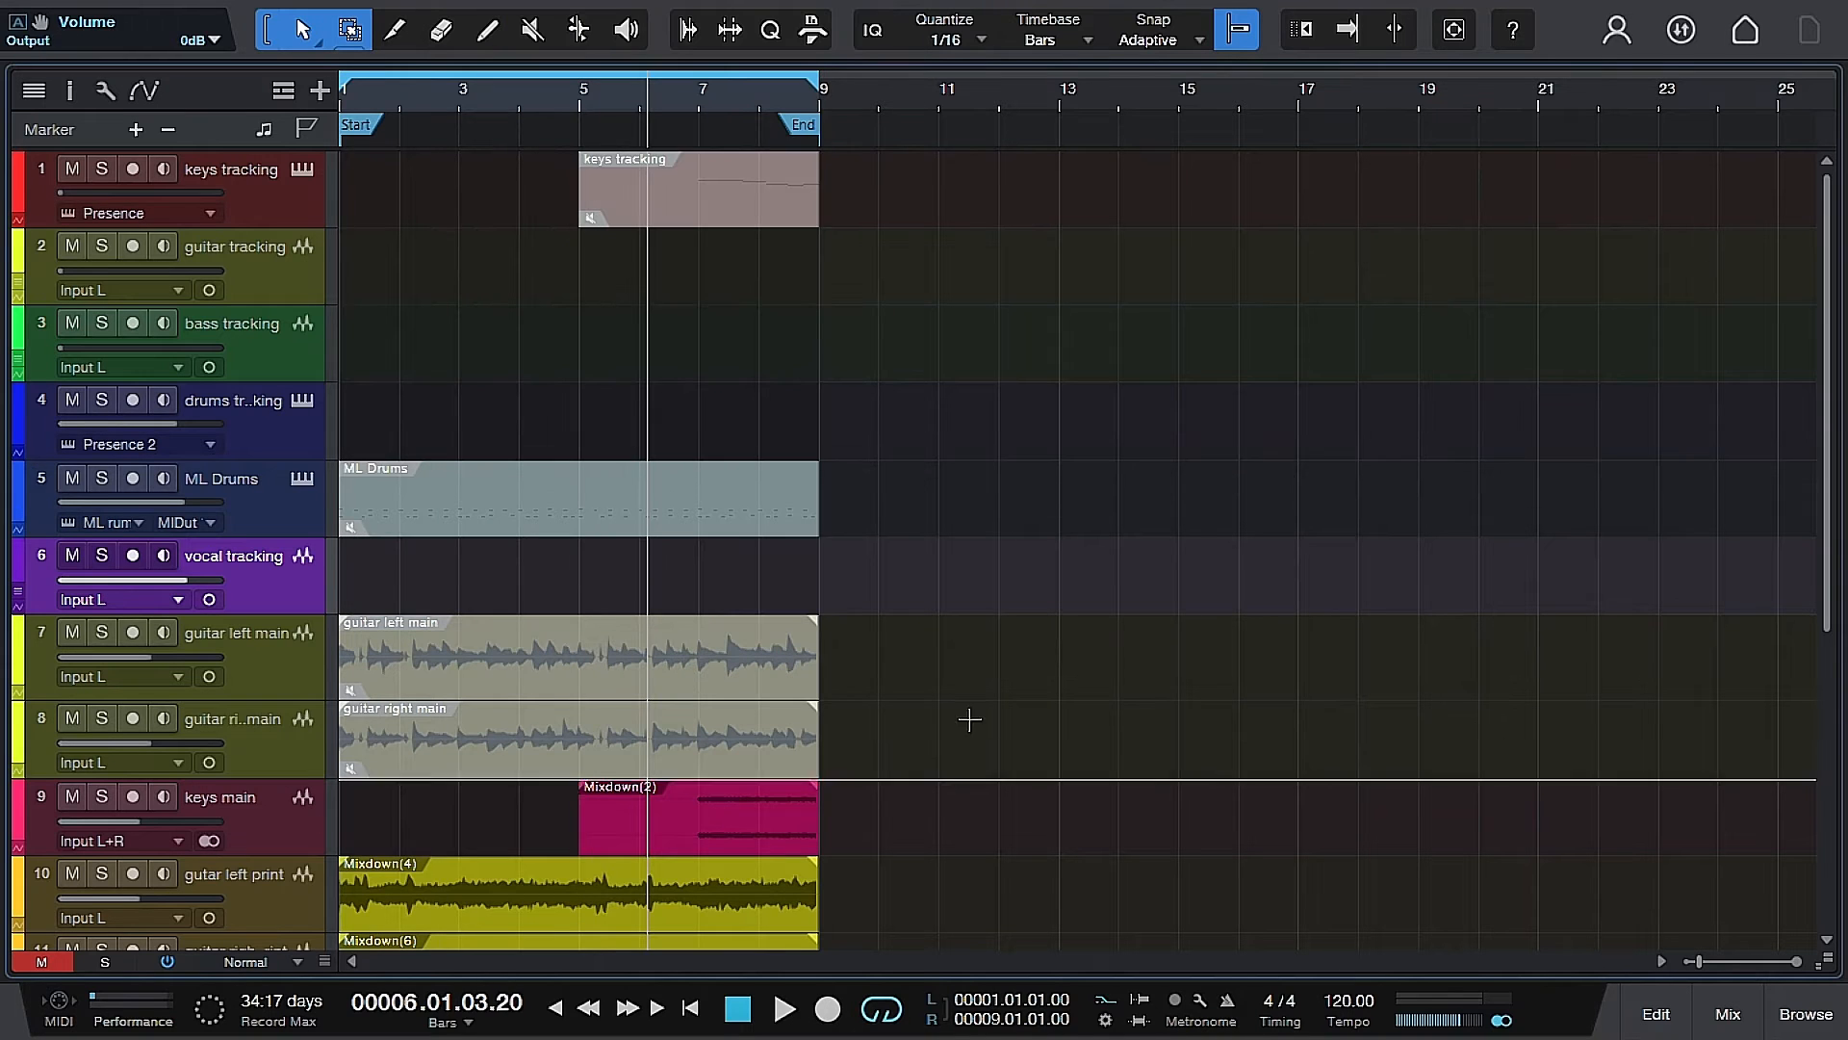
Insert Auto-Tune Access after Channel Strip on the vocal tracking channel in the mixer.
click(1761, 1013)
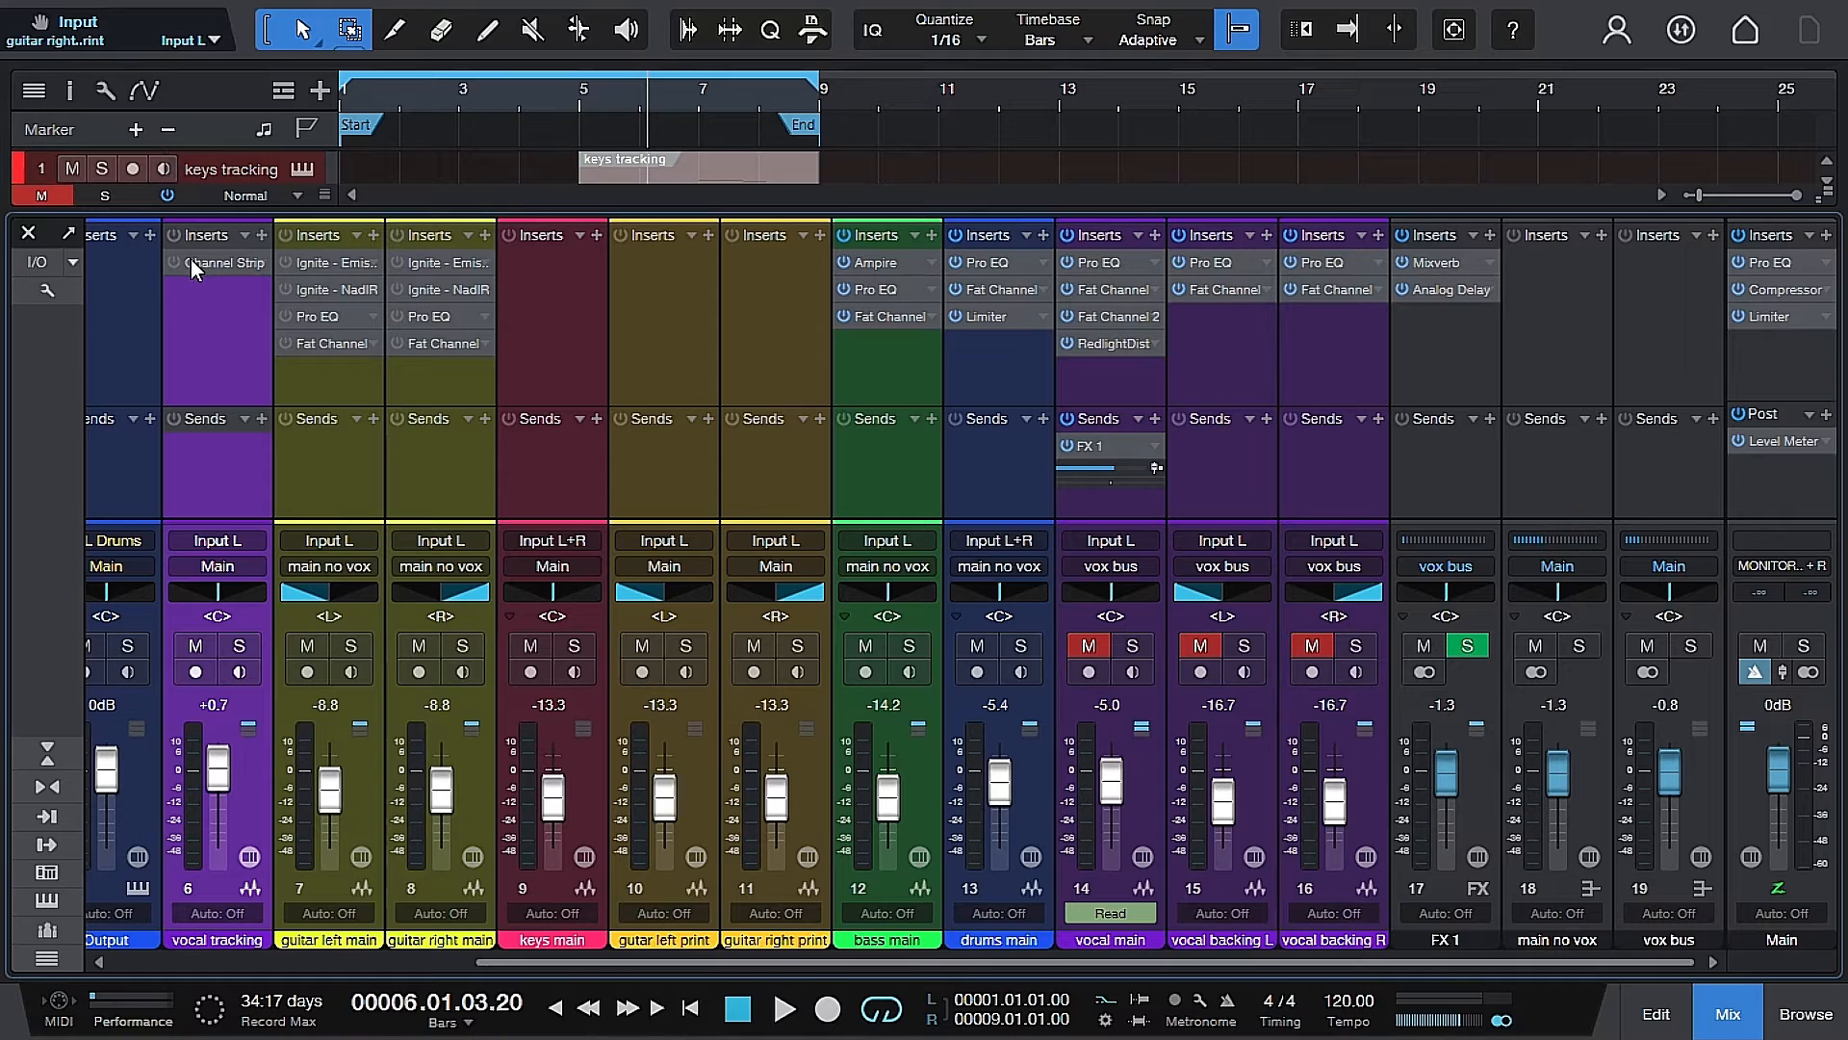
click(260, 236)
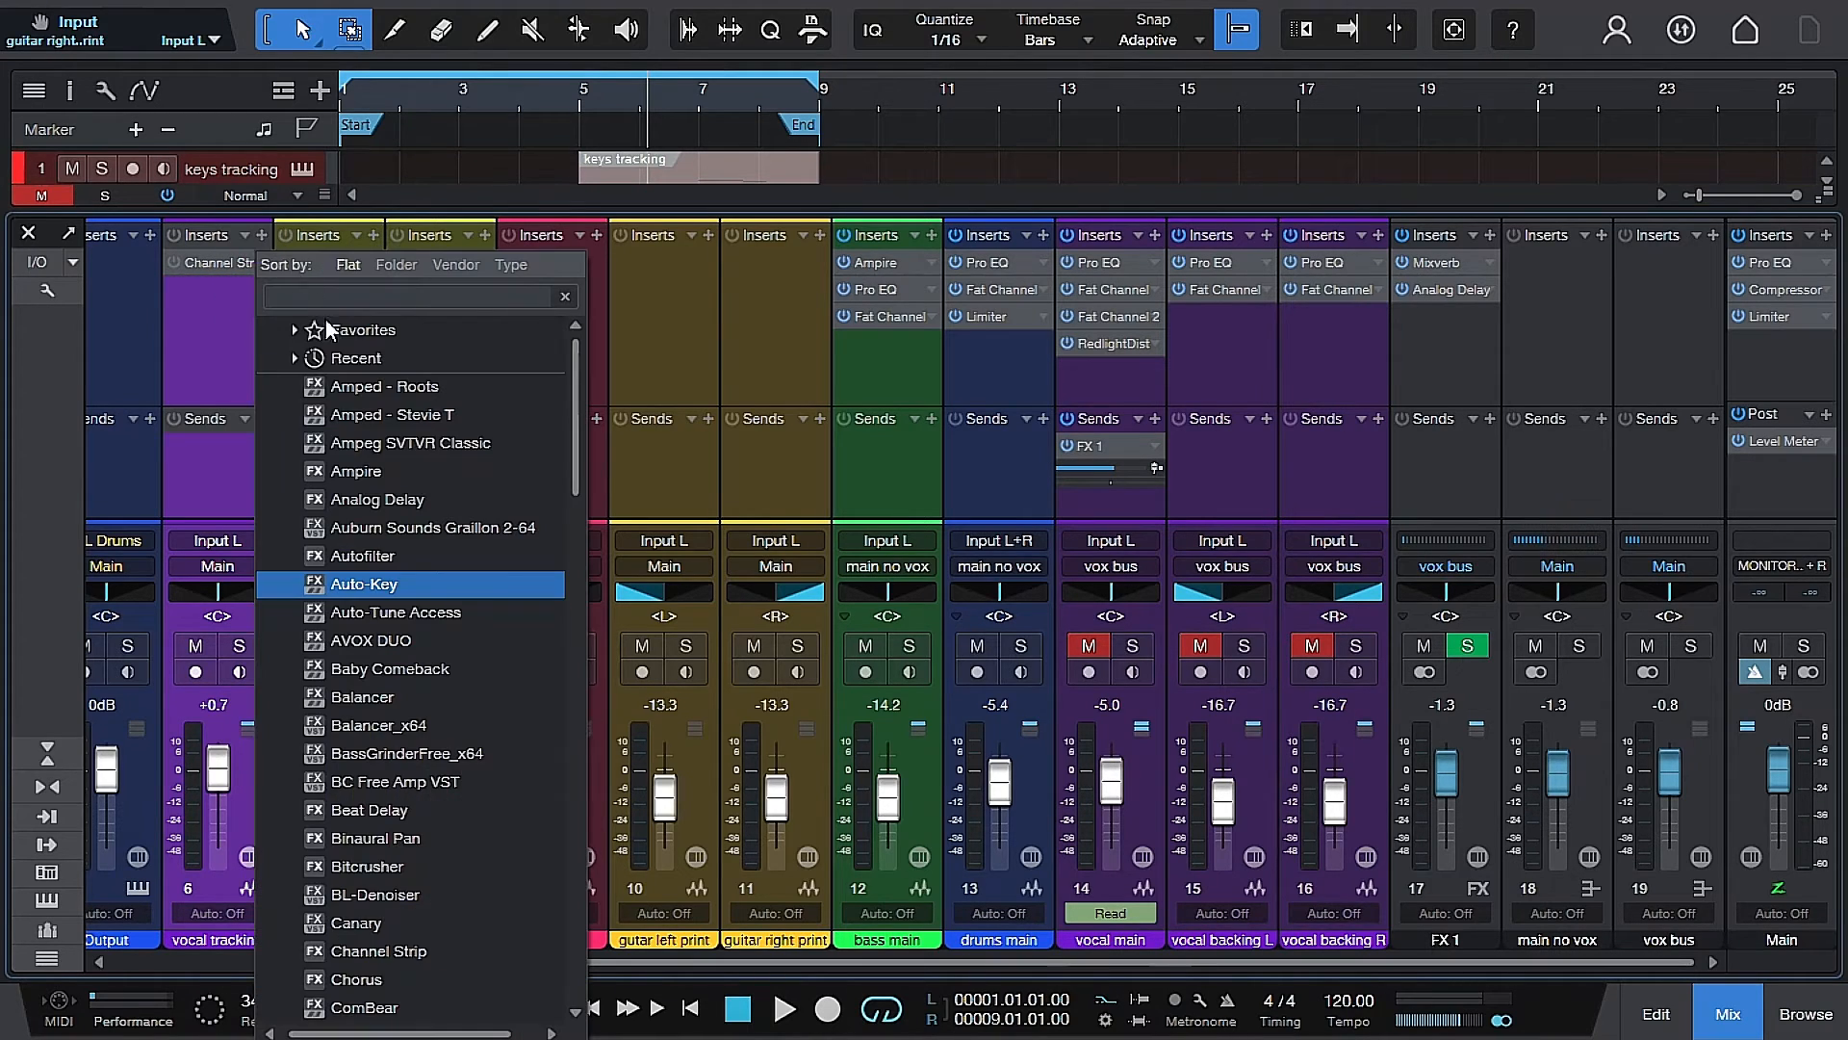
click(381, 611)
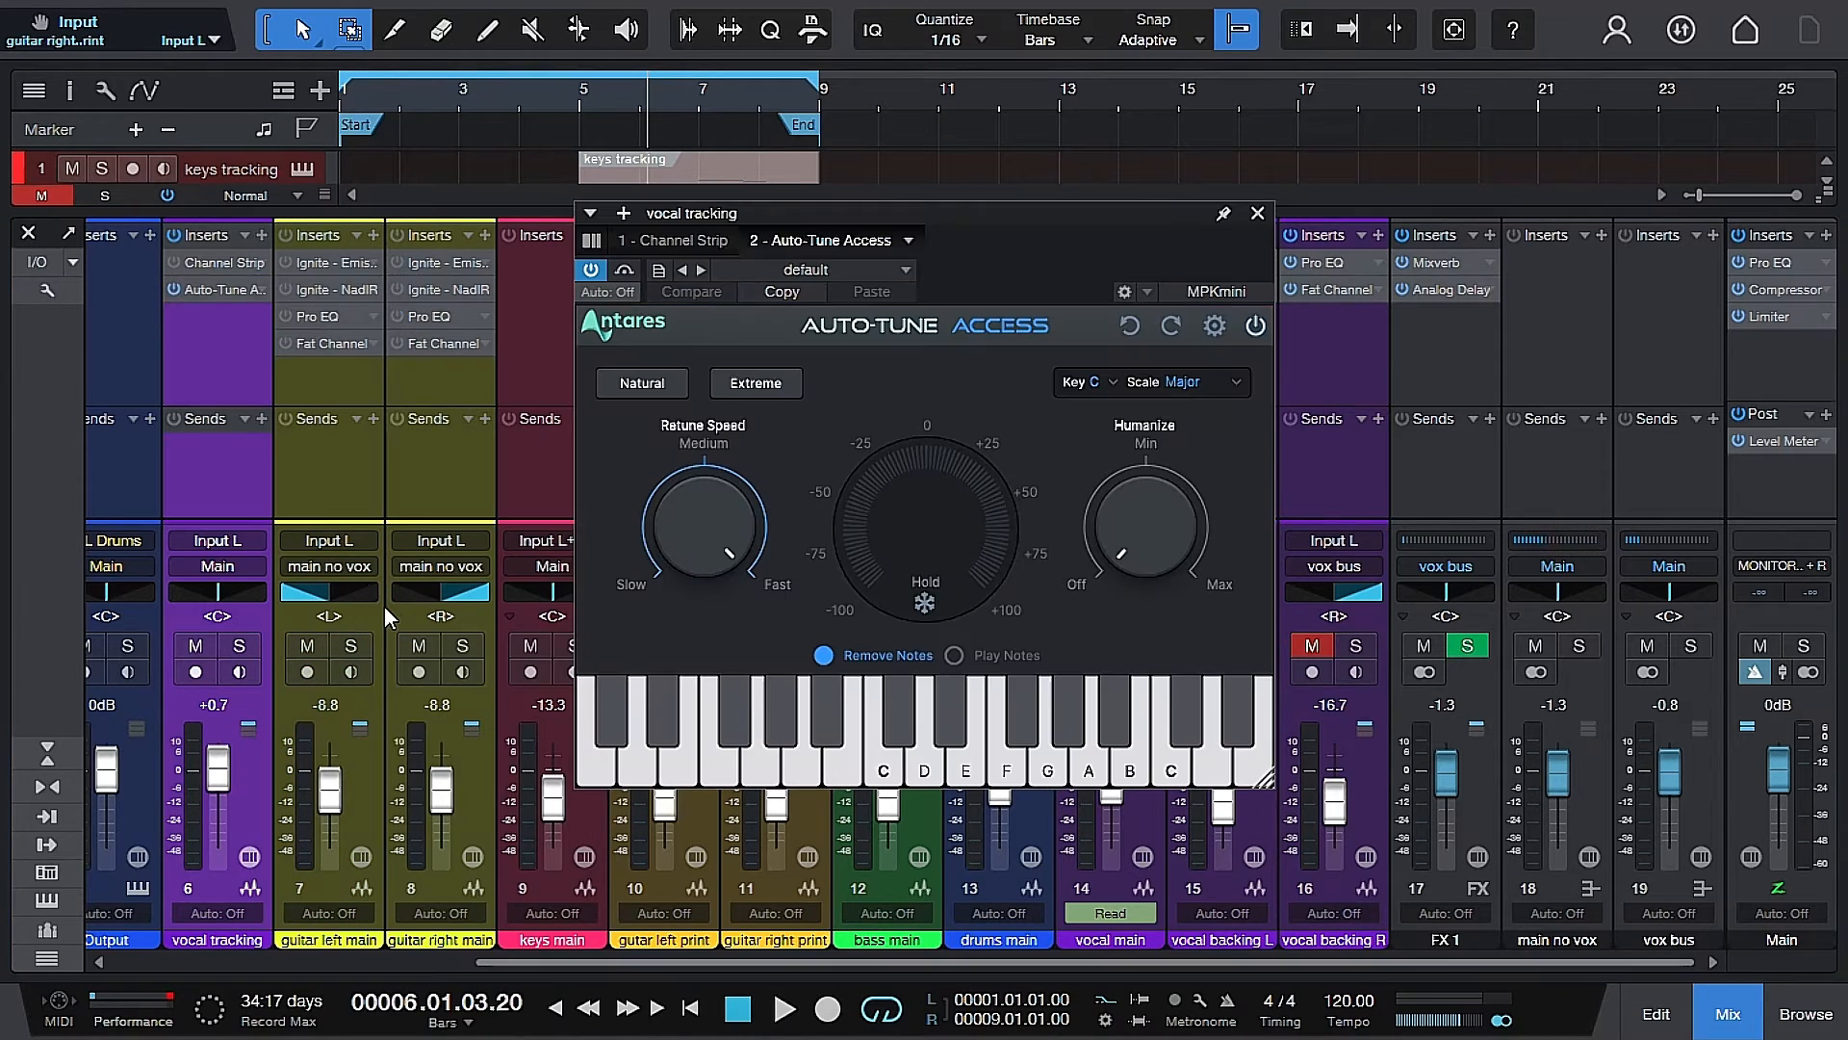
Set Auto-Tune Access to the Natural preset and key D, and pin its window clear of the vocal takes.
click(637, 380)
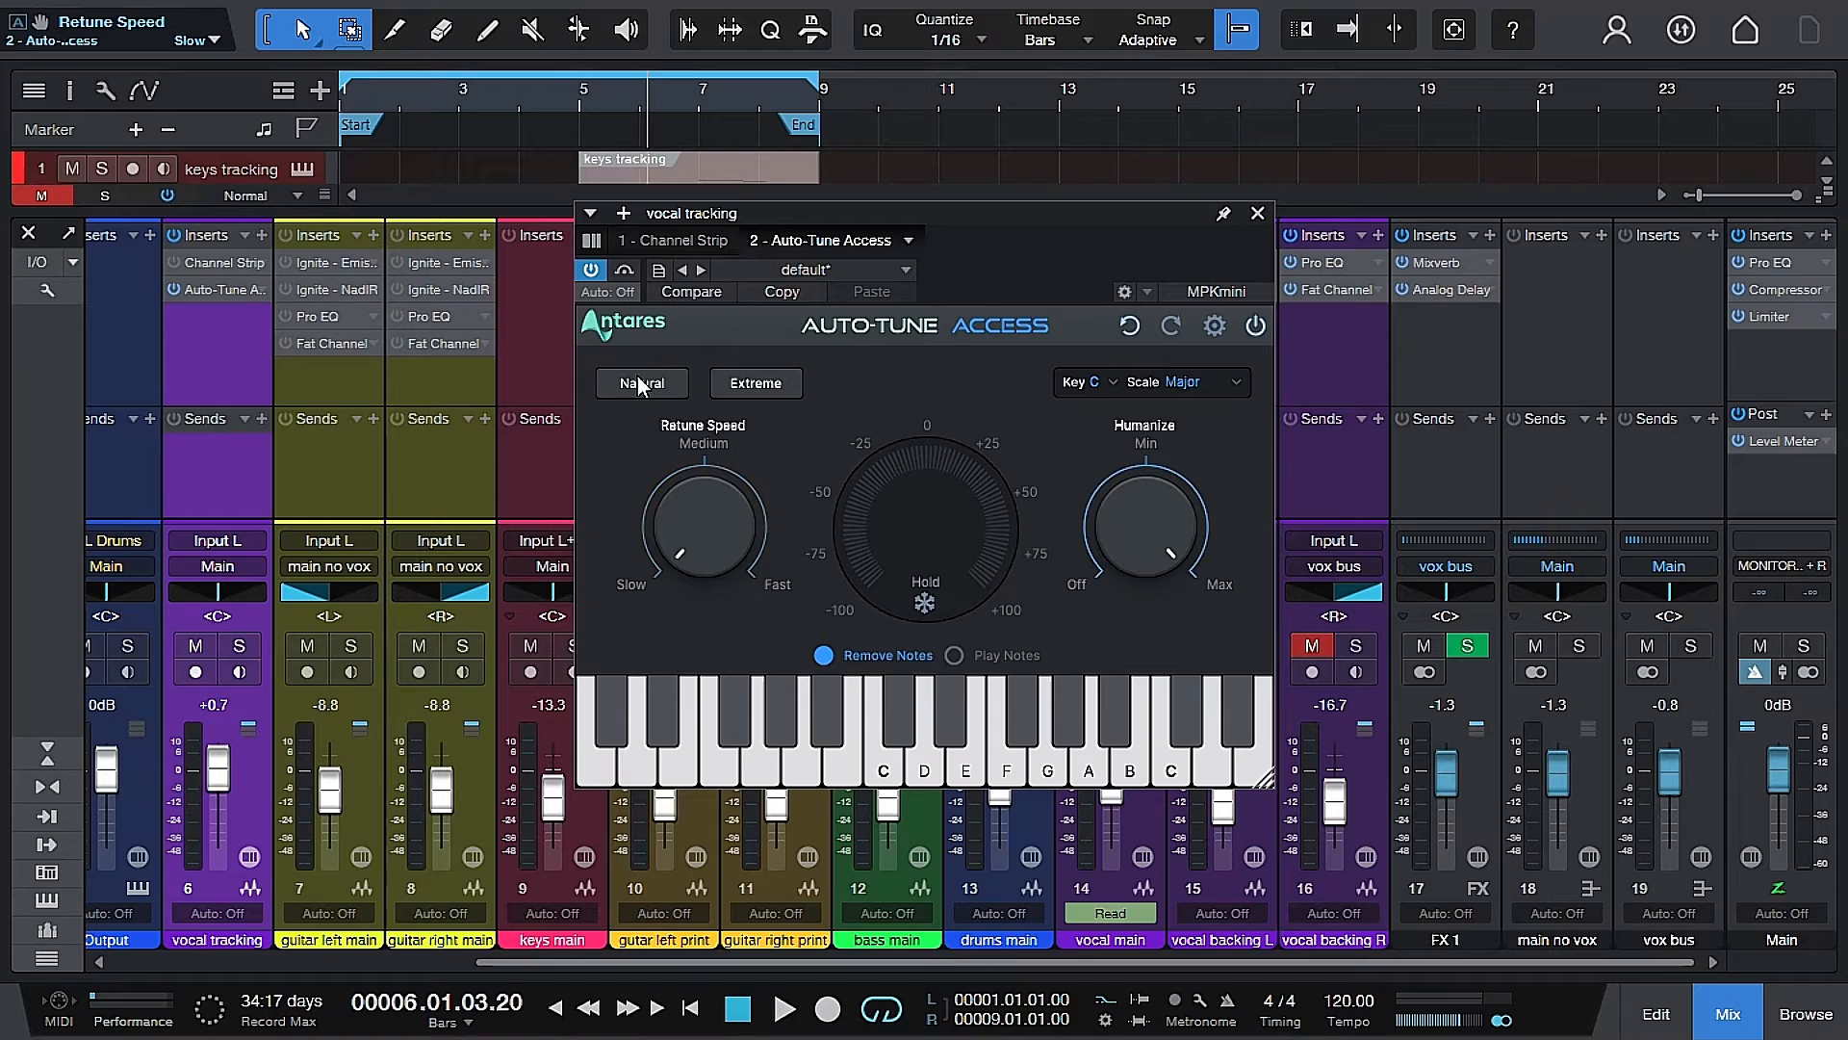
click(1111, 383)
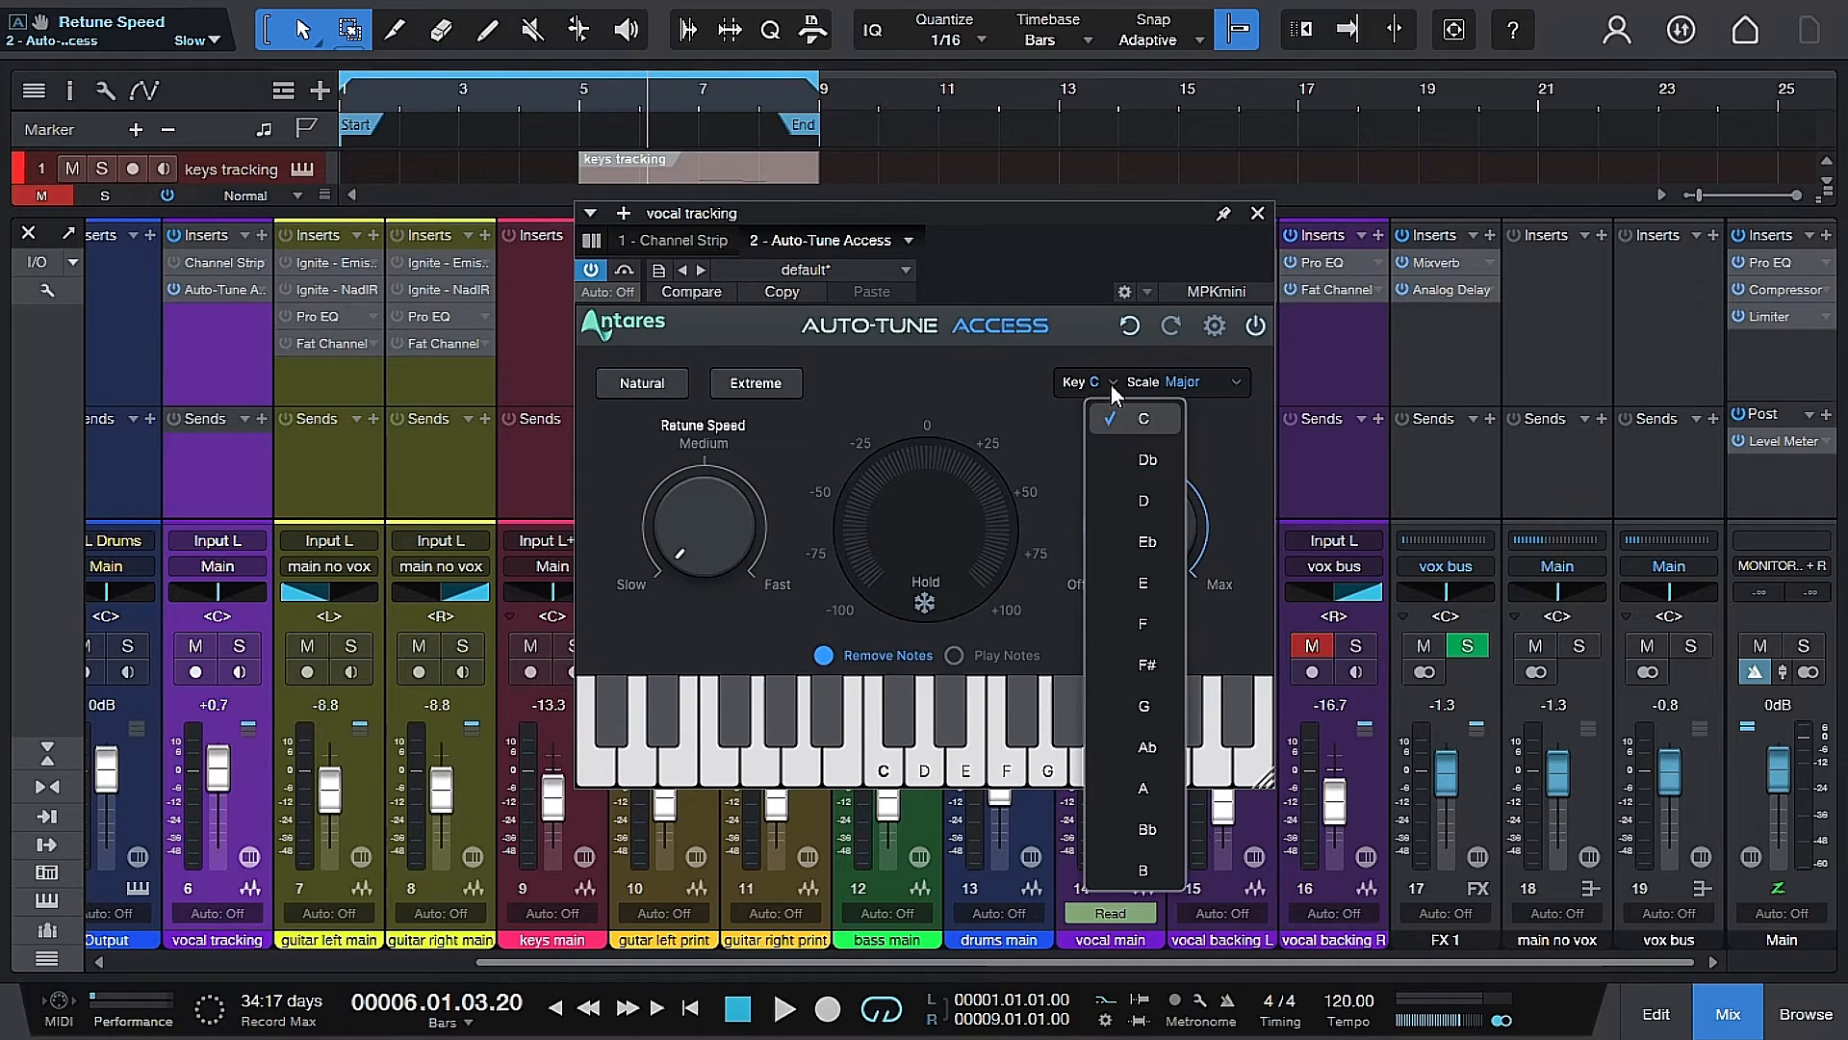
click(1135, 481)
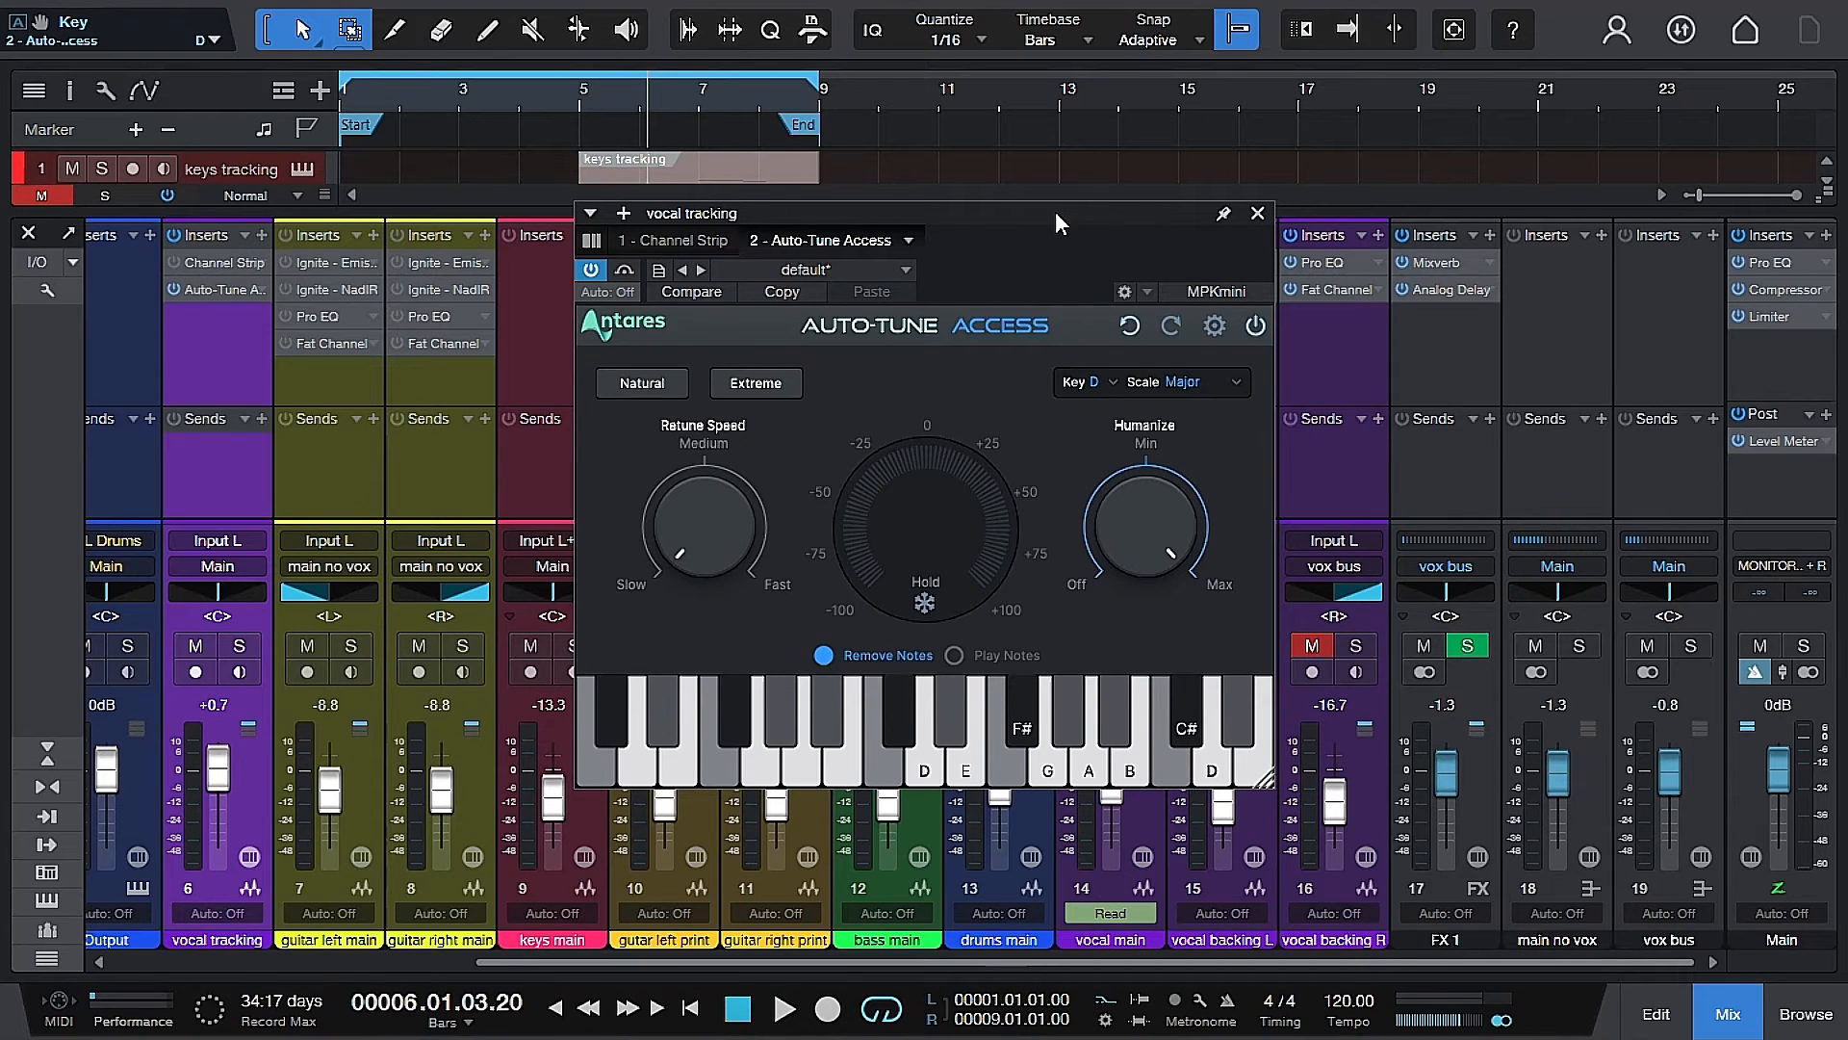
drag(1057, 216, 1547, 92)
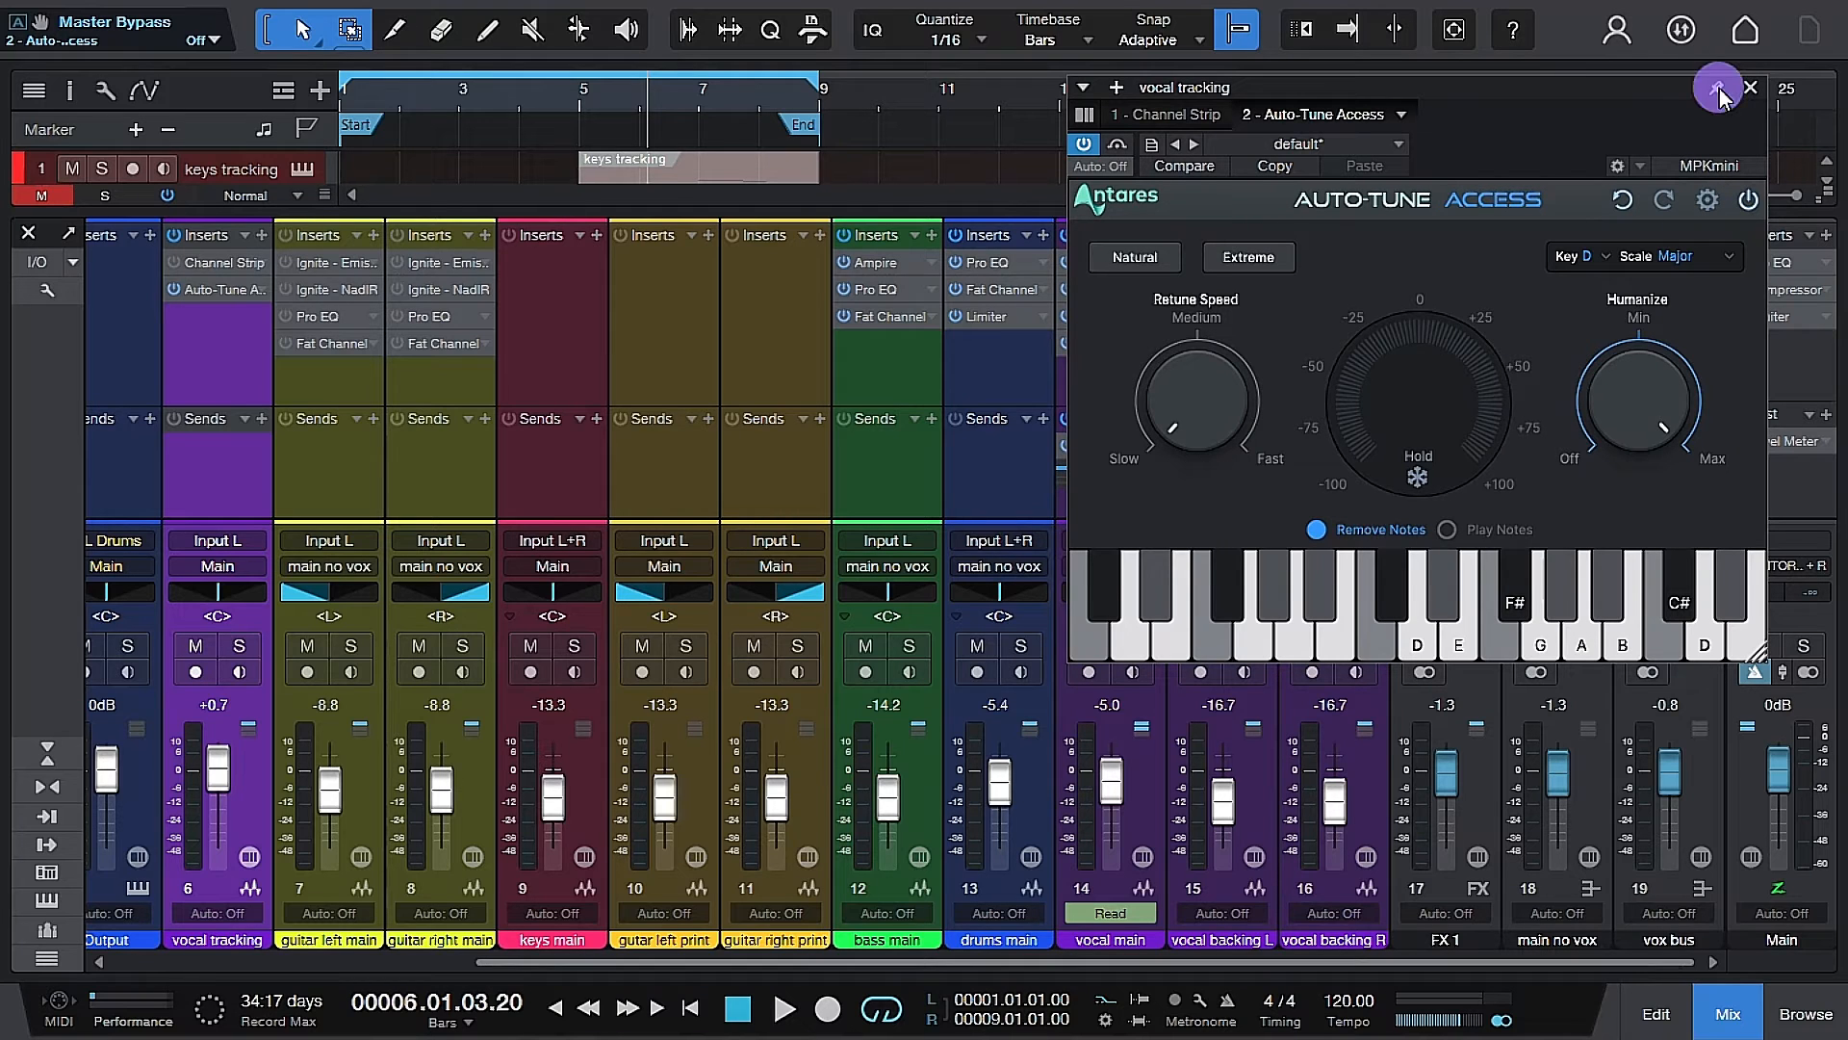
Return to the arrangement with the vocal layers expanded and comp the whole first phrase from Take 4.
drag(32, 205, 18, 599)
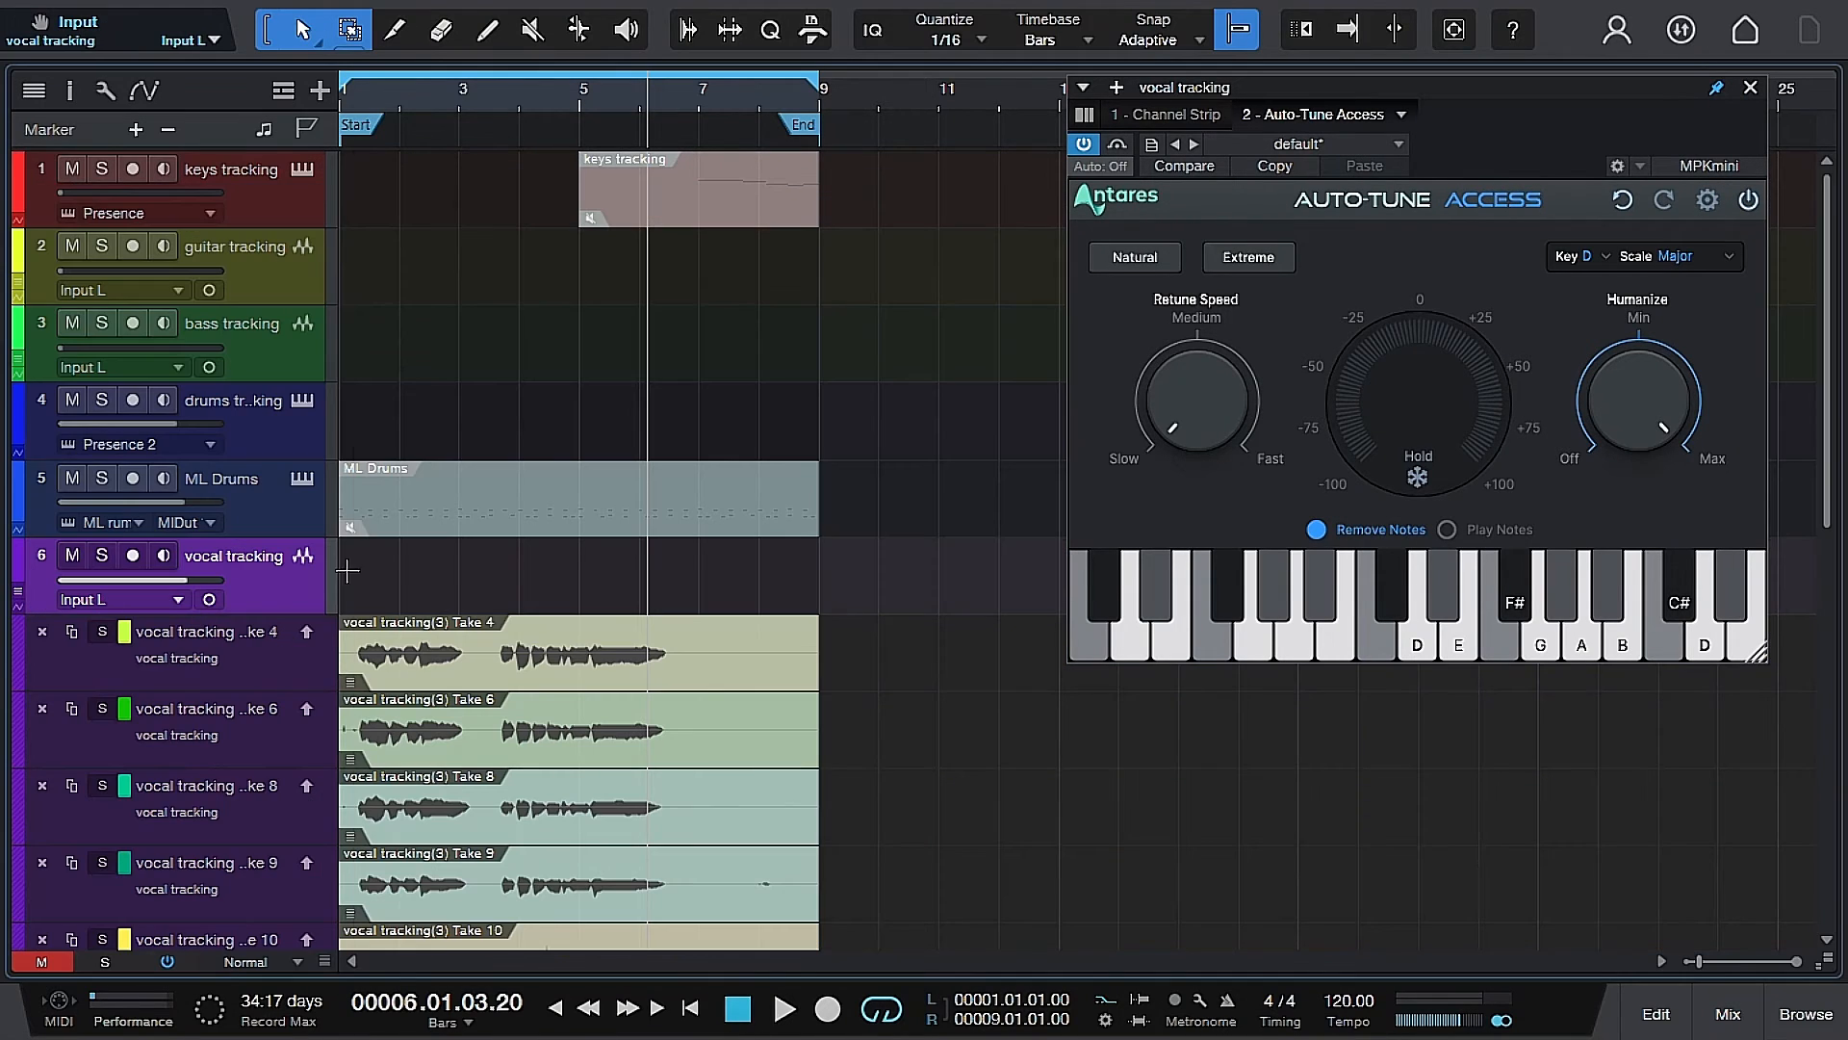
drag(361, 98, 384, 256)
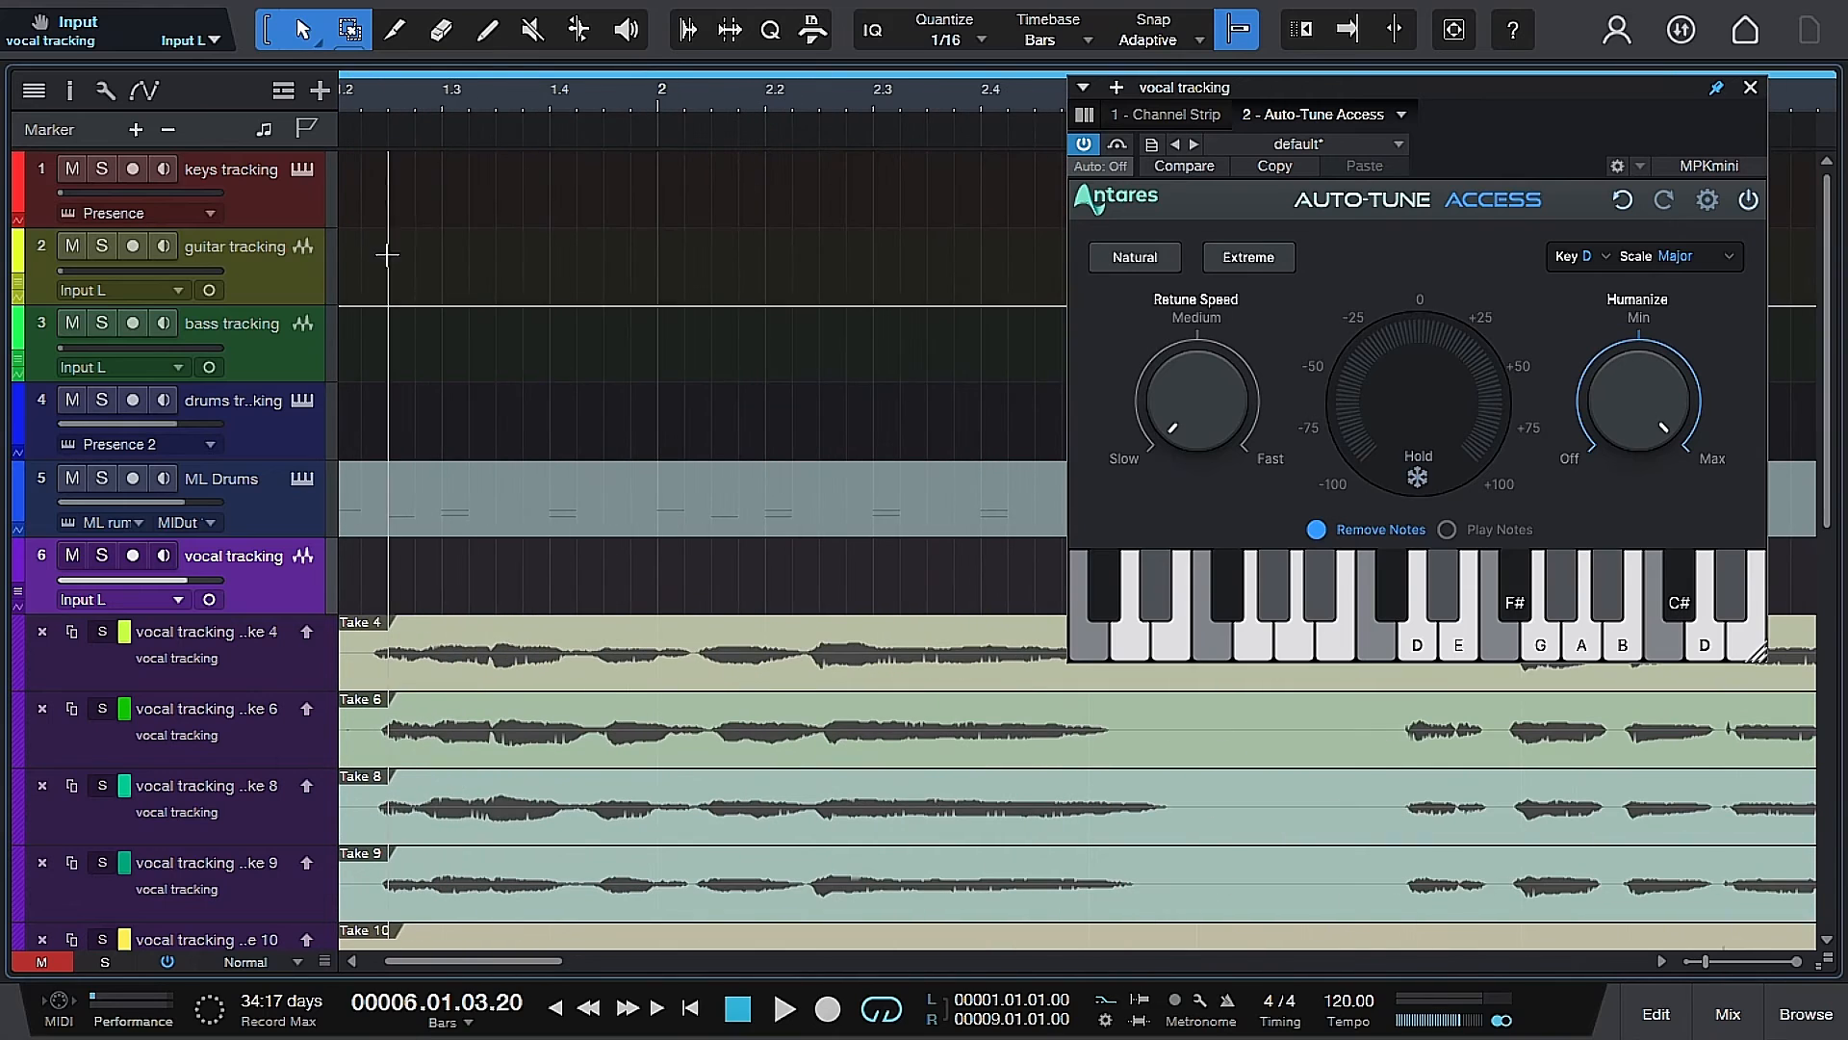
drag(495, 962, 477, 963)
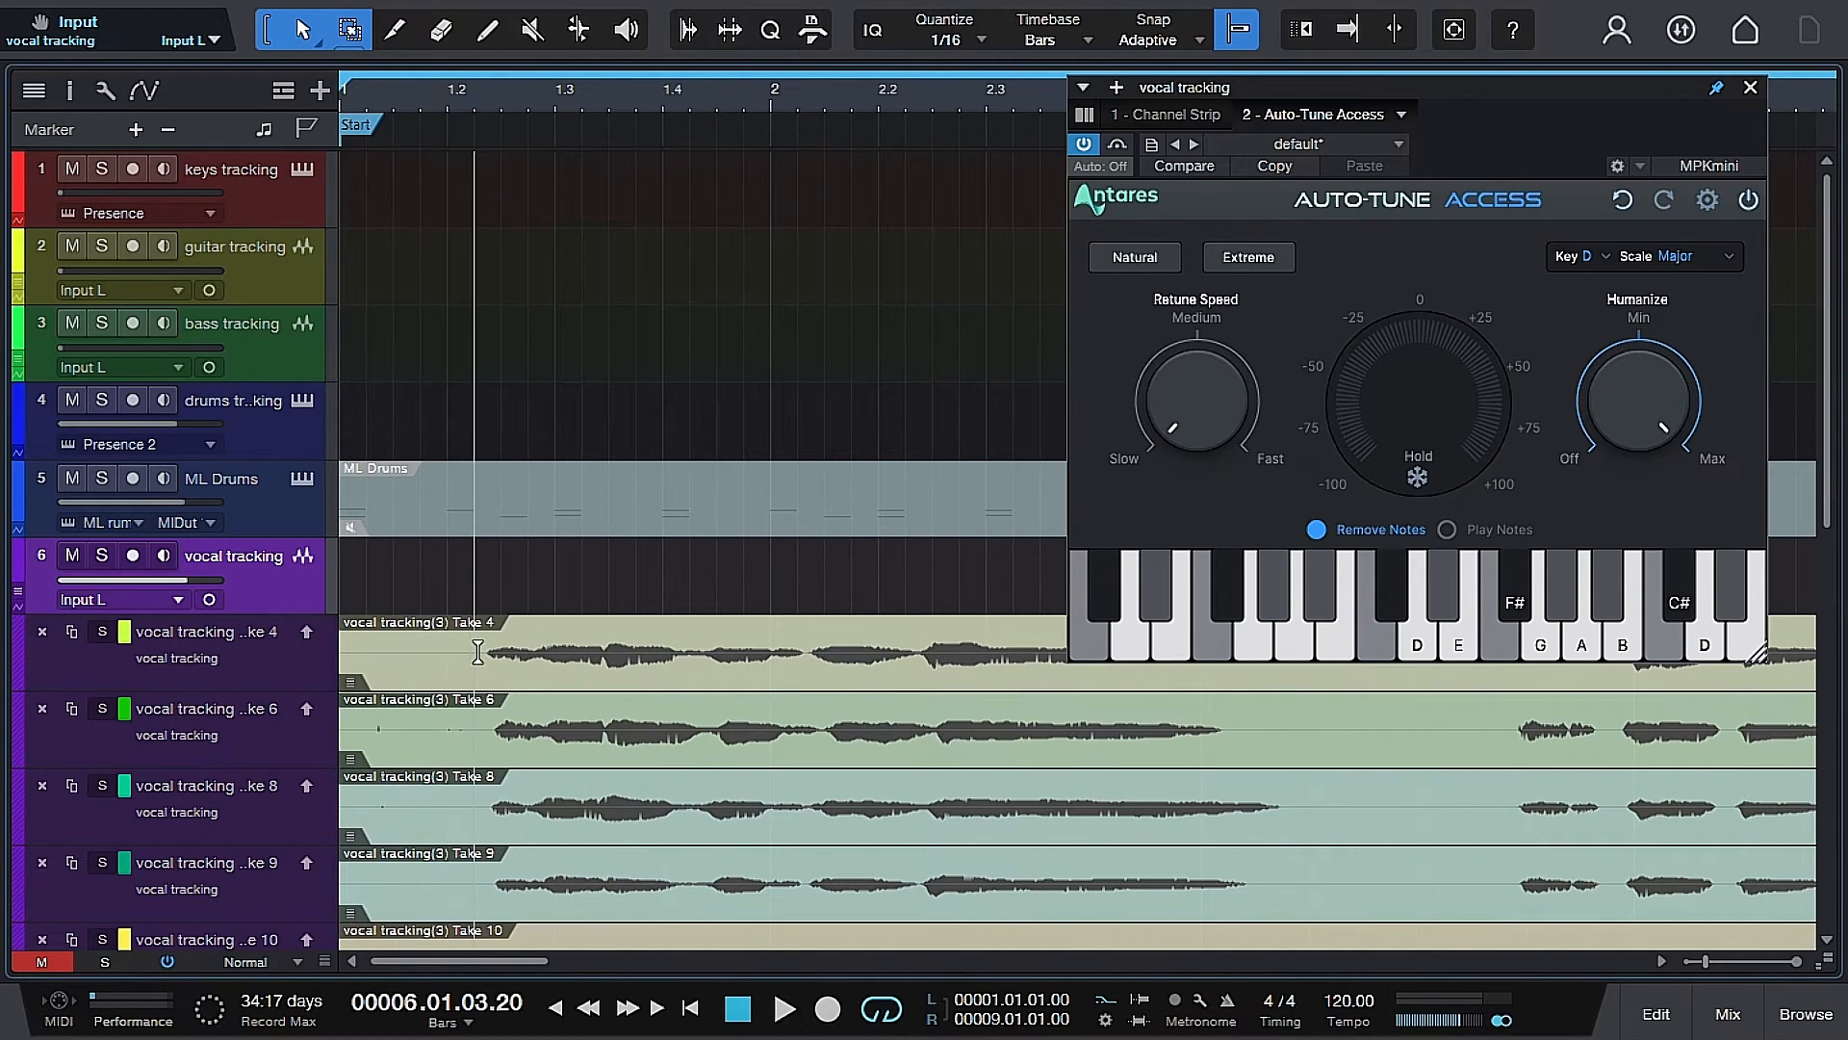
drag(473, 651, 1126, 630)
scroll(691, 712, down, 4)
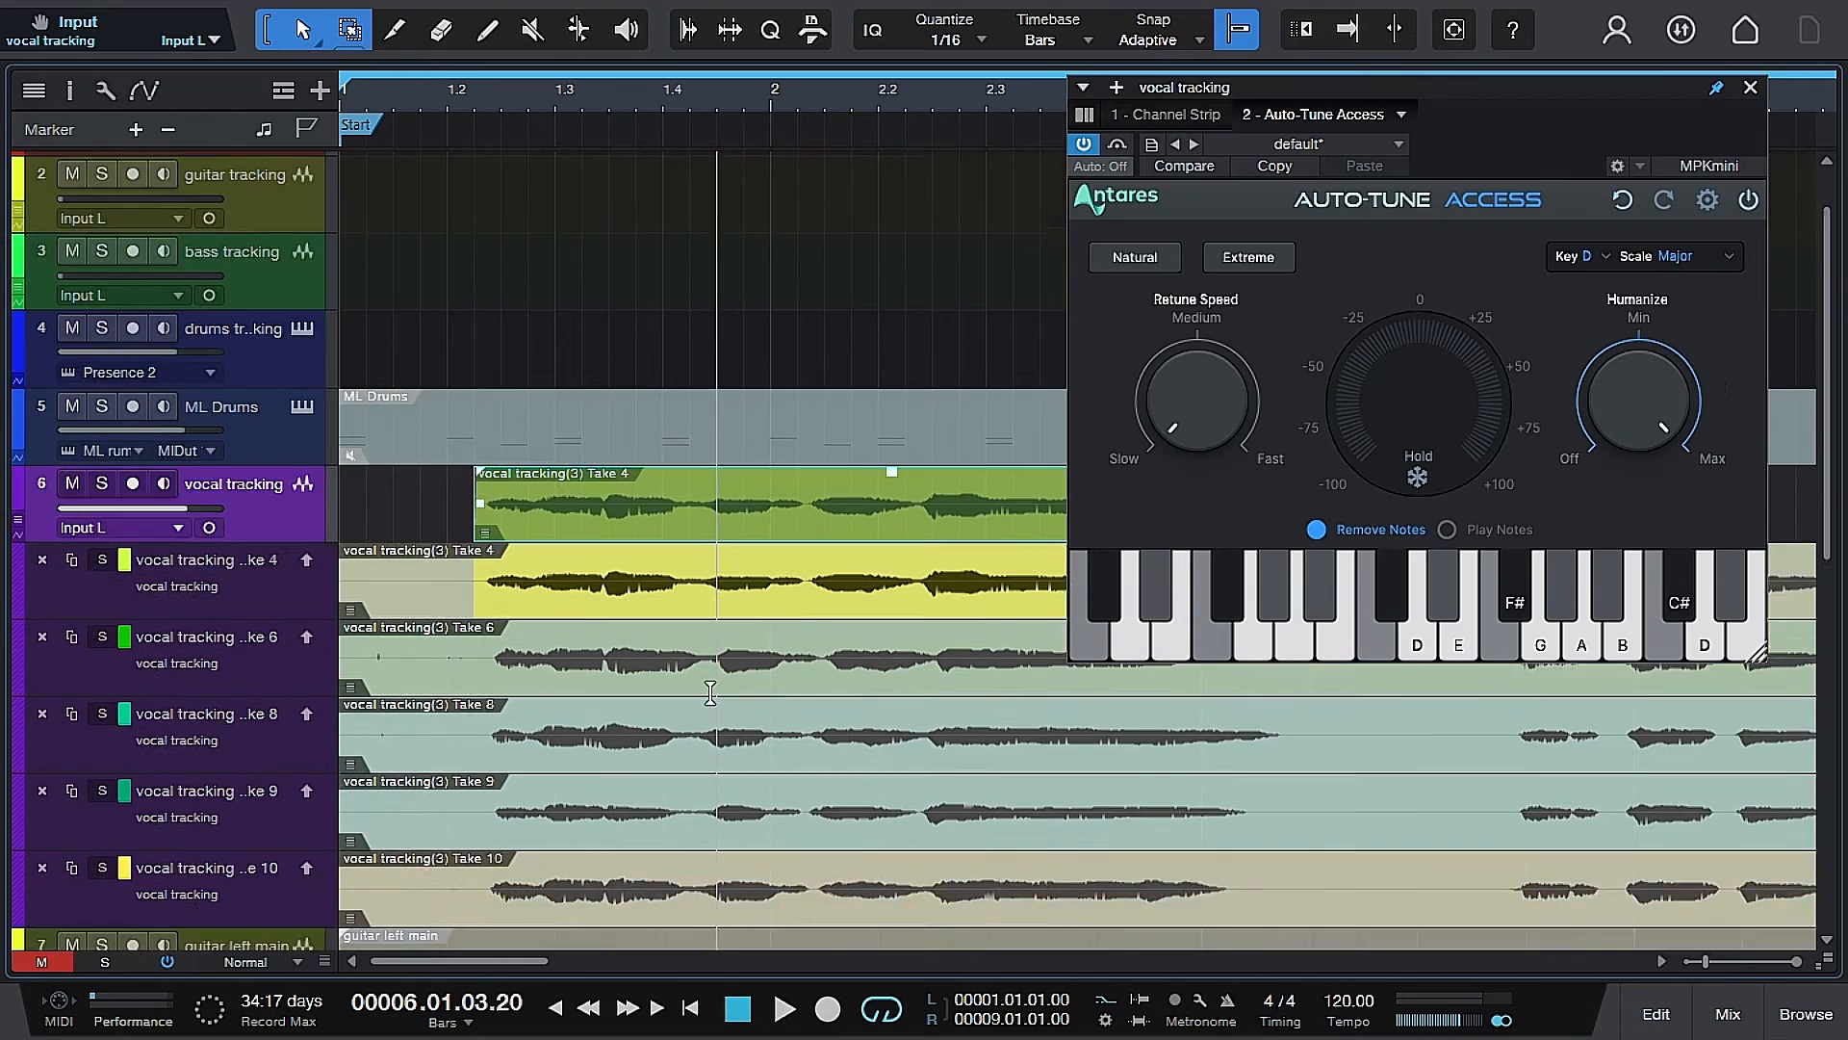
Solo the vocal tracking track and audition Take 4's first phrase through Auto-Tune Access.
scroll(691, 703, up, 4)
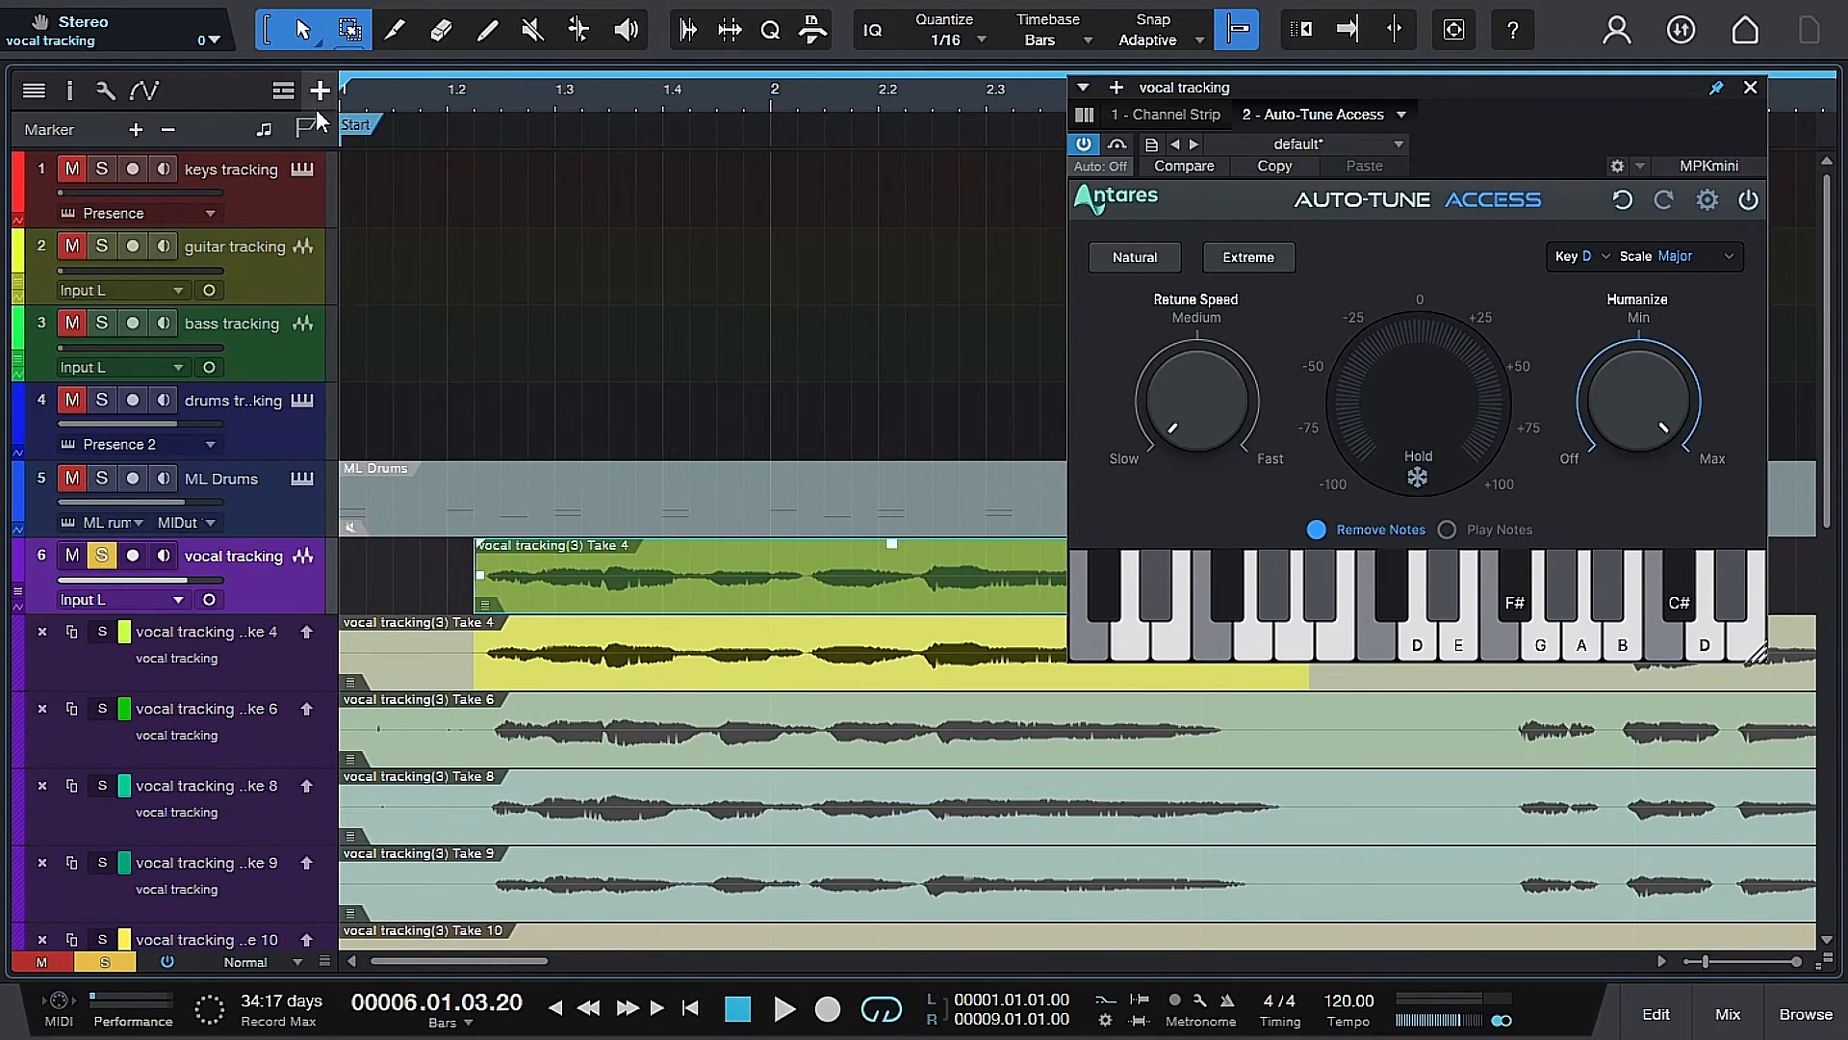
click(444, 108)
key(space)
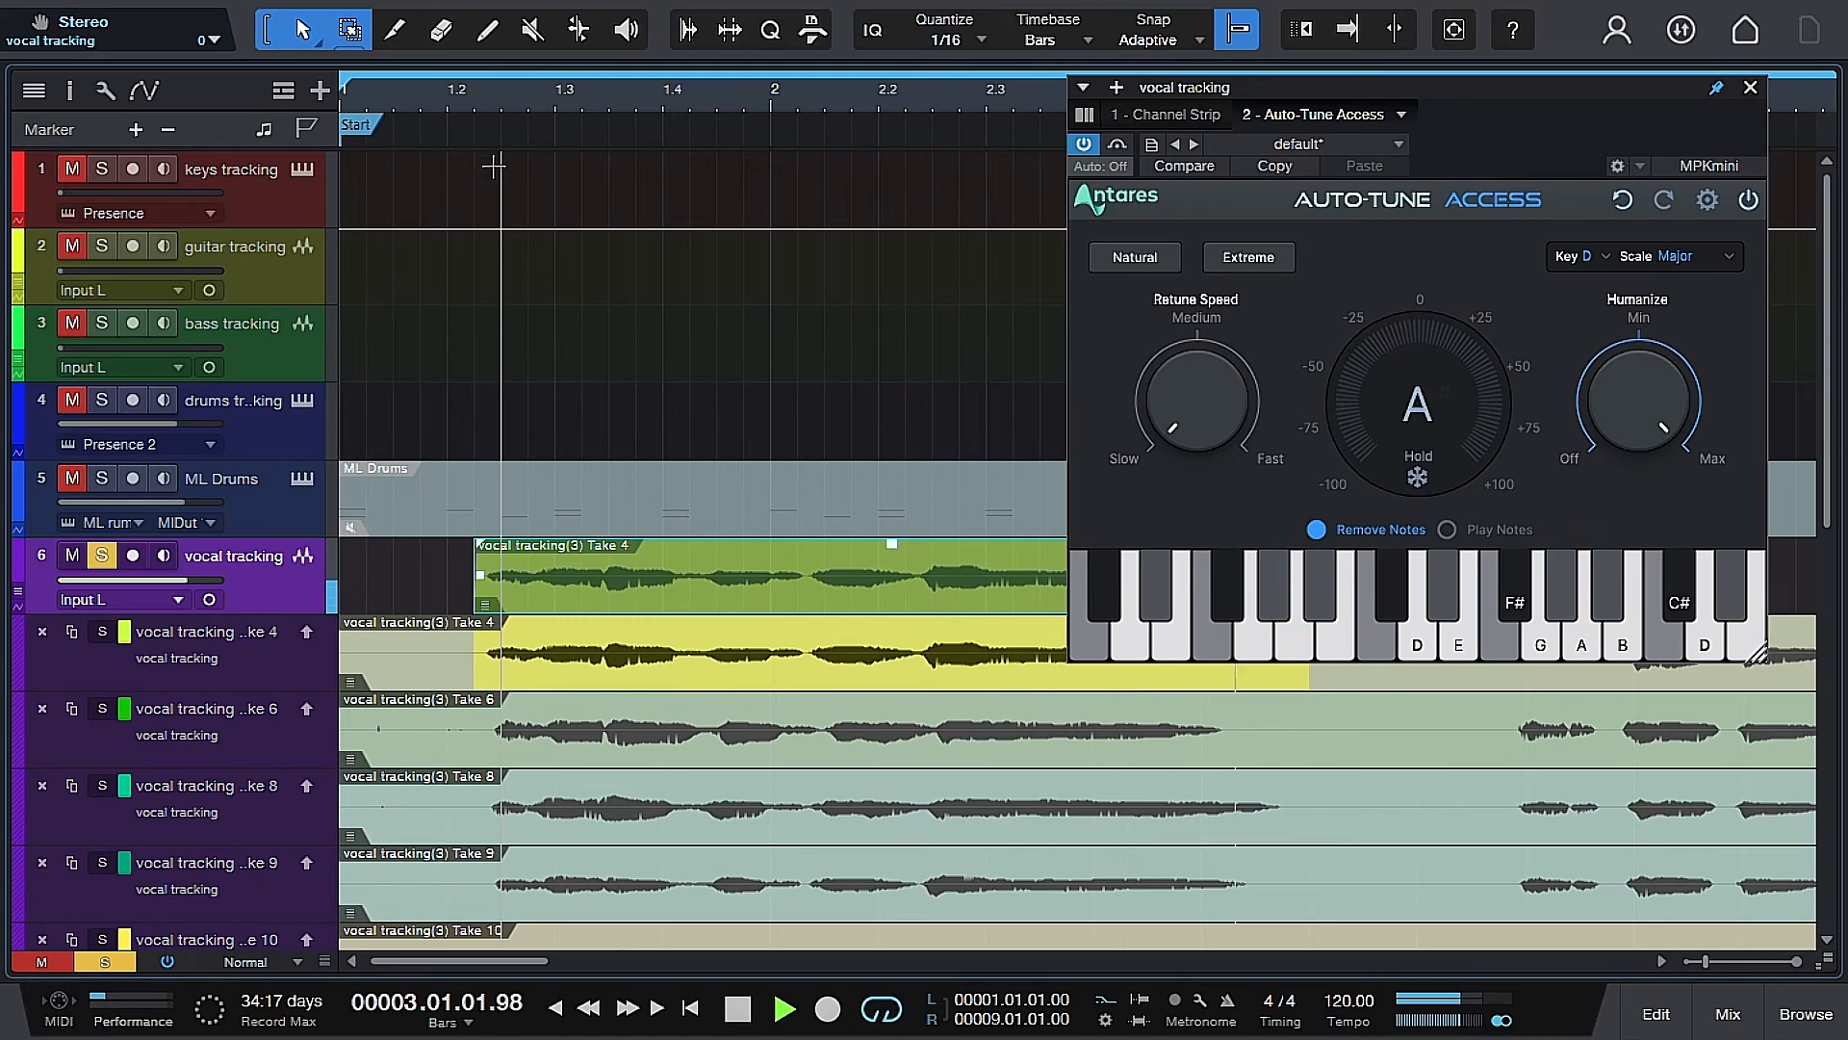
Audition Takes 6 and 8 in turn across the first vocal phrase while watching the Auto-Tune pitch display.
scroll(530, 314, down, 2)
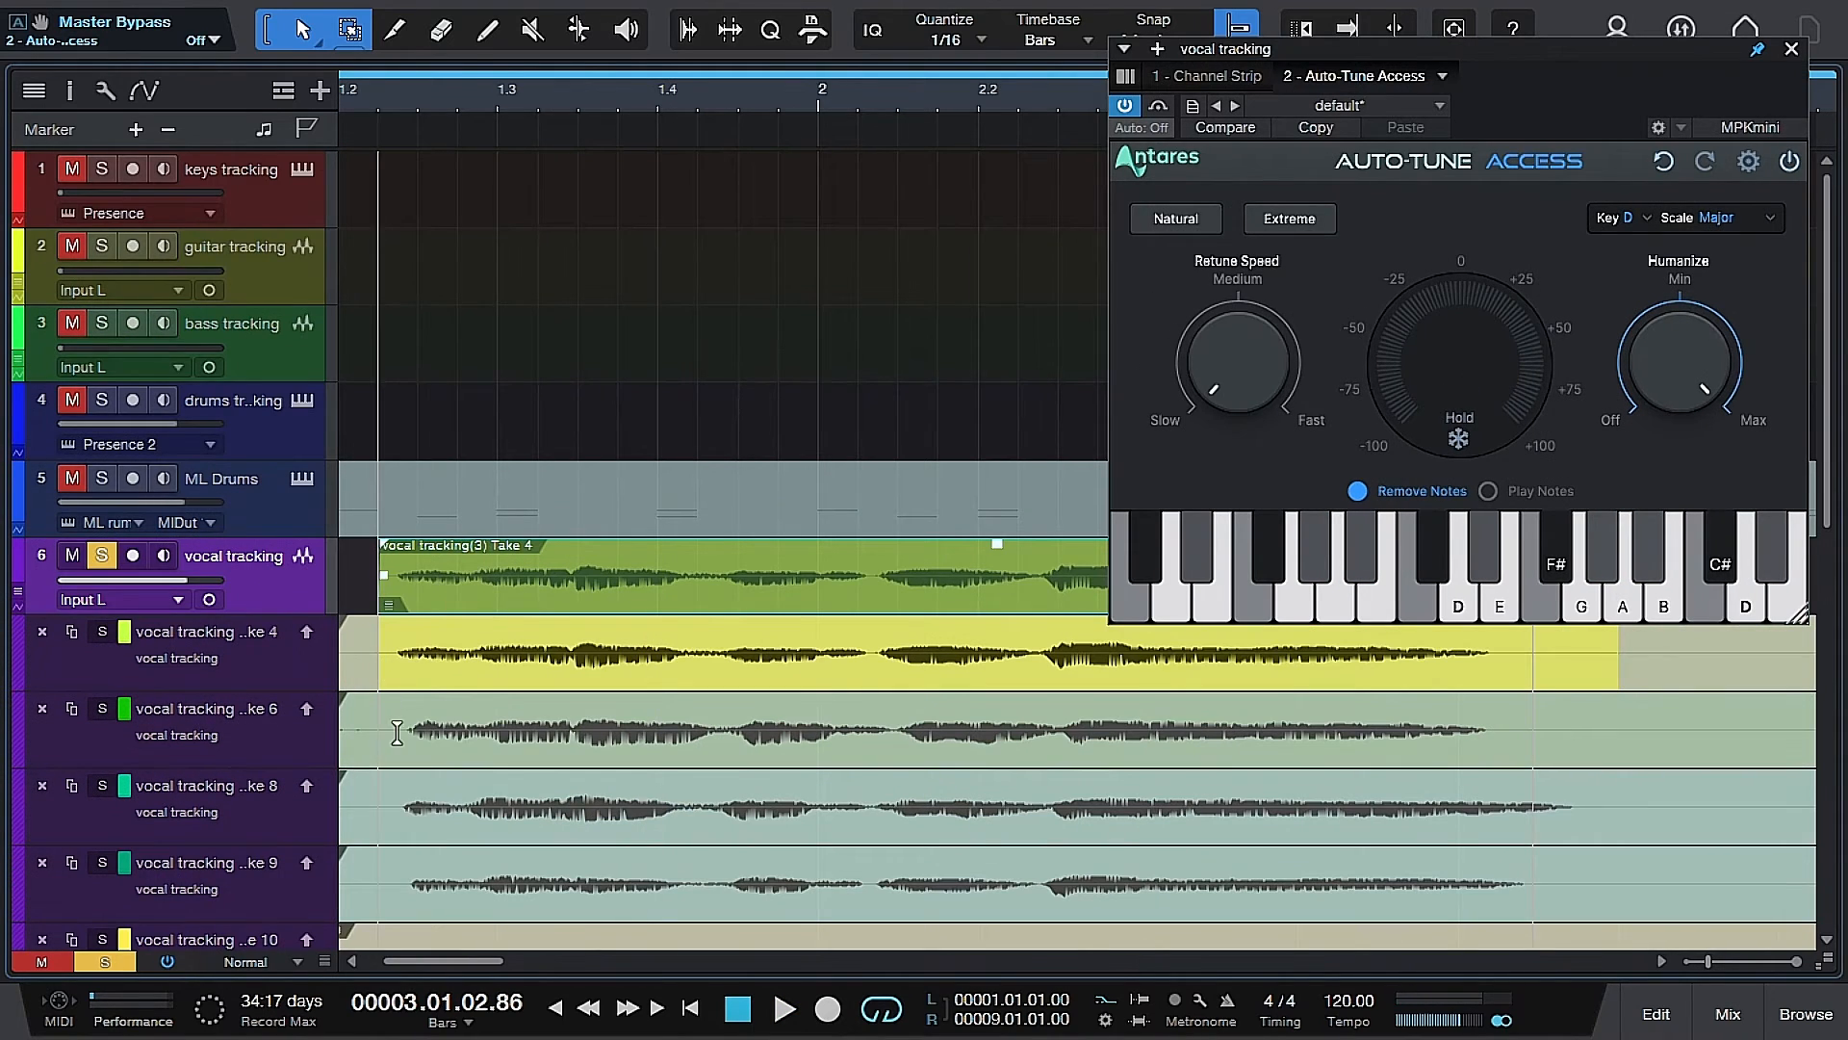
drag(384, 733, 1535, 650)
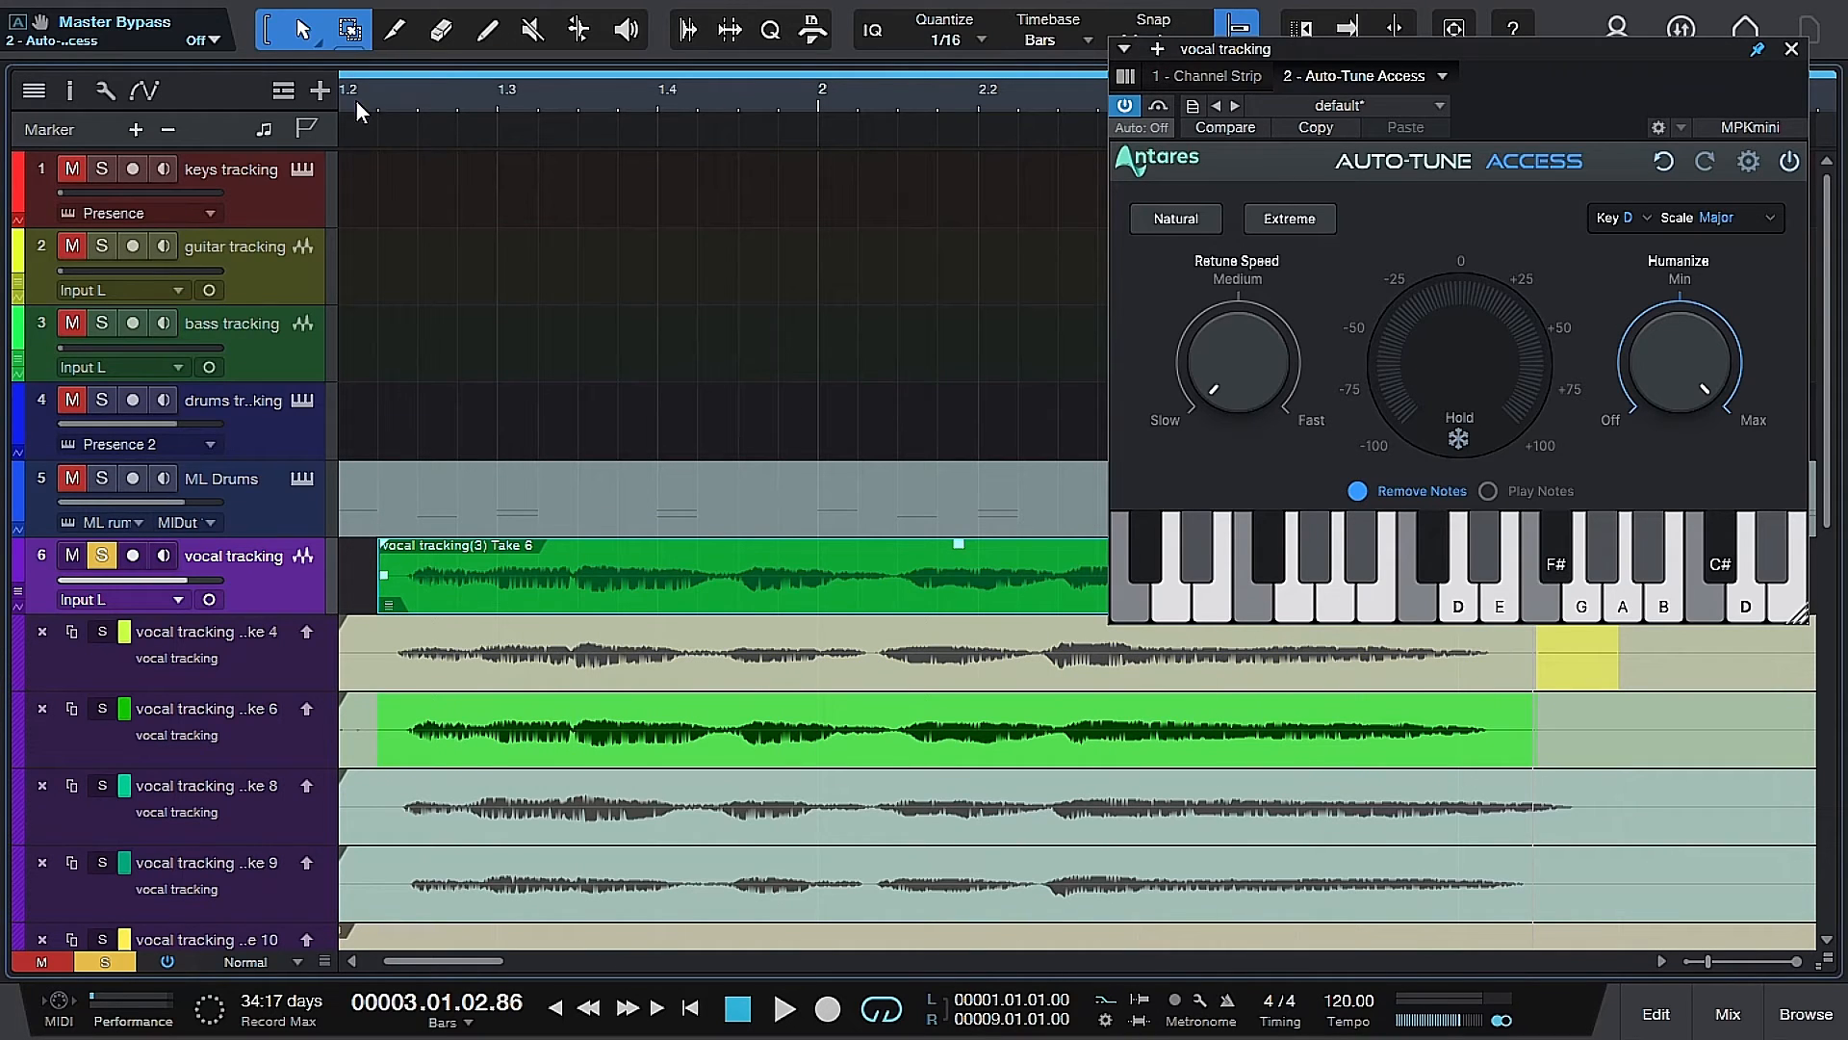
key(space)
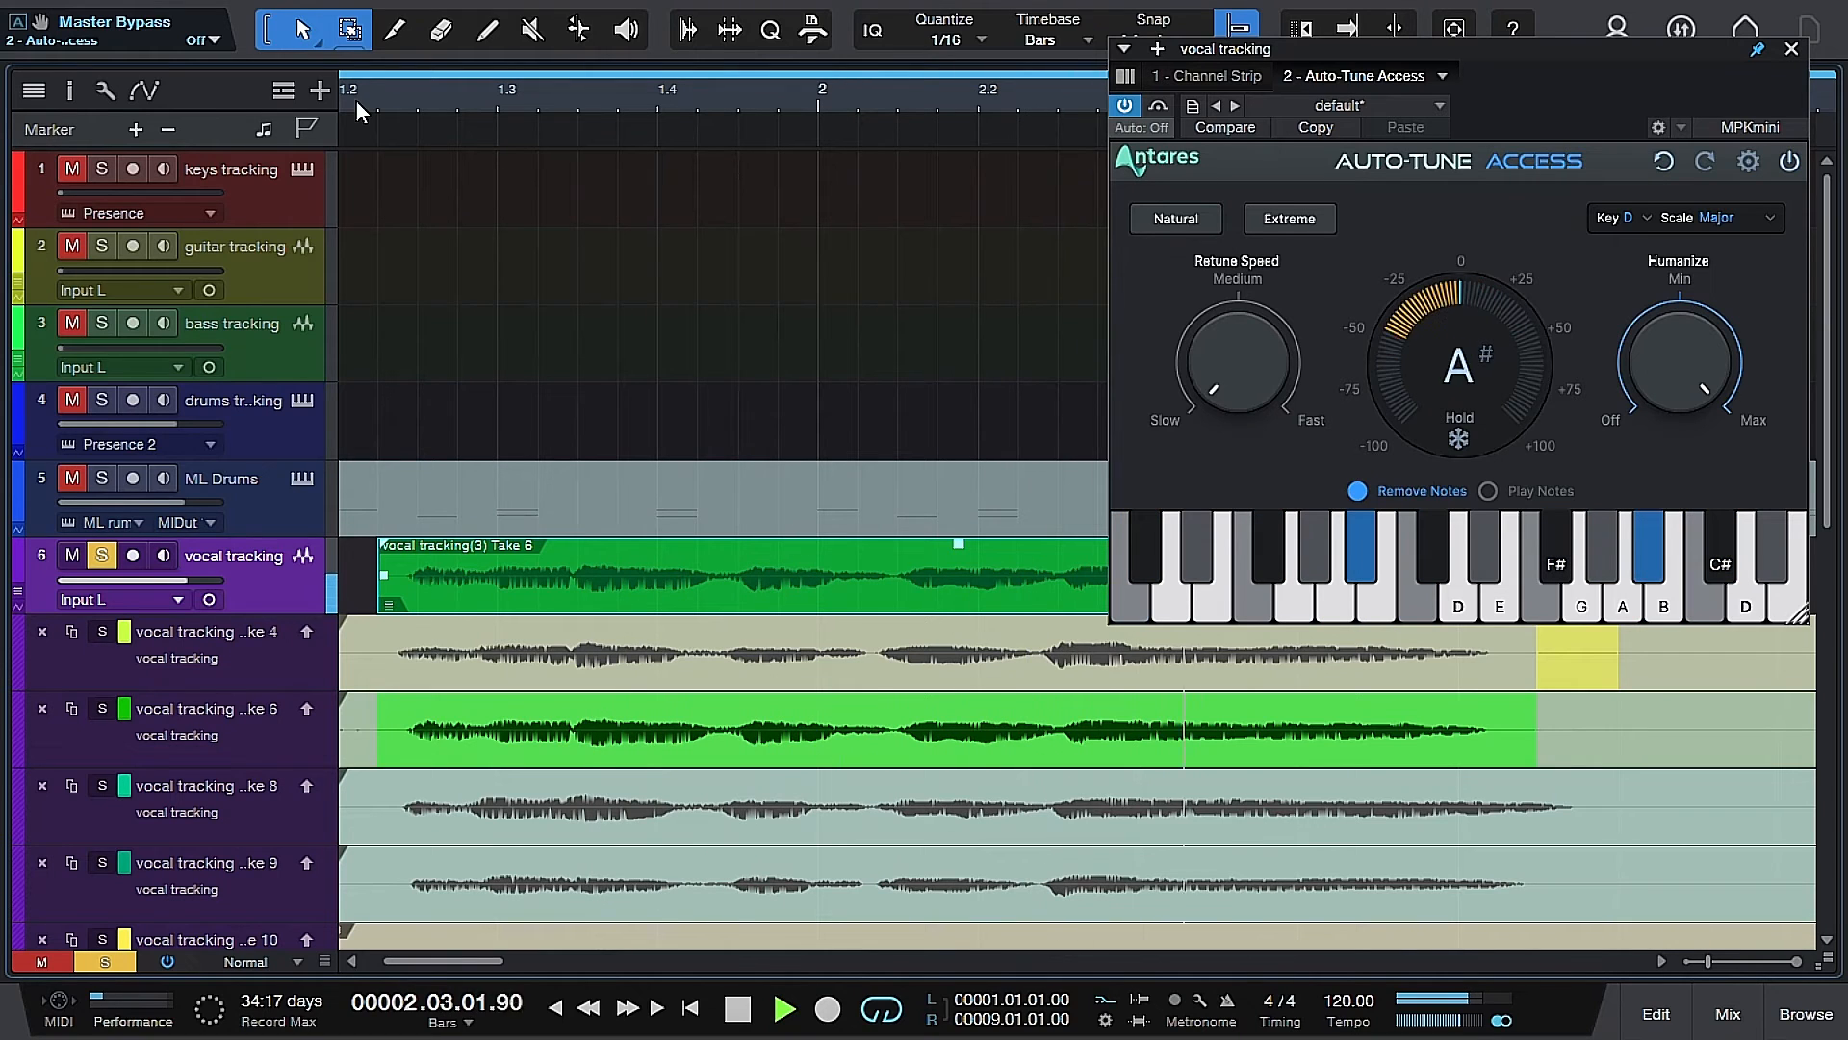
key(space)
drag(409, 799, 1650, 803)
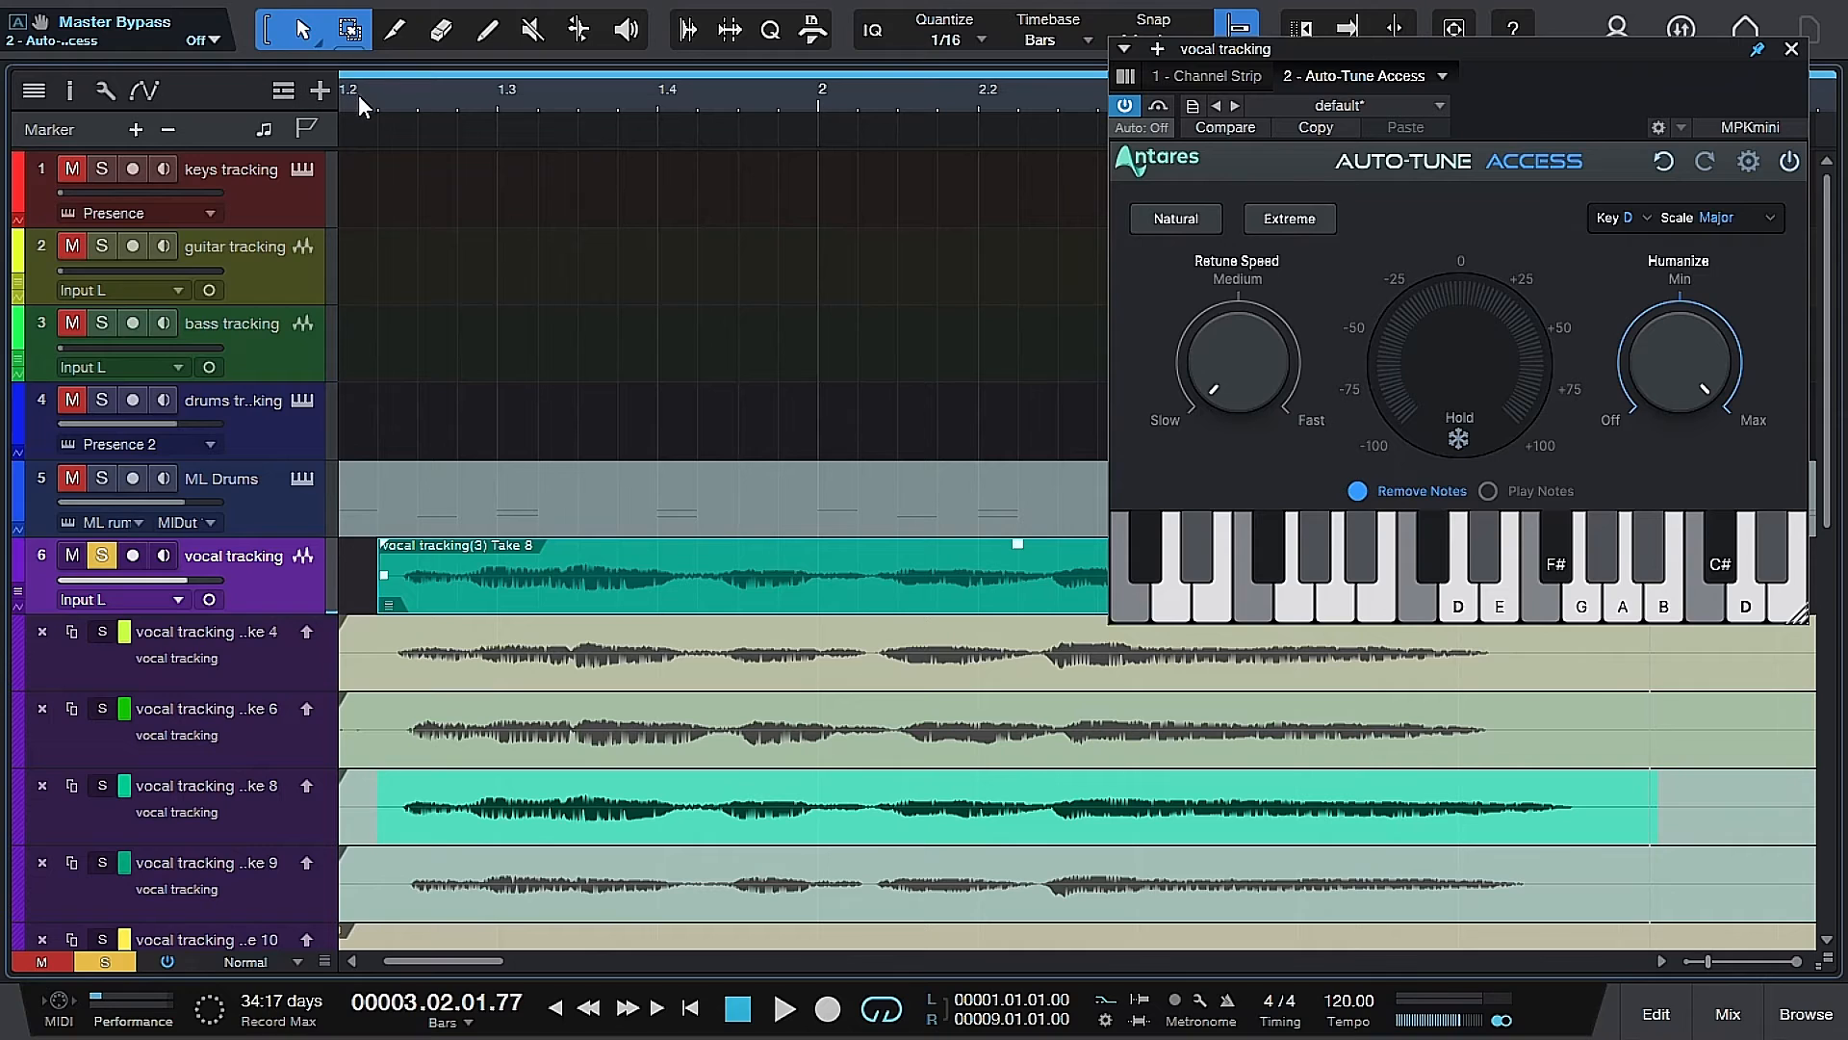
key(space)
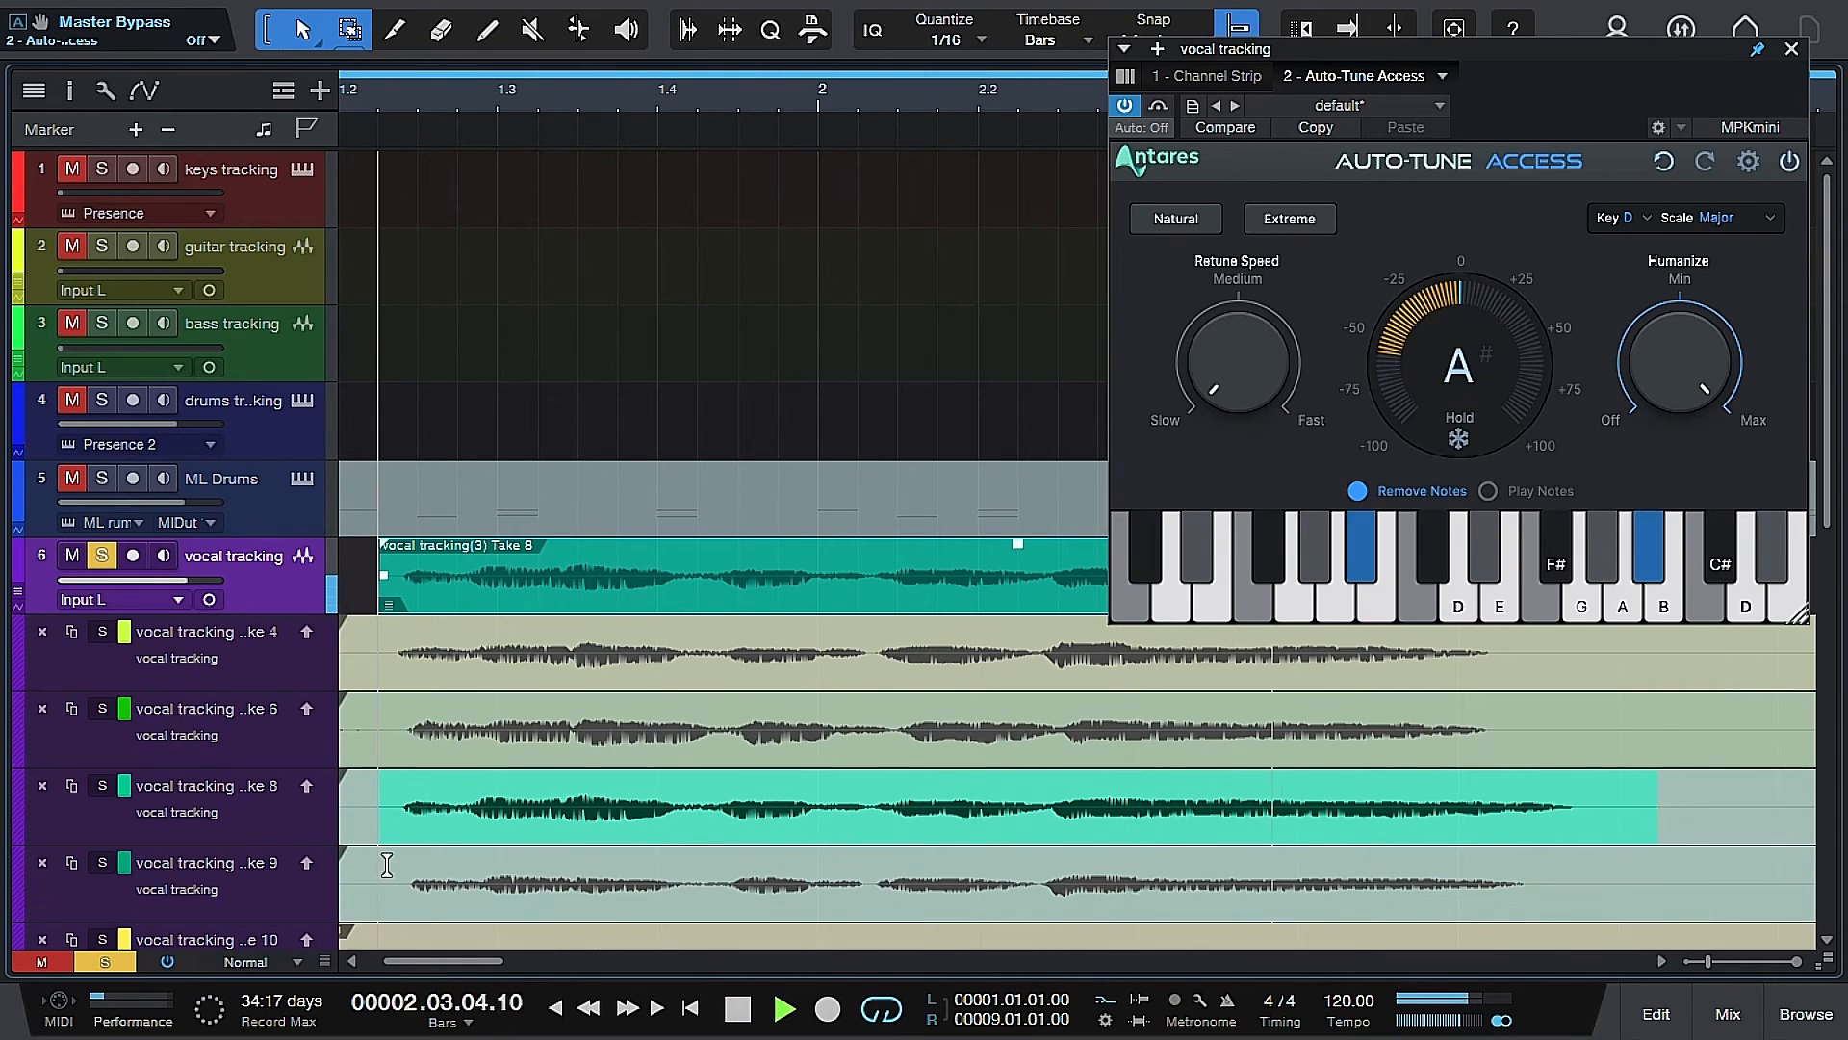
key(space)
Comp the whole first vocal phrase from Take 9 and play it back through Auto-Tune Access.
scroll(387, 865, down, 1)
key(space)
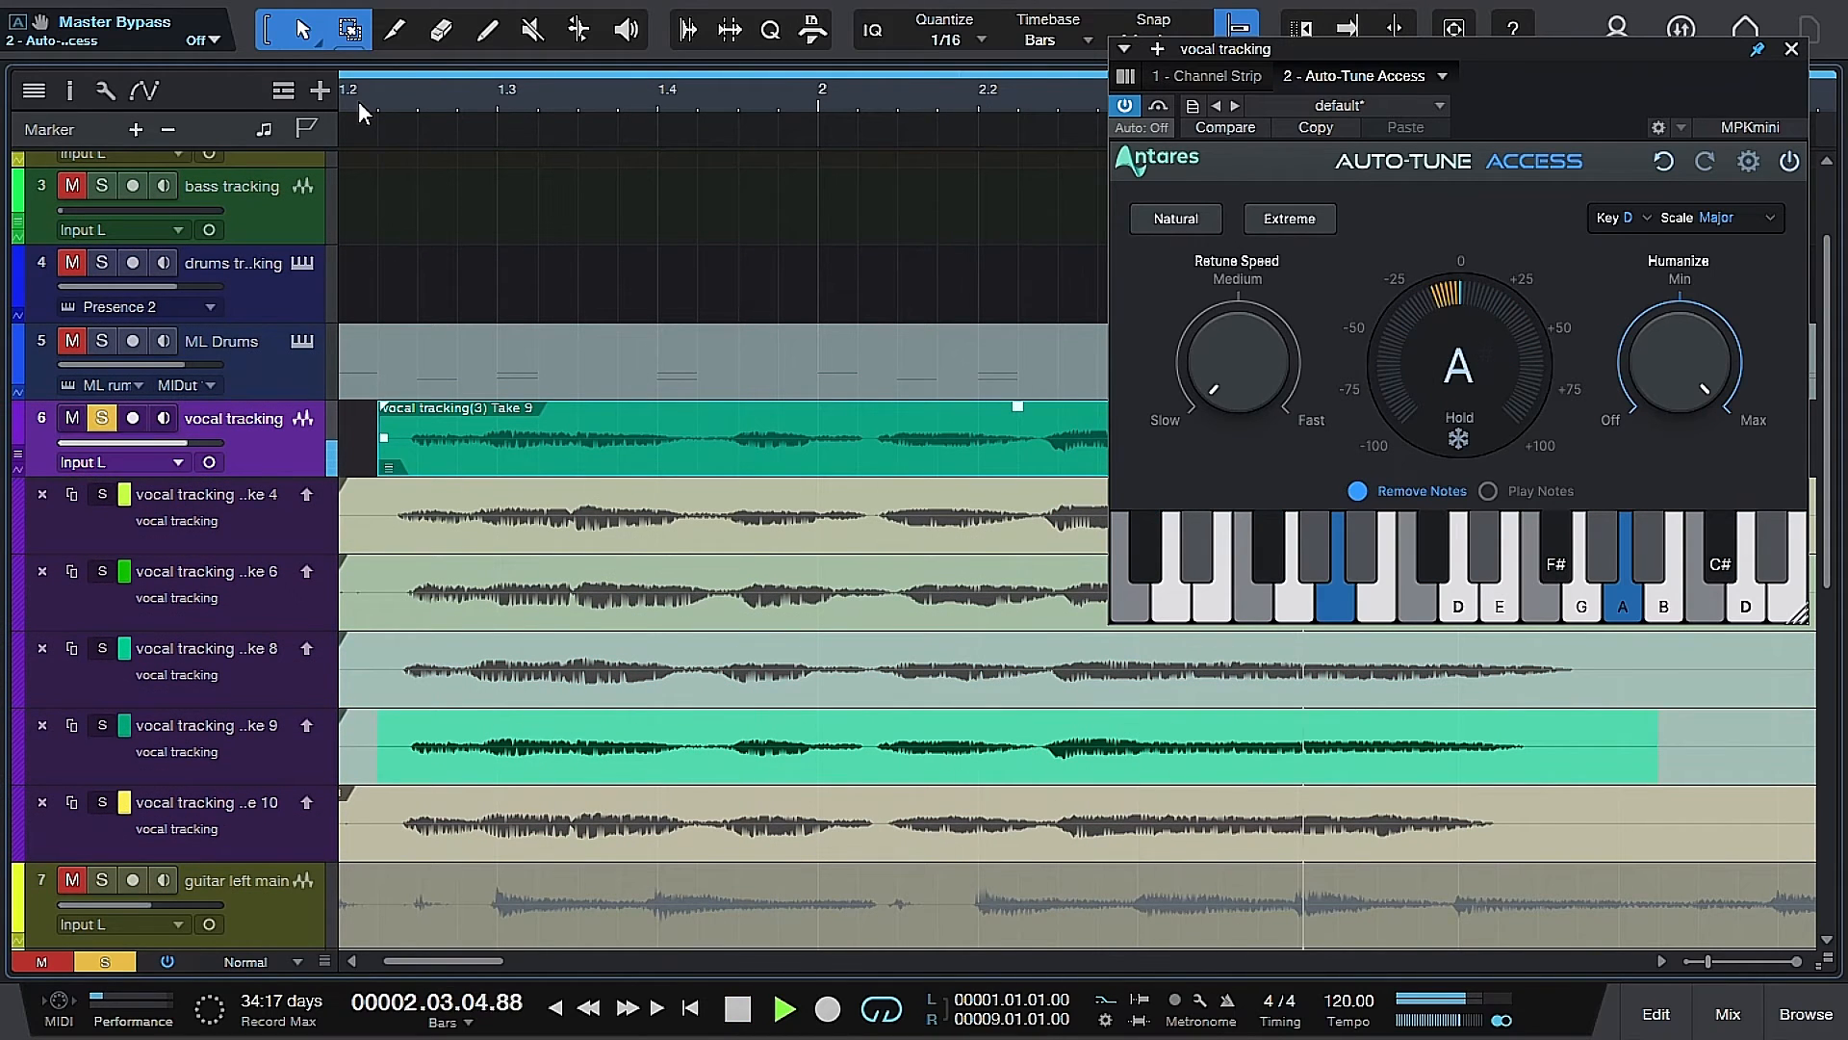
key(space)
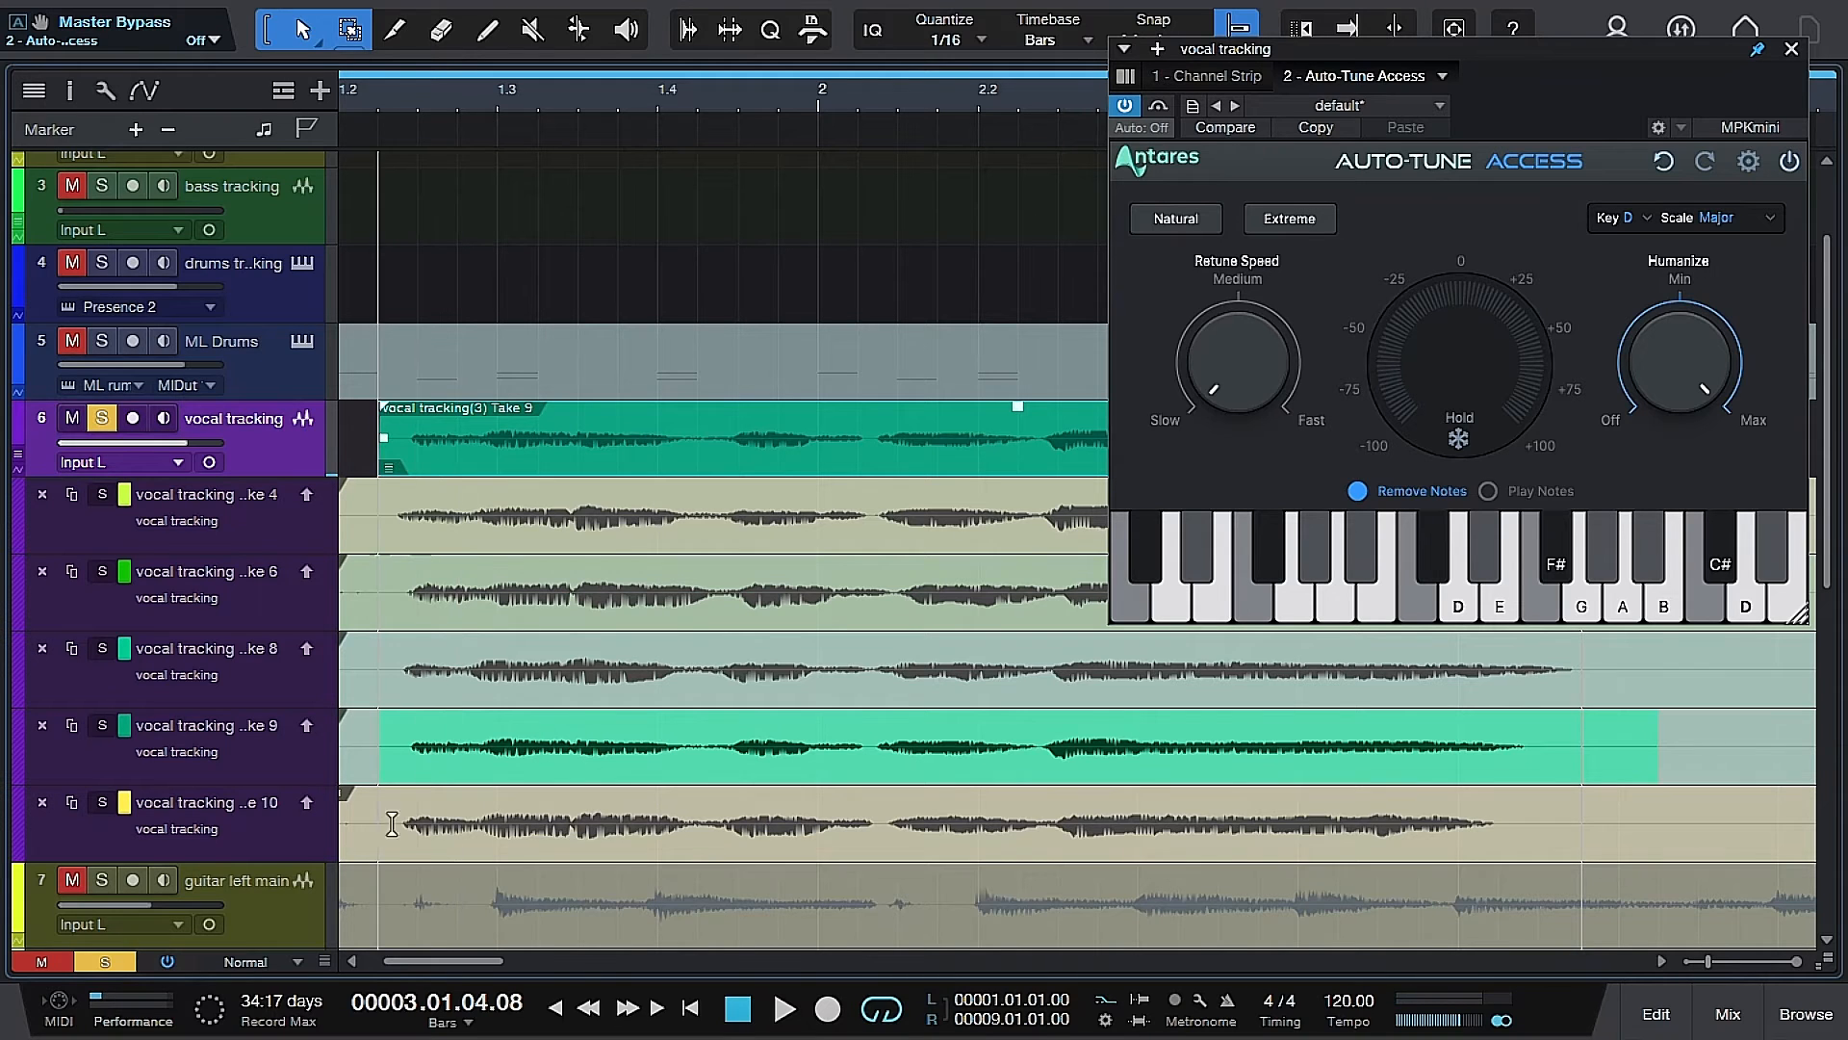
Use Take 10 for the opening of the first phrase up to just after beat 1.4 and audition it.
drag(384, 835, 701, 829)
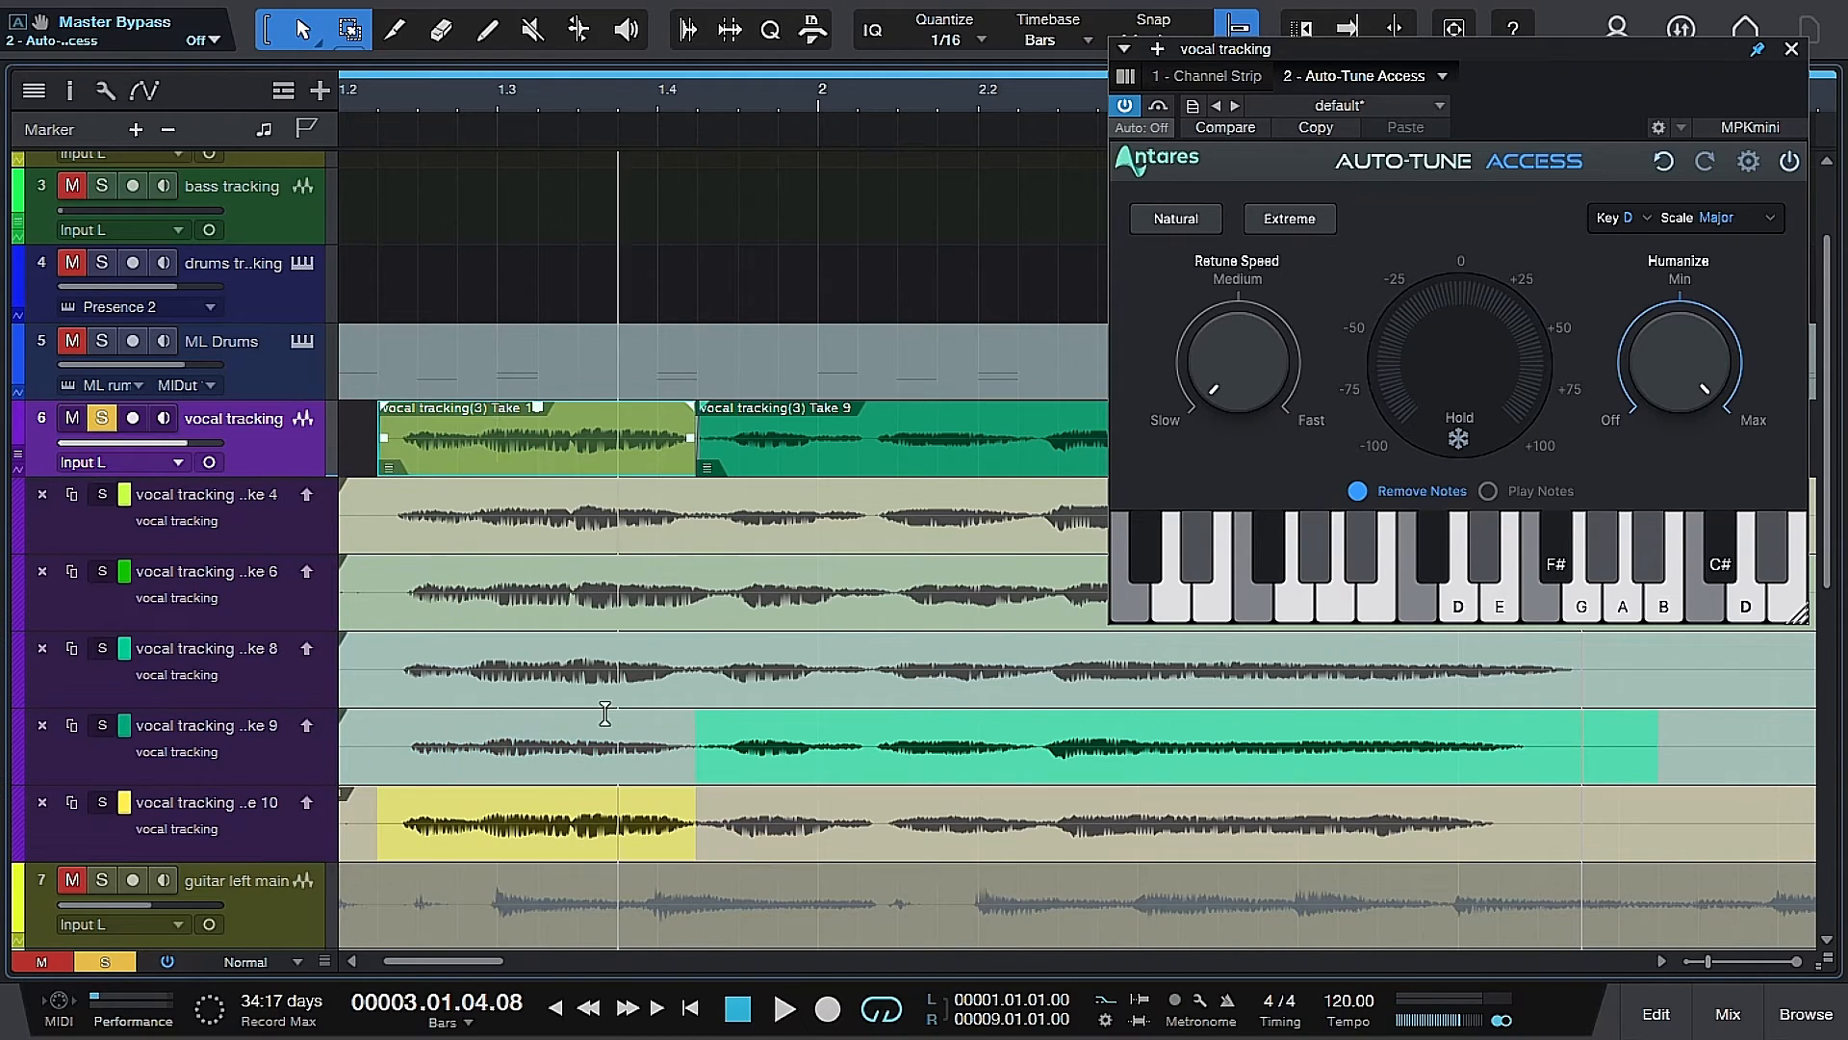
click(366, 84)
key(space)
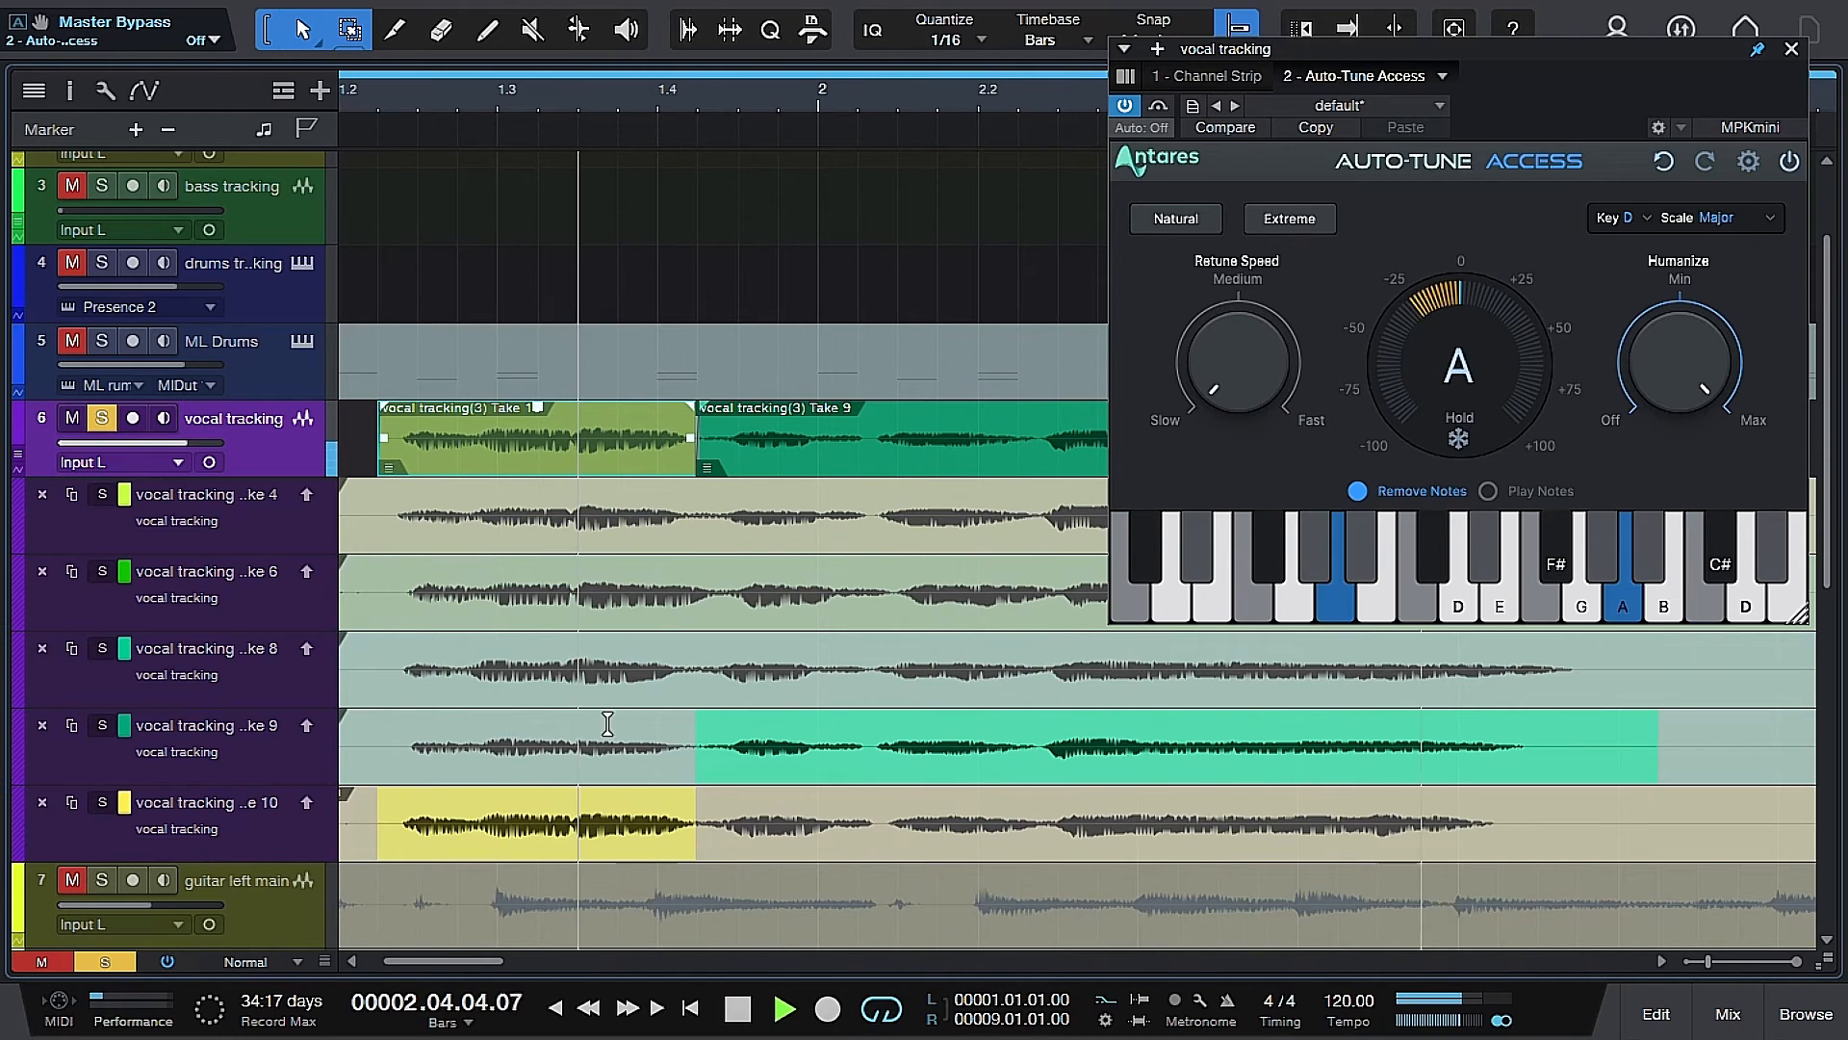
key(space)
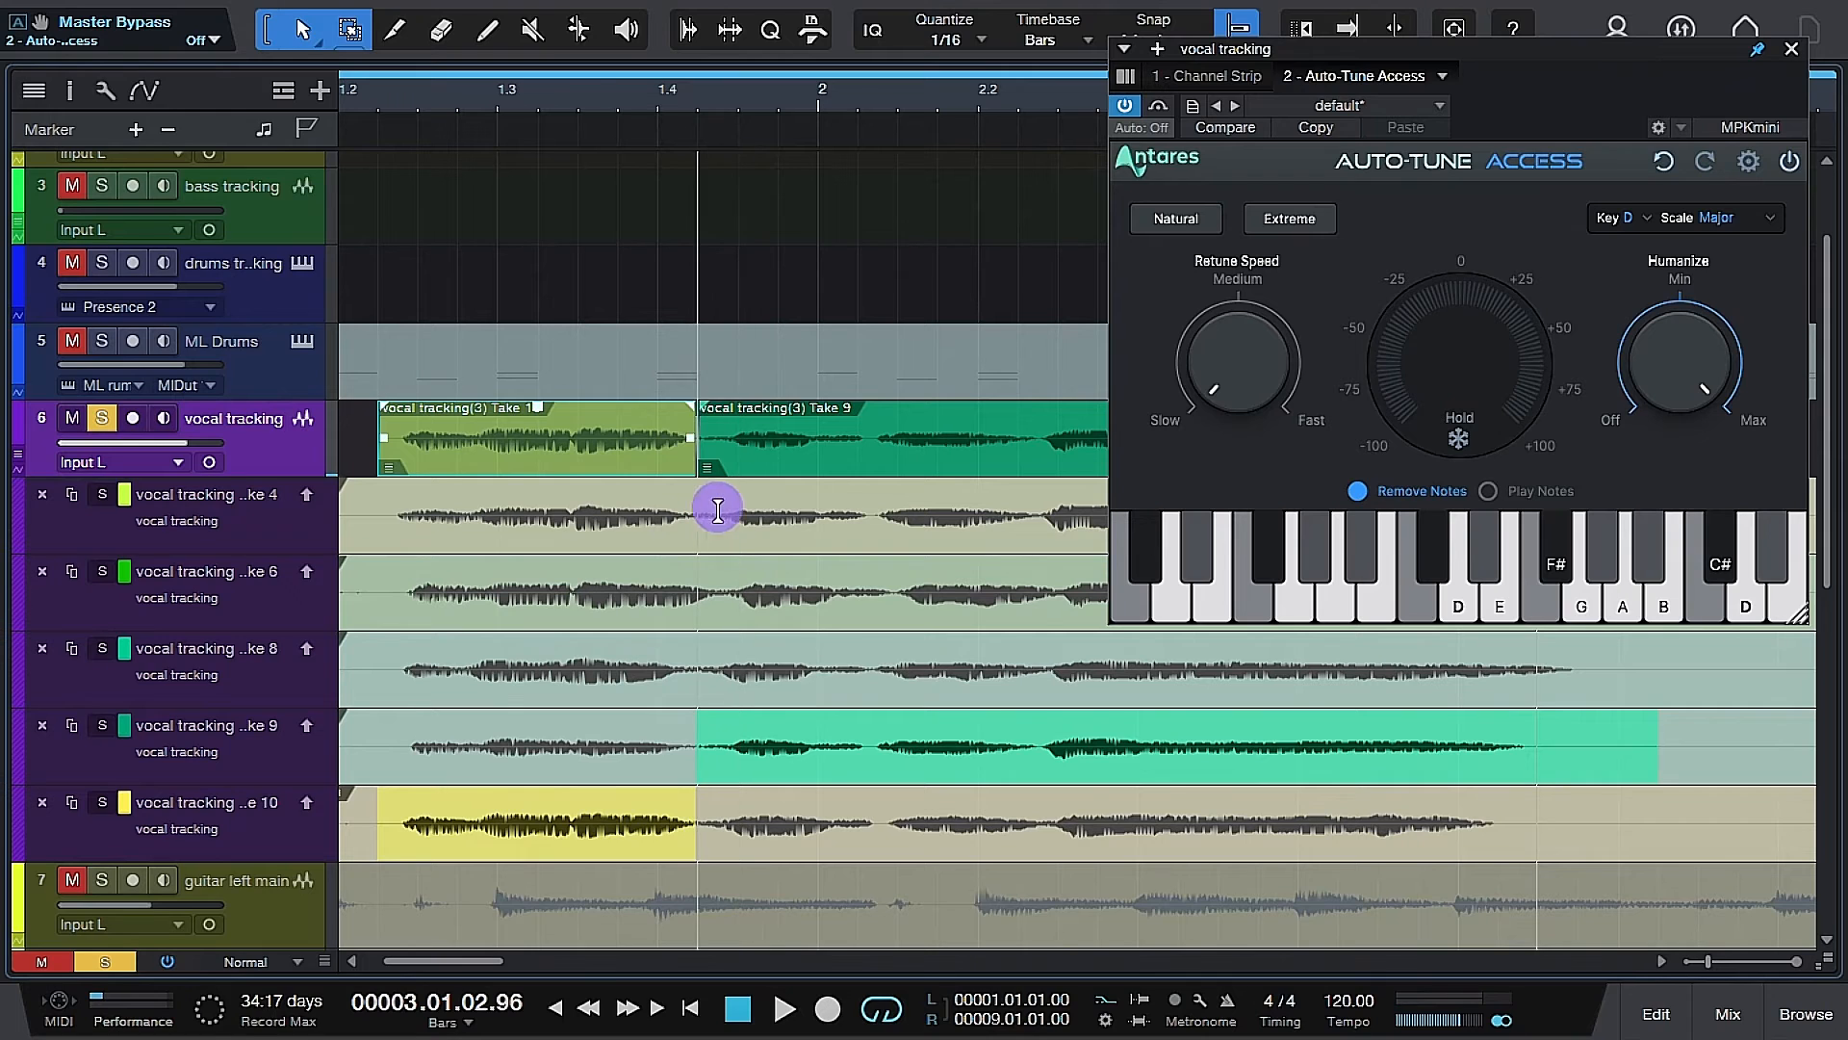
Use Take 4 from just after beat 1.4 to about midway between bar 2 and beat 2.2, and audition the comp.
drag(718, 510, 880, 503)
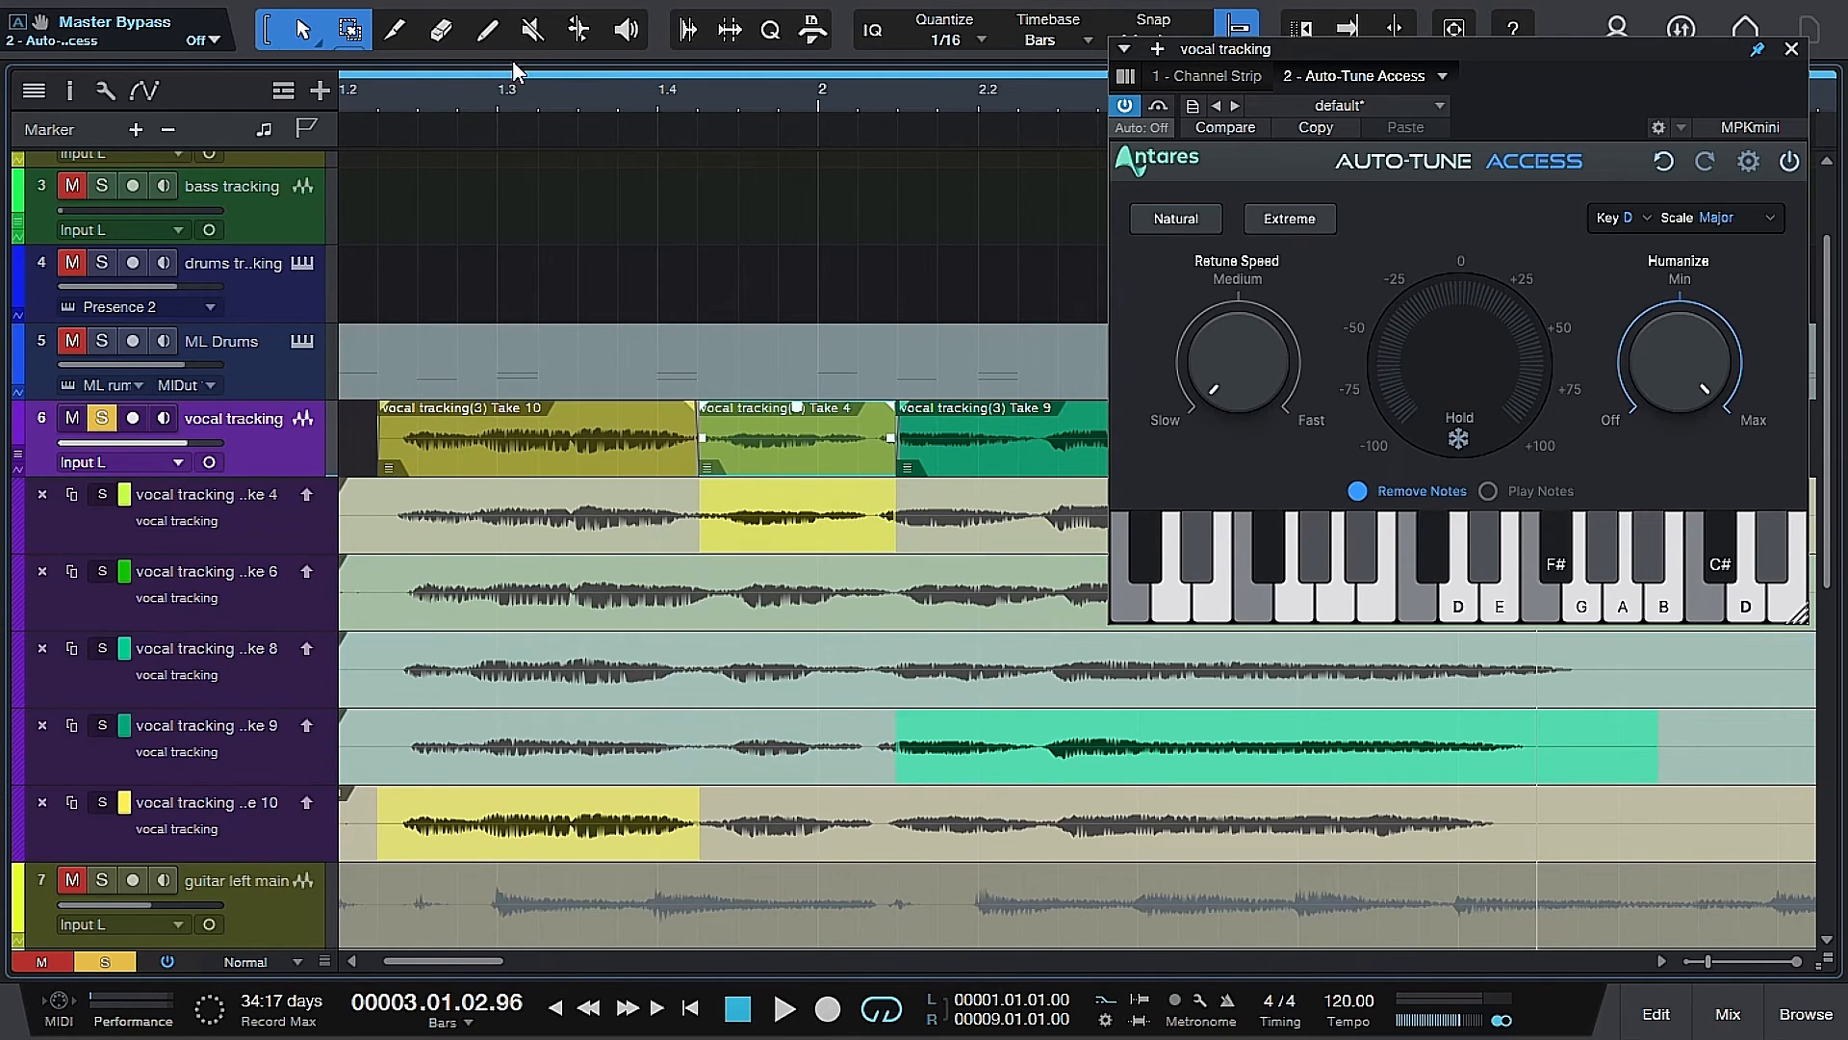
click(366, 96)
key(space)
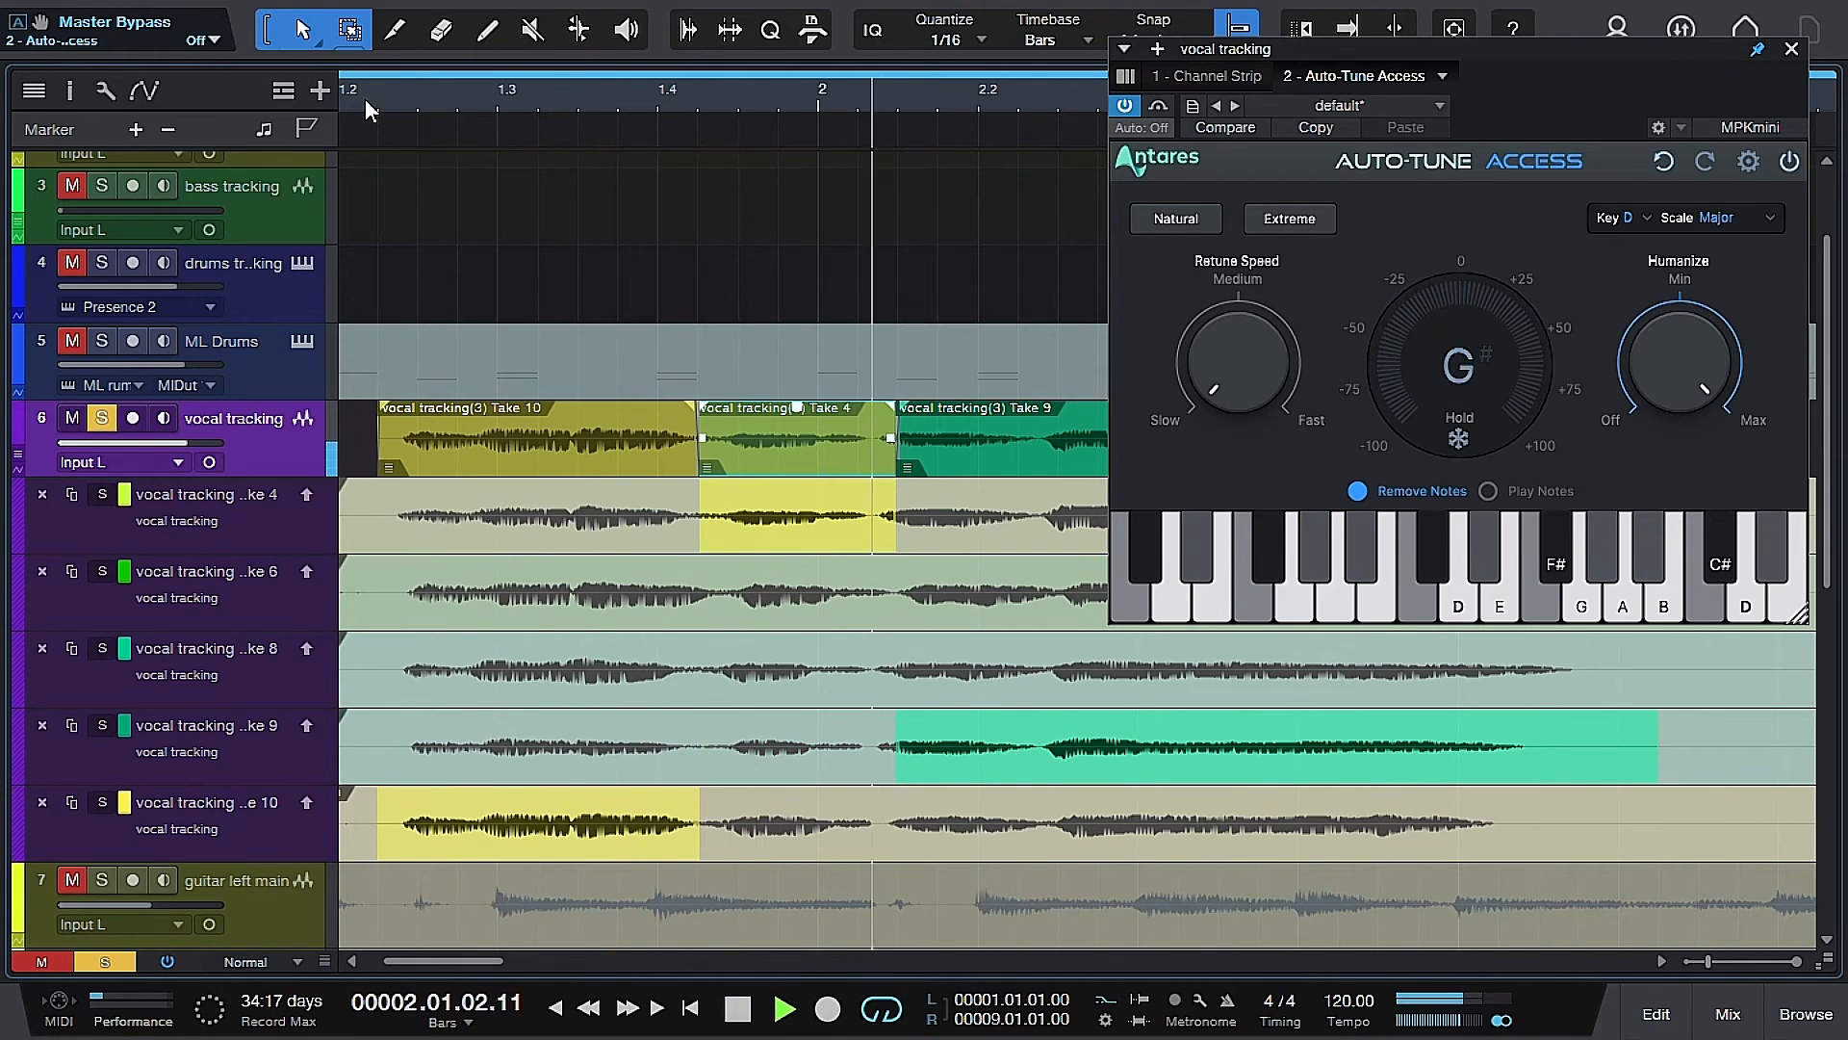
Audition Takes 6, 8 and 9 in turn for the phrase's middle part, from just after beat 1.4 to shortly after bar 2.
key(space)
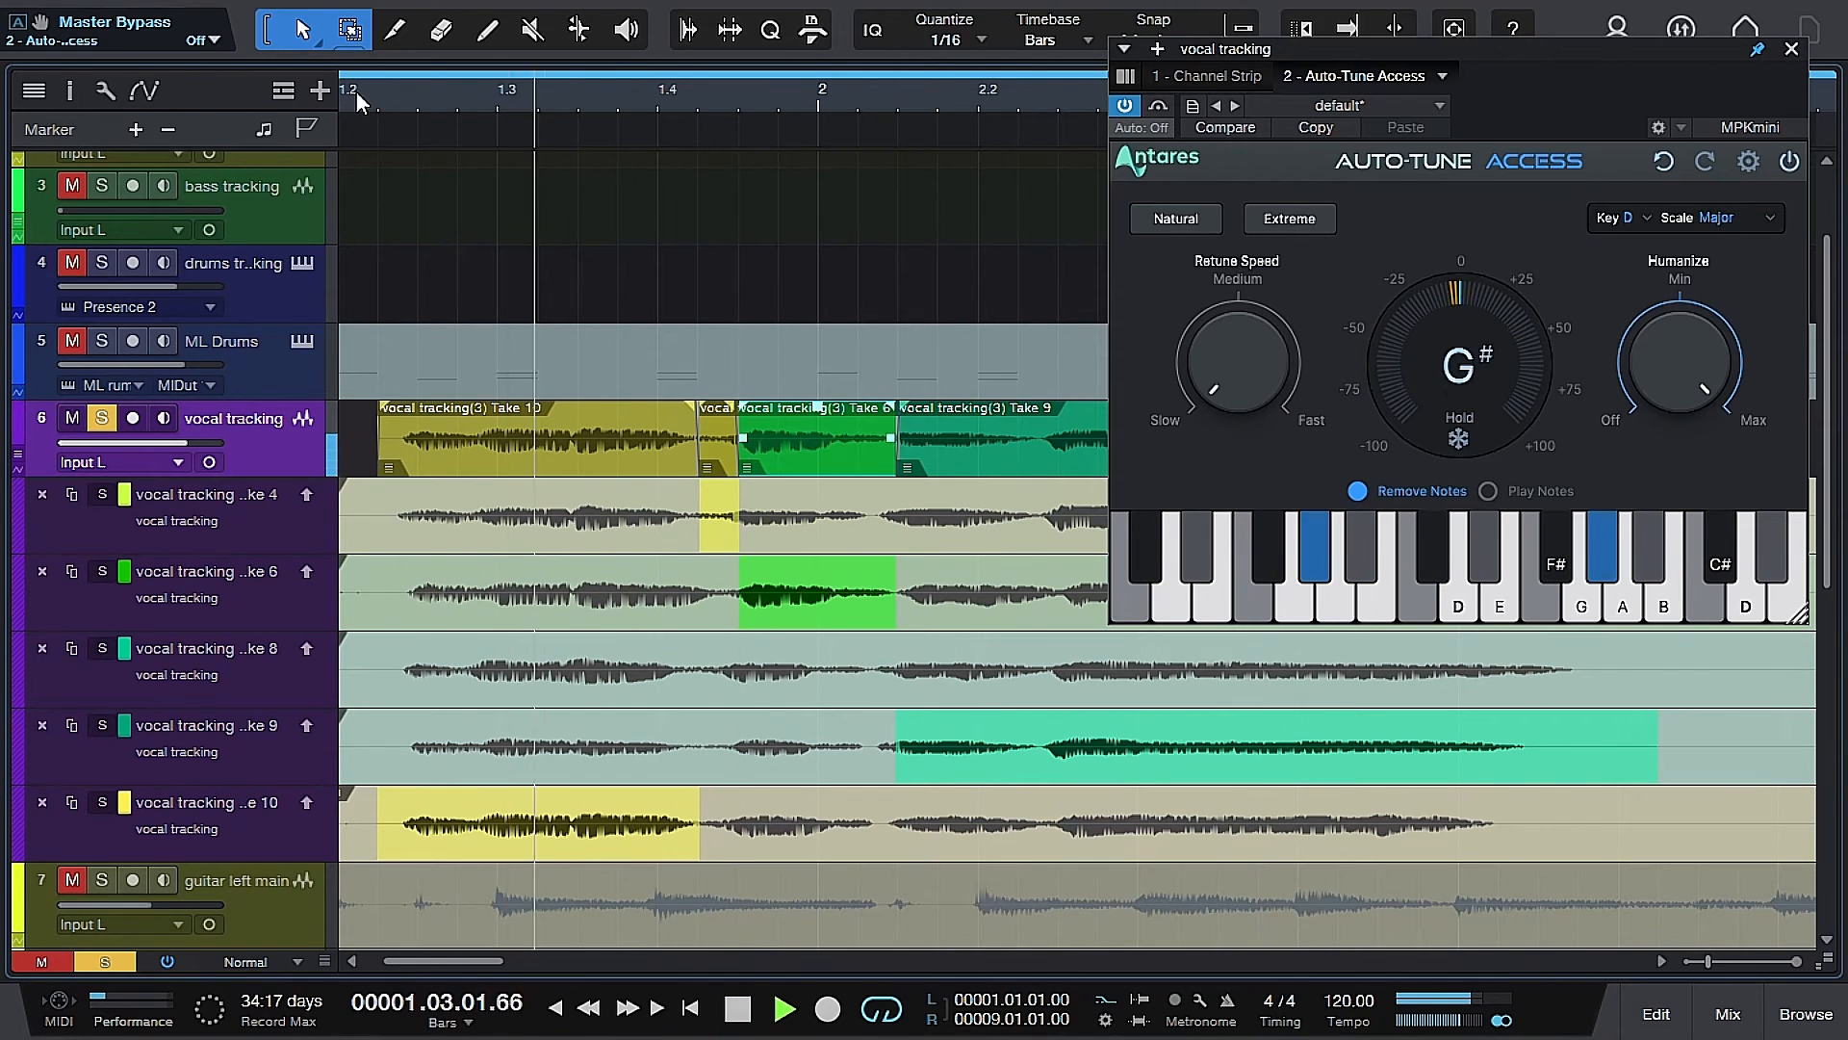
key(space)
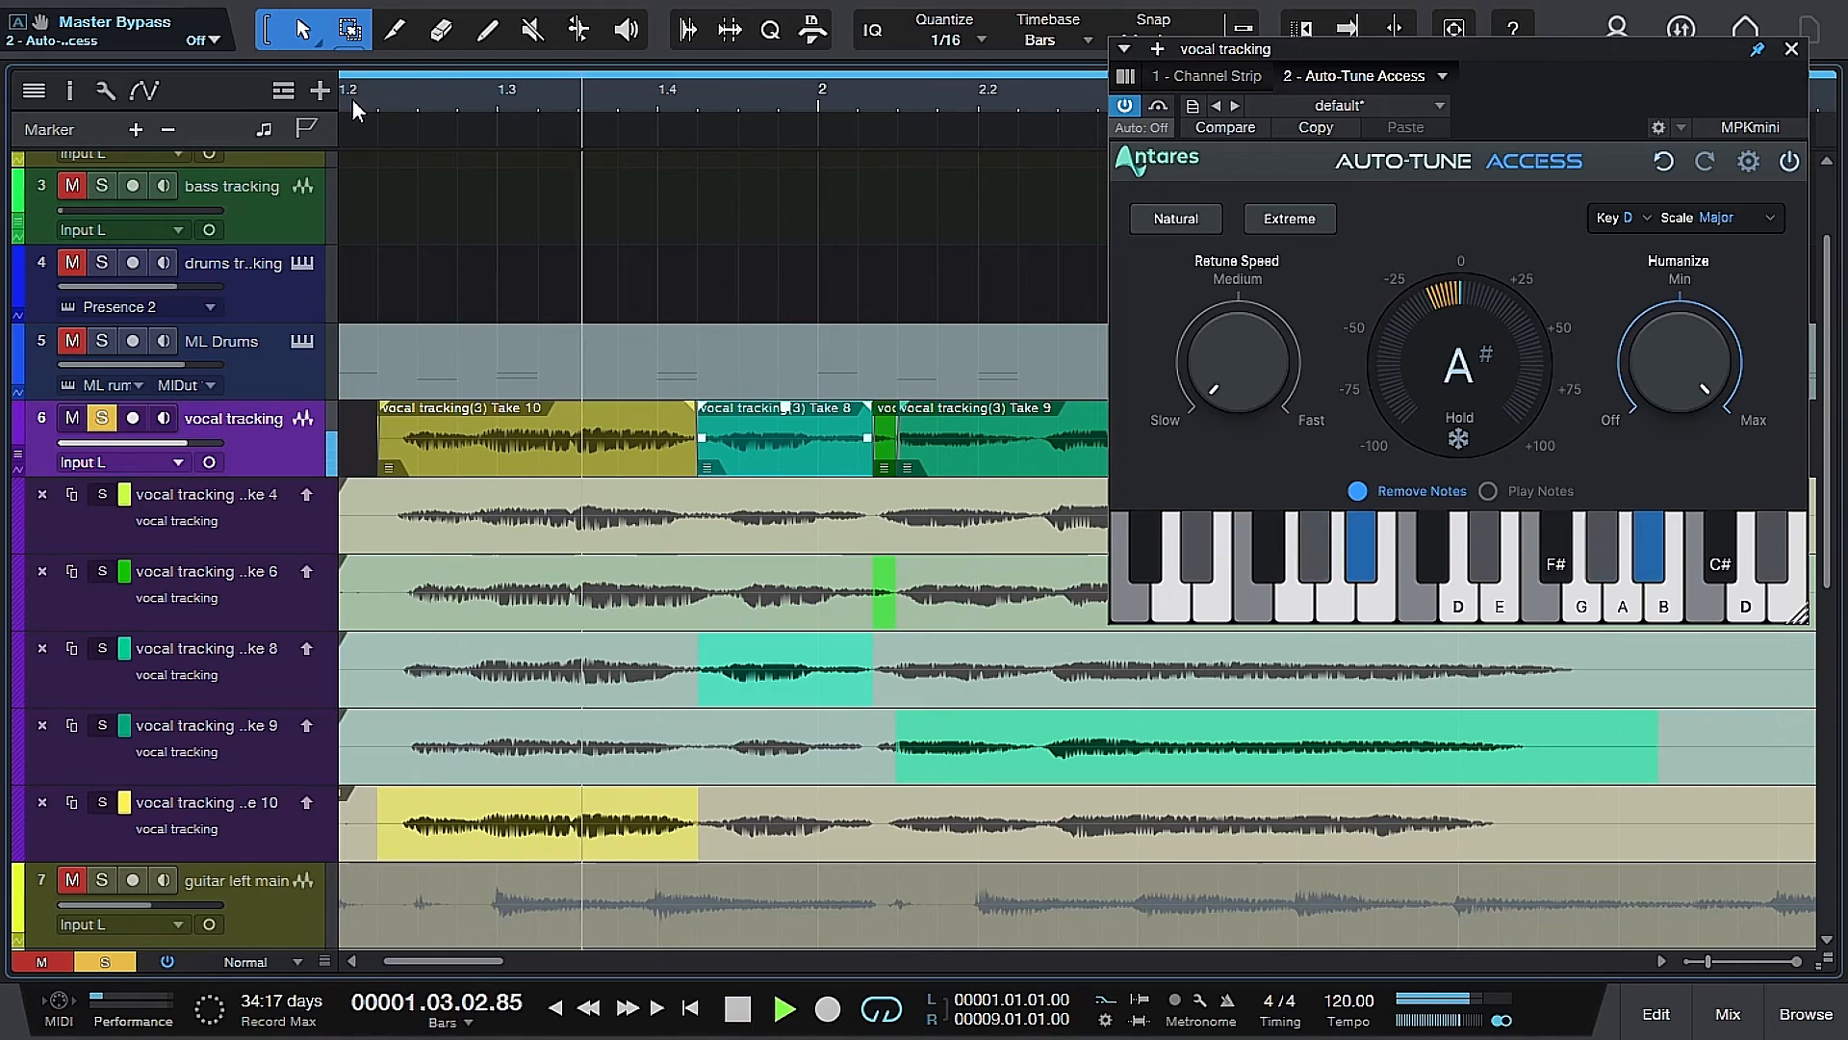
key(space)
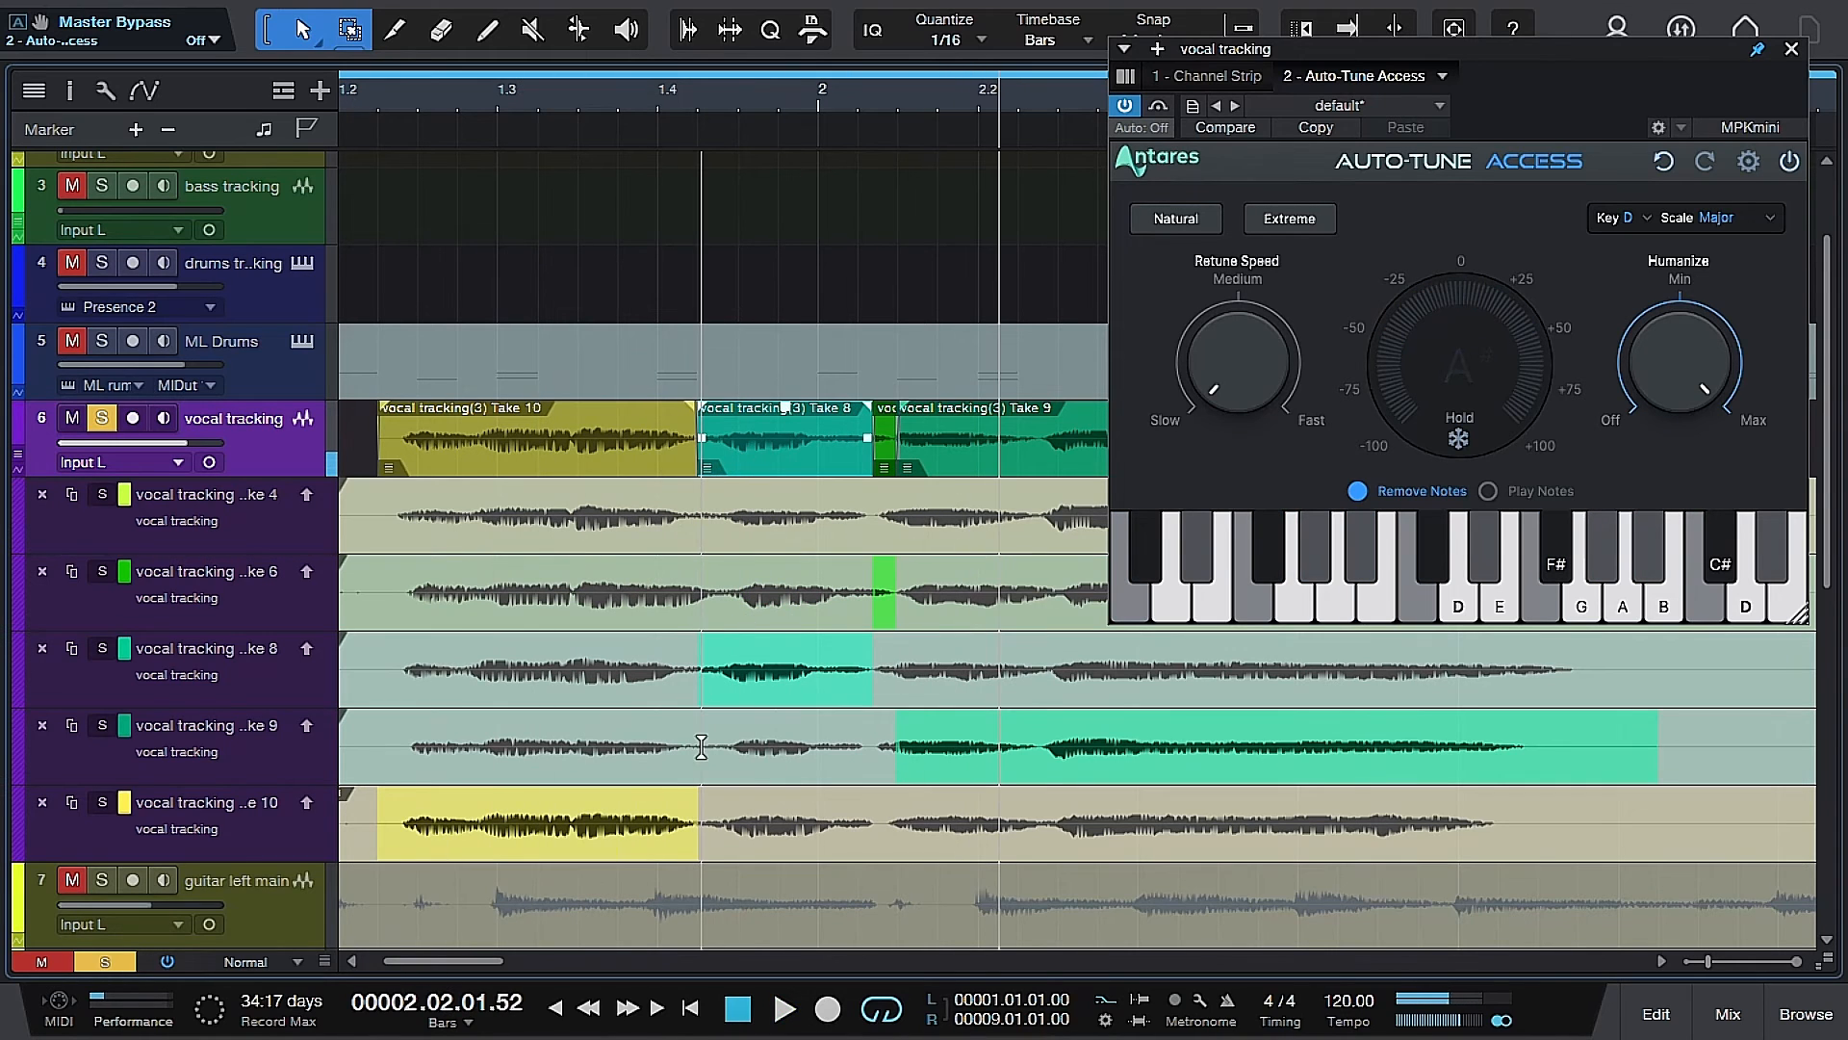
drag(700, 741, 869, 741)
key(space)
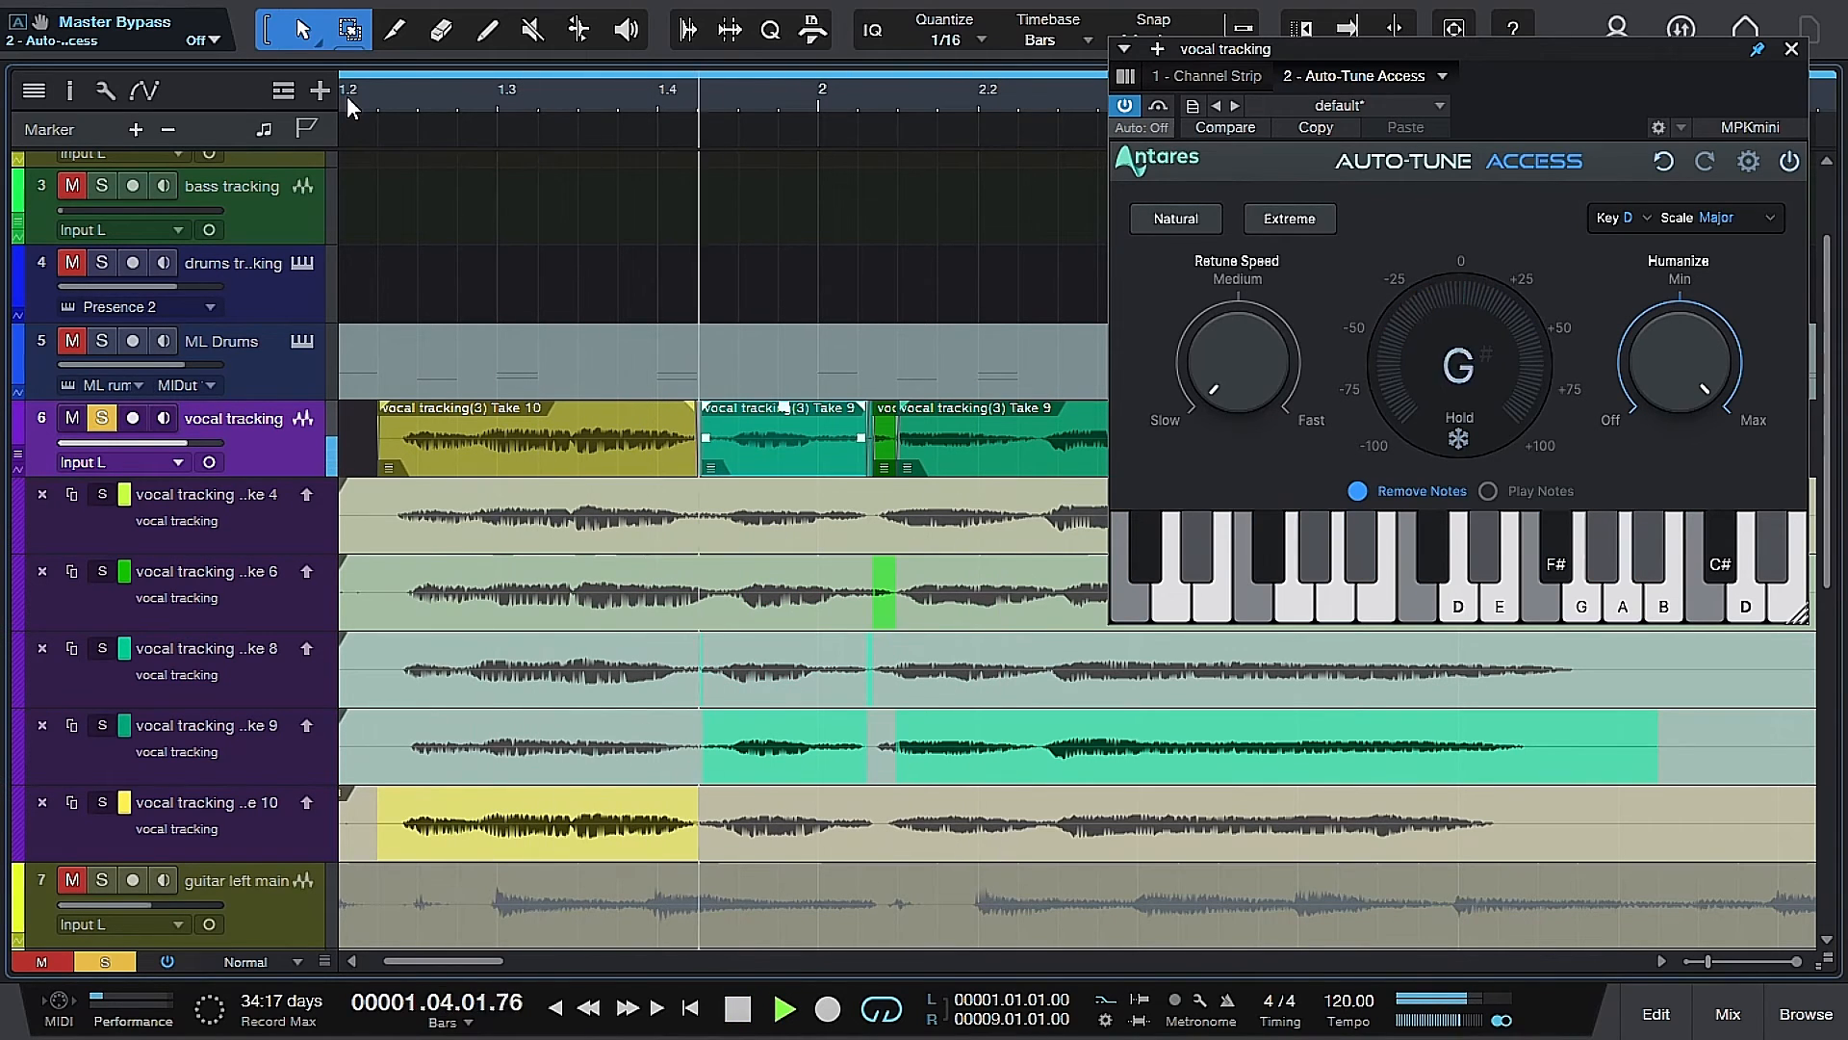
key(space)
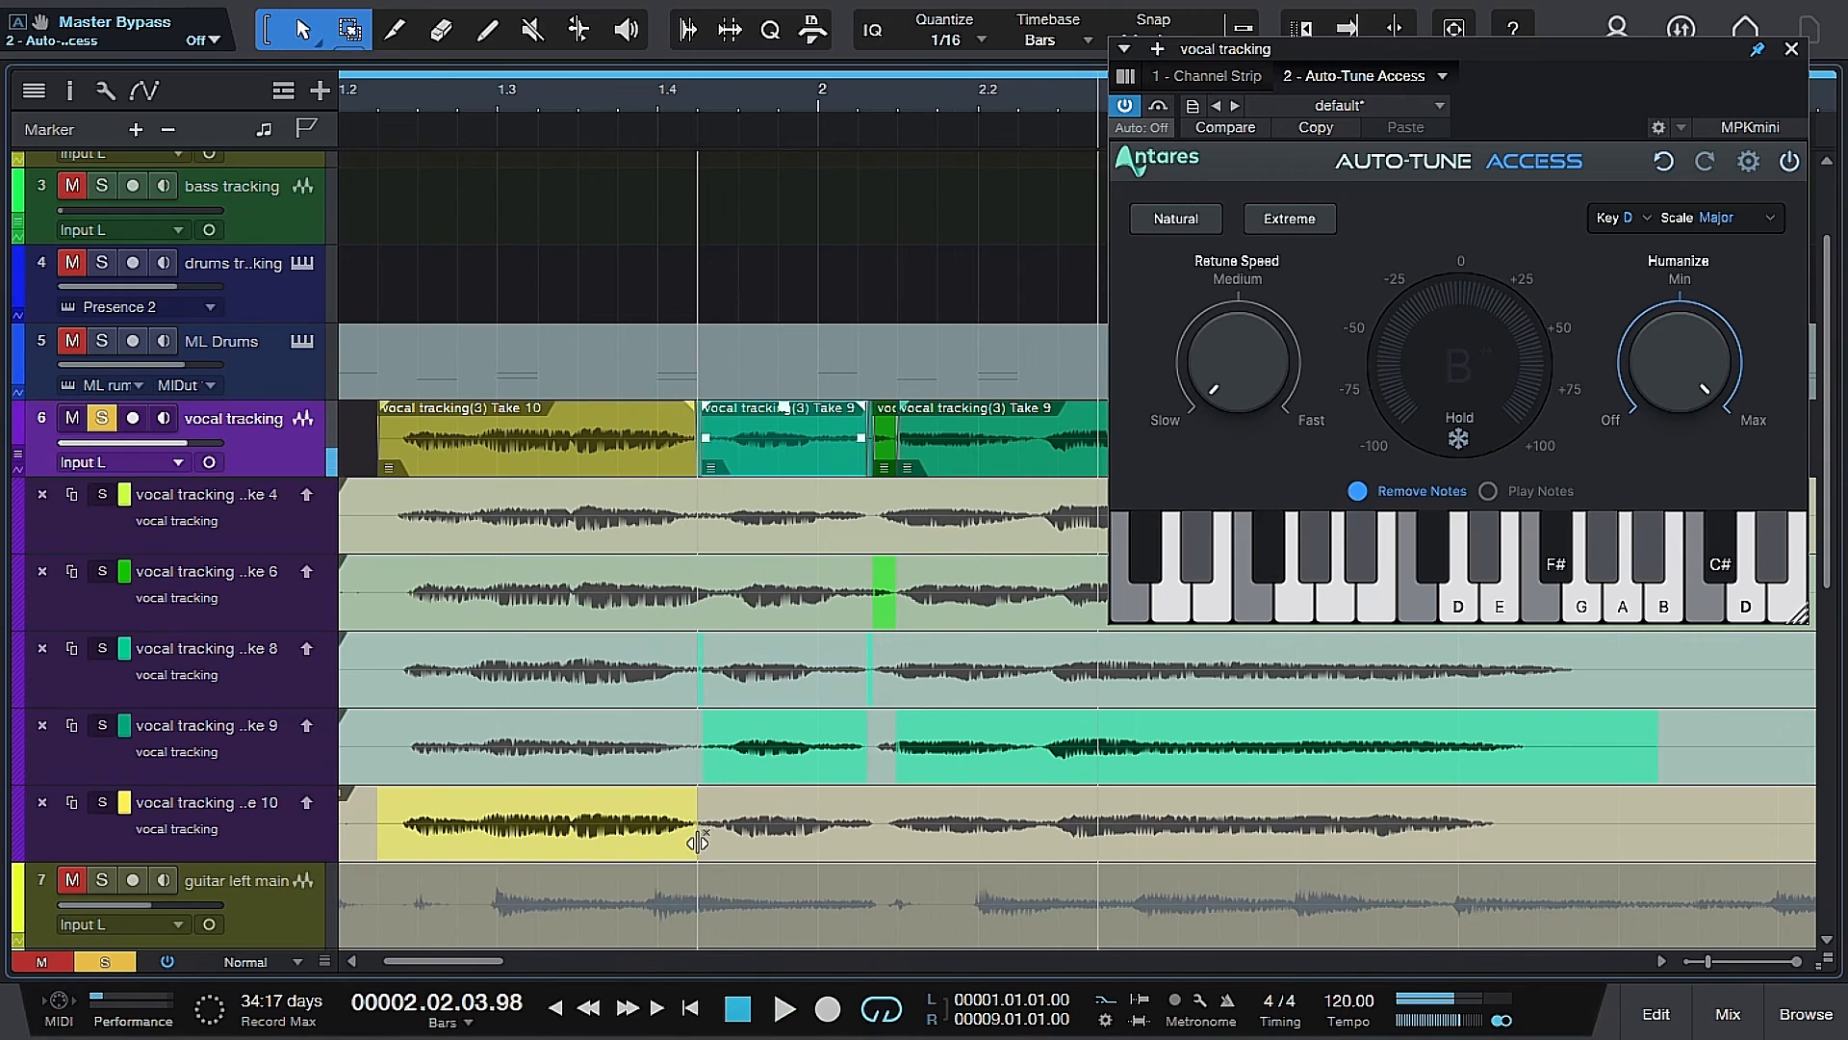
Use Take 10 for the middle part up to shortly after bar 2 and audition it with Takes 6 and 9 as the ending.
drag(698, 836, 873, 827)
key(space)
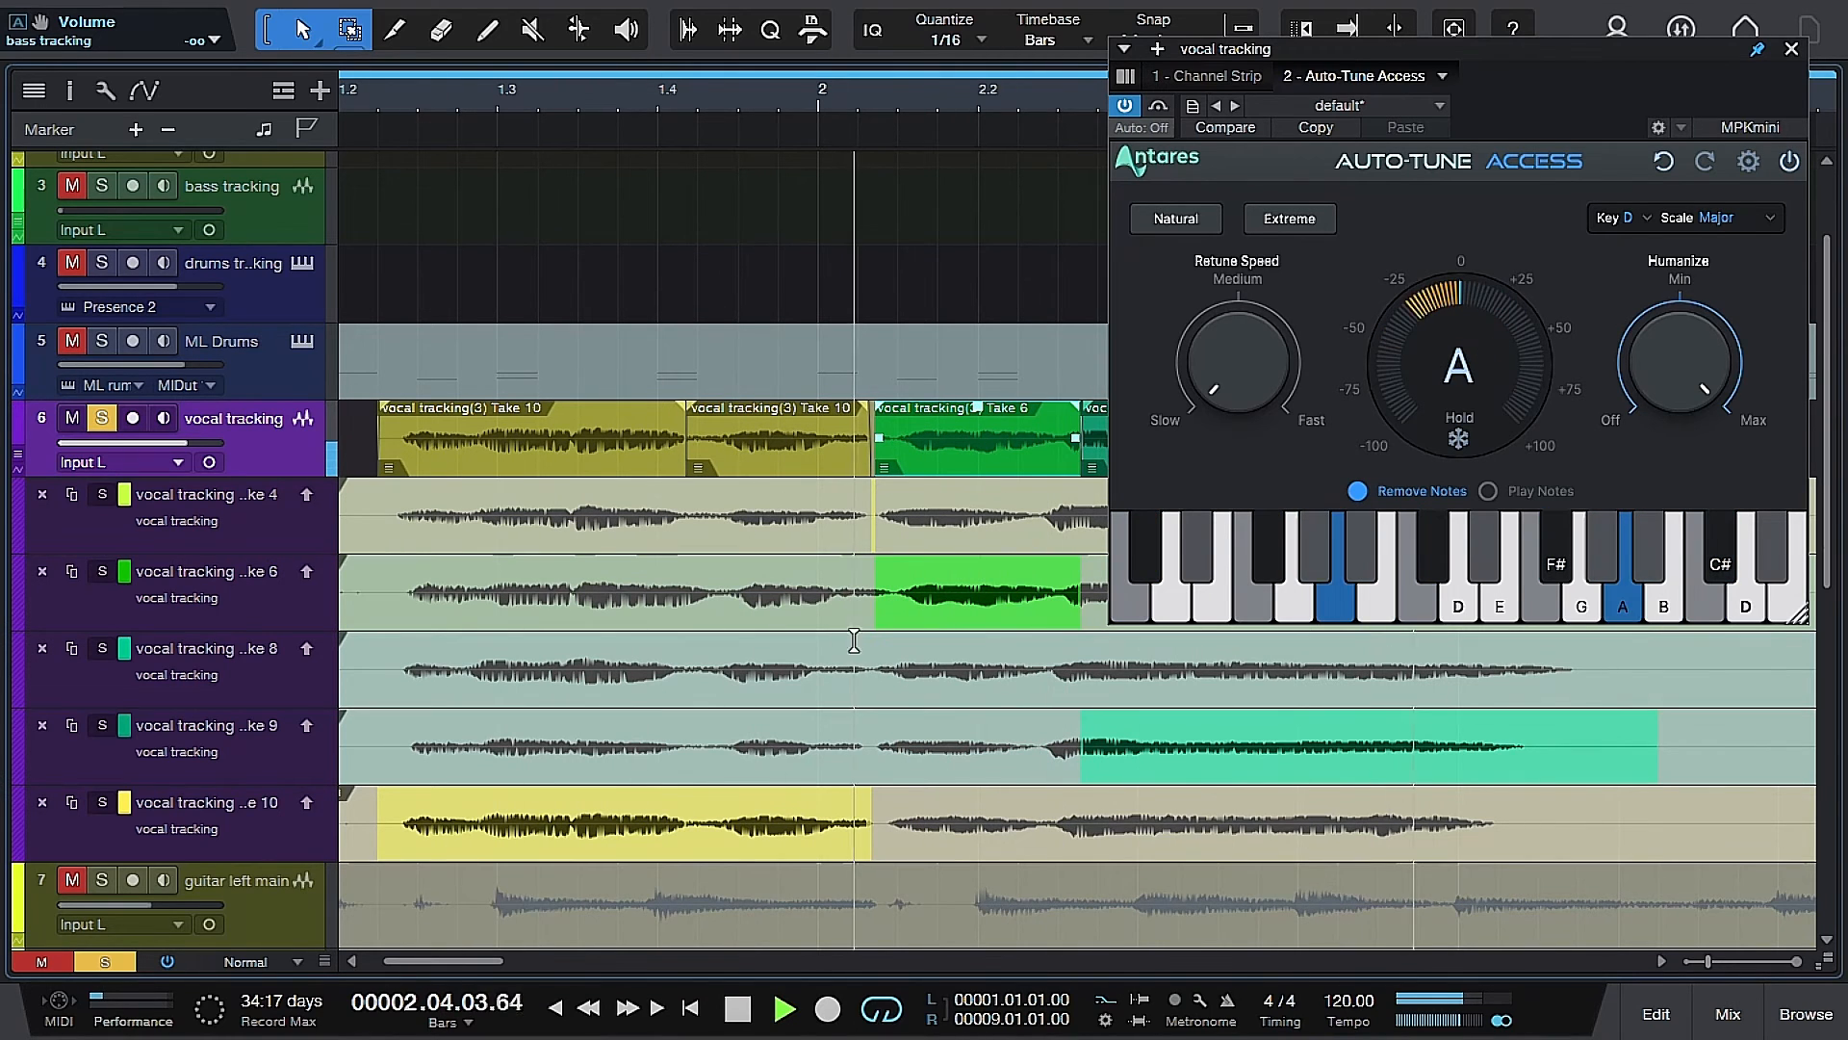
key(space)
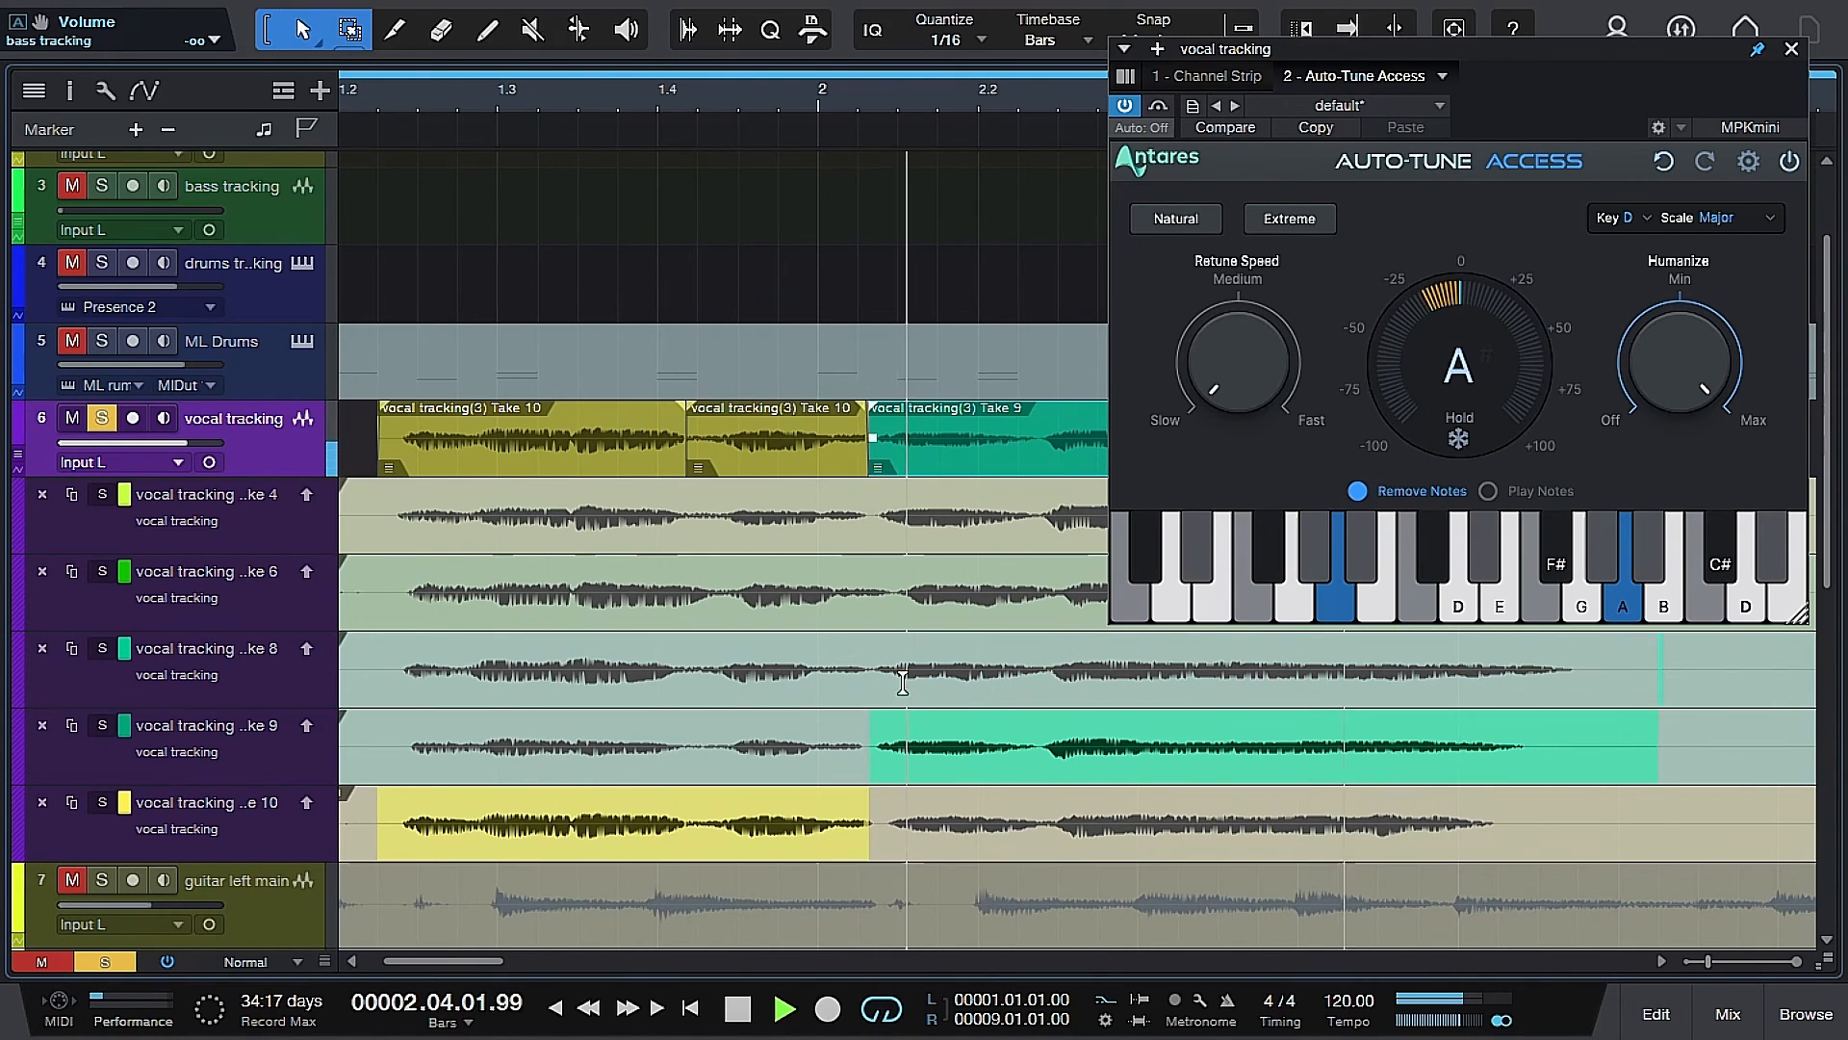
Use Take 10 for the rest of the vocal phrase and play the comp back from the phrase's start.
drag(858, 803, 1552, 818)
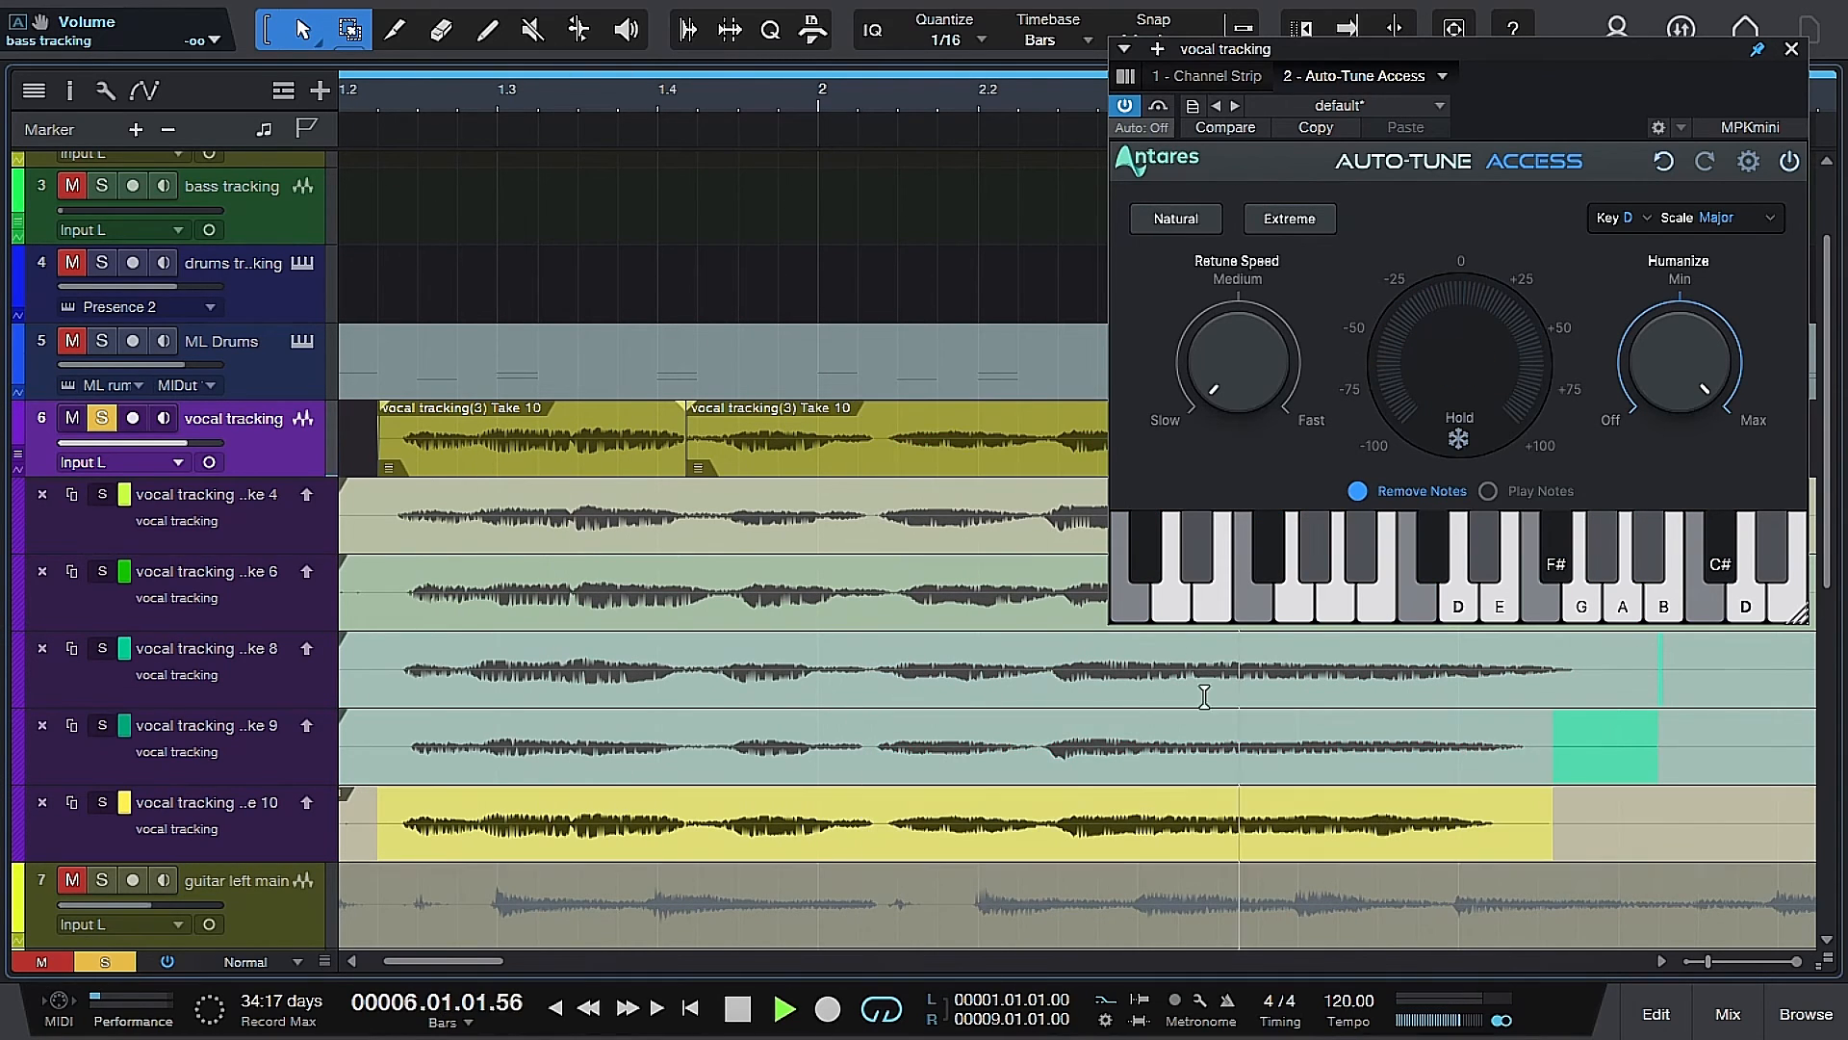
click(354, 105)
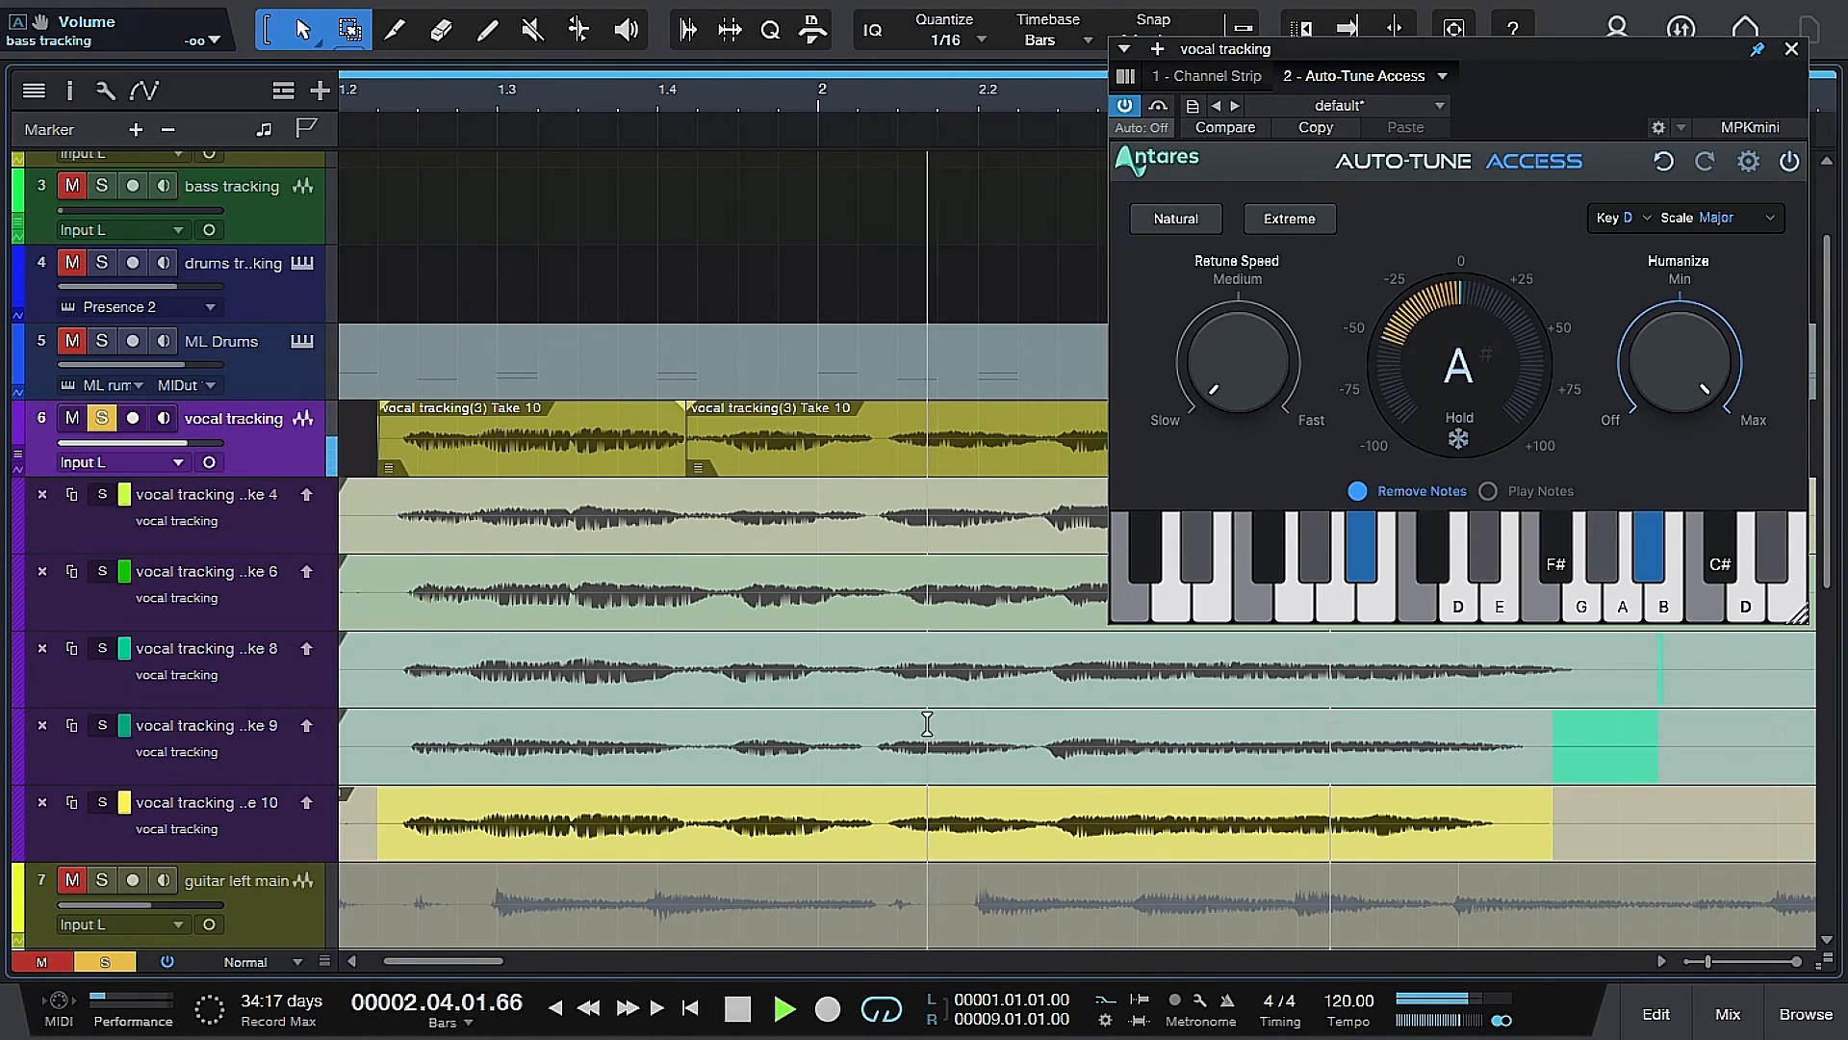
key(space)
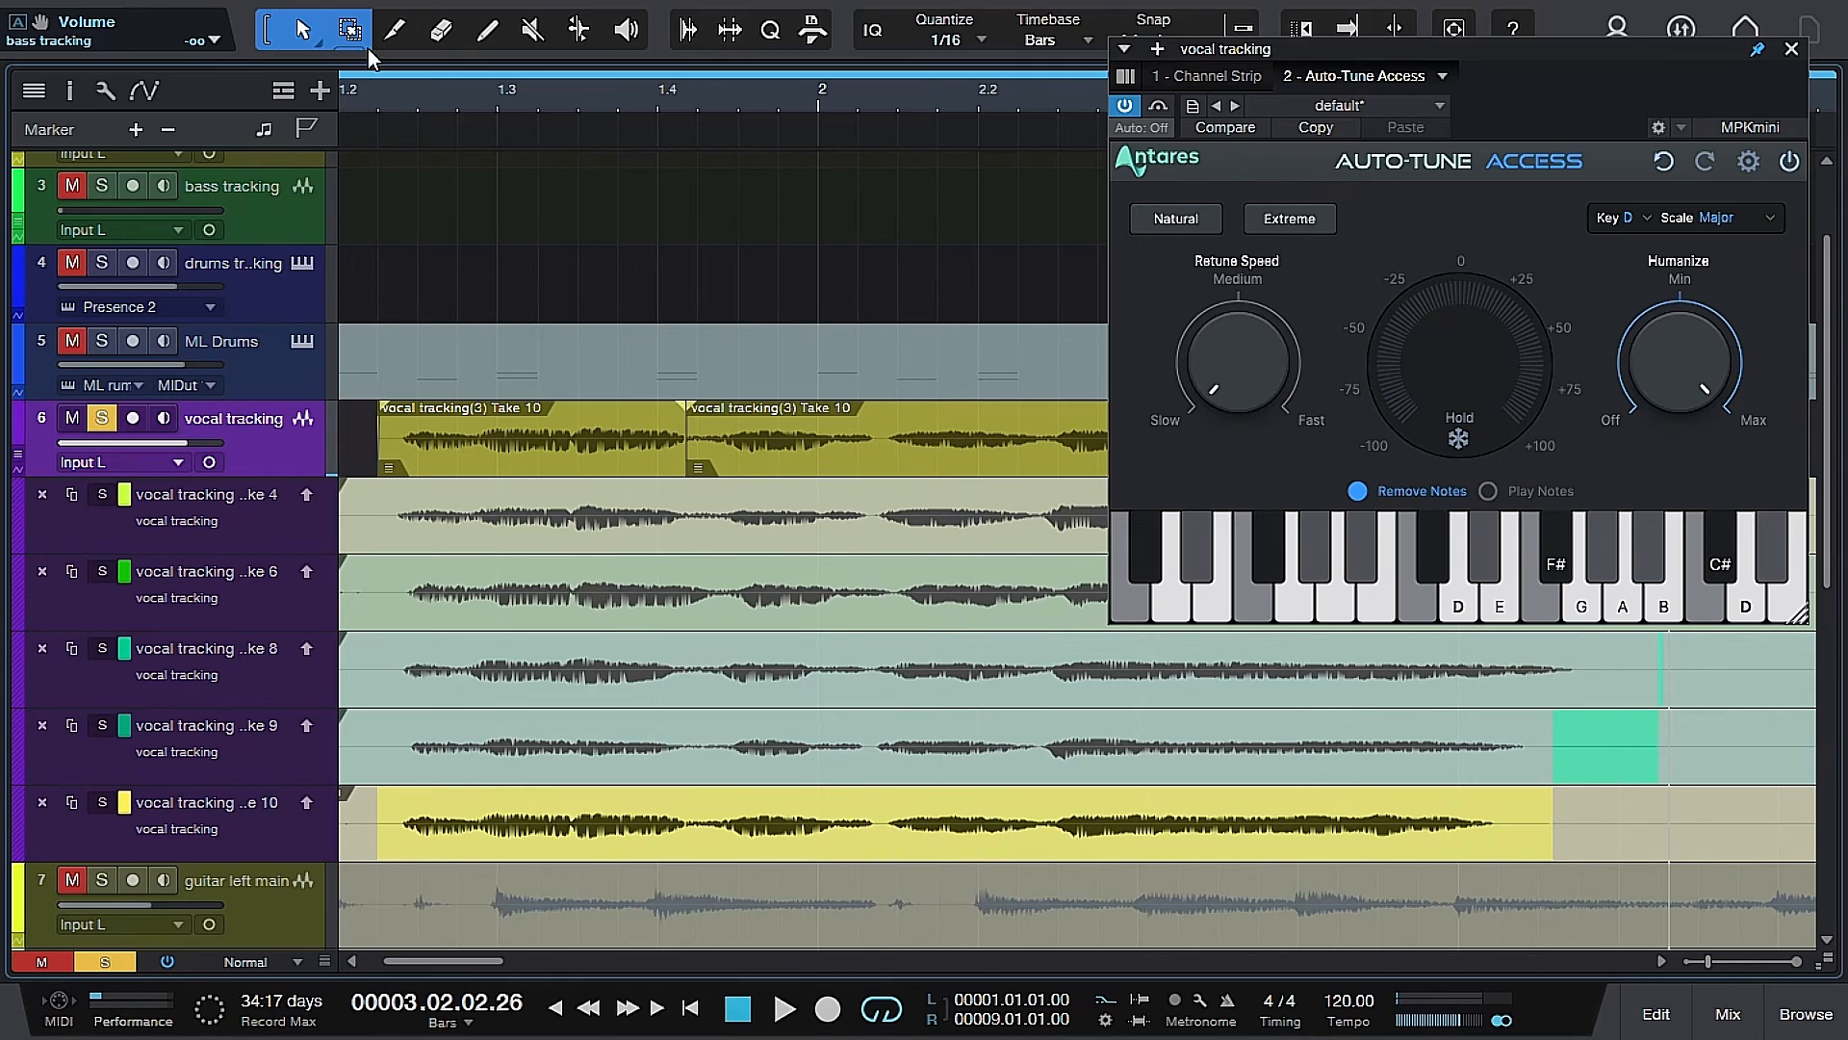
click(358, 105)
key(space)
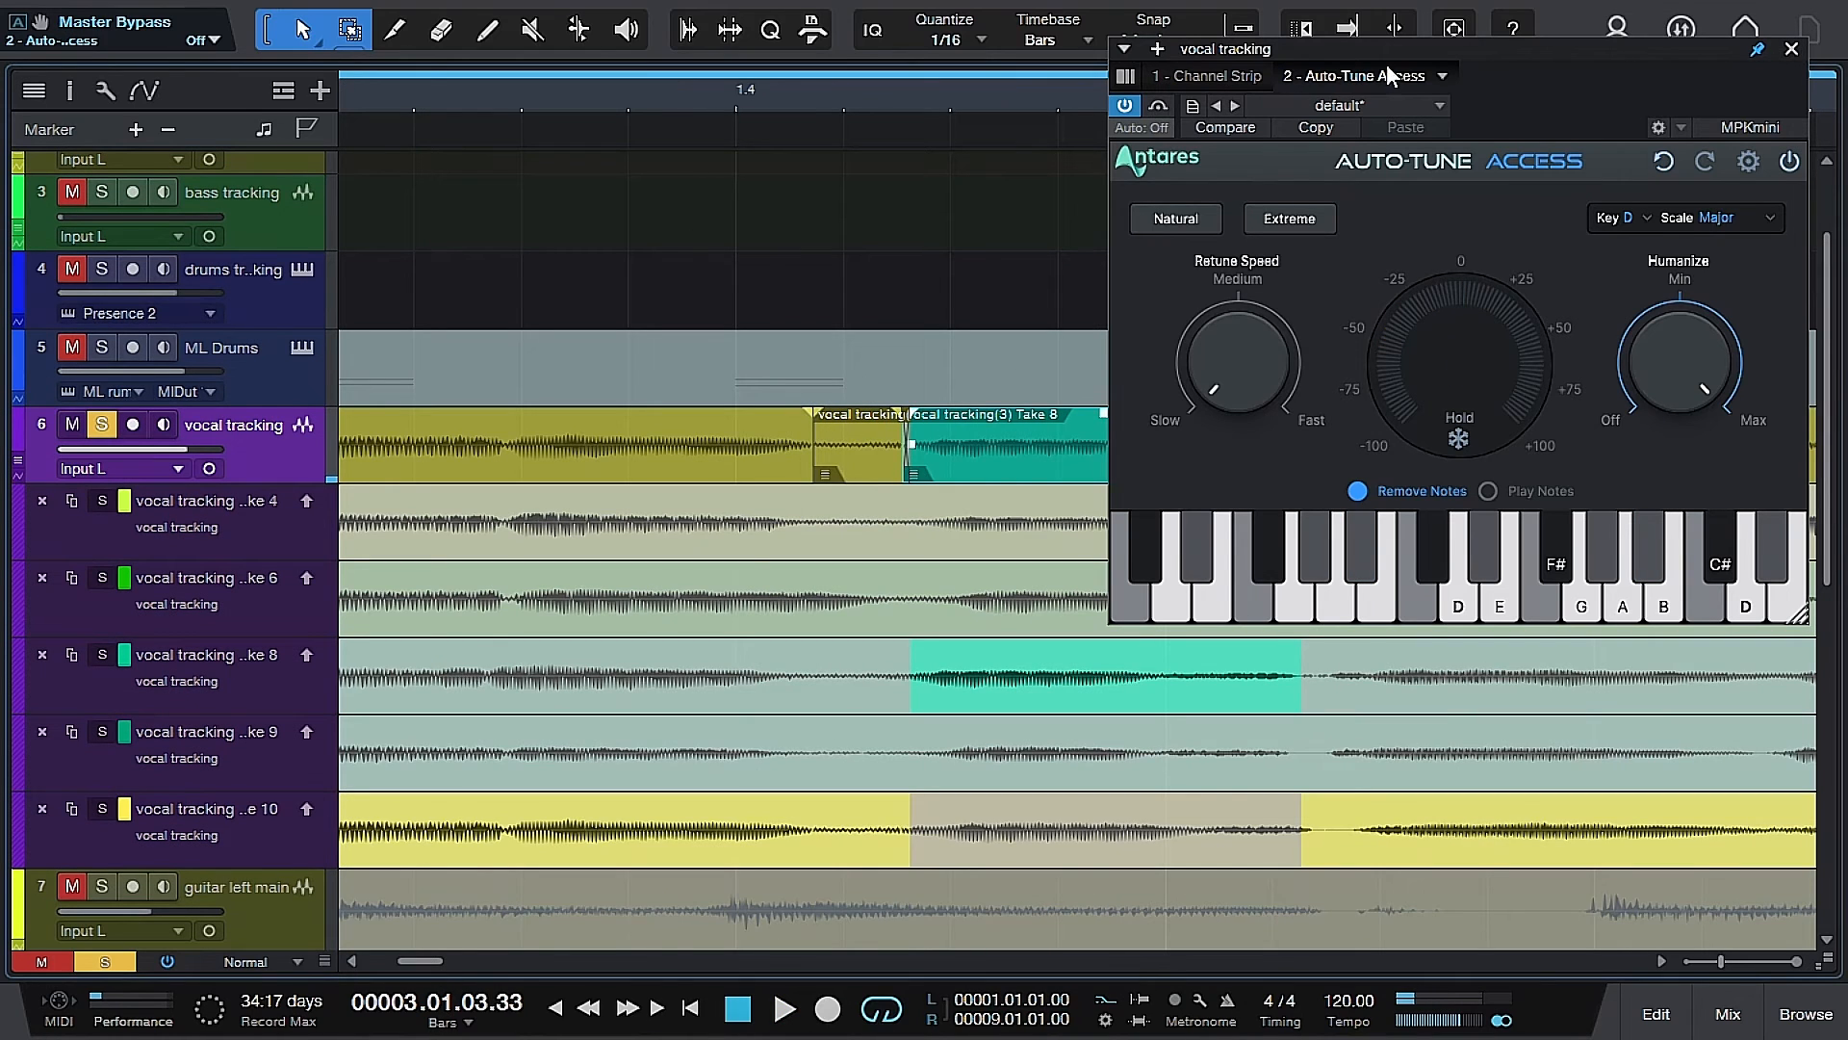
Hide the vocal take layers and bounce the comped vocal events into a single event.
click(1793, 49)
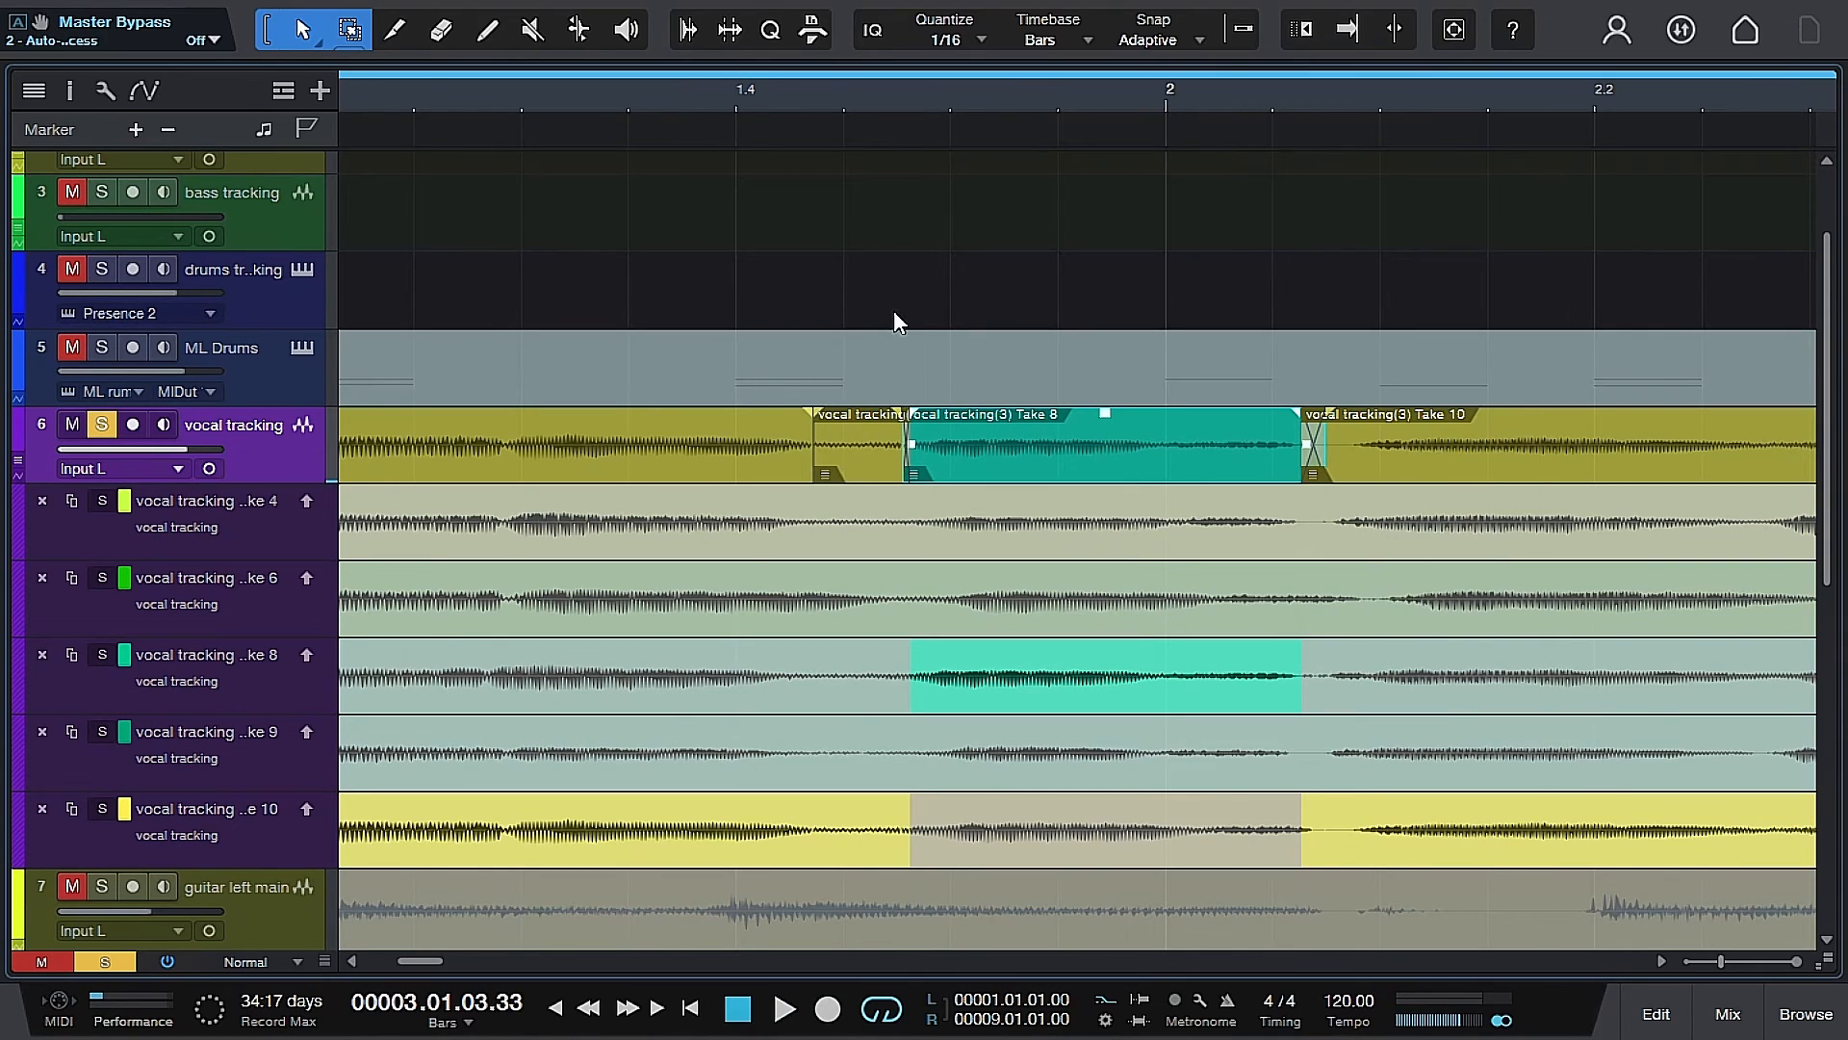
click(21, 466)
drag(652, 91, 625, 5)
key(ctrl+shift+a)
right_click(594, 472)
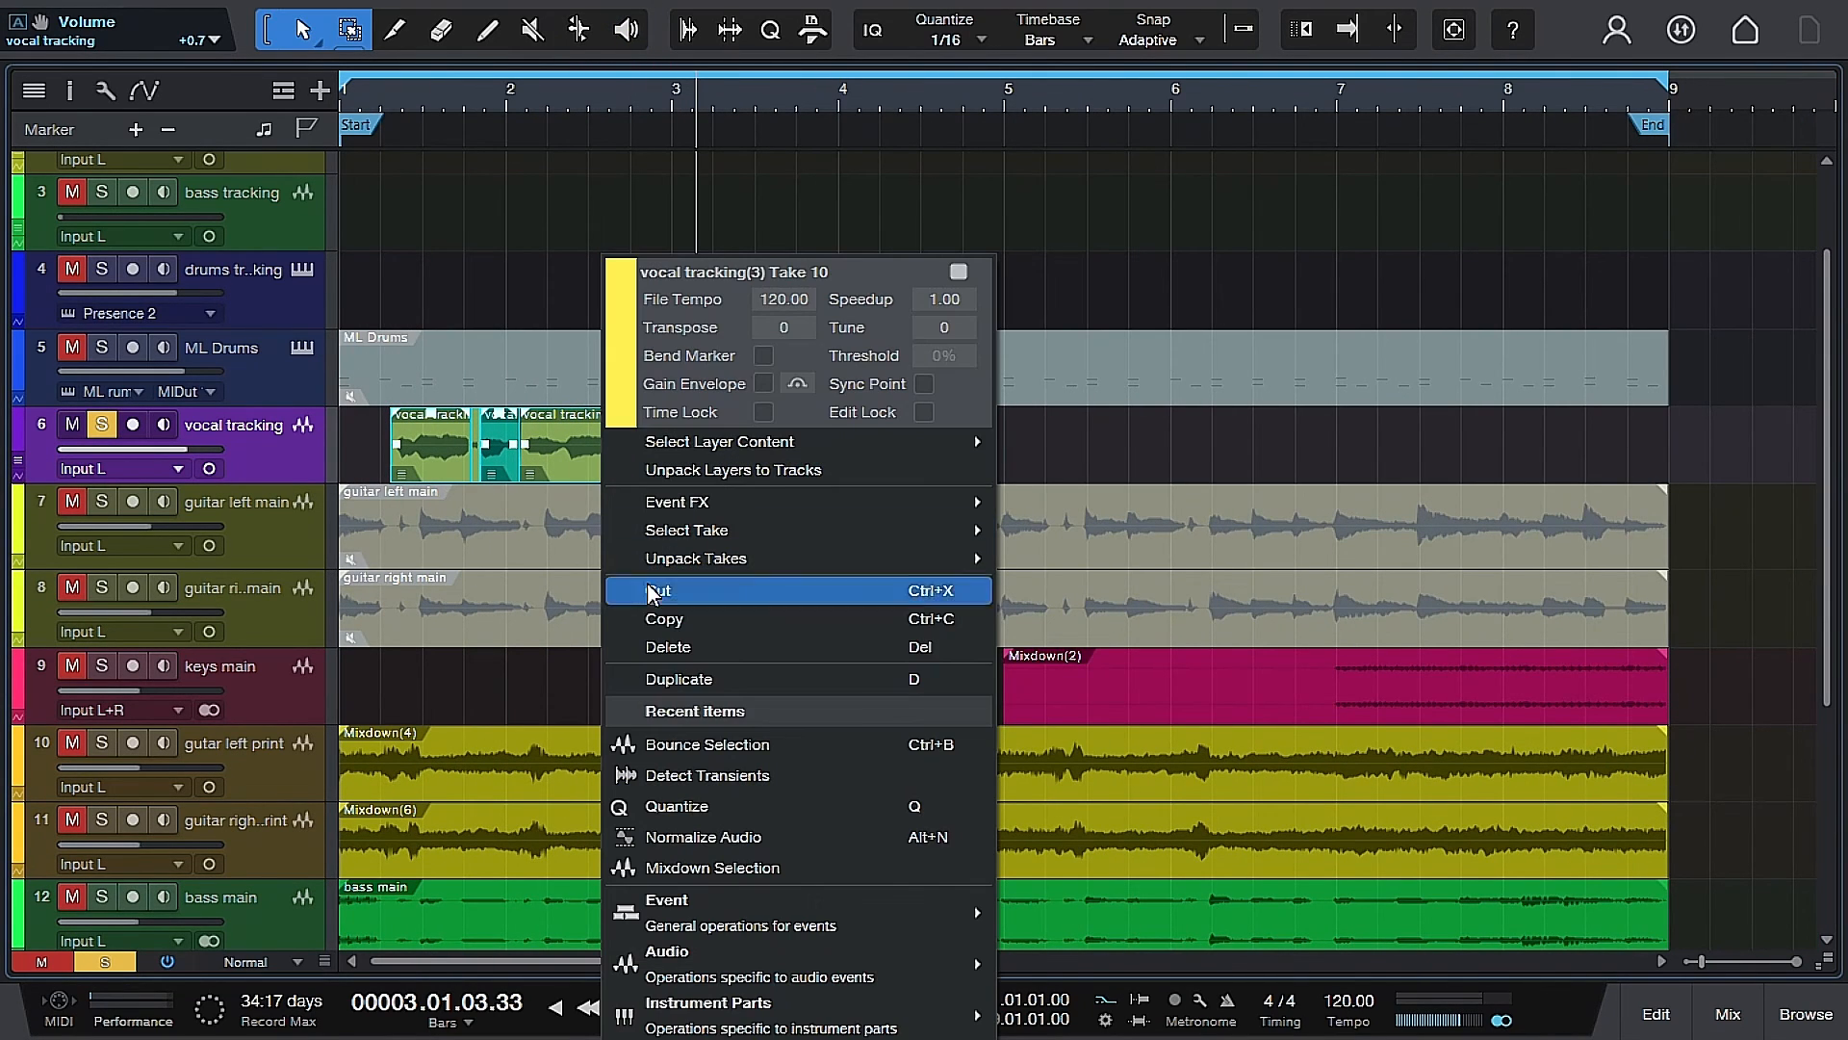
click(671, 751)
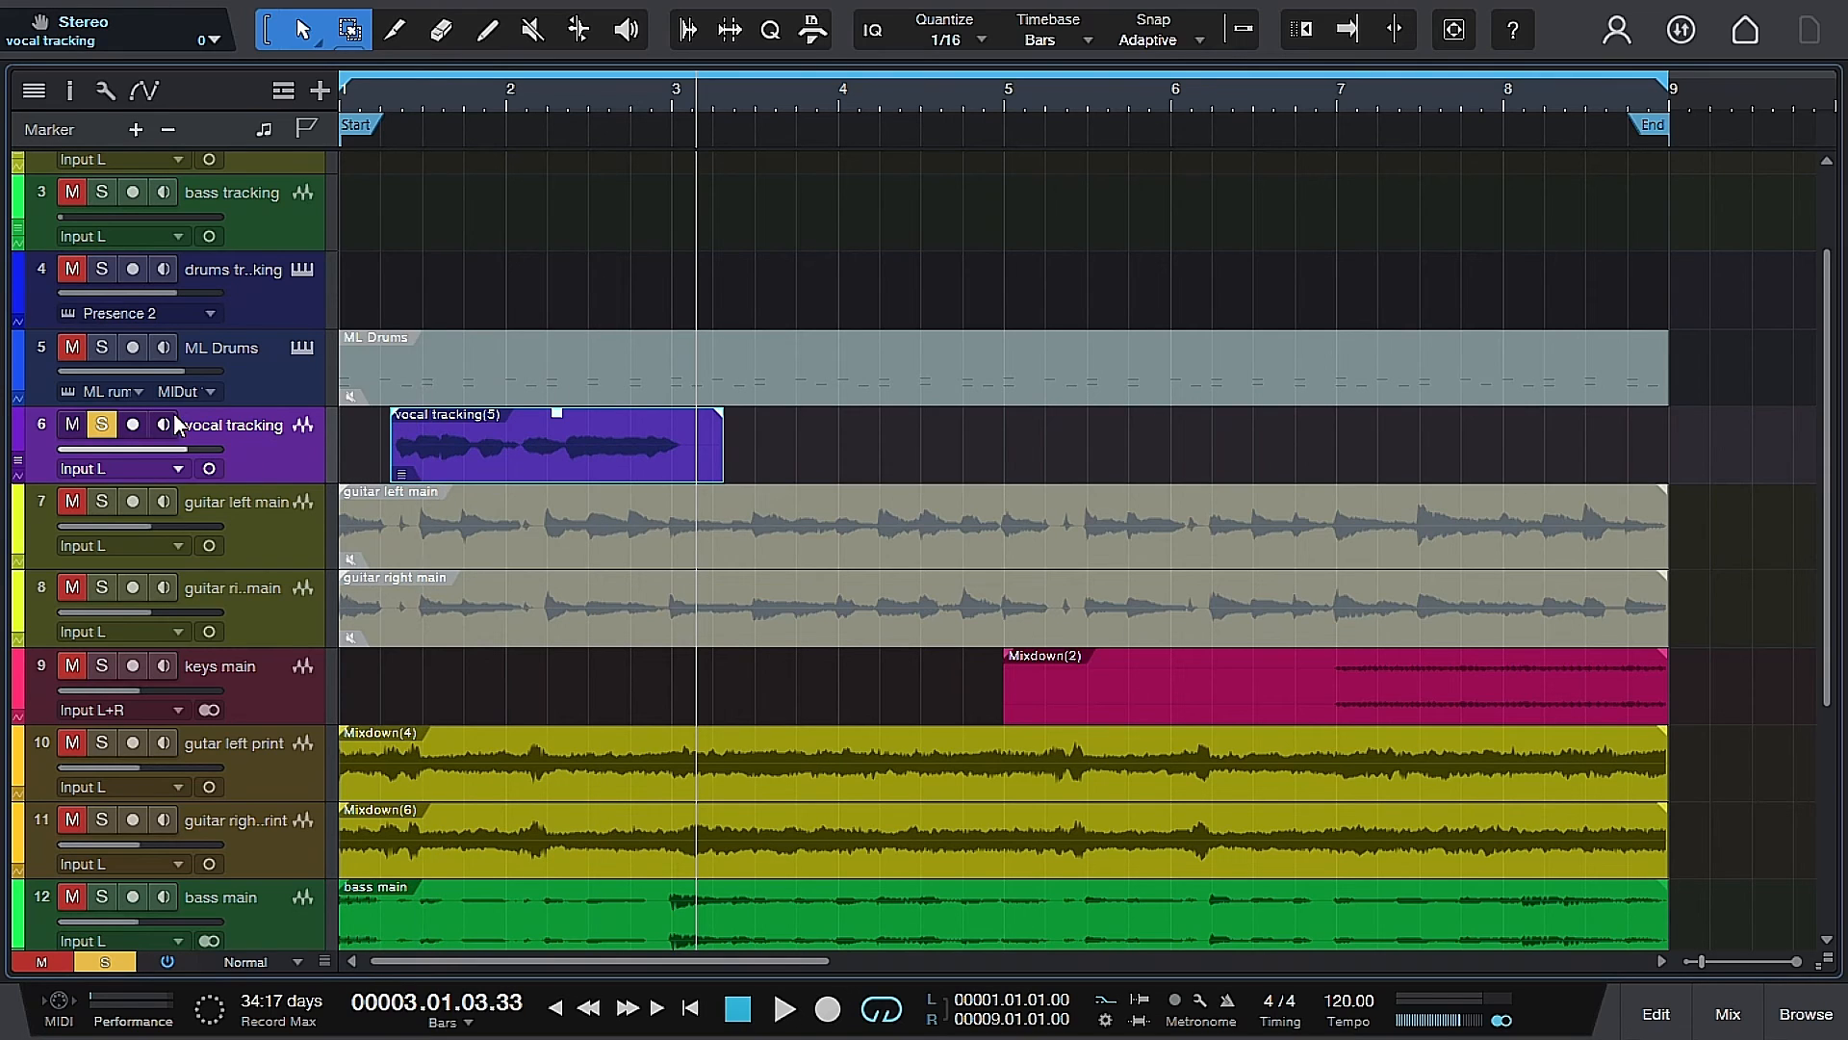
Unsolo the vocal tracking track and mix down its bounced event to a new track.
click(106, 429)
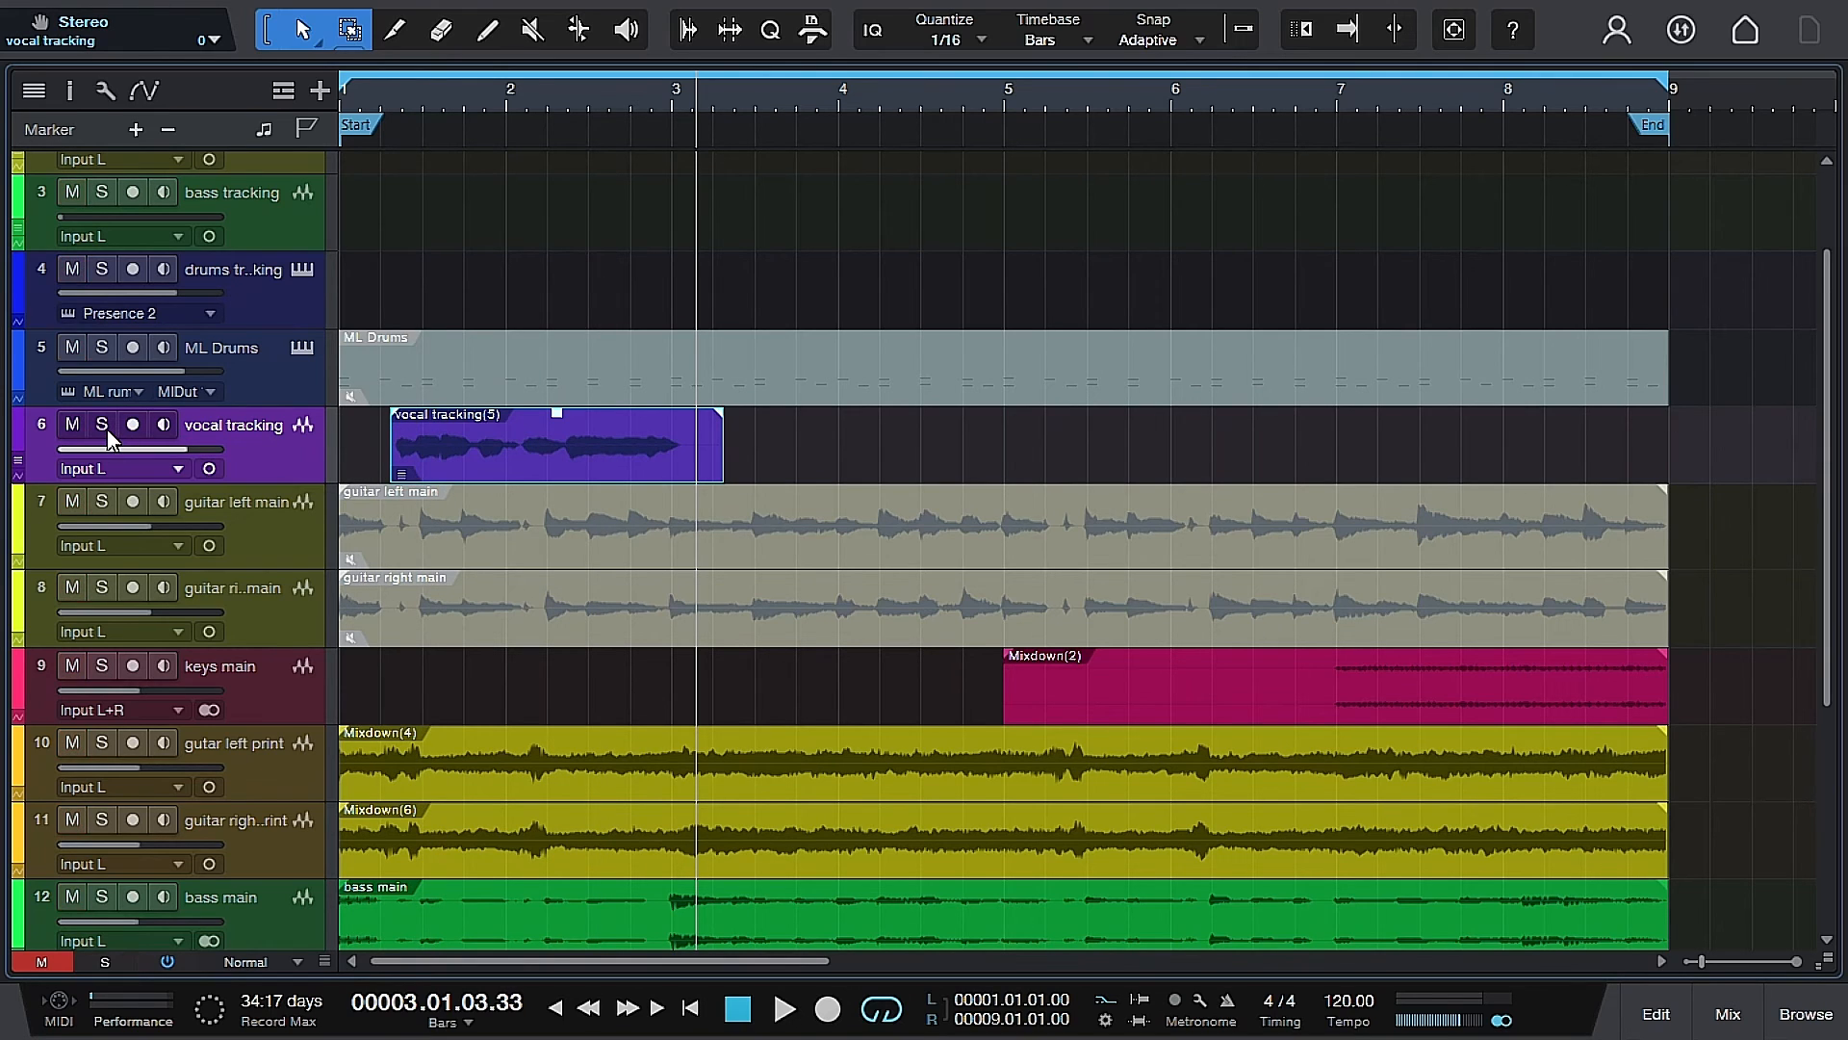
right_click(453, 448)
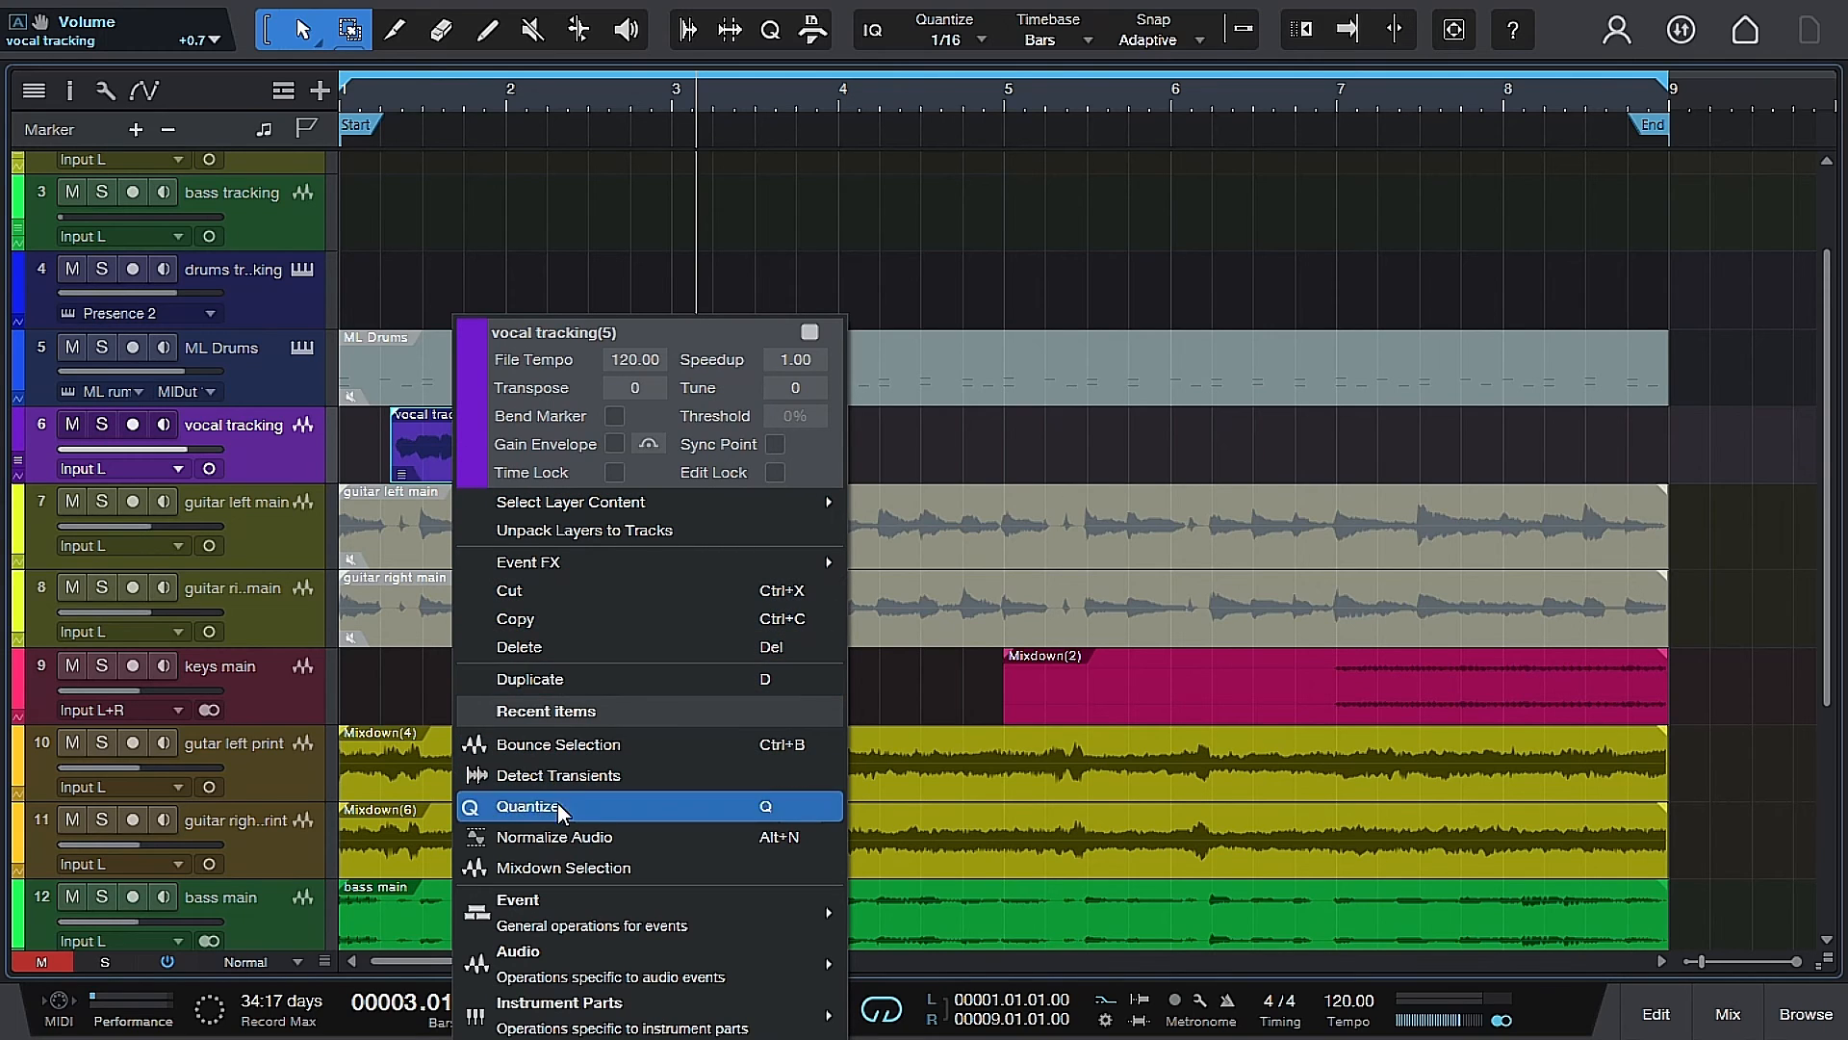
click(573, 869)
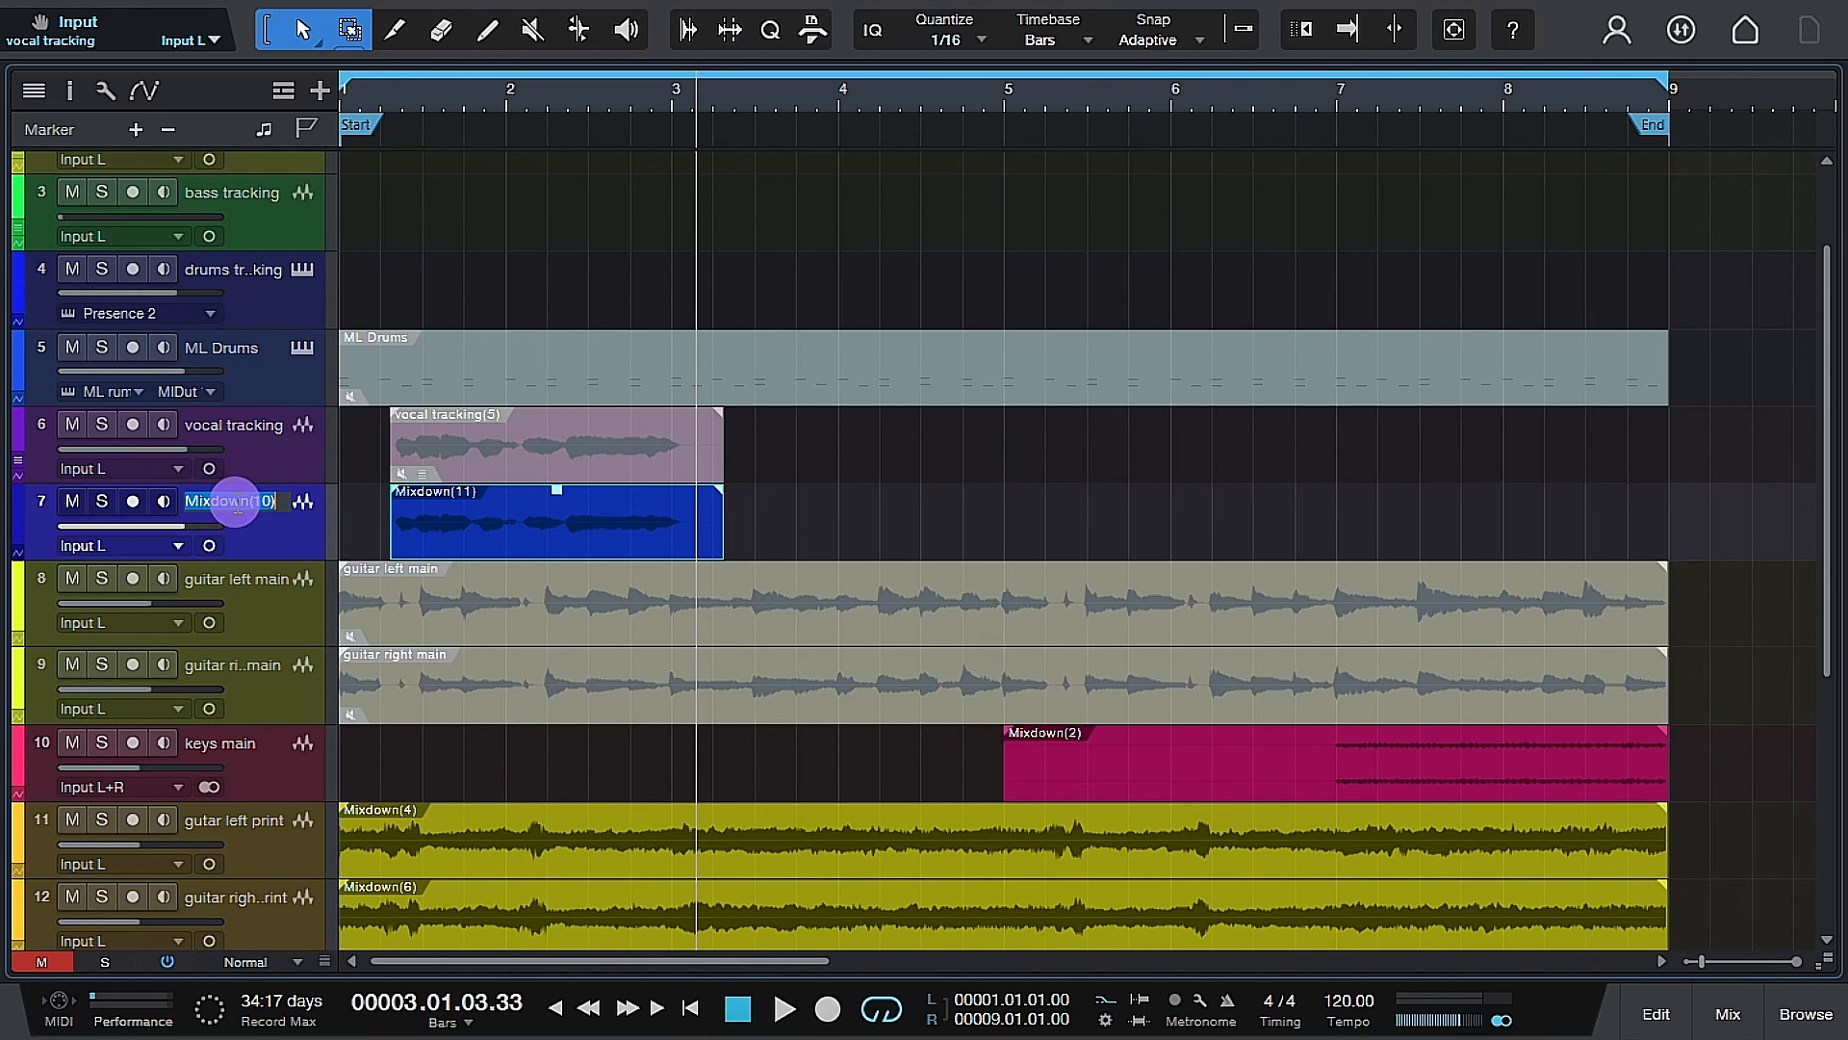
Rename the mixdown track "vox main print" and play the song from near the start to hear the printed vocal with the other tracks.
double_click(235, 500)
text(vox main print)
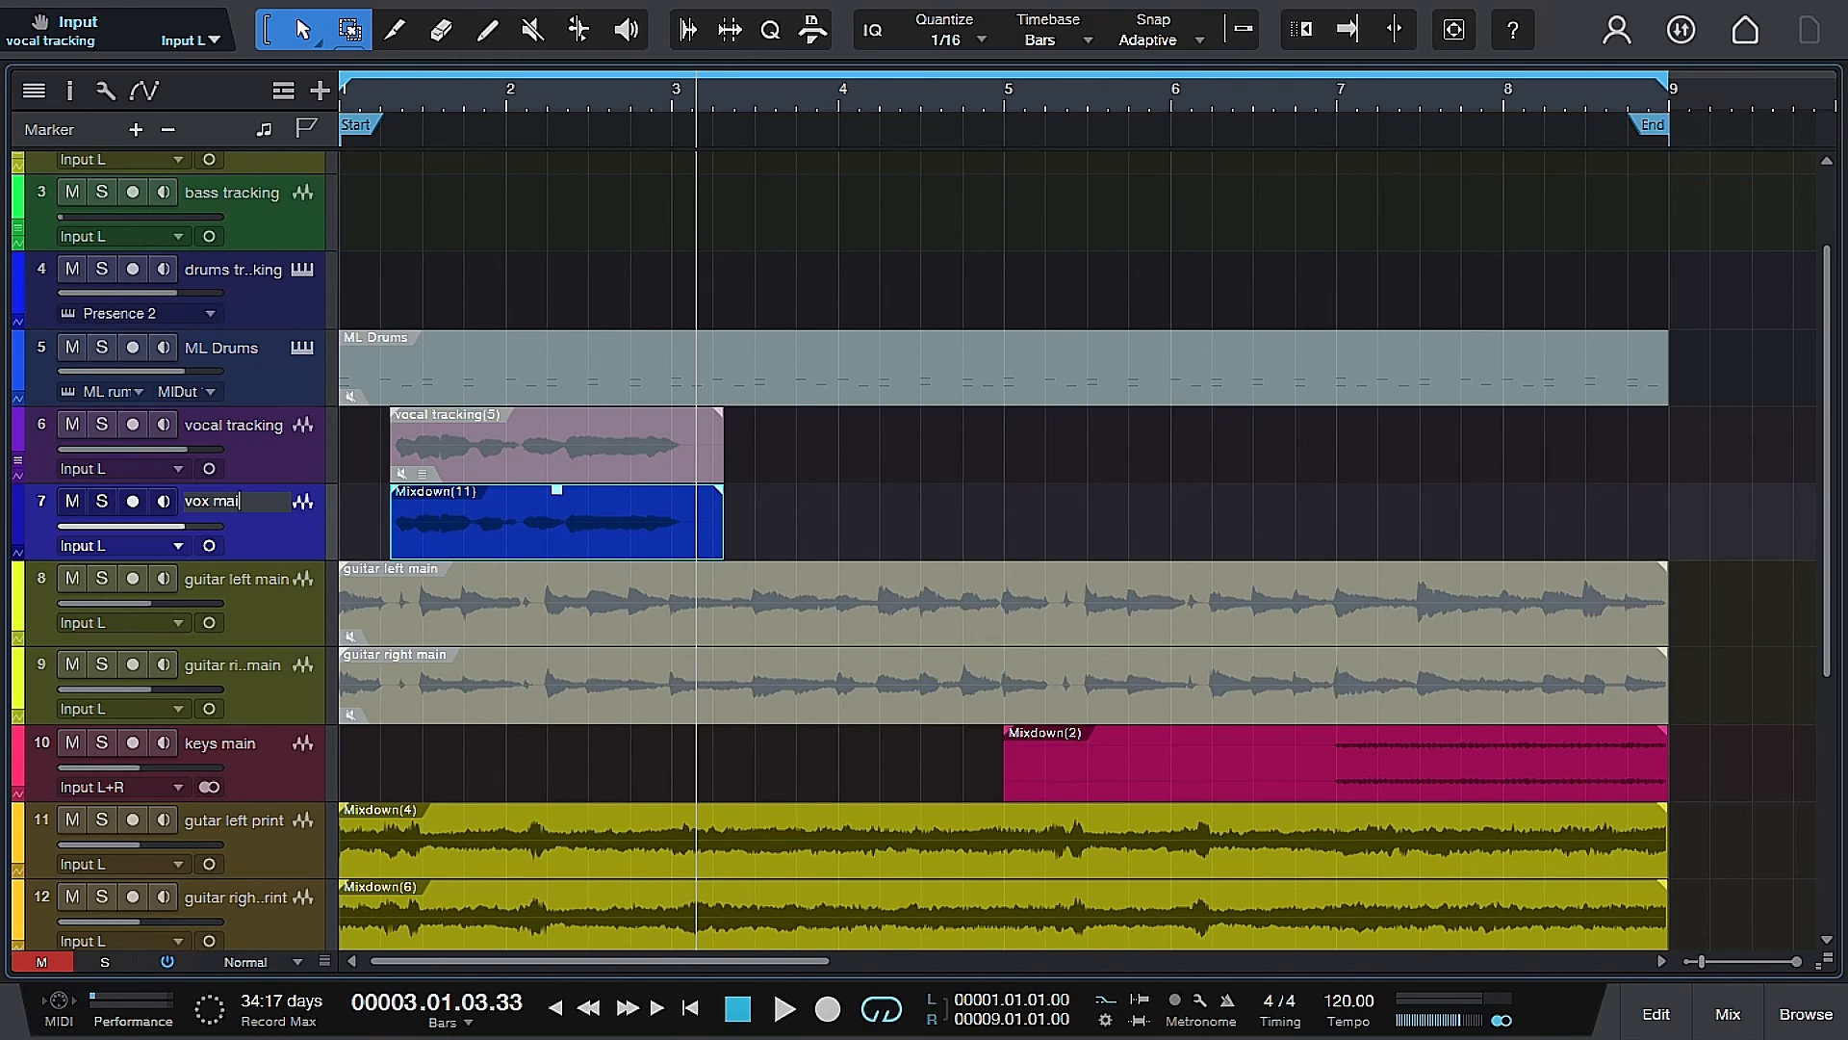
key(Return)
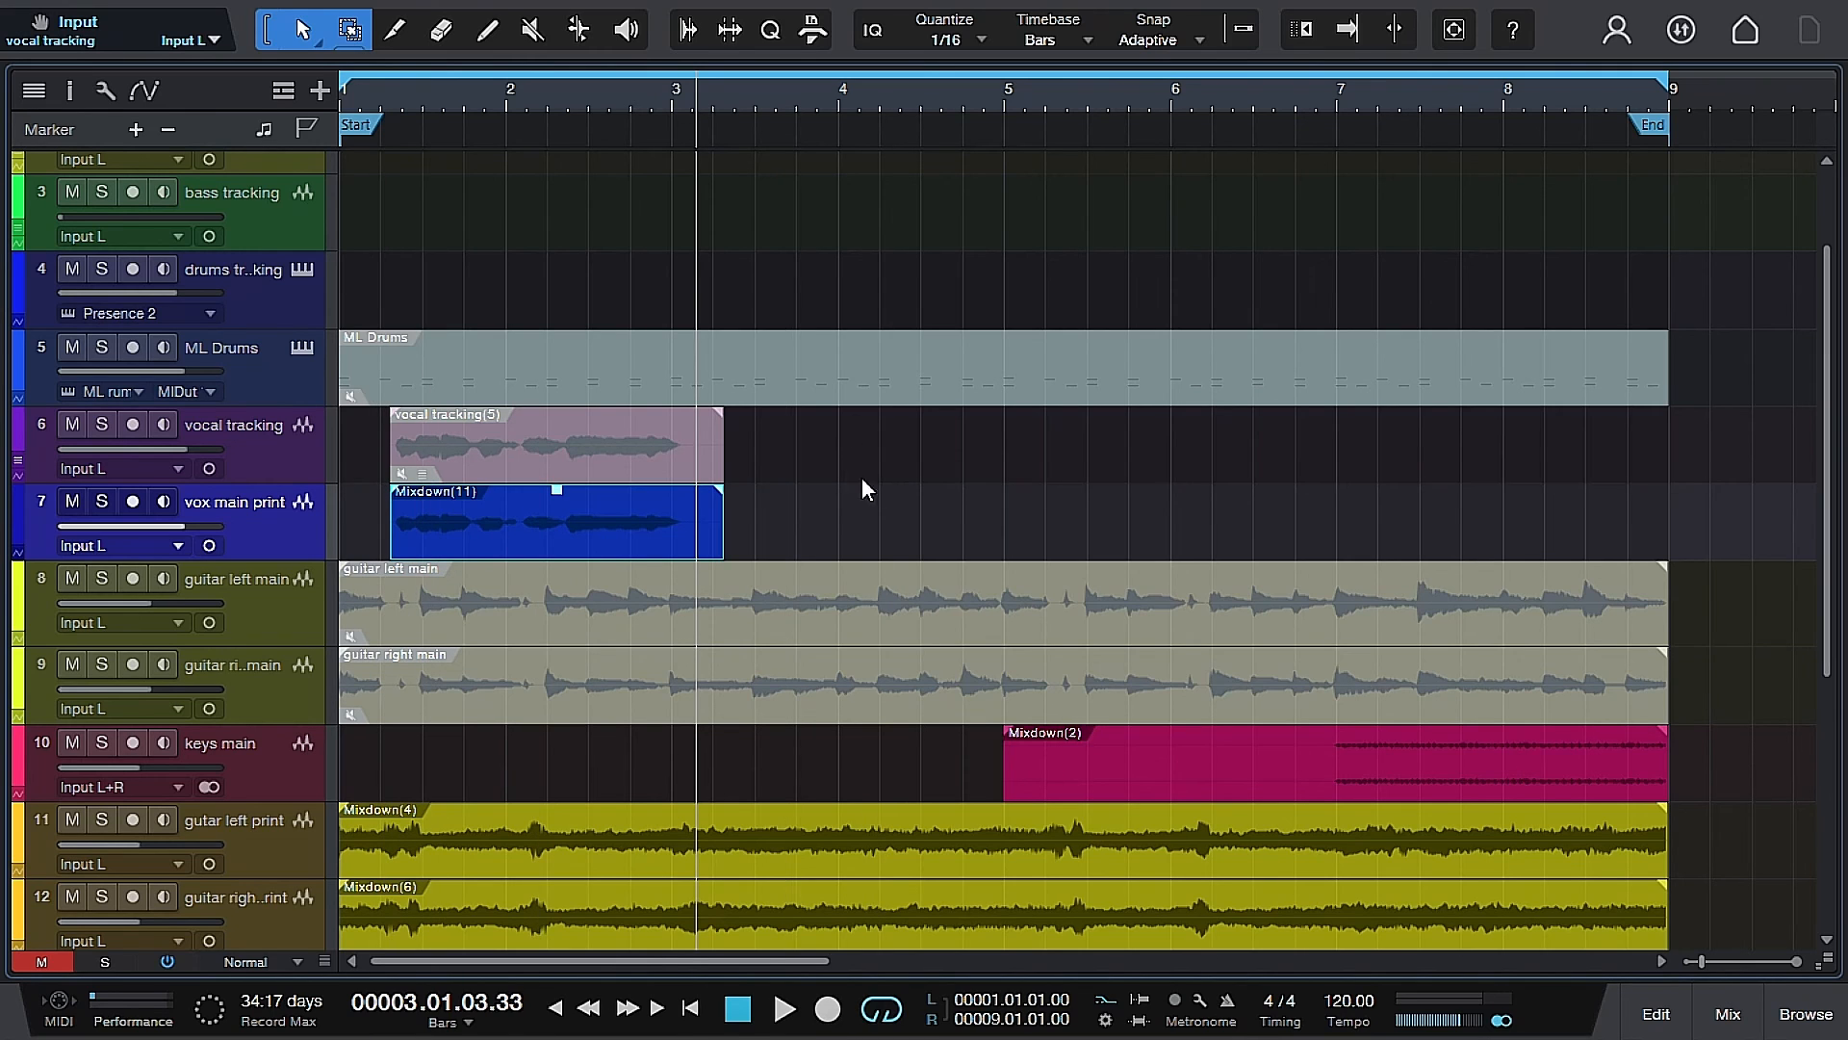
click(364, 97)
key(space)
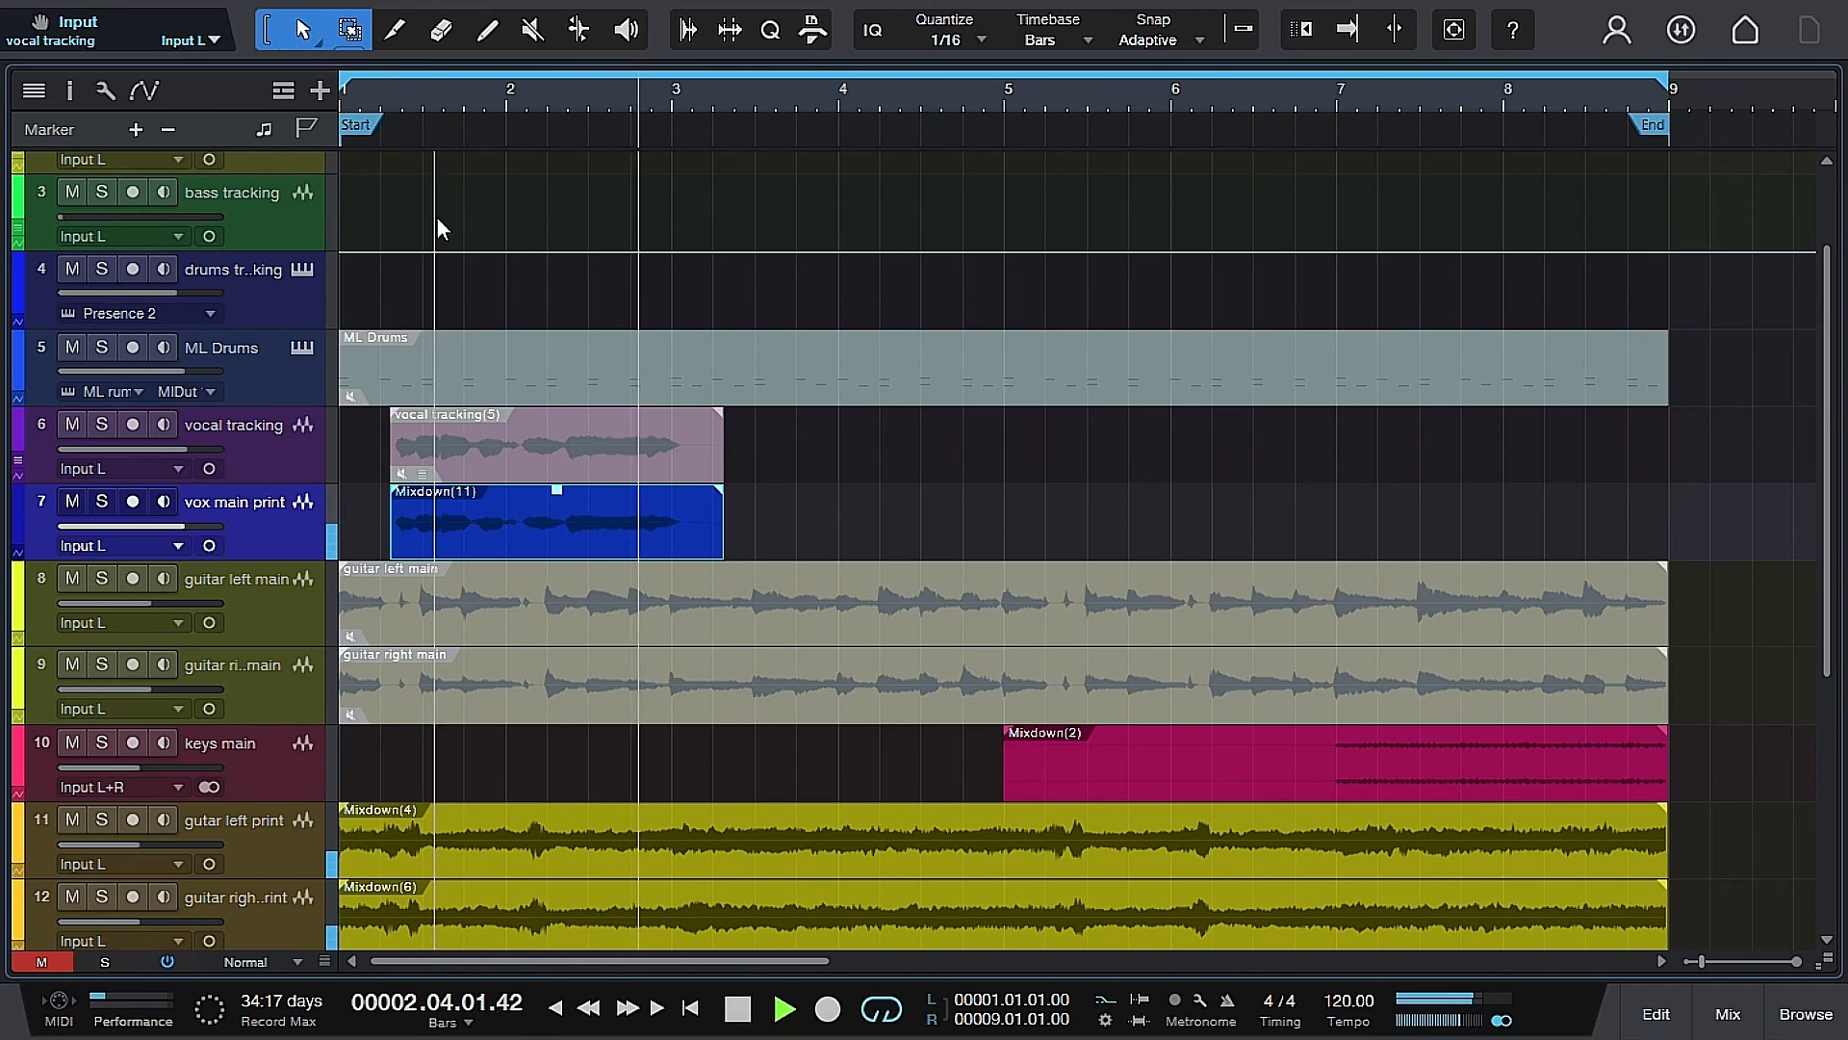
key(space)
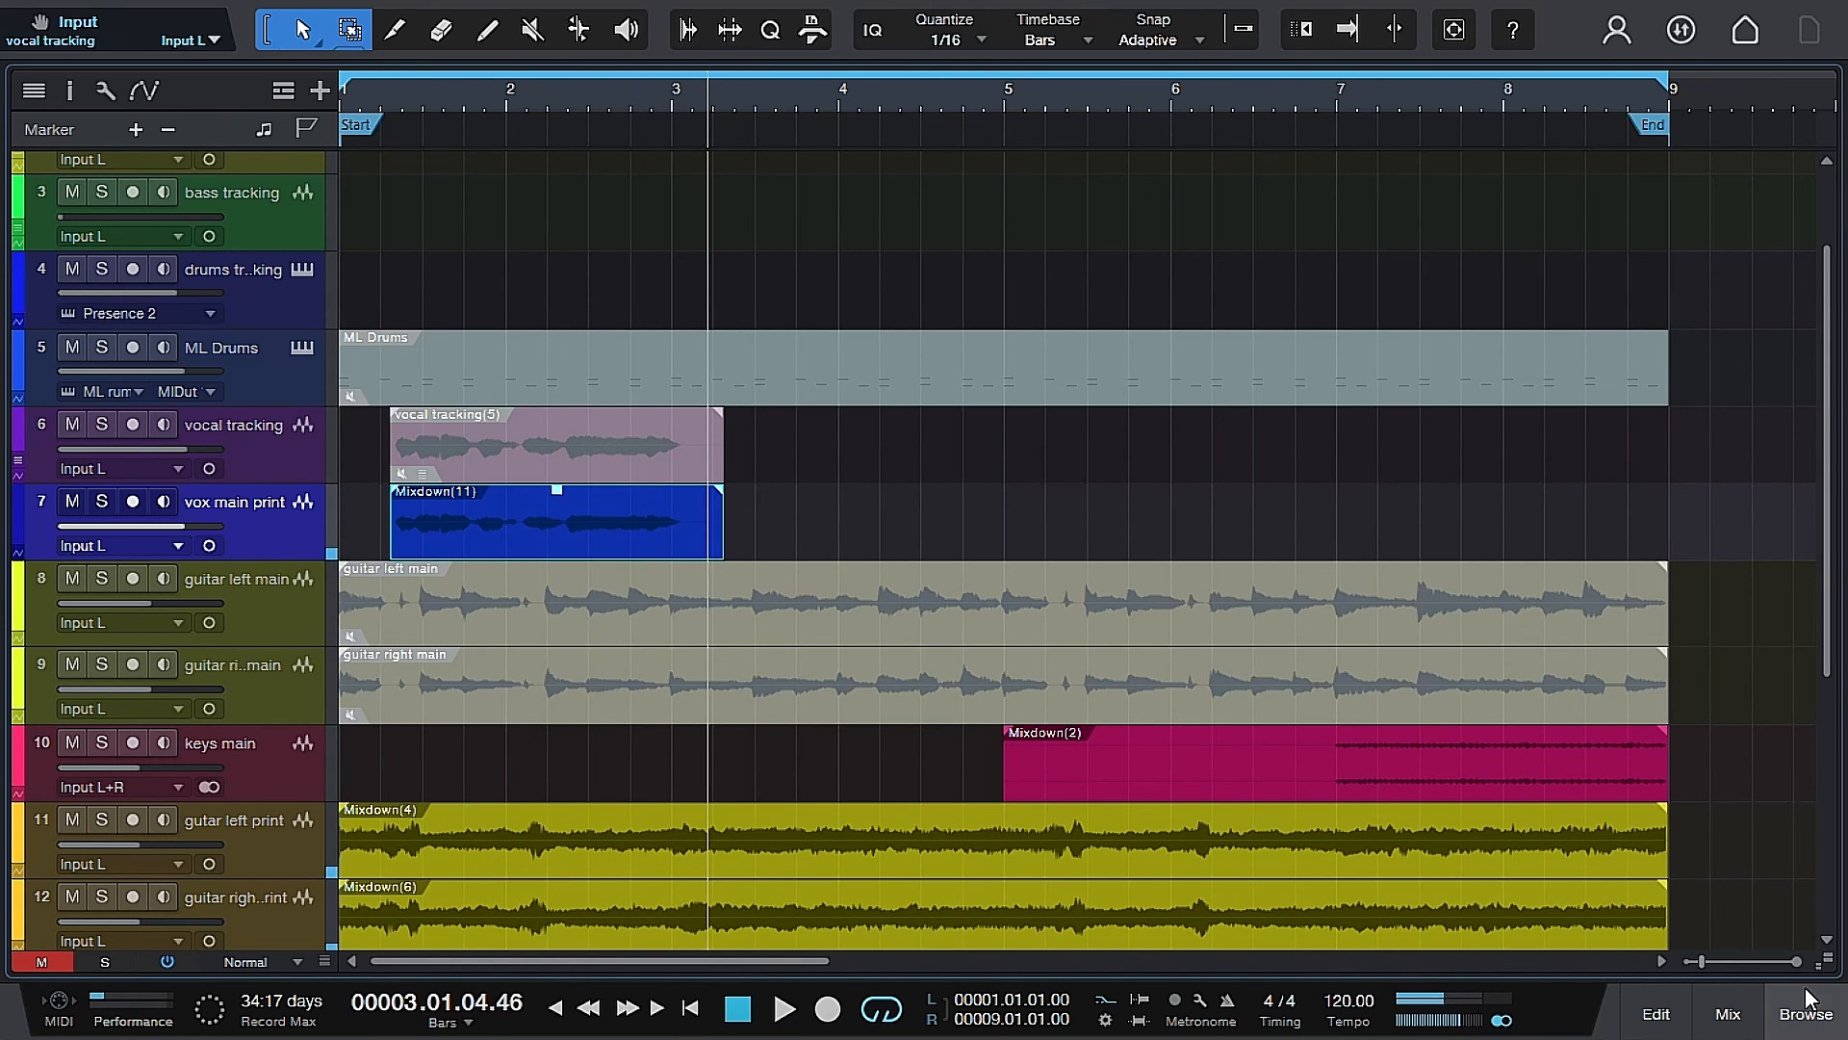
Examine the mixer's channels, inserts and routing, and review the main, print and backing vocal tracks in the arrangement.
scroll(1102, 813, down, 5)
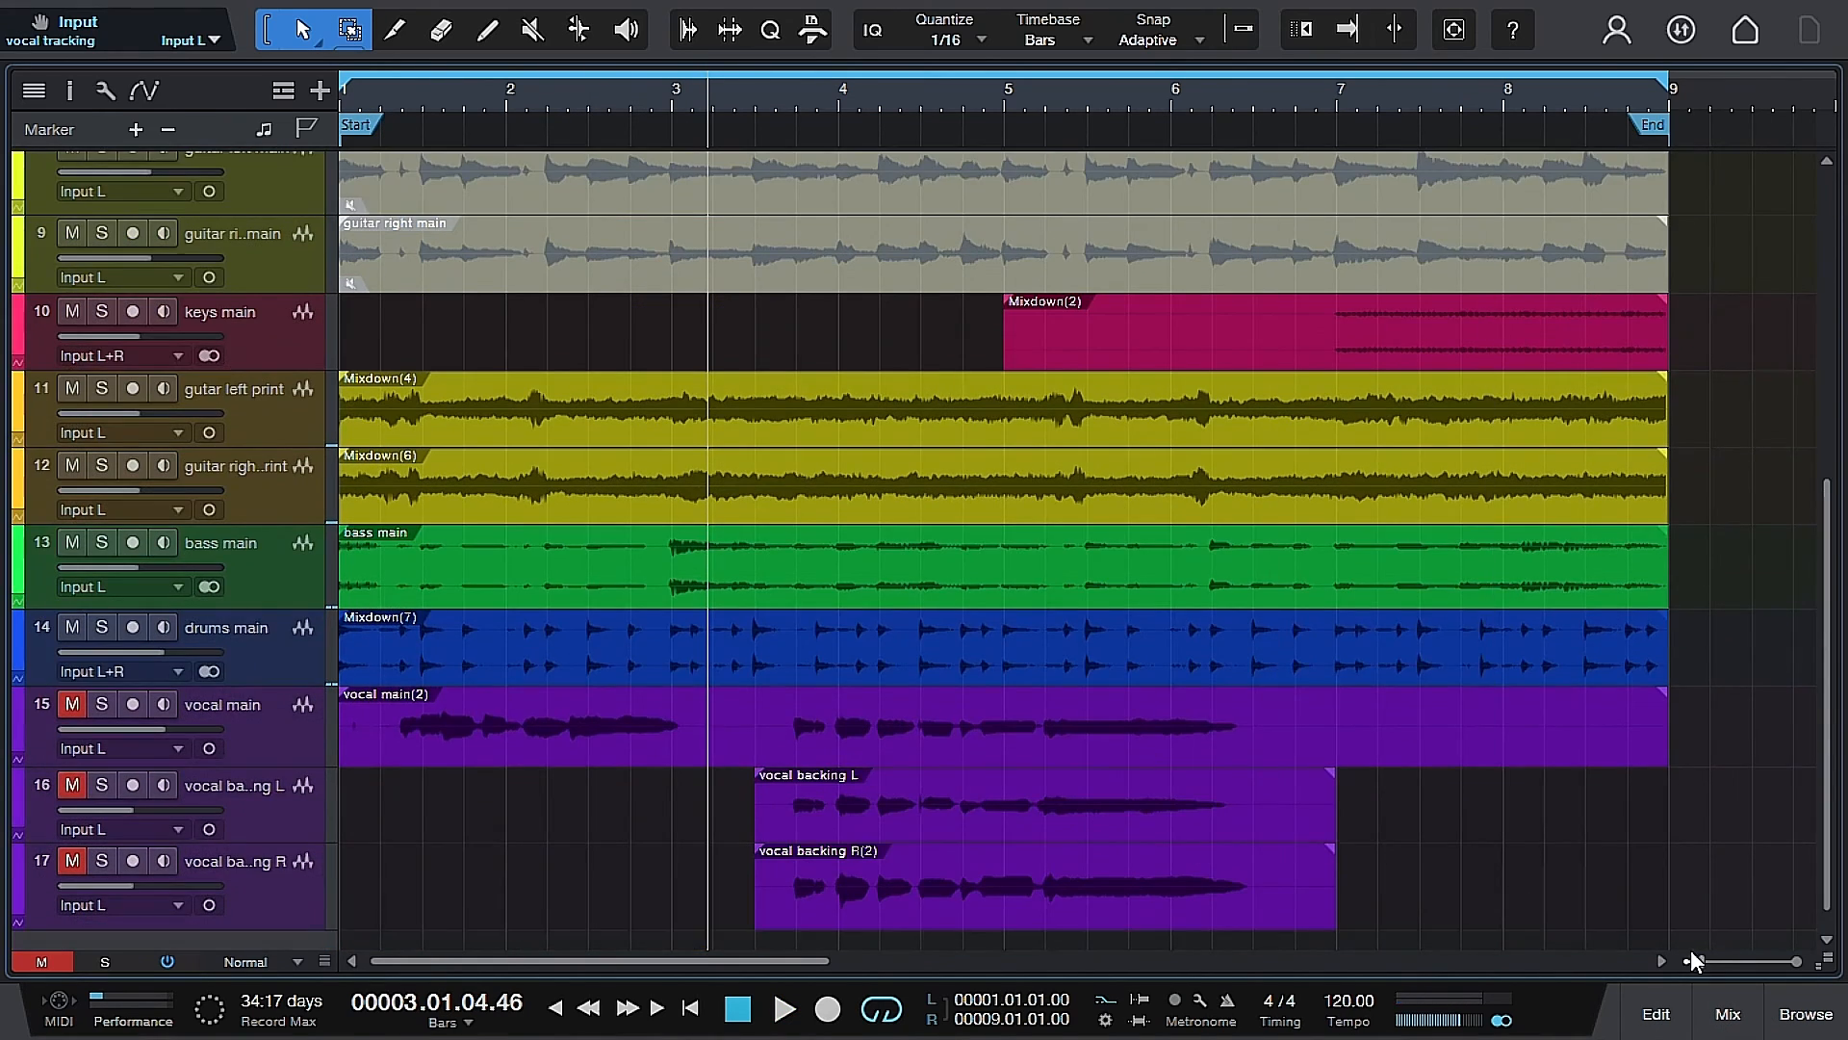
click(1722, 1008)
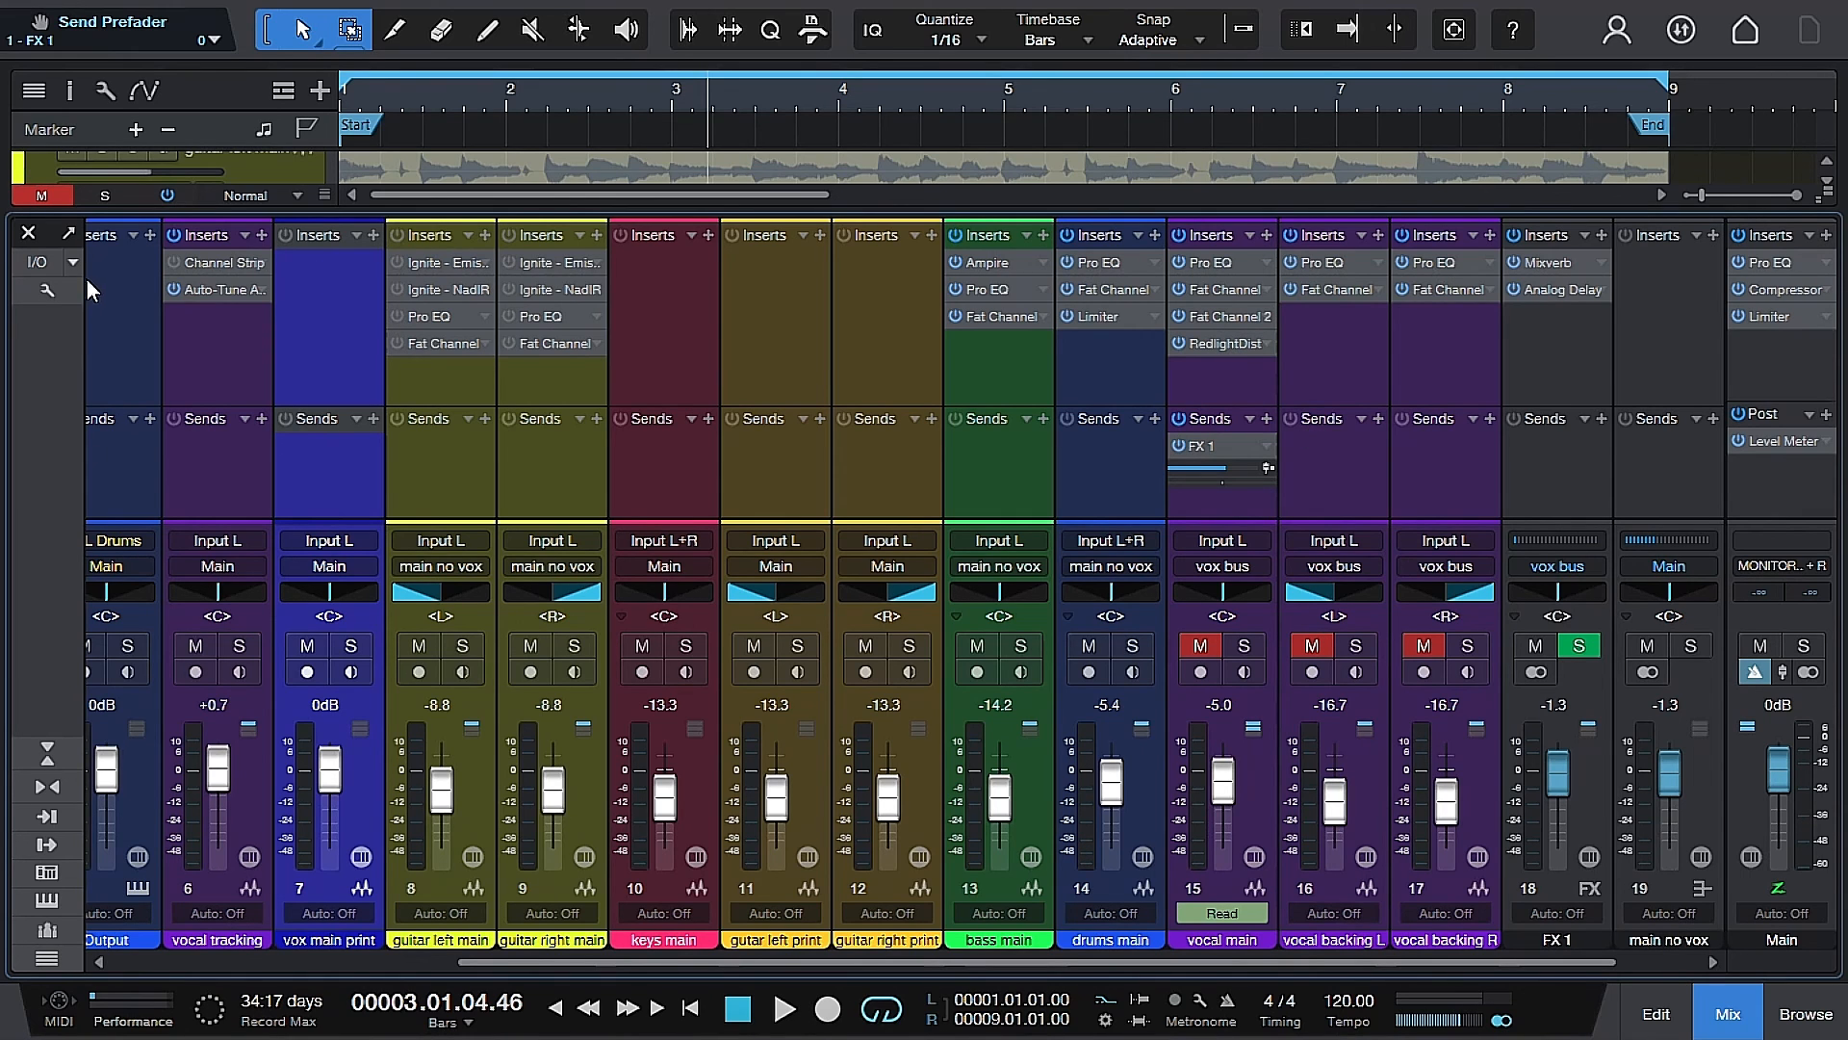
click(27, 235)
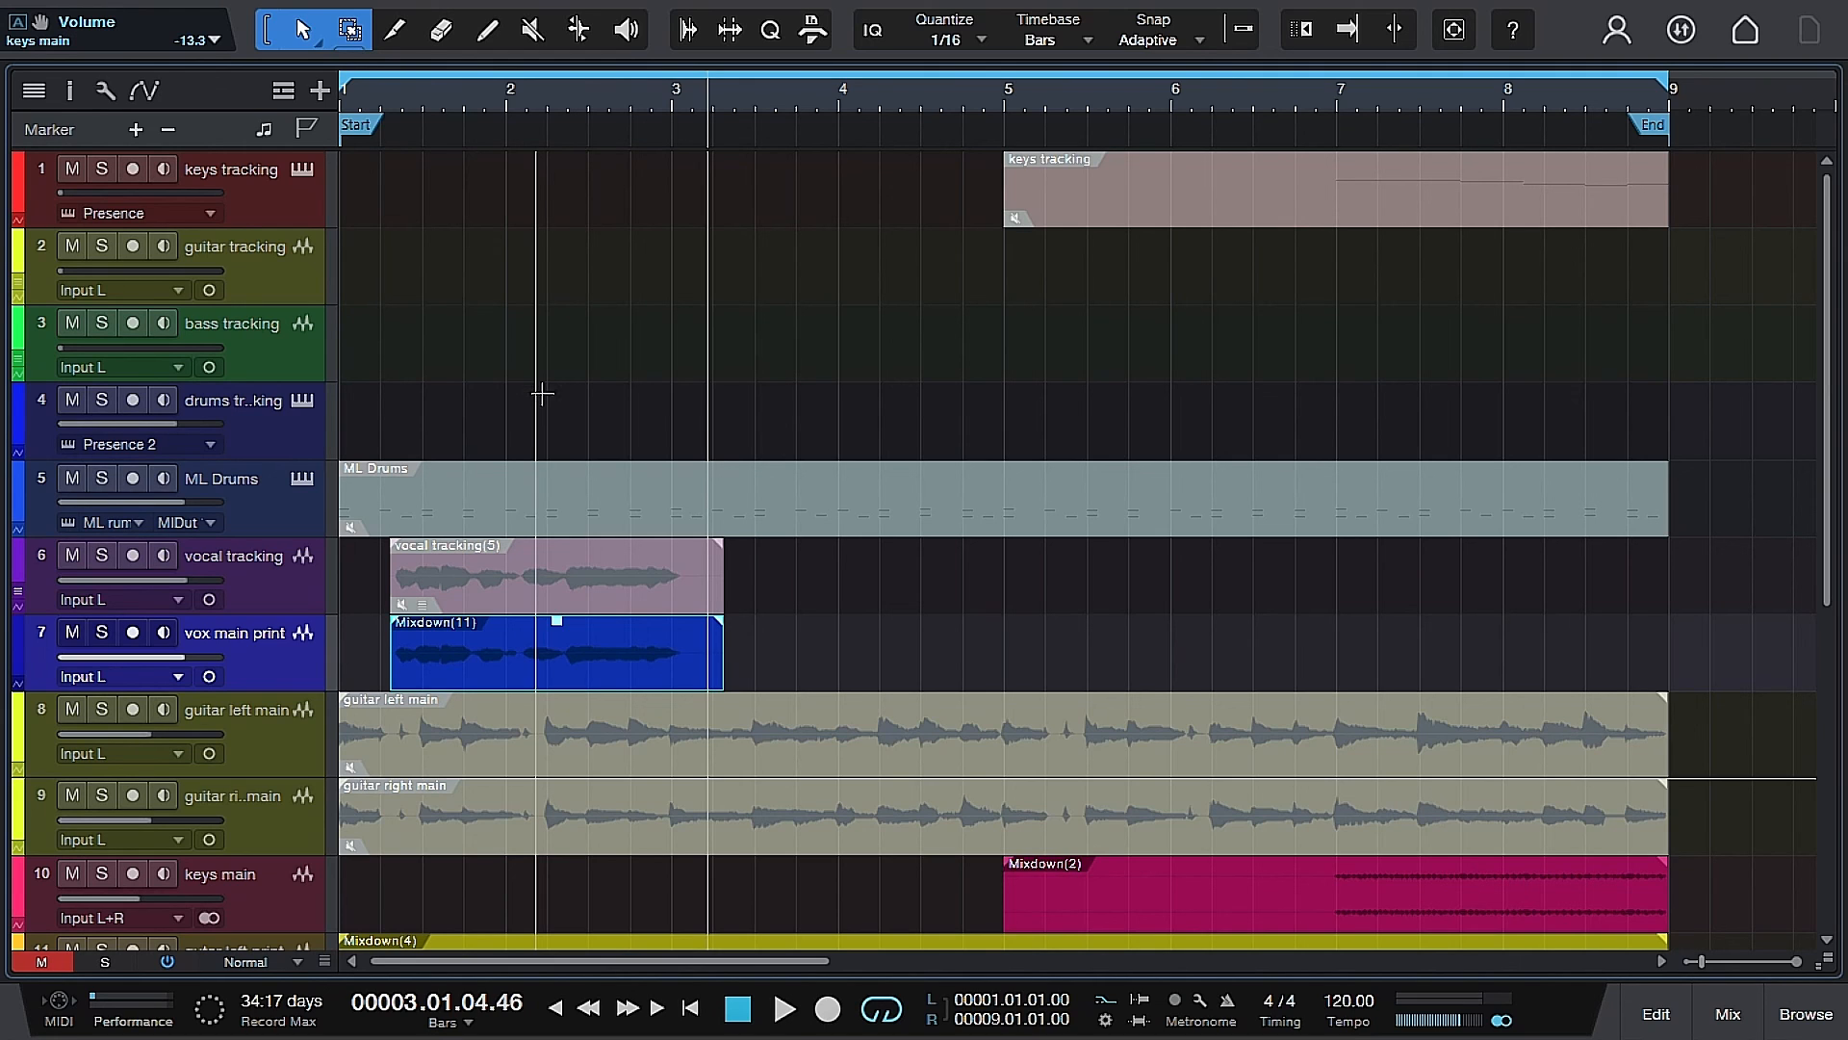
click(1739, 1019)
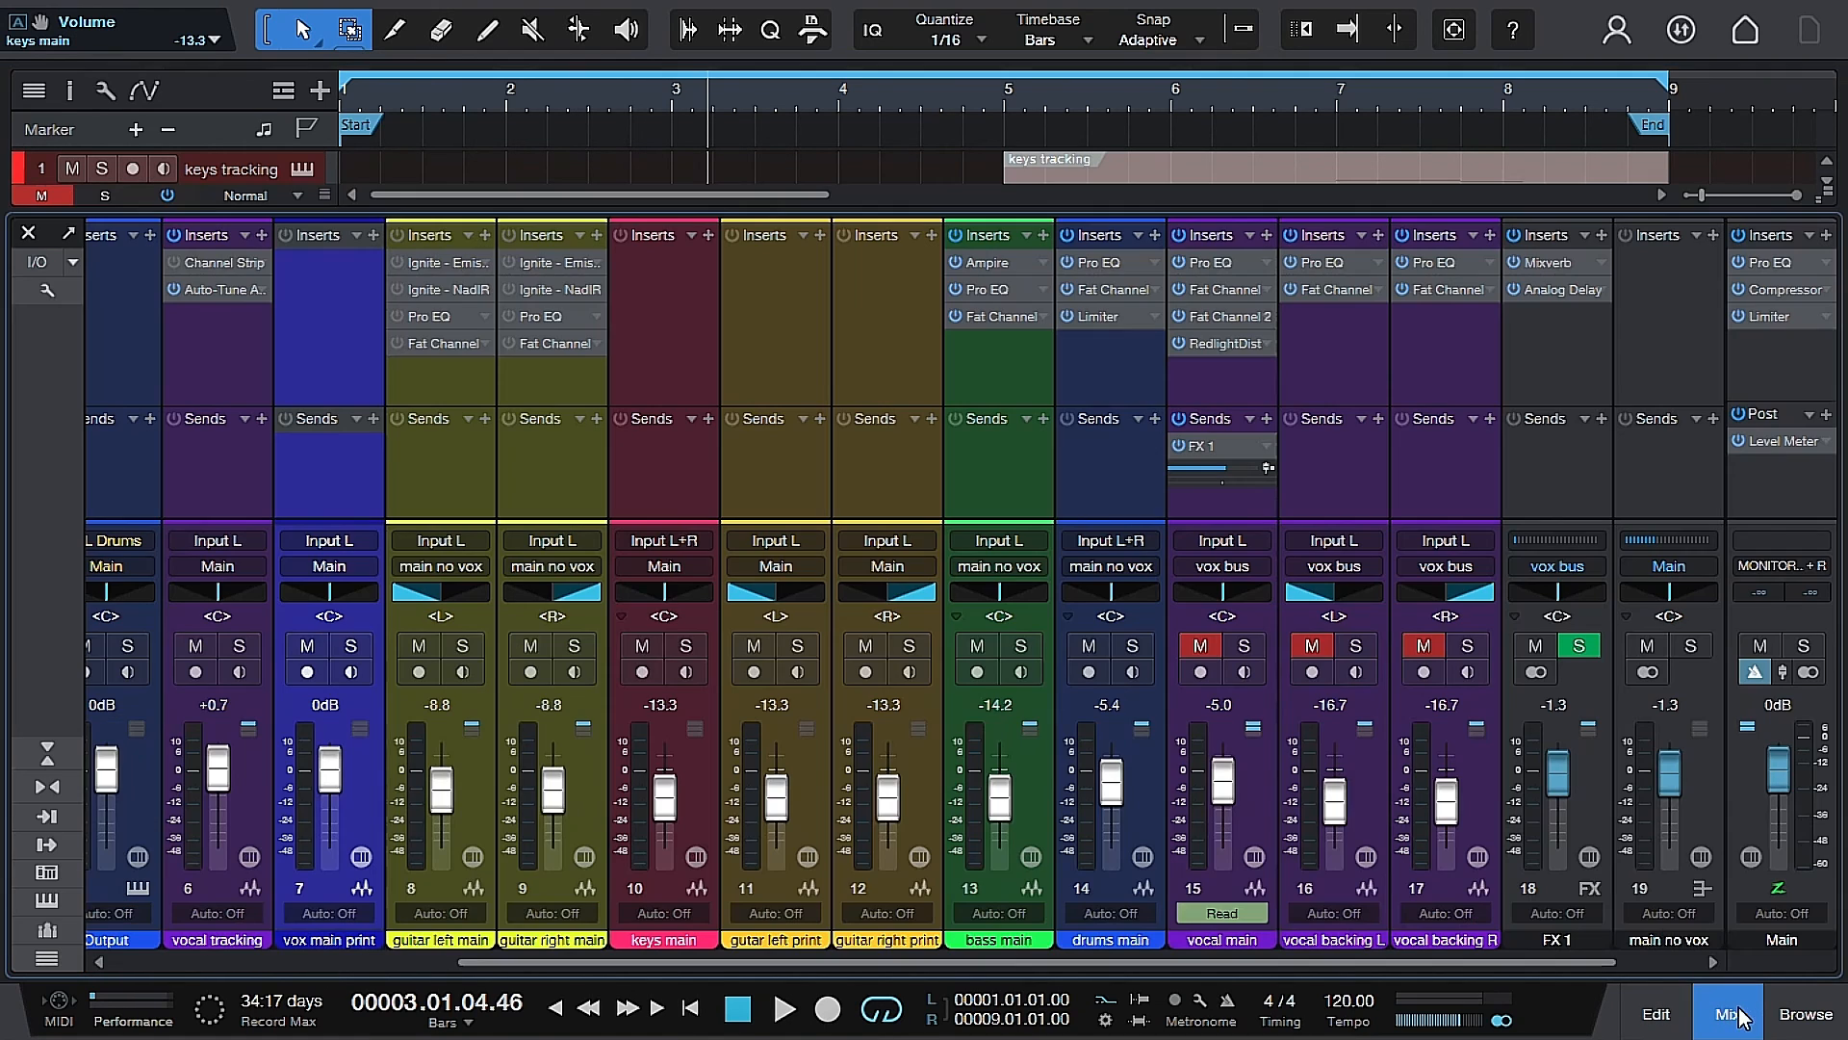
key(F3)
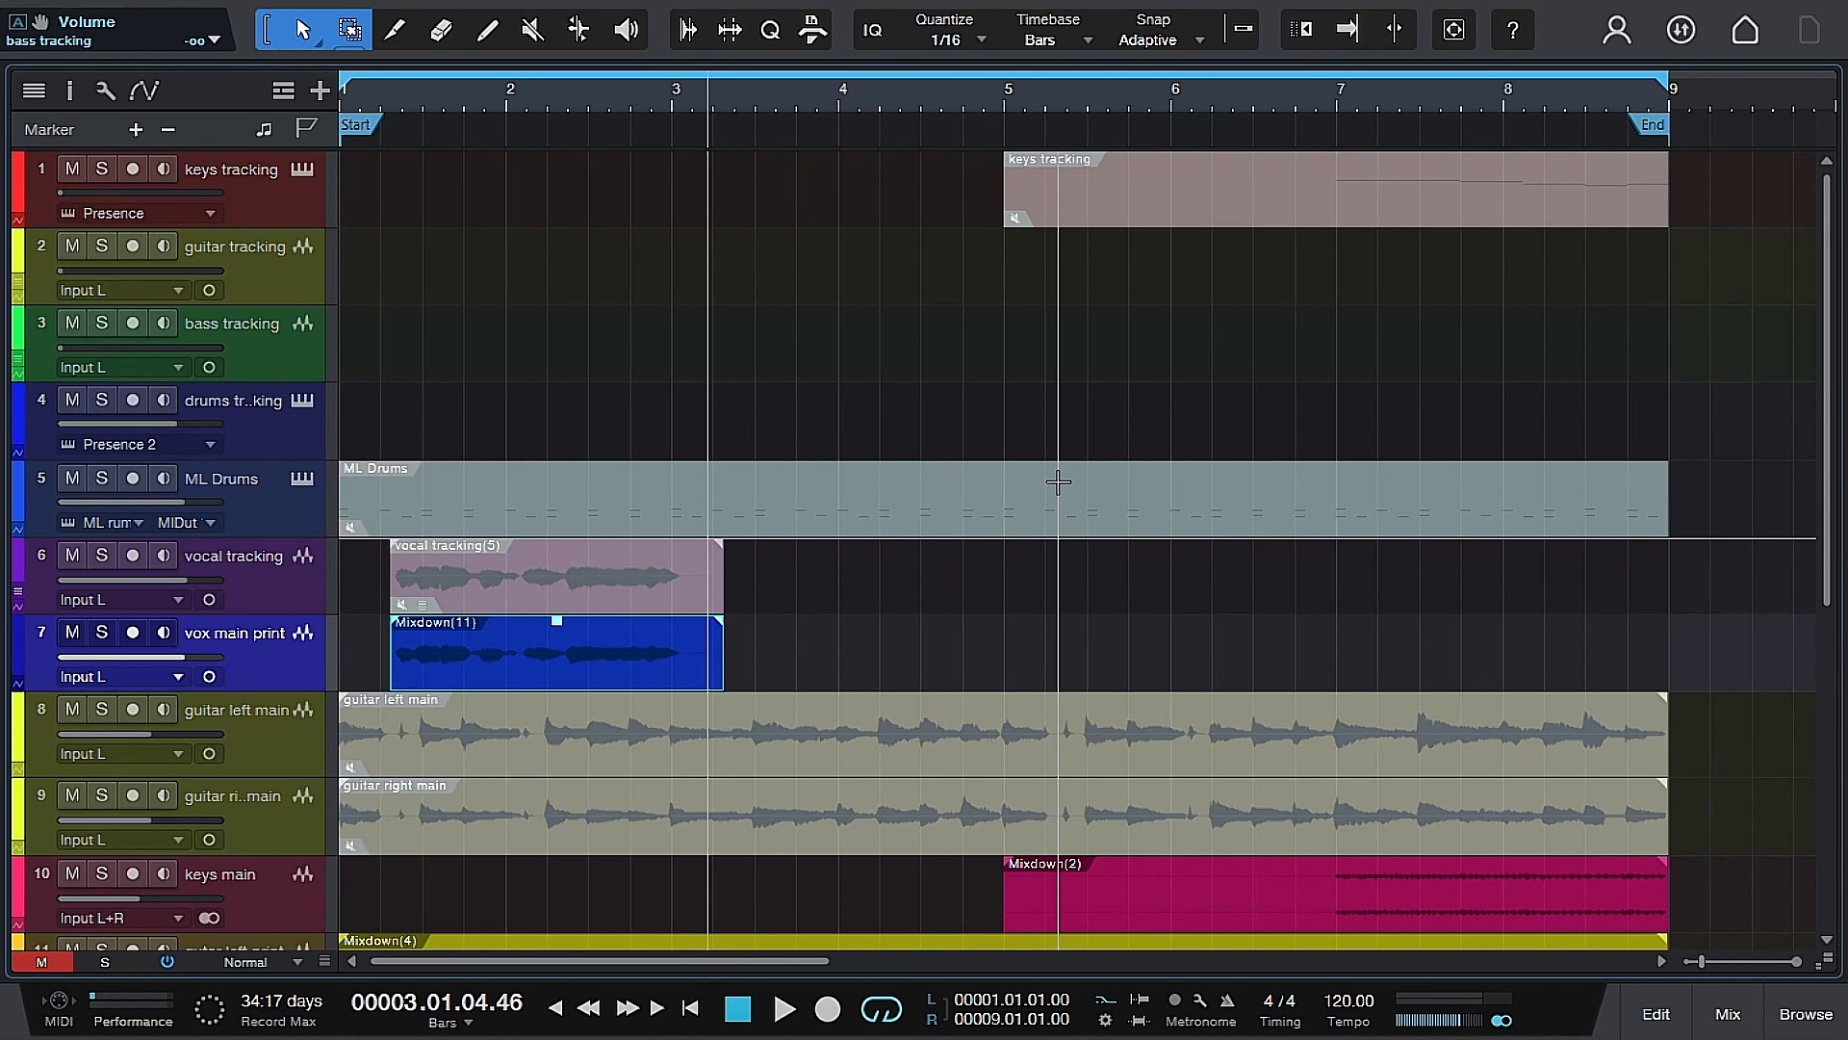
scroll(1167, 570, down, 5)
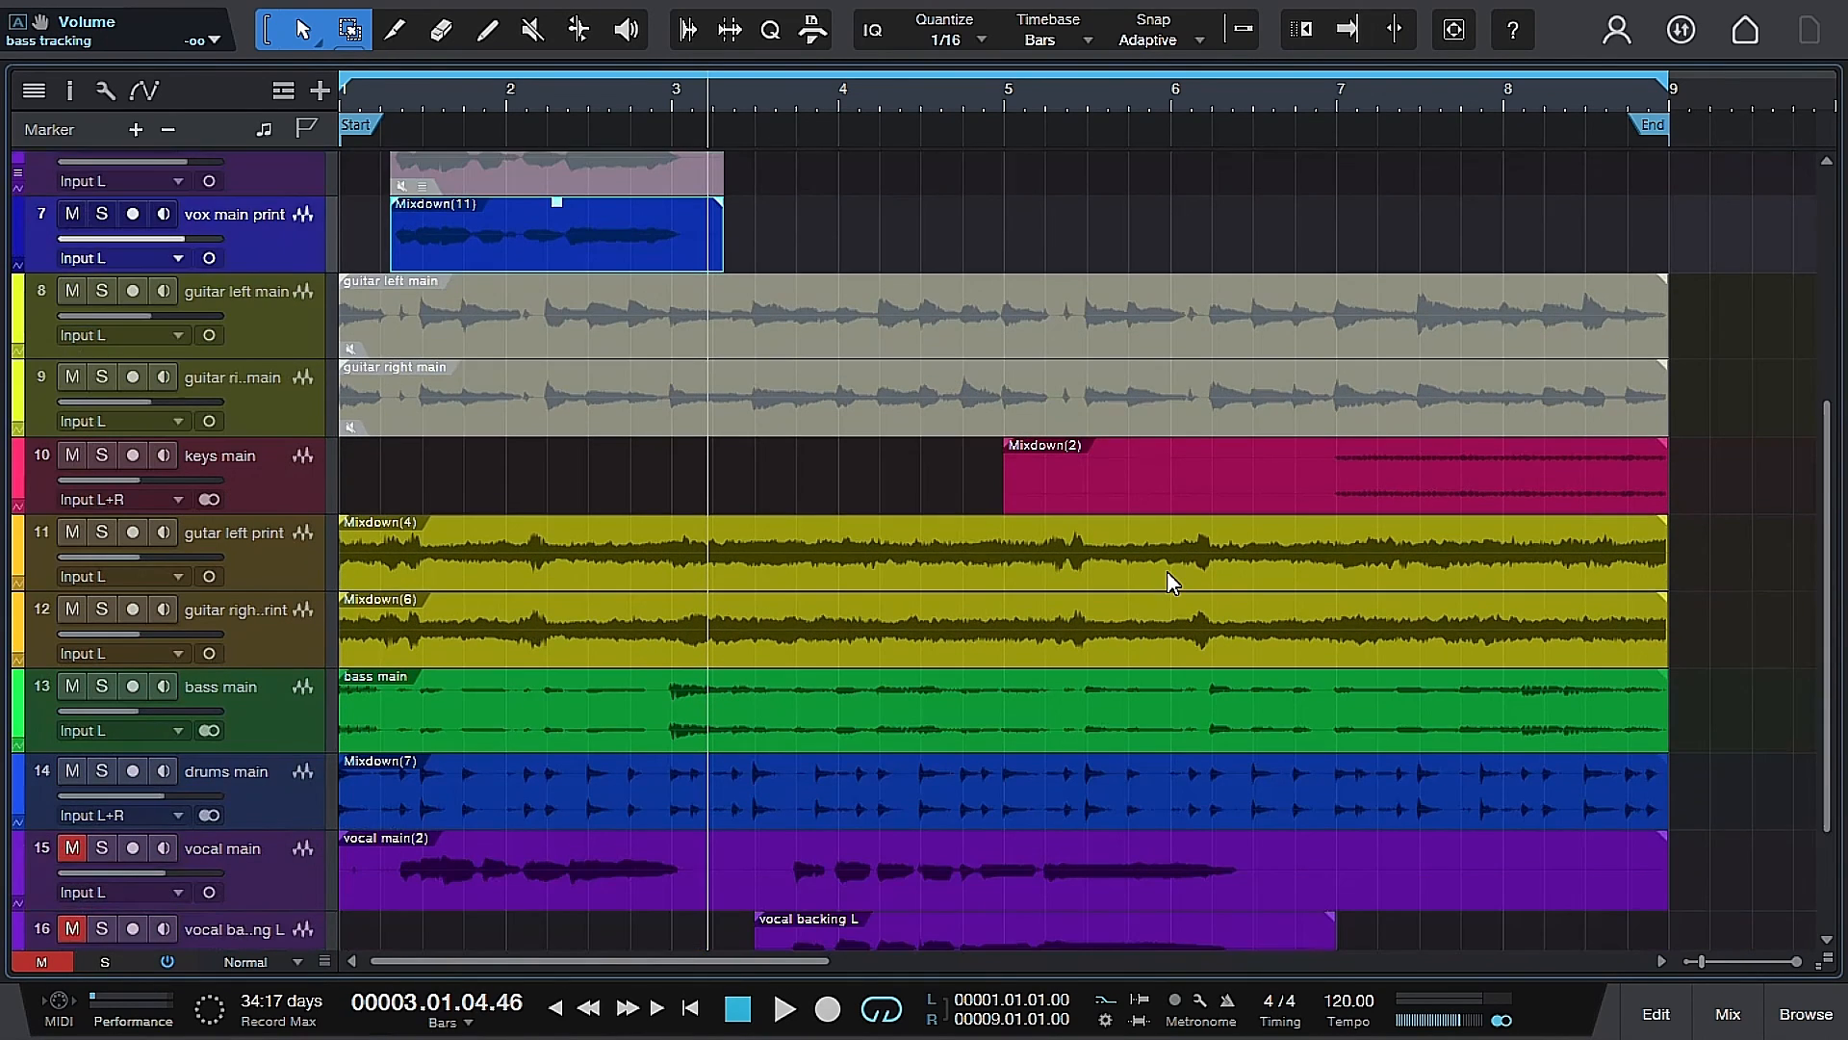
scroll(1173, 581, down, 2)
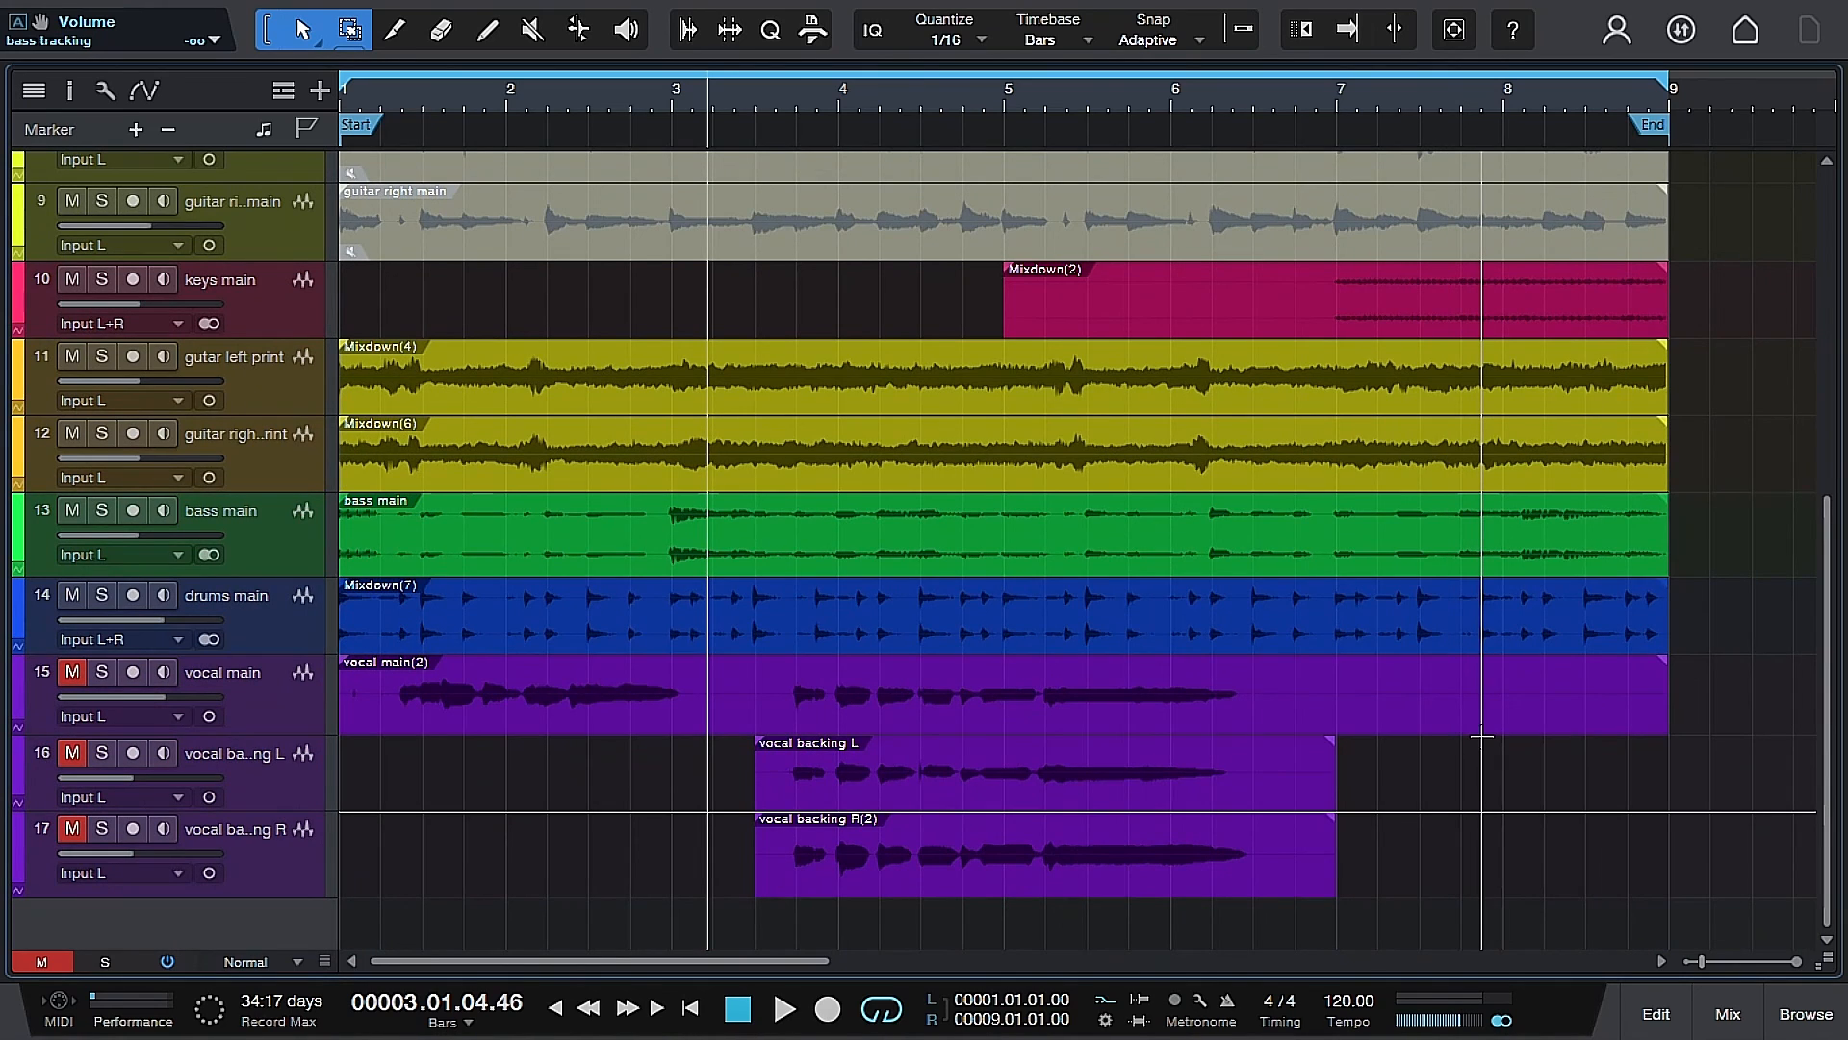